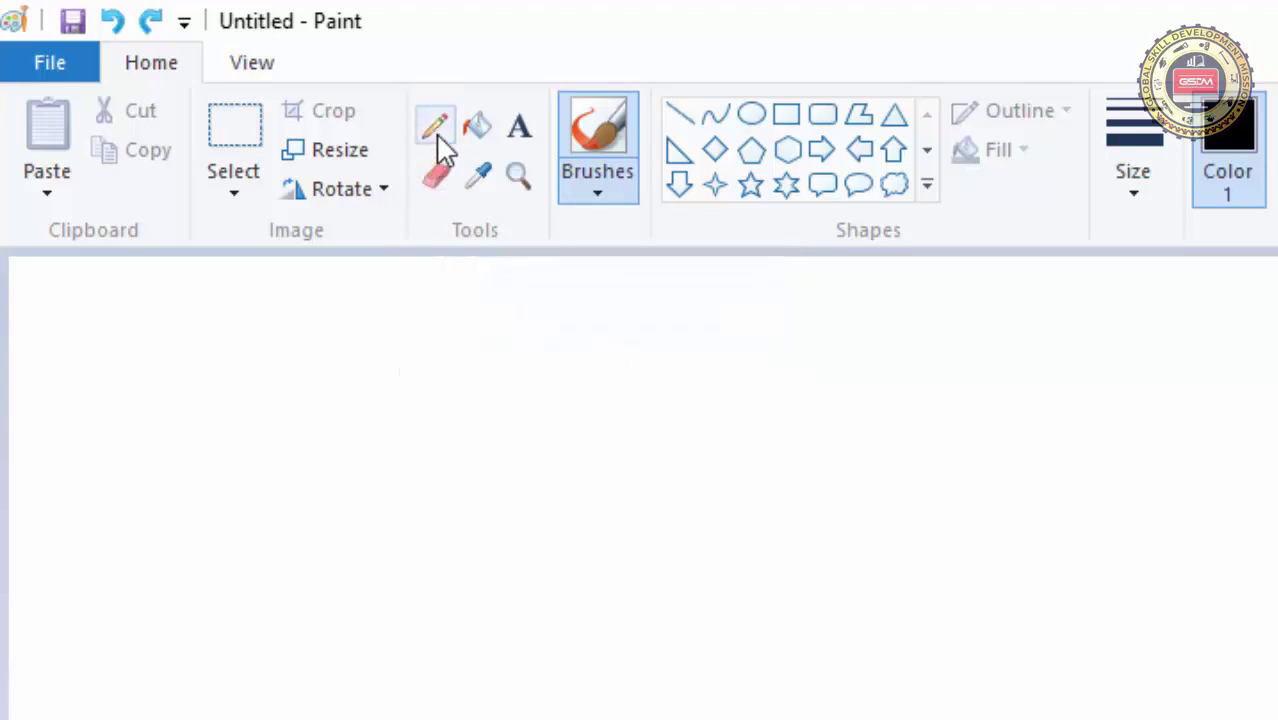
Draw several thin black freehand curves across the canvas with the Pencil tool
left_click(437, 127)
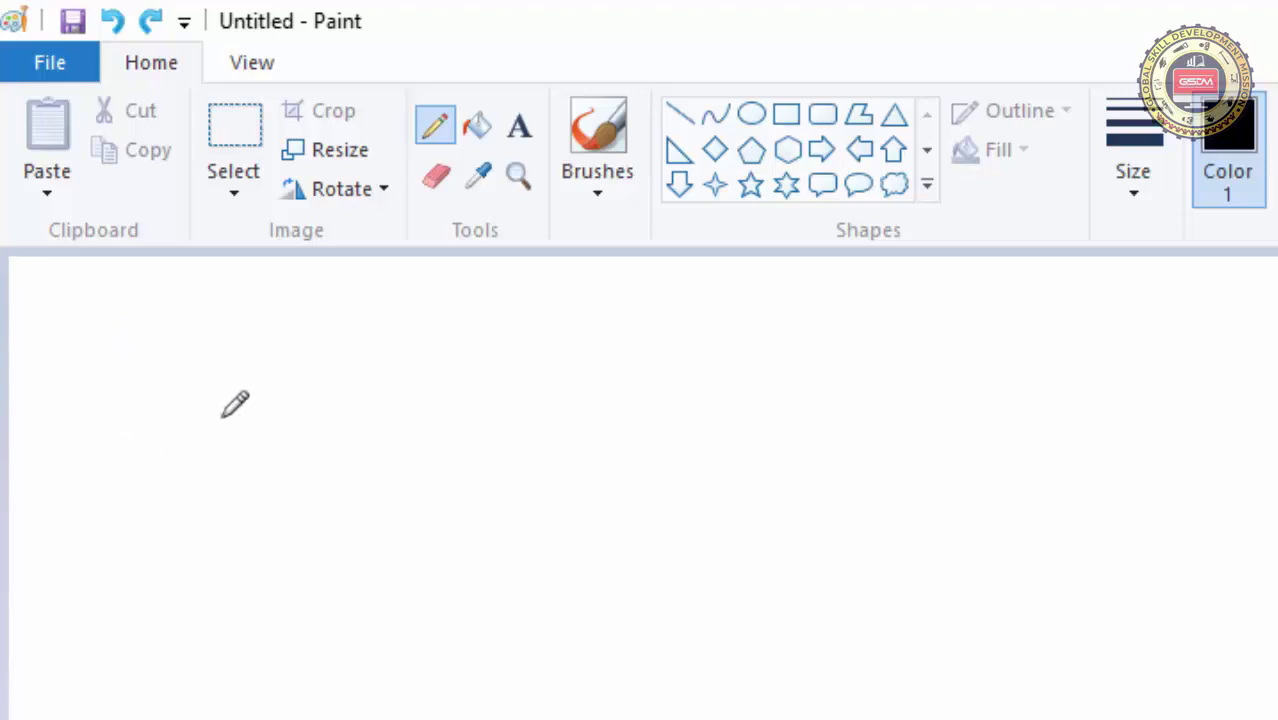
mouse_move(141, 365)
left_mouse_down()
mouse_move(104, 397)
mouse_move(100, 578)
mouse_move(85, 647)
left_mouse_up()
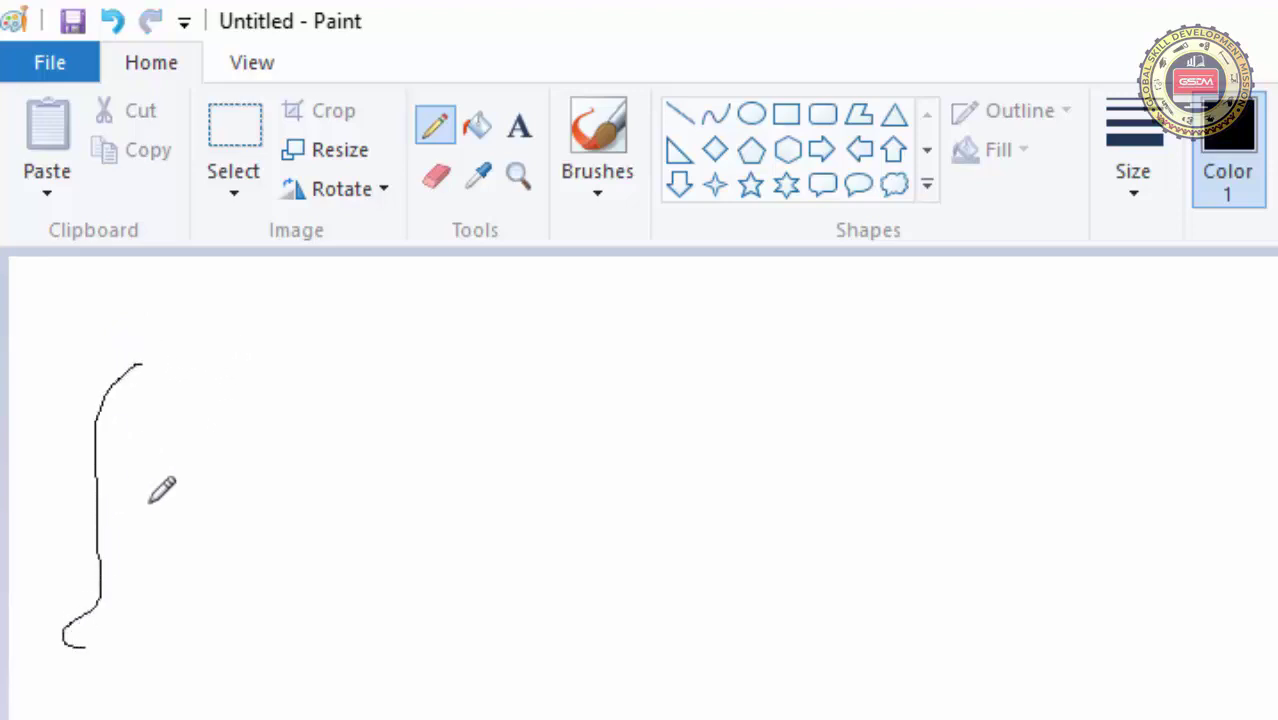
mouse_move(210, 405)
left_mouse_down()
mouse_move(234, 469)
mouse_move(539, 488)
mouse_move(772, 559)
left_mouse_up()
mouse_move(866, 482)
left_mouse_down()
mouse_move(459, 505)
mouse_move(910, 450)
mouse_move(672, 719)
mouse_move(845, 701)
left_mouse_up()
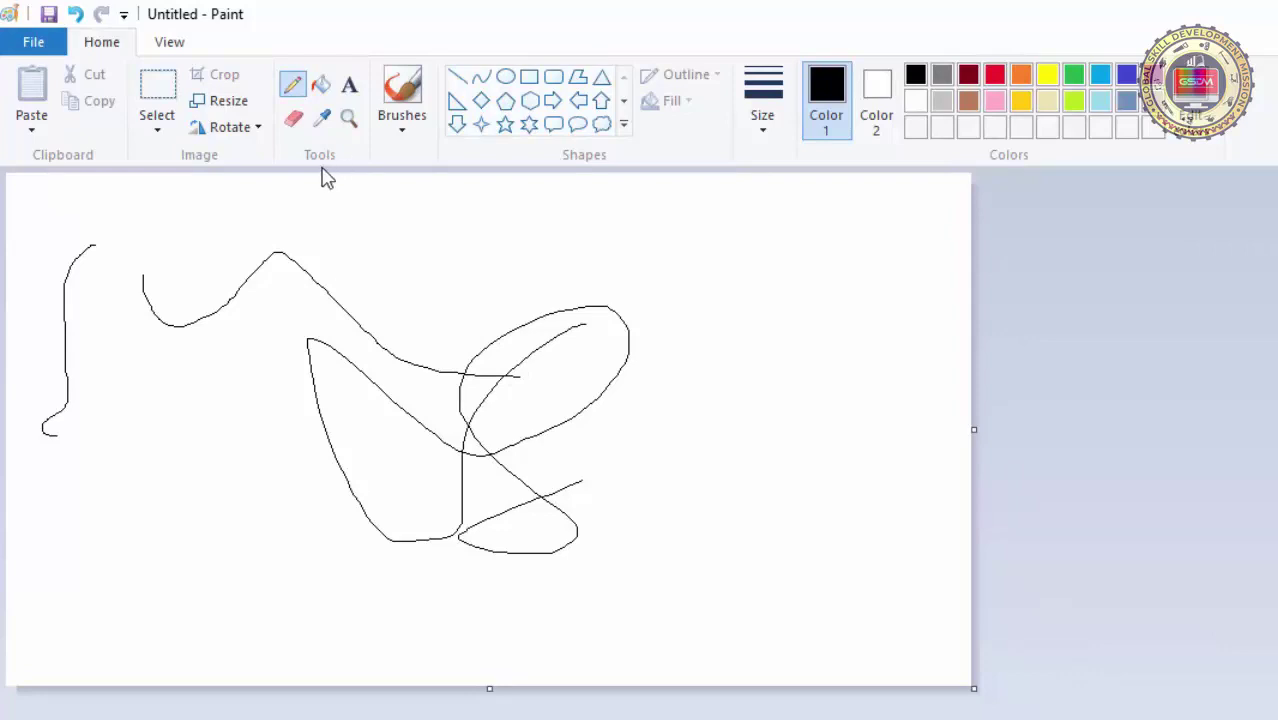
Set the pencil size to 4px and draw a thick black looping freehand line over the thin curves
left_click(766, 128)
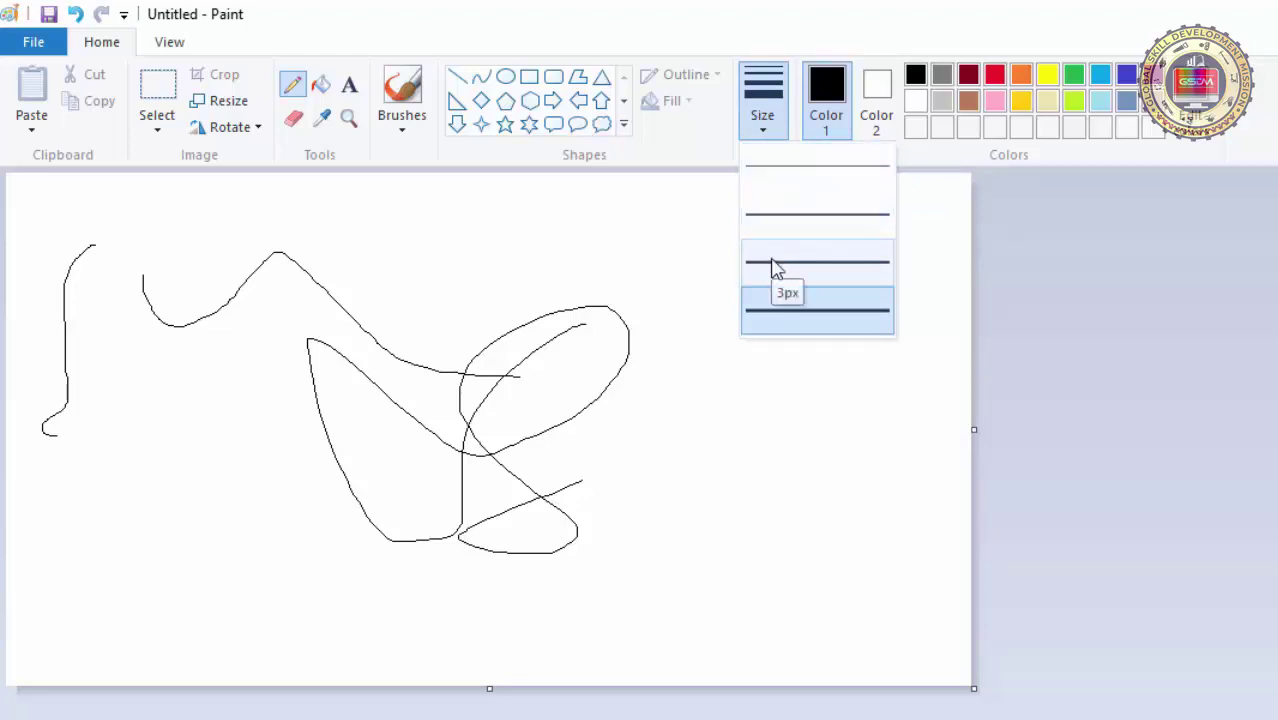
left_click(773, 313)
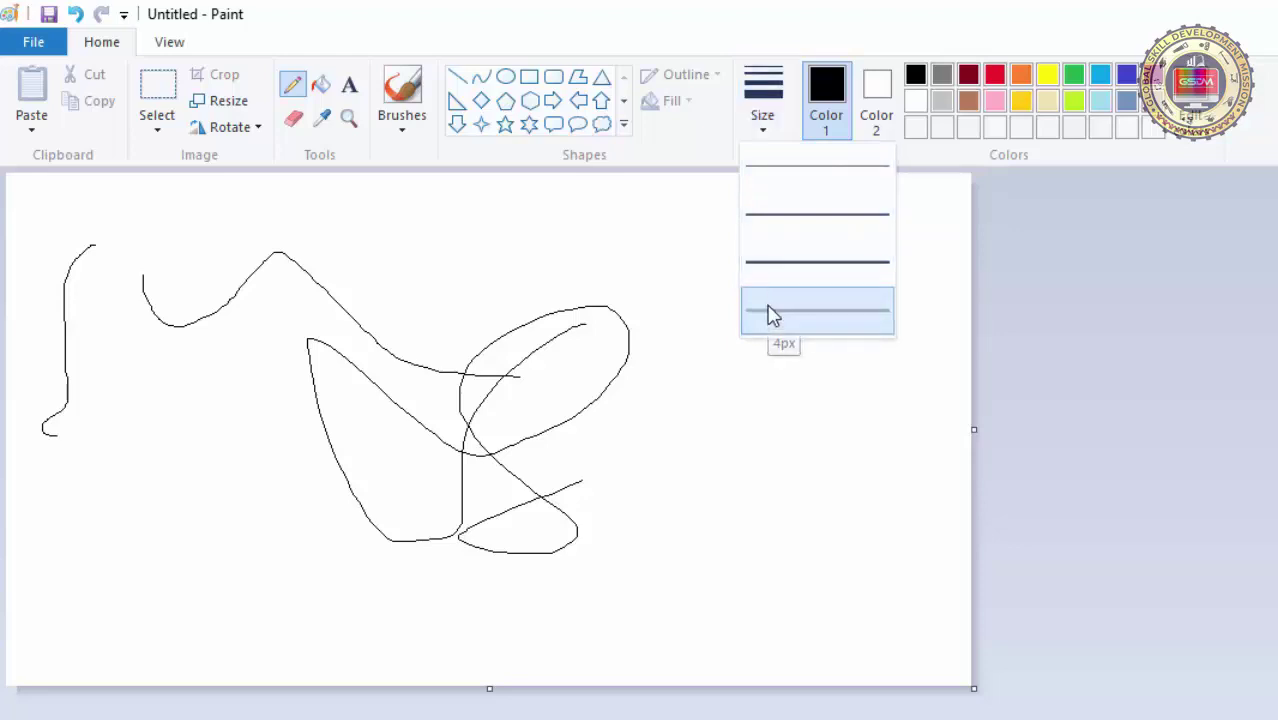
mouse_move(731, 248)
left_mouse_down()
mouse_move(652, 344)
mouse_move(438, 370)
mouse_move(460, 244)
mouse_move(635, 312)
mouse_move(790, 423)
left_mouse_up()
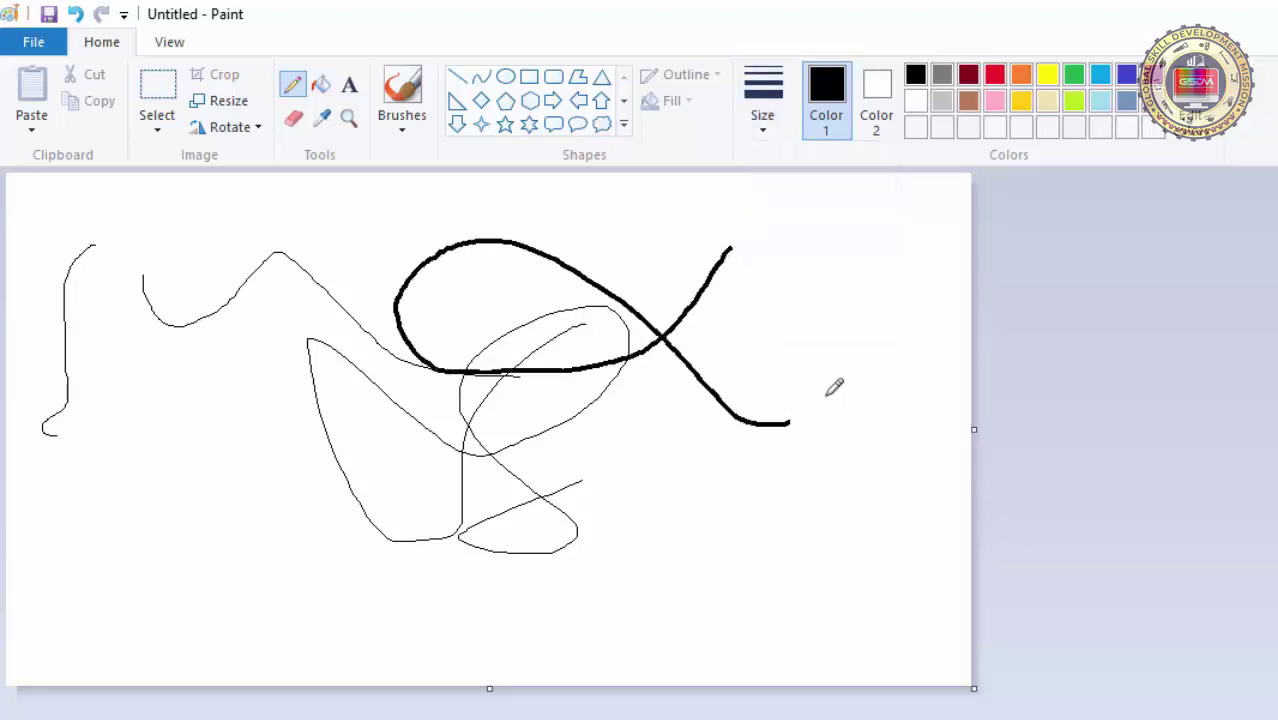
mouse_move(834, 387)
left_mouse_down()
mouse_move(786, 291)
mouse_move(602, 490)
mouse_move(352, 459)
mouse_move(295, 430)
left_mouse_up()
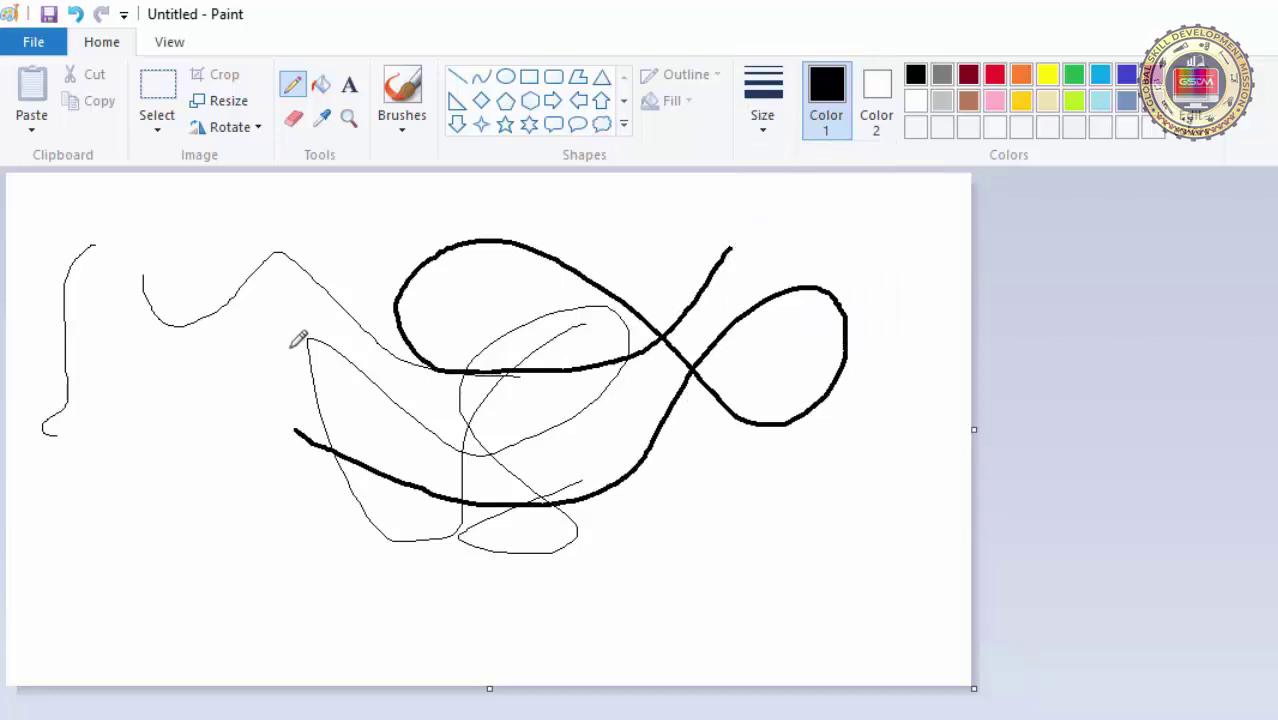
Draw a red freehand curve with the pencil at its thinnest size
left_click(766, 138)
left_click(782, 172)
left_click(995, 76)
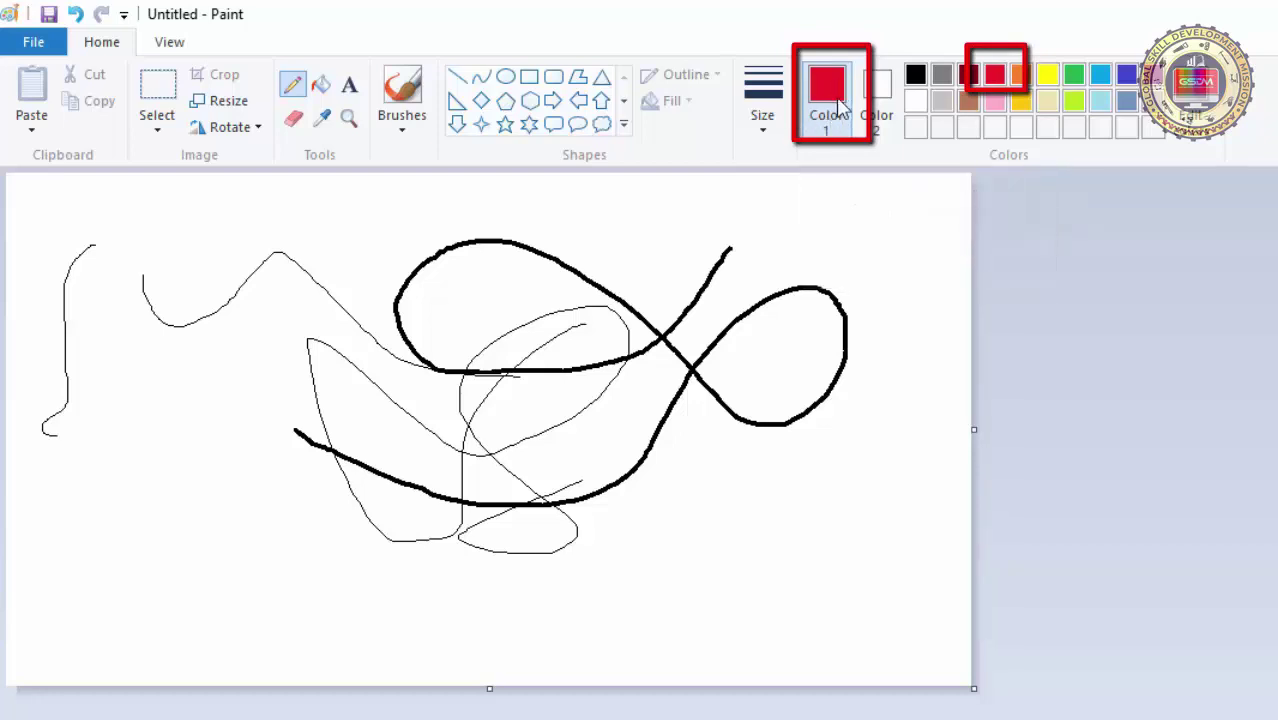
mouse_move(830, 219)
left_mouse_down()
mouse_move(798, 229)
mouse_move(740, 385)
mouse_move(603, 410)
mouse_move(560, 302)
mouse_move(635, 409)
mouse_move(615, 472)
mouse_move(680, 543)
mouse_move(865, 392)
mouse_move(498, 308)
mouse_move(442, 288)
left_mouse_up()
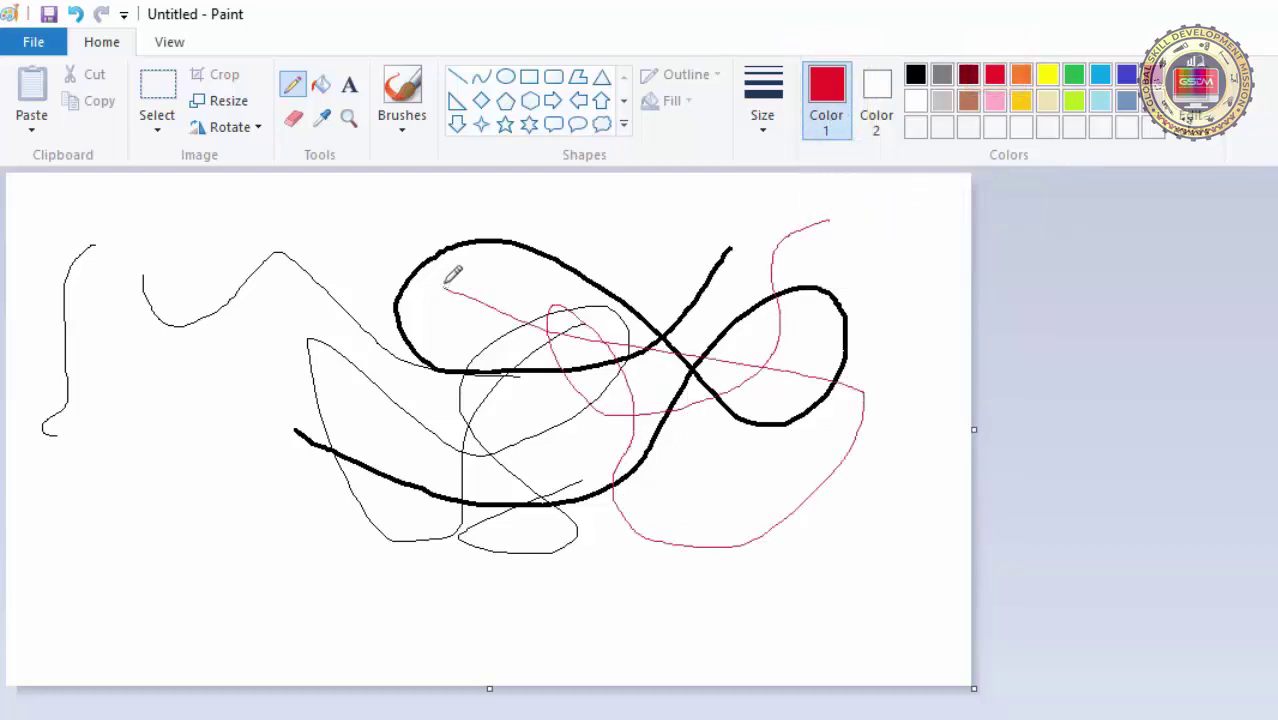
Draw thick looping freehand lines at the largest pencil size, one in red and one in green
left_click(760, 130)
left_click(779, 310)
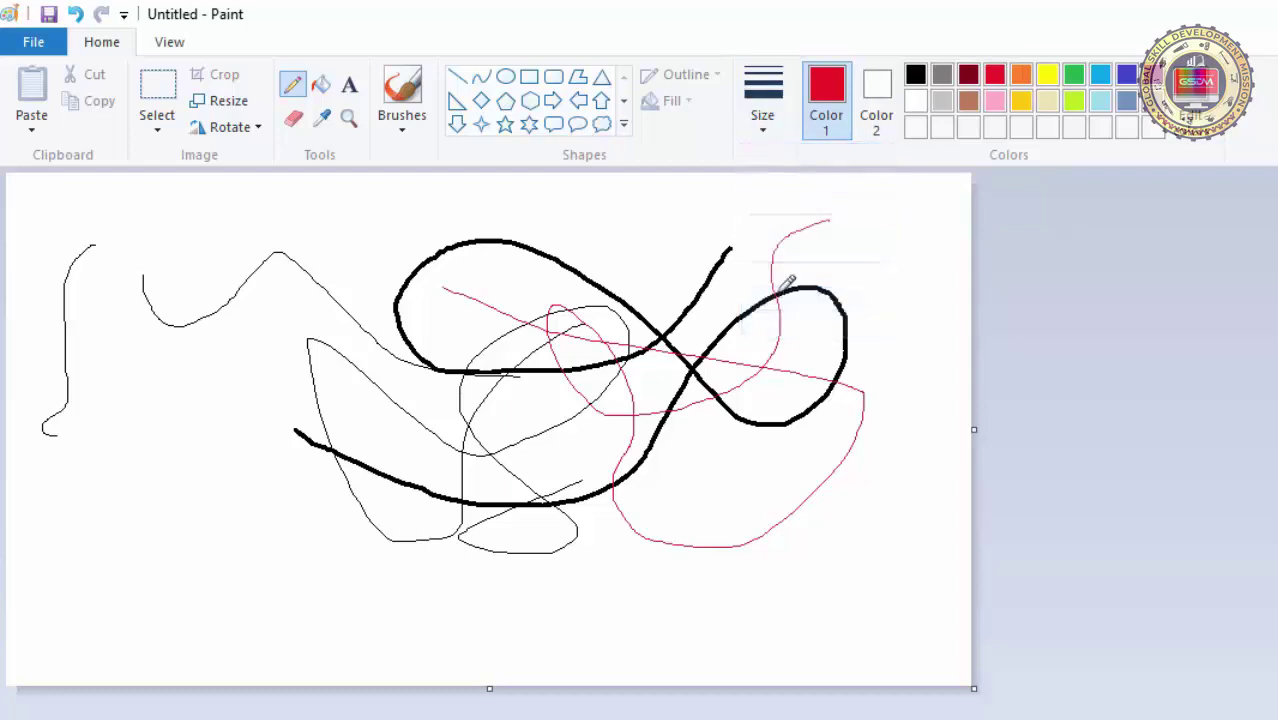
mouse_move(695, 214)
left_mouse_down()
mouse_move(648, 264)
mouse_move(303, 262)
mouse_move(499, 513)
mouse_move(762, 334)
left_mouse_up()
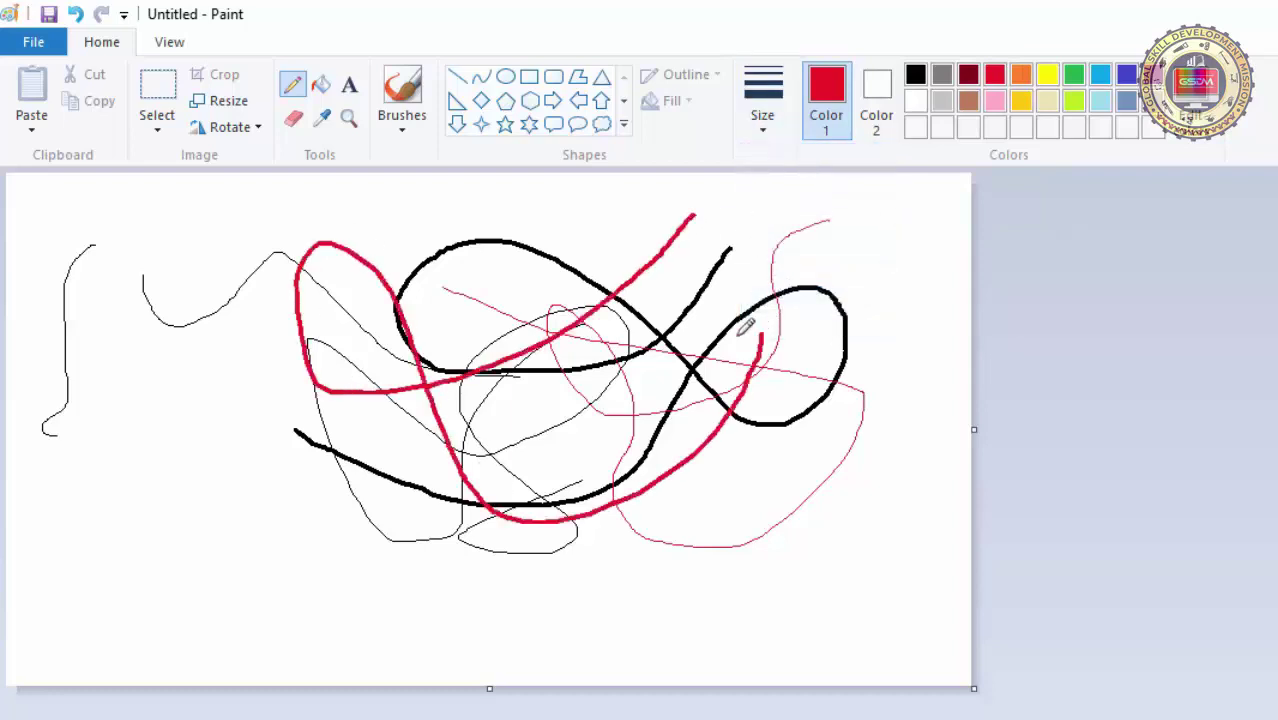
left_click(1073, 75)
mouse_move(820, 229)
left_mouse_down()
mouse_move(586, 378)
mouse_move(490, 231)
mouse_move(621, 397)
mouse_move(528, 495)
mouse_move(696, 551)
mouse_move(847, 329)
mouse_move(537, 367)
mouse_move(296, 433)
mouse_move(244, 315)
mouse_move(313, 331)
mouse_move(166, 561)
mouse_move(208, 639)
mouse_move(318, 585)
left_mouse_up()
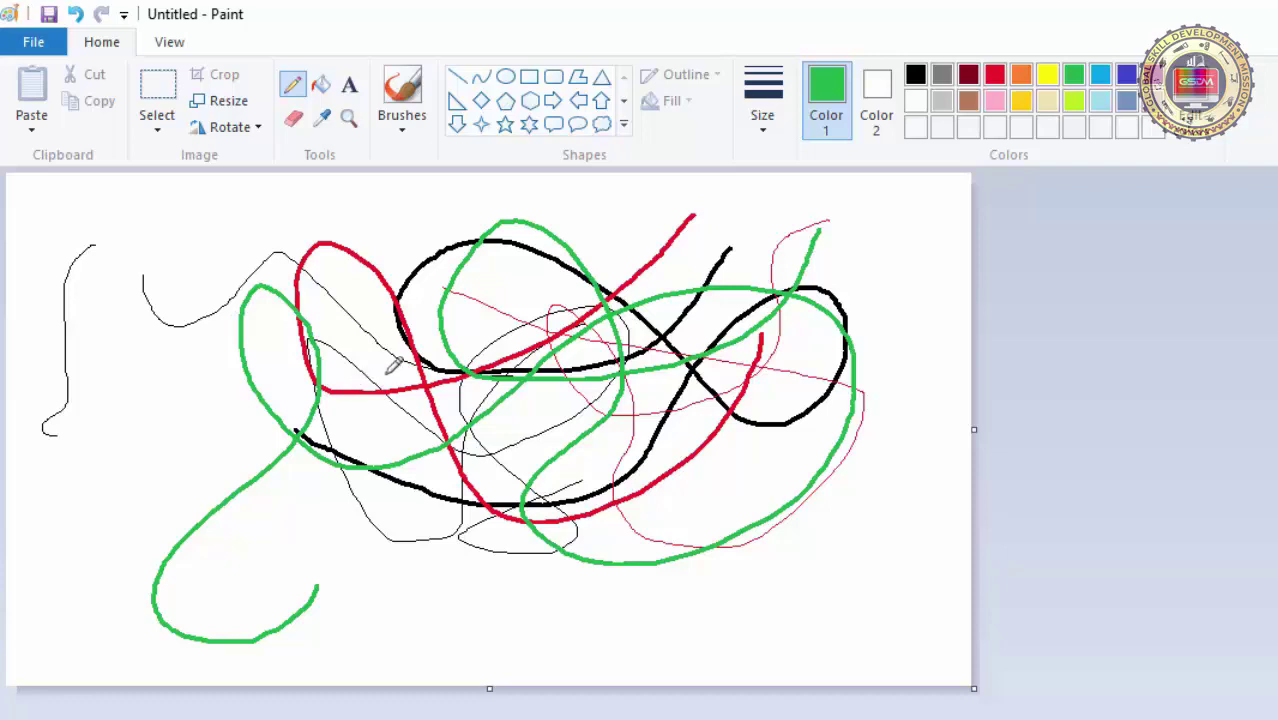
Erase the strokes in a broad band across the middle of the drawing with the Eraser
left_click(292, 121)
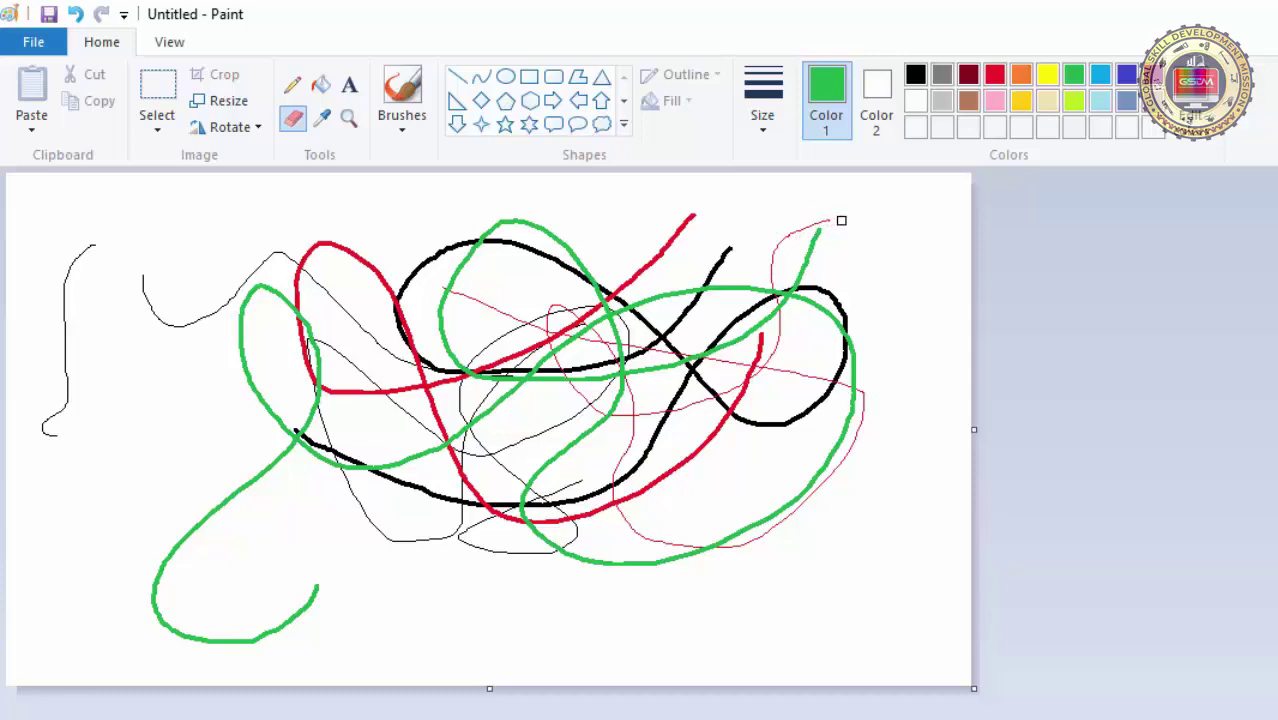
mouse_move(833, 215)
left_mouse_down()
mouse_move(774, 280)
mouse_move(752, 334)
mouse_move(763, 339)
mouse_move(749, 329)
left_mouse_up()
mouse_move(717, 348)
left_mouse_down()
mouse_move(648, 371)
mouse_move(650, 355)
mouse_move(739, 294)
mouse_move(277, 419)
mouse_move(320, 384)
mouse_move(520, 327)
left_mouse_up()
mouse_move(628, 308)
left_mouse_down()
mouse_move(596, 326)
mouse_move(666, 308)
mouse_move(134, 425)
mouse_move(256, 386)
mouse_move(689, 348)
mouse_move(725, 296)
mouse_move(309, 387)
mouse_move(236, 427)
mouse_move(156, 440)
mouse_move(422, 402)
mouse_move(676, 316)
mouse_move(763, 364)
mouse_move(578, 347)
left_mouse_up()
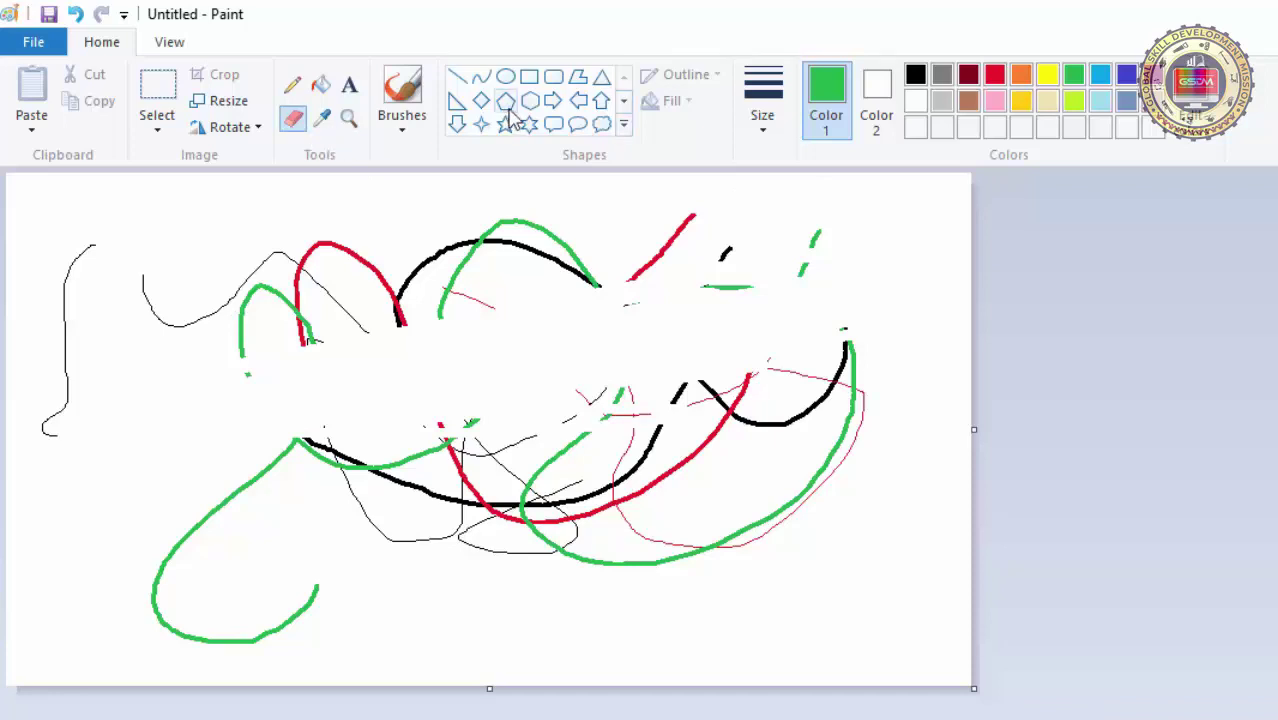
Erase the short green dash with the largest eraser size and the upper red stroke with the second-smallest size
left_click(767, 128)
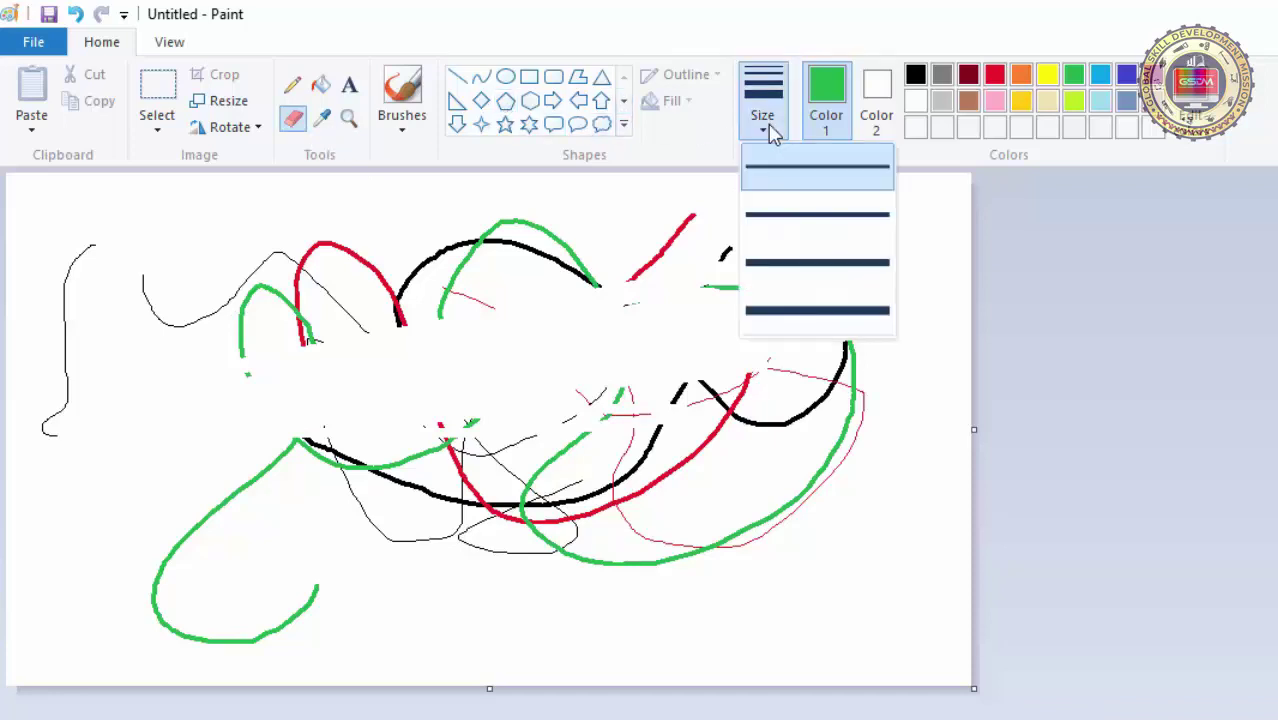
left_click(755, 316)
left_click_drag(713, 277, 742, 289)
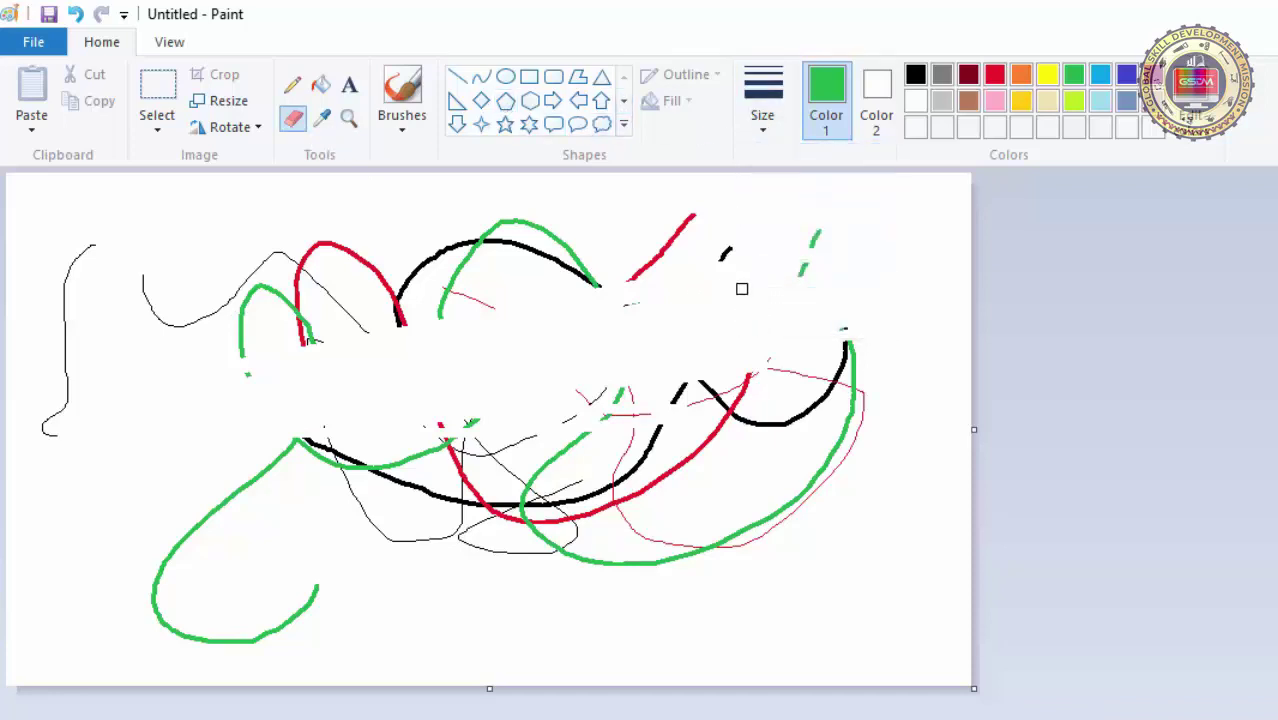
left_click(764, 128)
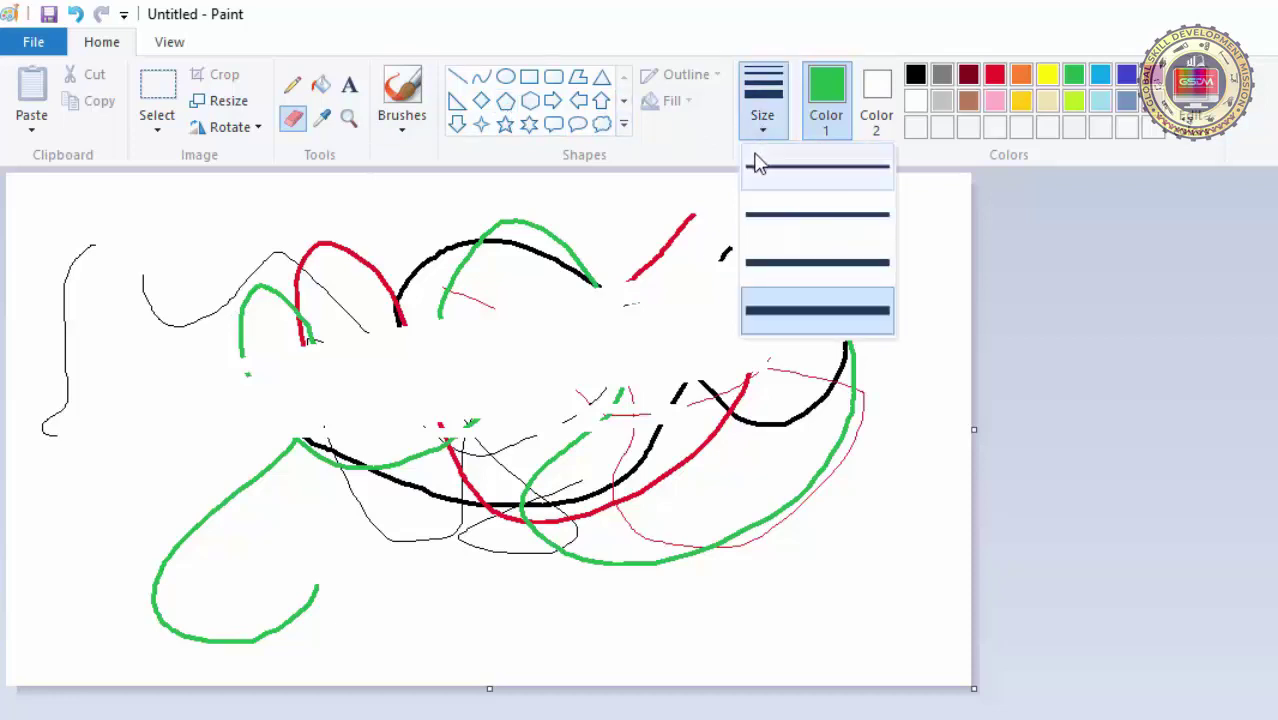
left_click(814, 214)
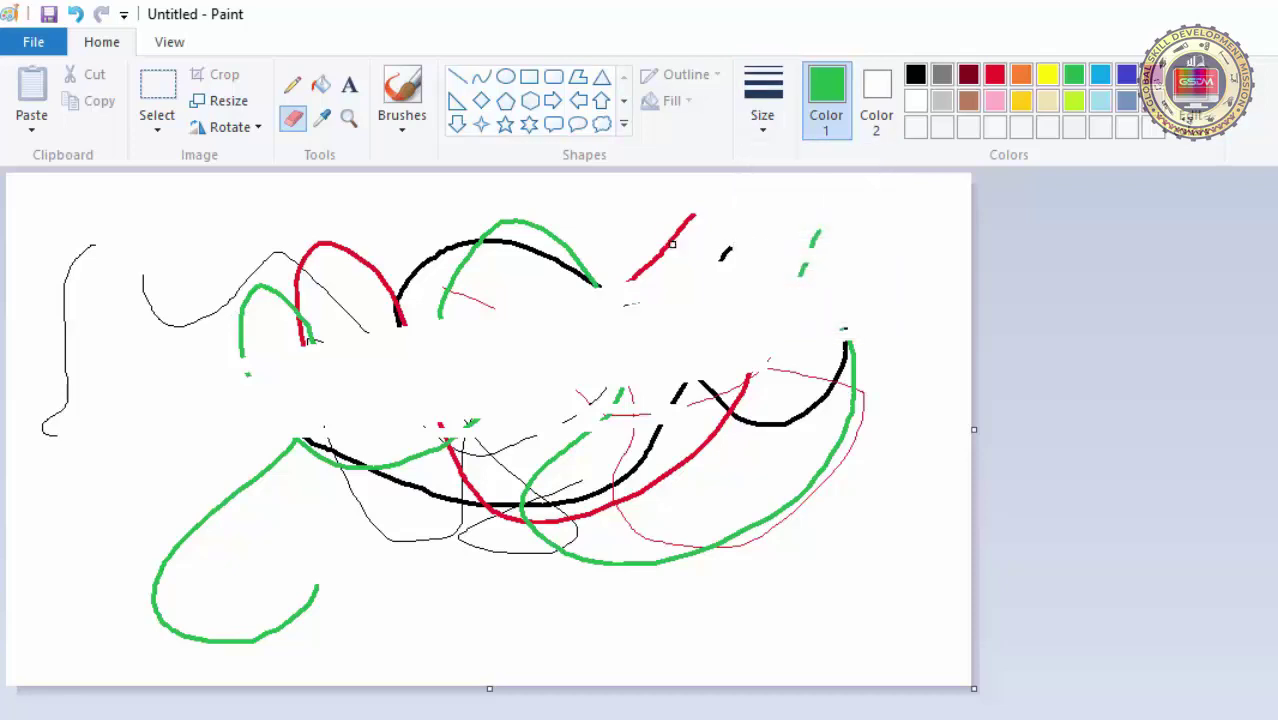
mouse_move(672, 244)
left_mouse_down()
mouse_move(669, 216)
mouse_move(660, 256)
mouse_move(638, 274)
left_mouse_up()
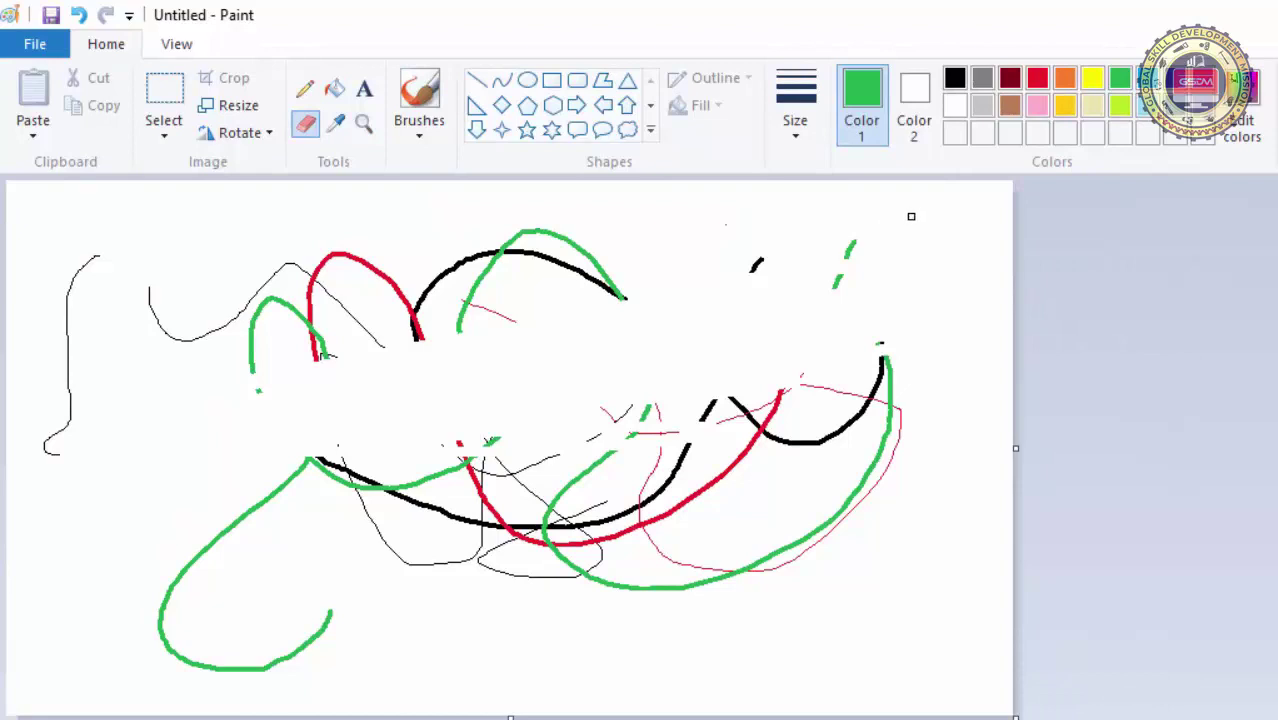
Paint over the upper arcs using the Eraser with orange as Color 2, and erase upper strokes with Color 2 set to white
left_click(927, 102)
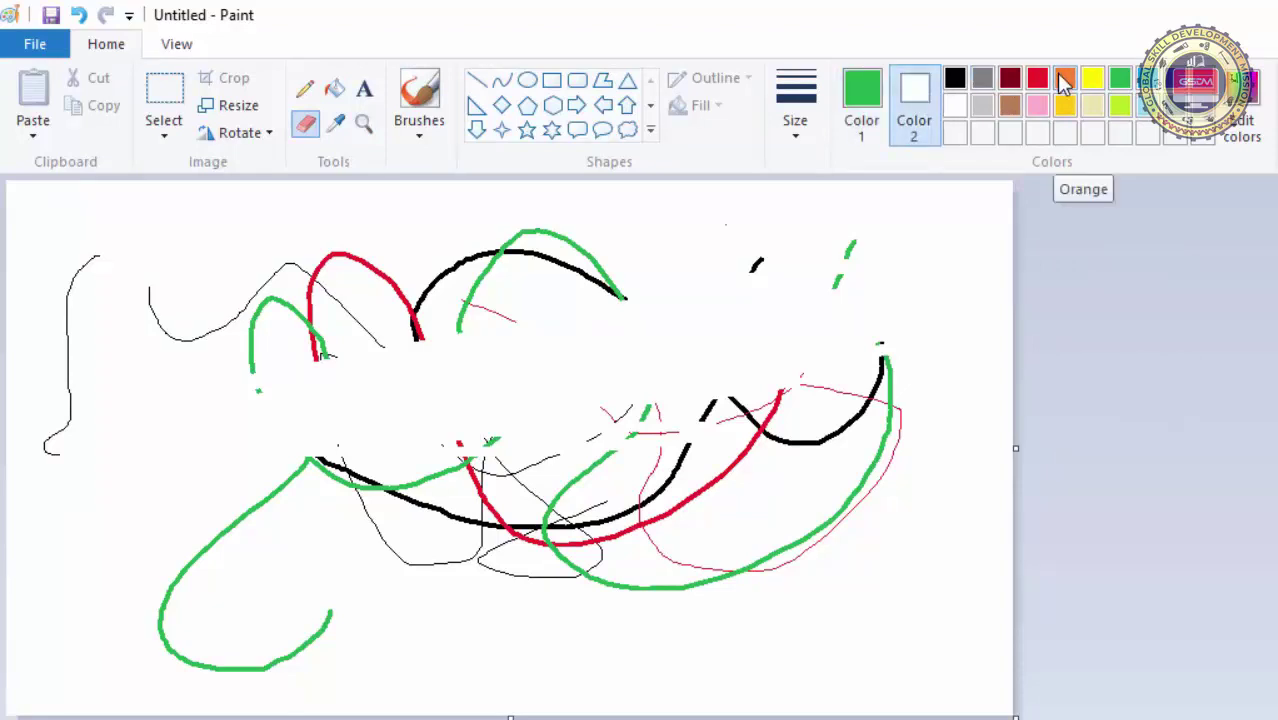
left_click(1064, 80)
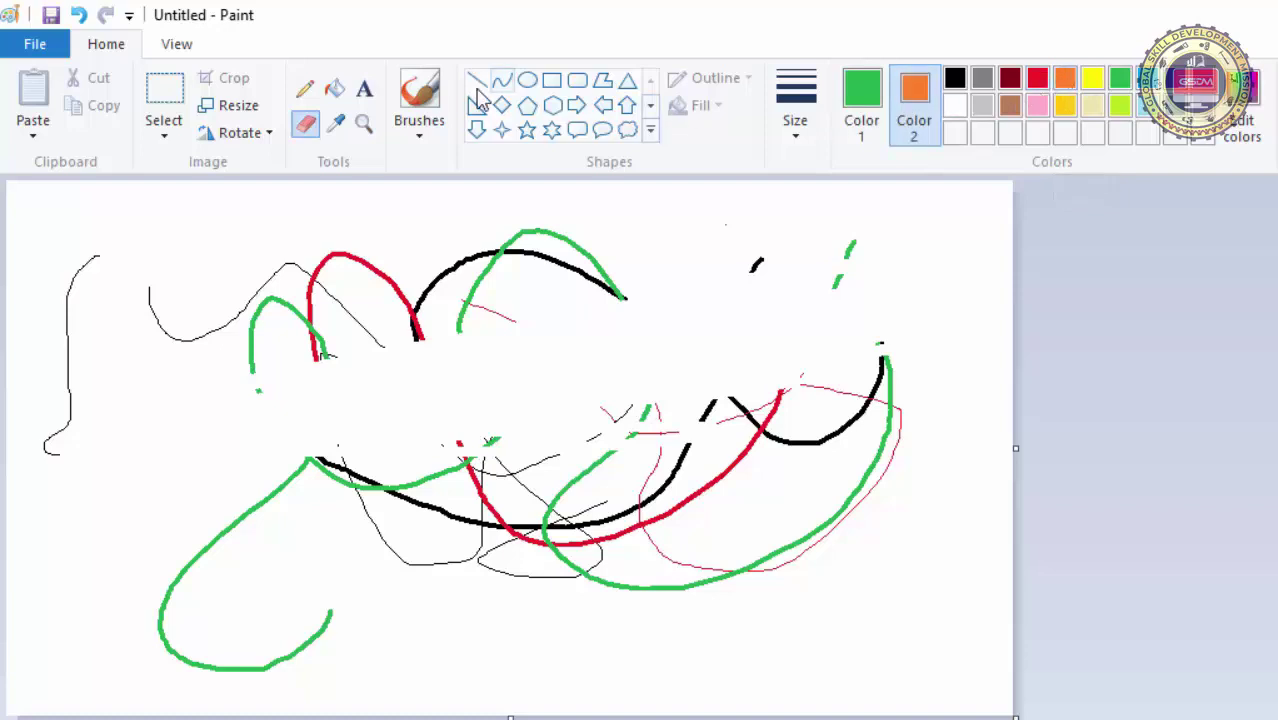
left_click(303, 126)
mouse_move(500, 239)
left_mouse_down()
mouse_move(461, 333)
mouse_move(495, 279)
mouse_move(552, 241)
mouse_move(449, 264)
mouse_move(405, 316)
mouse_move(466, 240)
mouse_move(435, 272)
mouse_move(426, 366)
mouse_move(407, 254)
mouse_move(371, 224)
mouse_move(320, 240)
mouse_move(298, 290)
mouse_move(303, 366)
mouse_move(298, 286)
left_mouse_up()
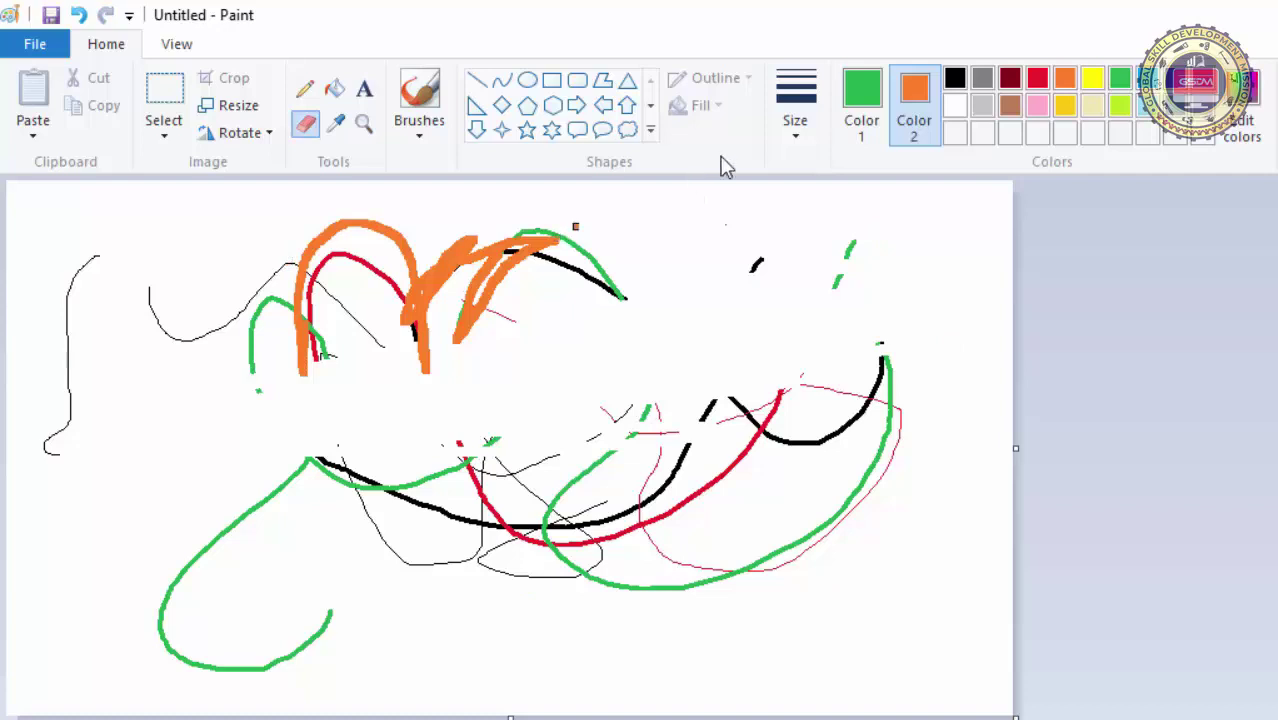
left_click(955, 107)
mouse_move(757, 264)
left_mouse_down()
mouse_move(455, 268)
mouse_move(159, 229)
mouse_move(459, 228)
mouse_move(421, 233)
left_mouse_up()
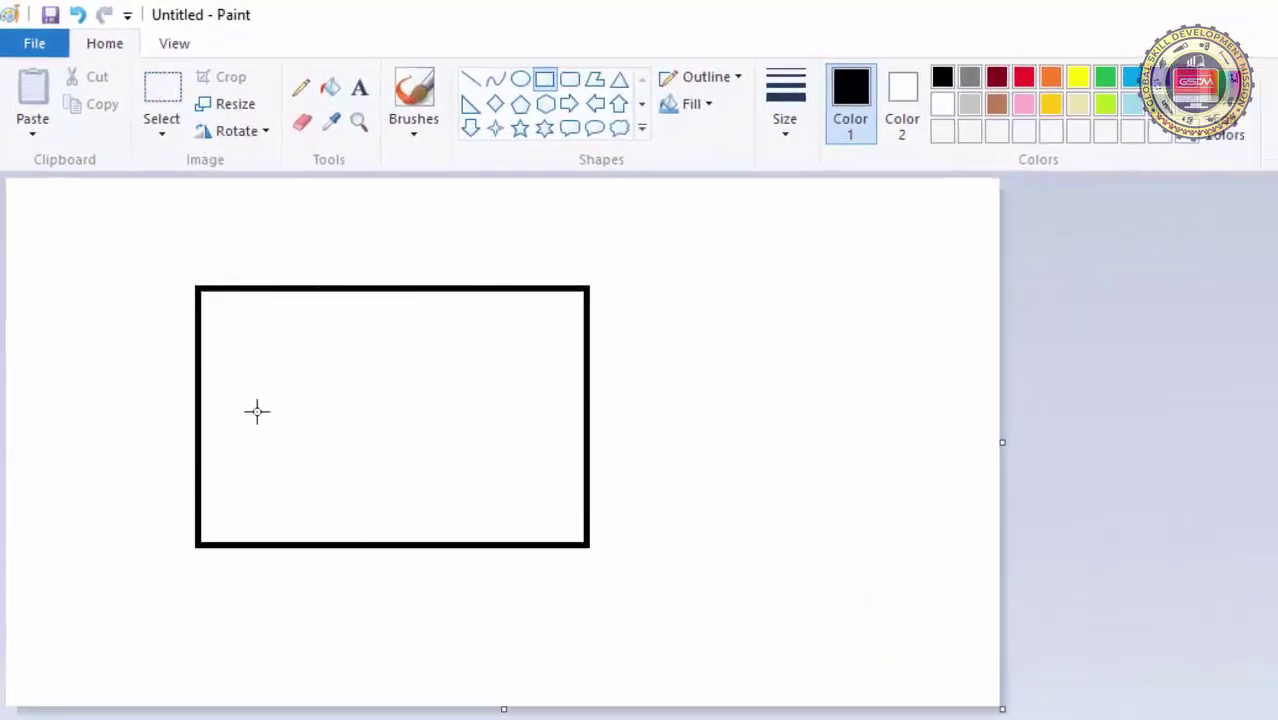
Fill the inside of the closed black rectangle with red using Fill with color
left_click(333, 92)
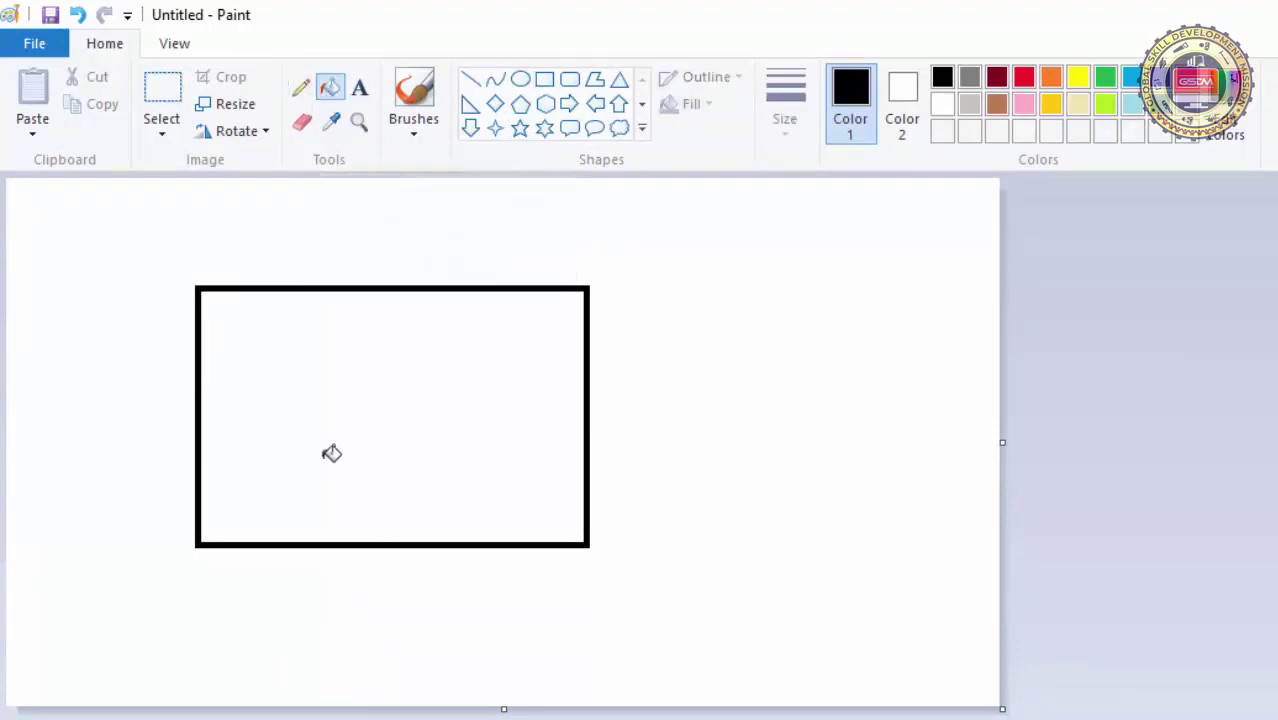
left_click(1024, 78)
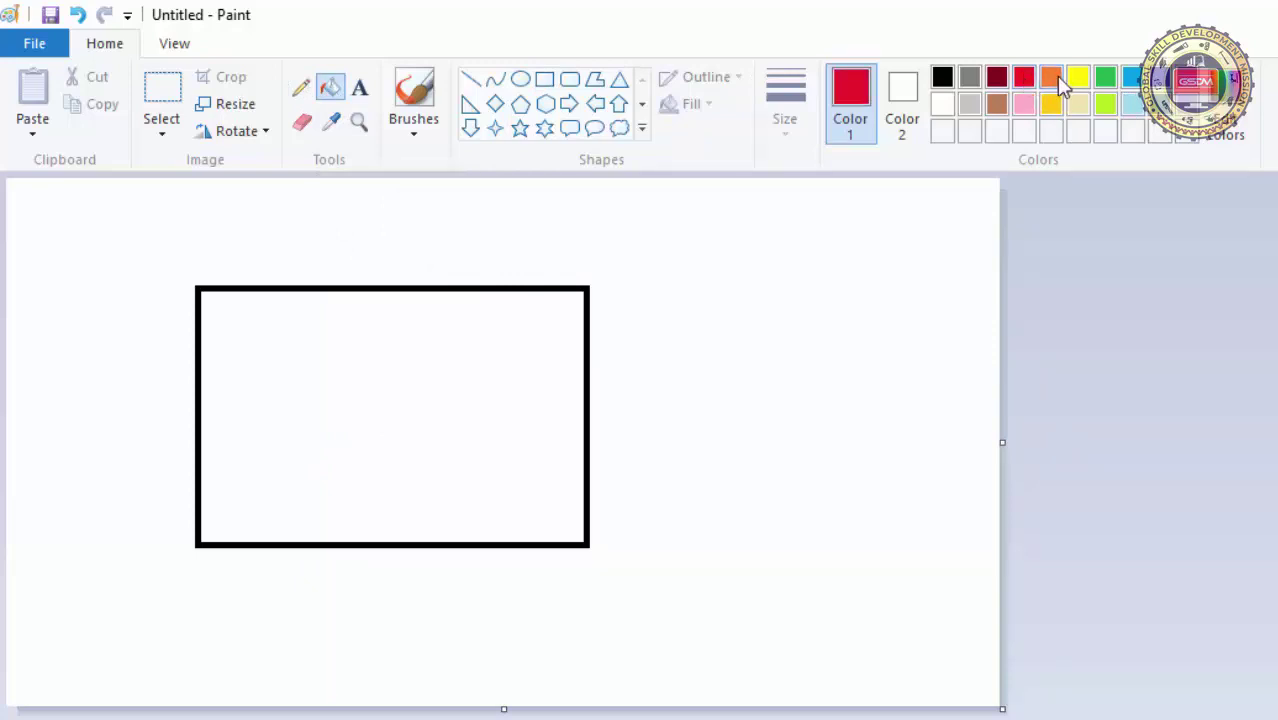
left_click(1052, 82)
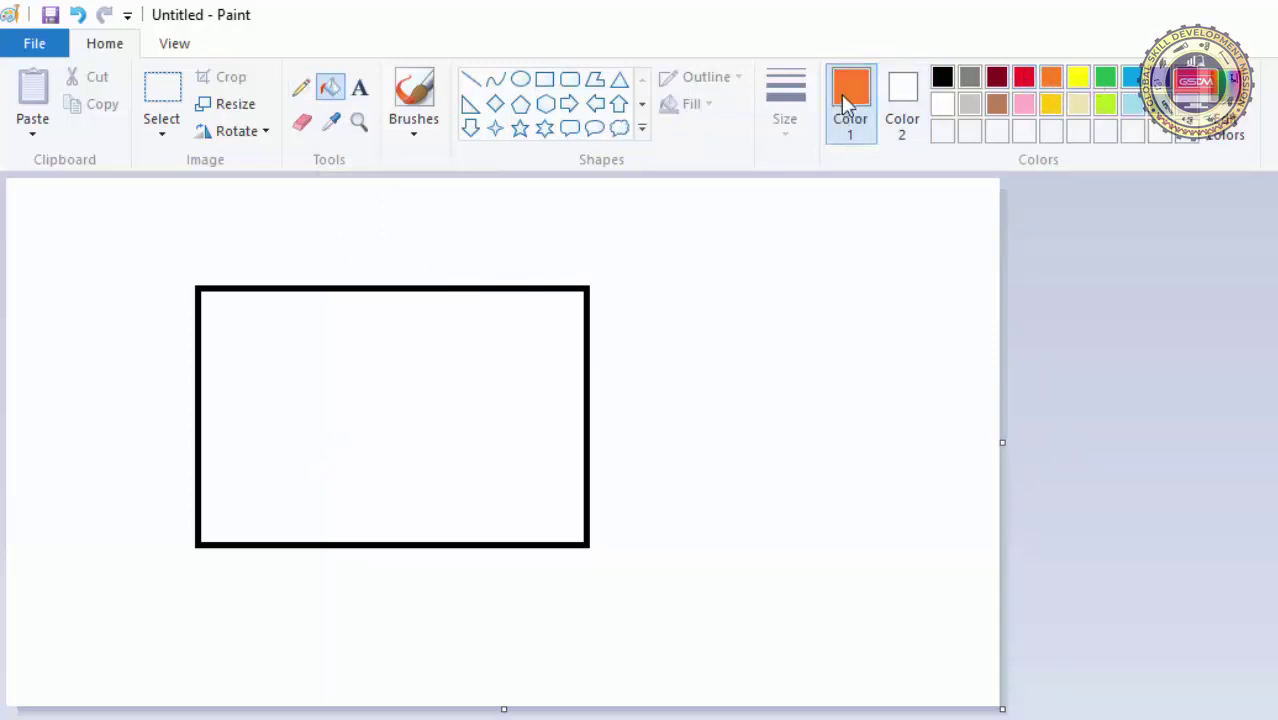
left_click(1049, 102)
left_click(1024, 84)
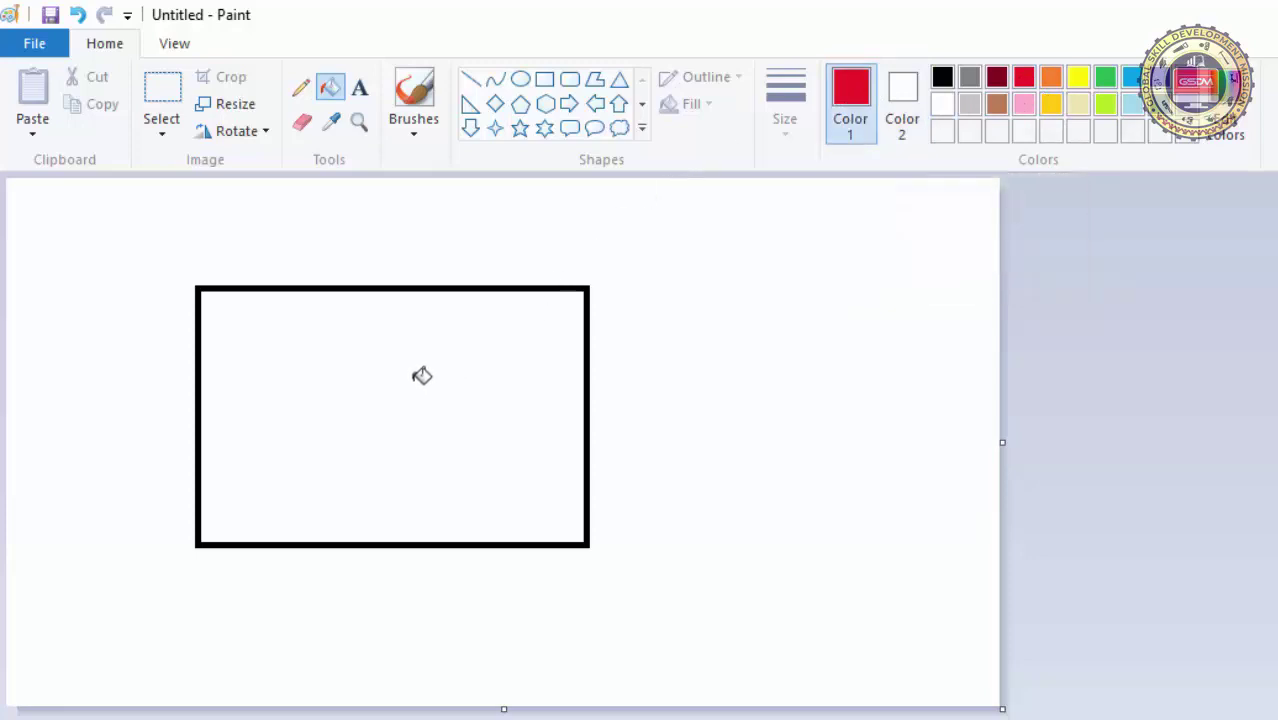
left_click(452, 376)
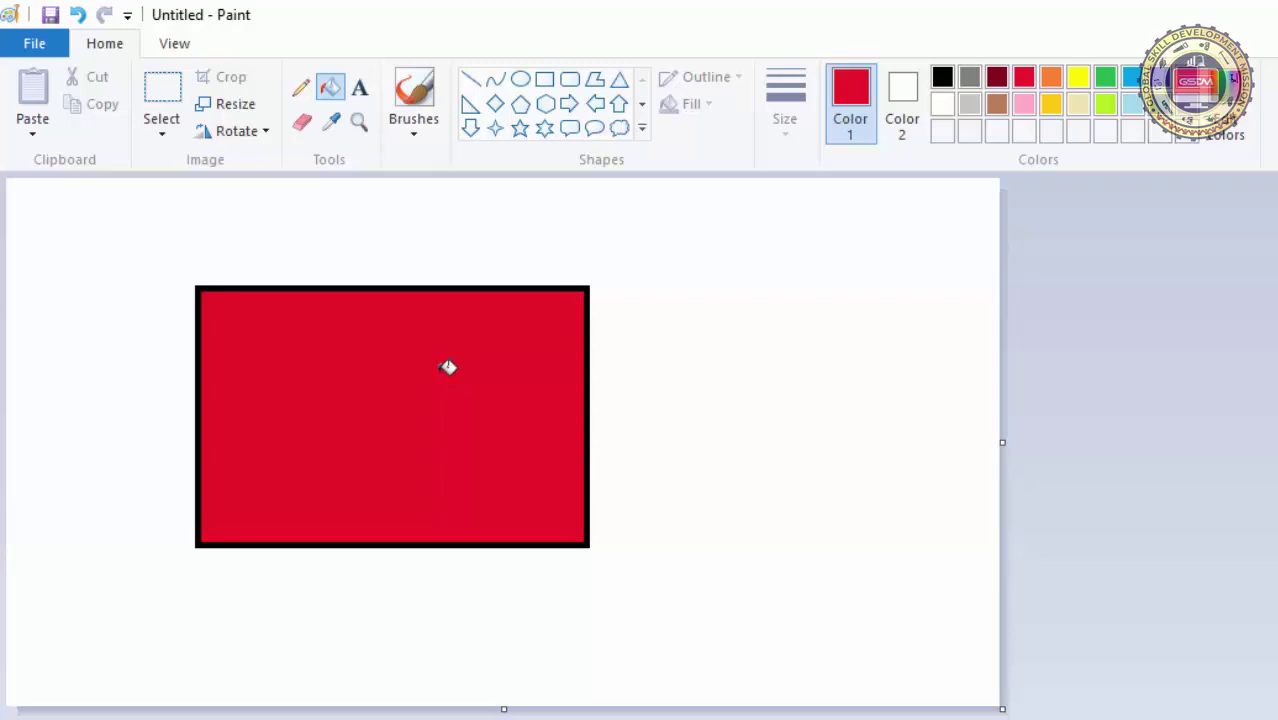
Undo the red fill and erase a small gap in the middle of the rectangle's right edge
key("ctrl+z")
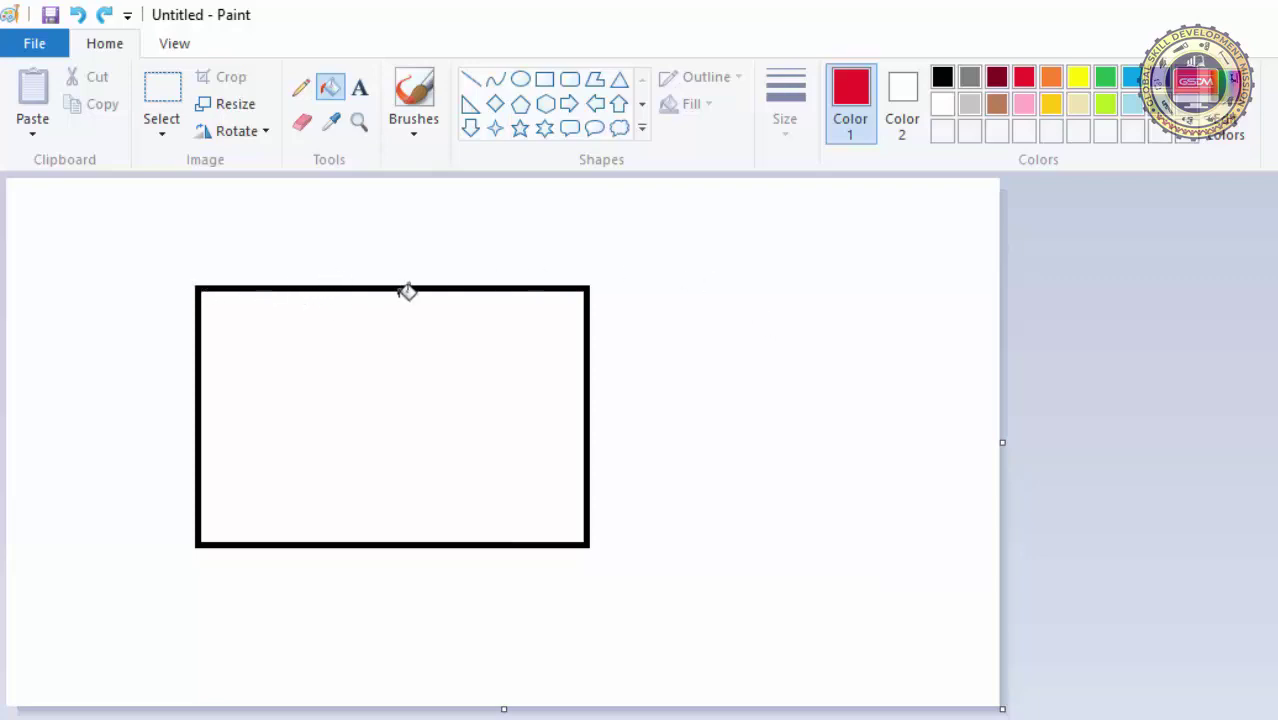
left_click(301, 124)
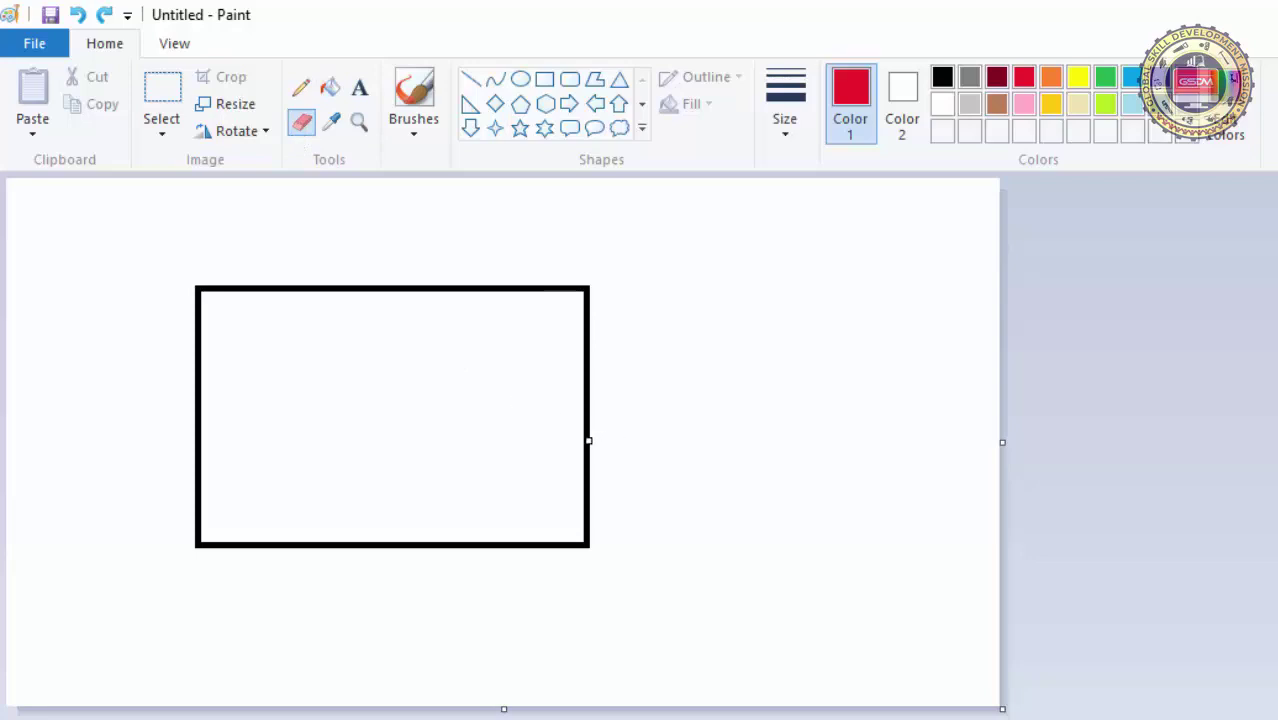
left_click(589, 443)
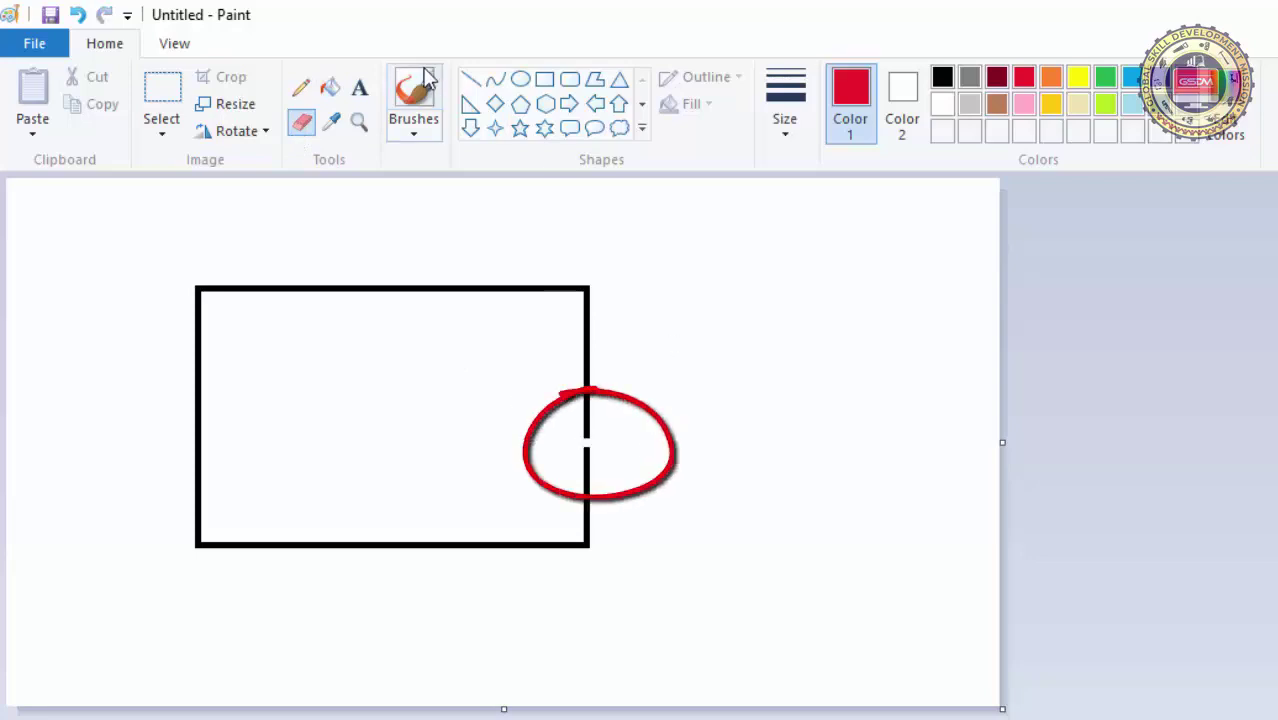
Apply the red color fill from inside the rectangle with the gap in its outline
left_click(332, 93)
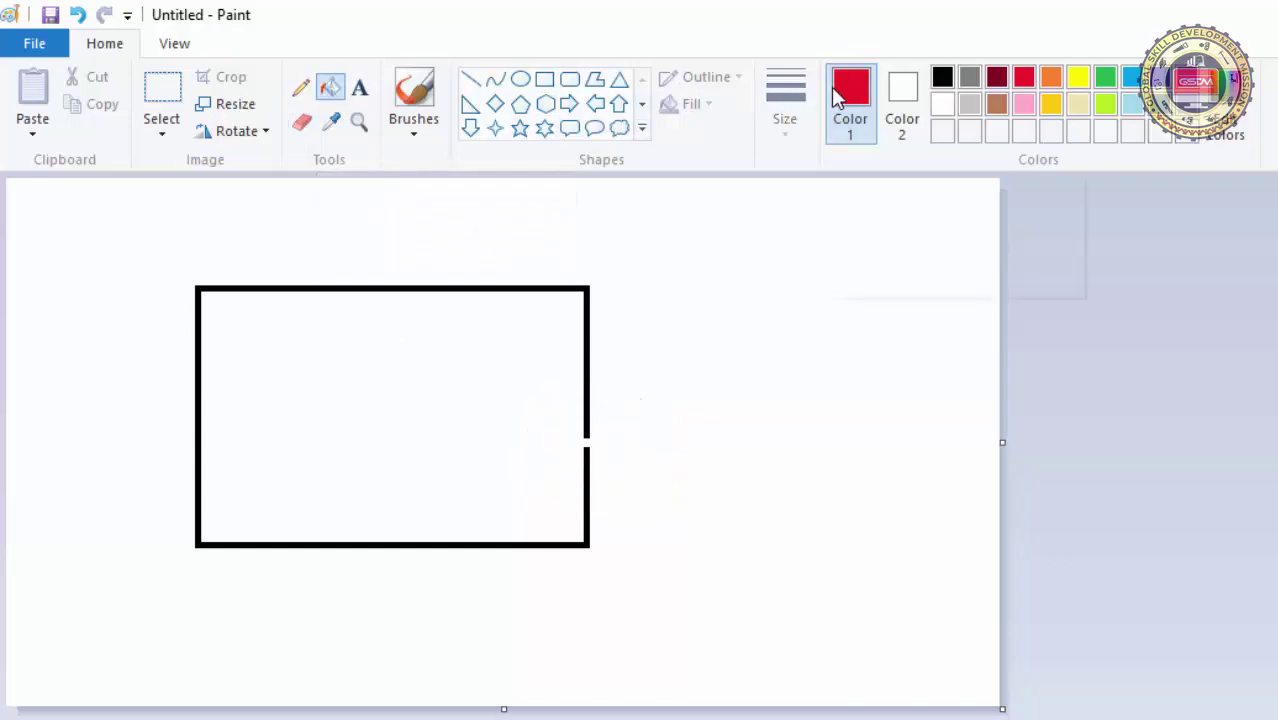
left_click(349, 390)
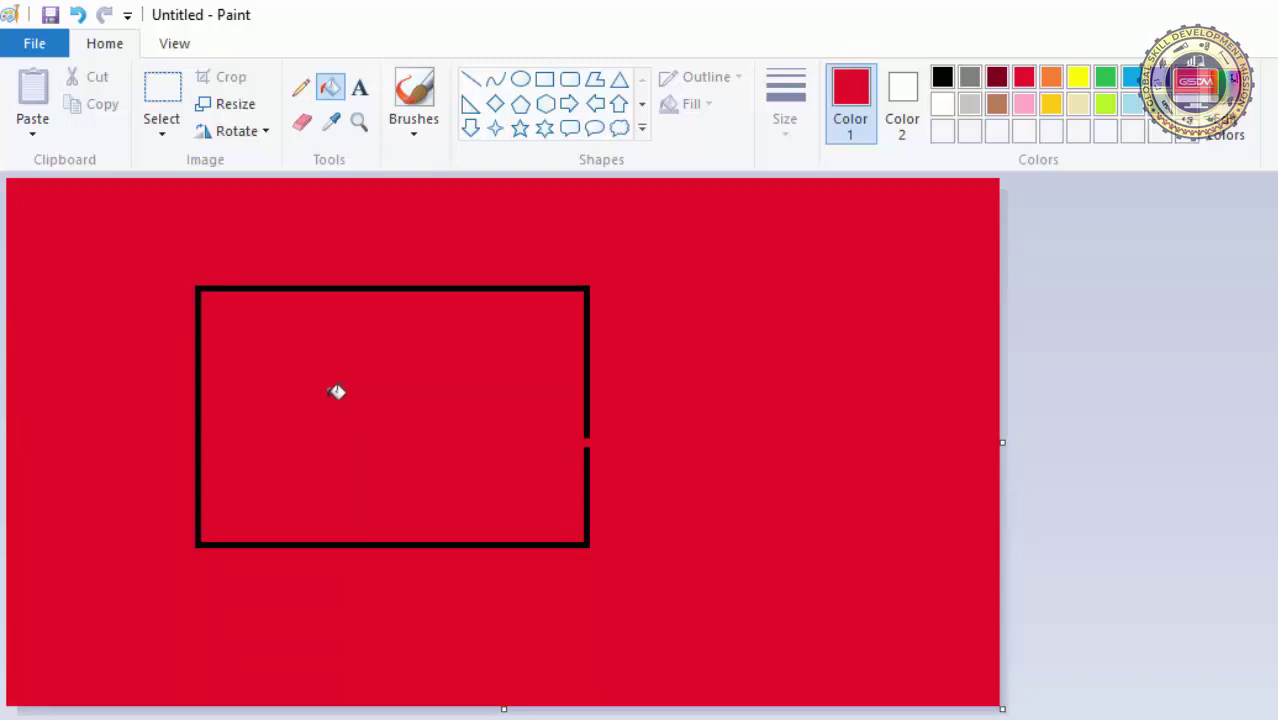
Select and delete the red-filled drawing, including the leftover red strip along the canvas's left edge
left_click(166, 92)
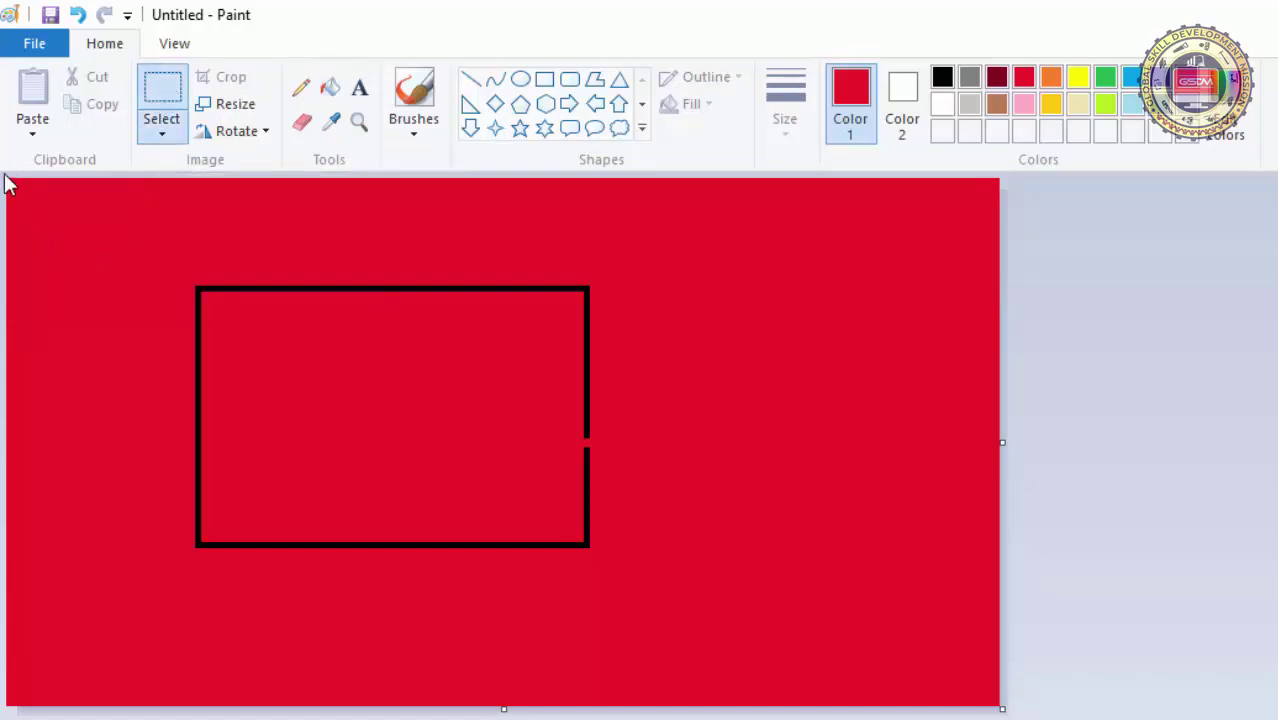
left_click_drag(9, 180, 1000, 706)
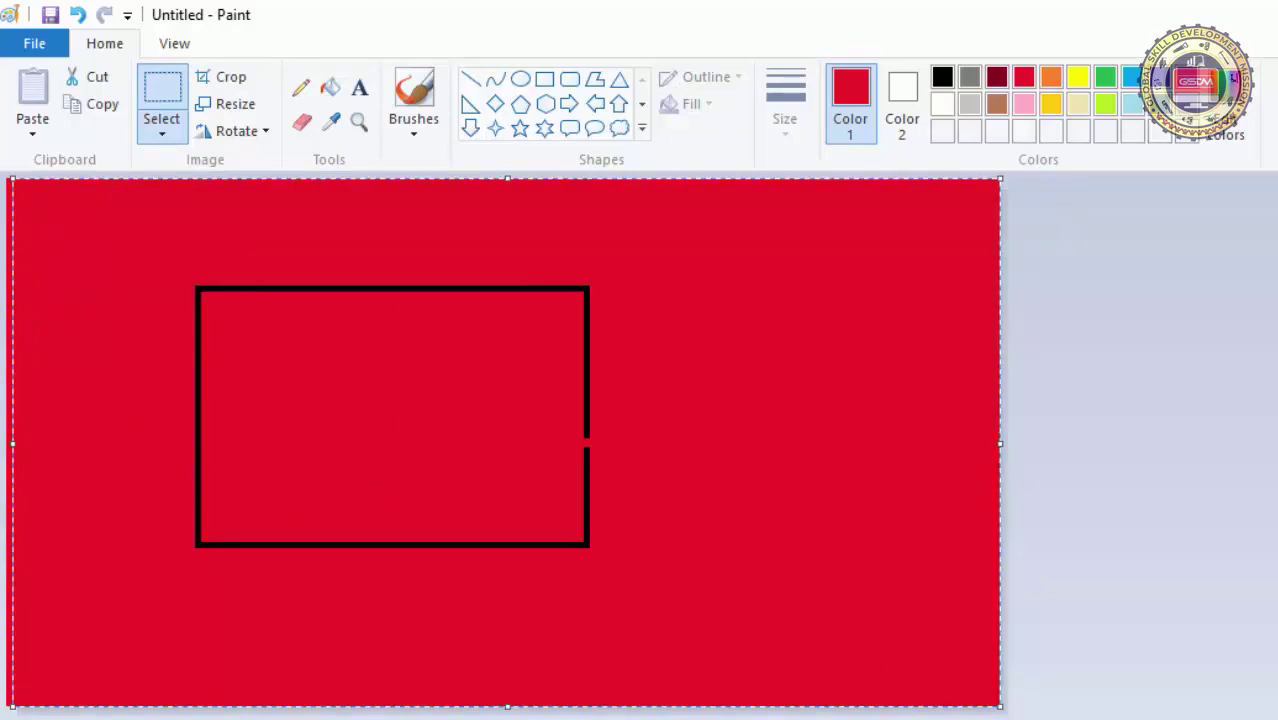
key("Delete")
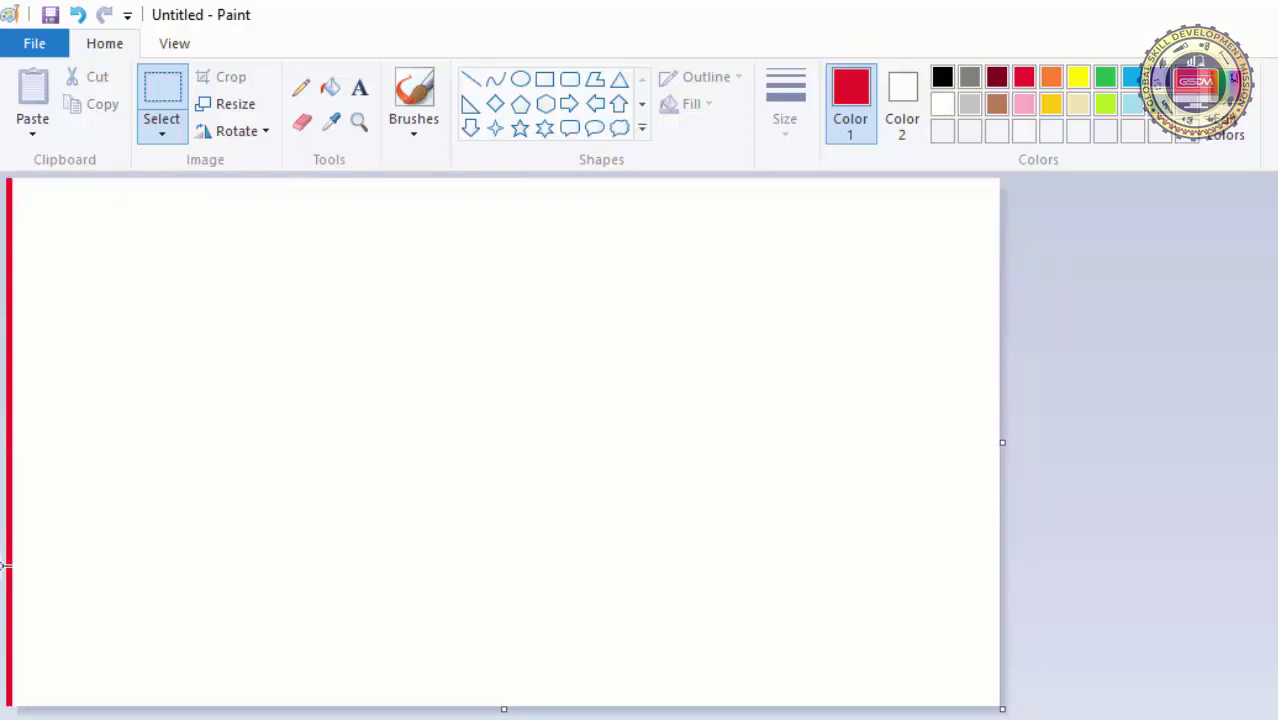
left_click_drag(107, 705, 5, 165)
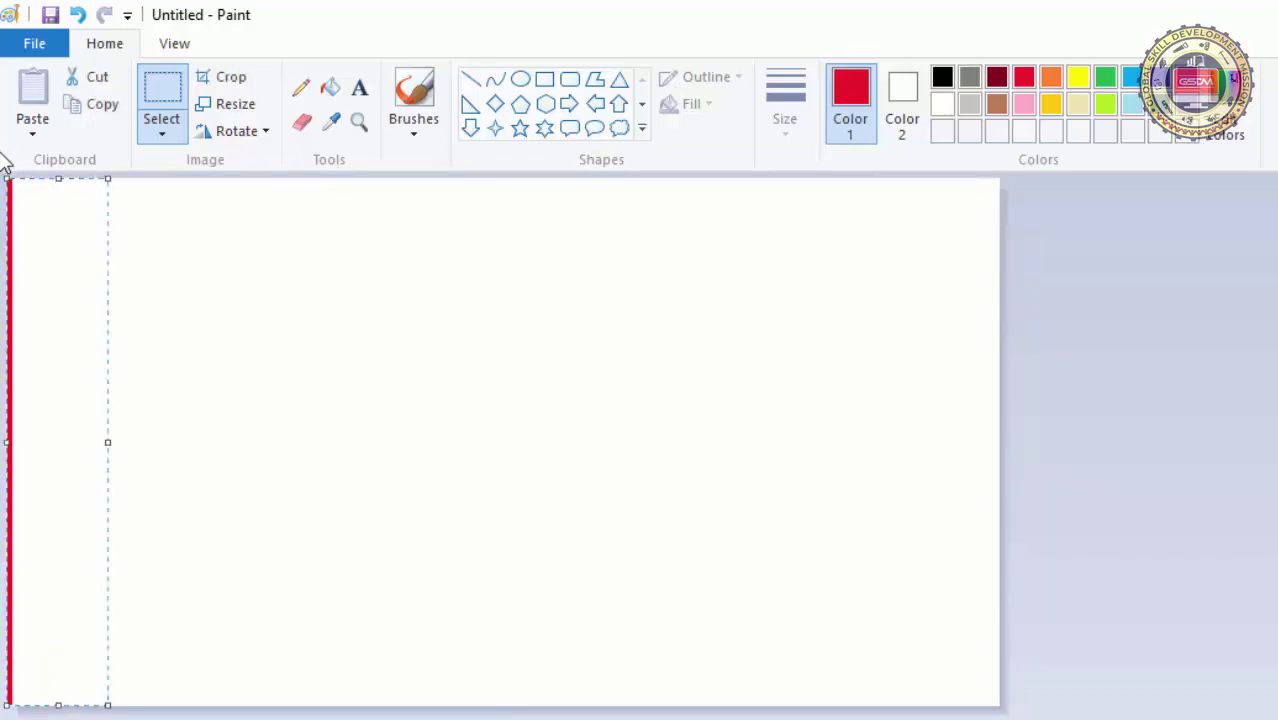
key("Delete")
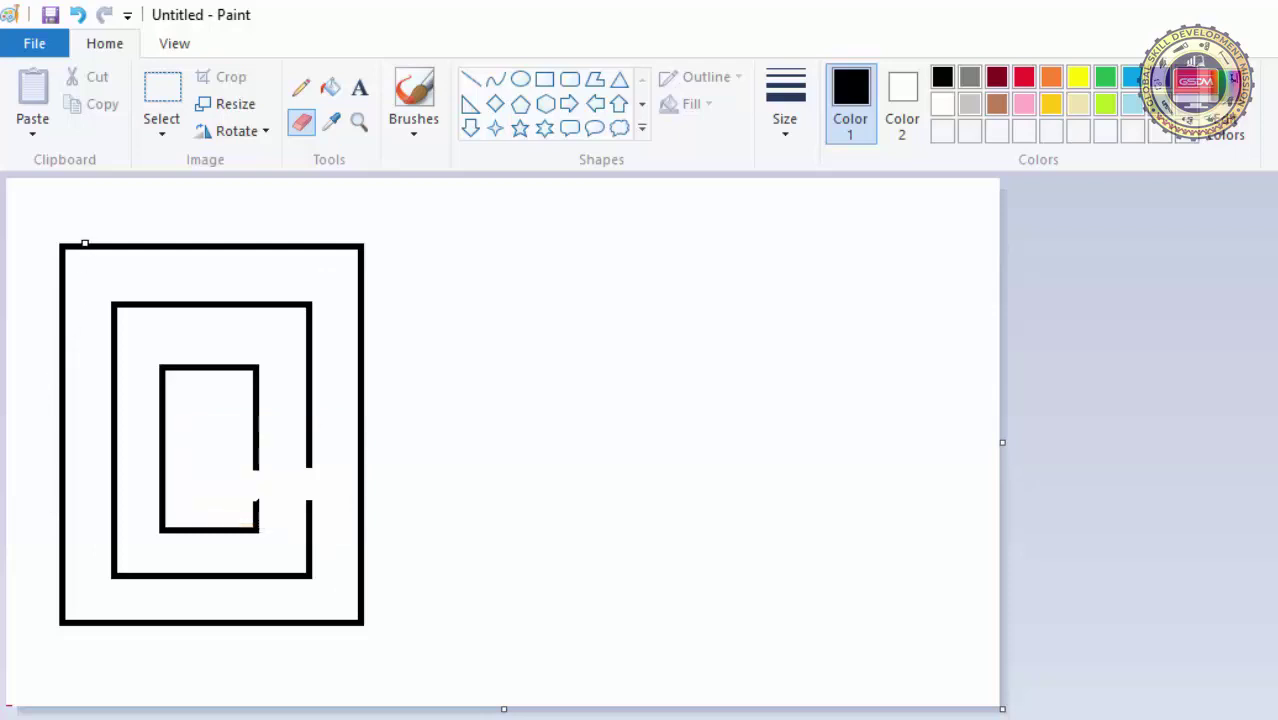
Fill the nested rectangles with red from Color 1 and refill them with white from Color 2
left_click(331, 90)
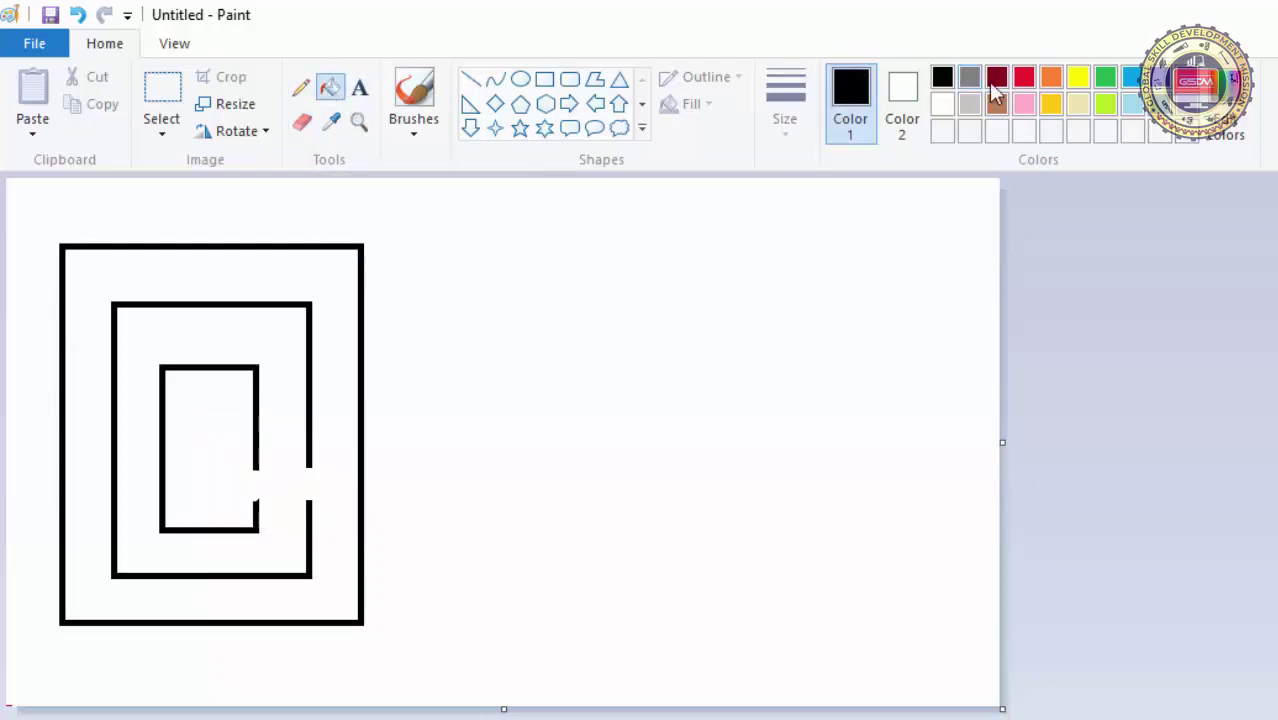
left_click(1024, 78)
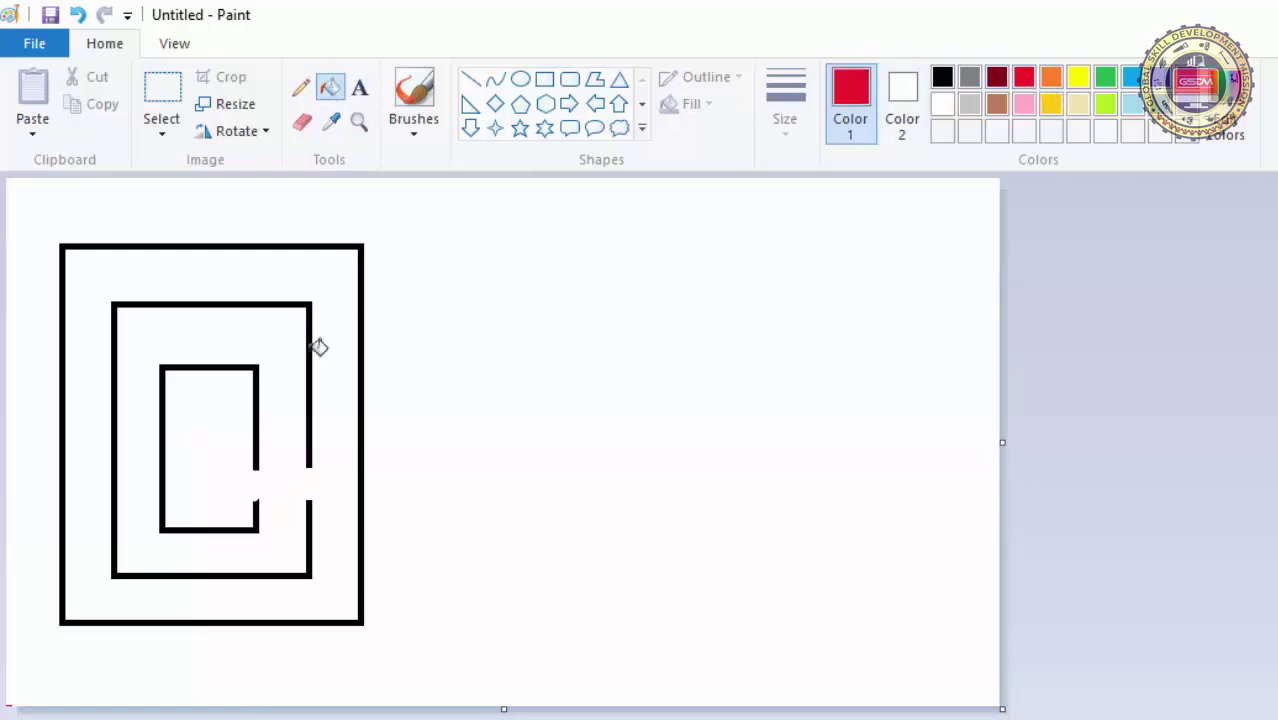
left_click(234, 407)
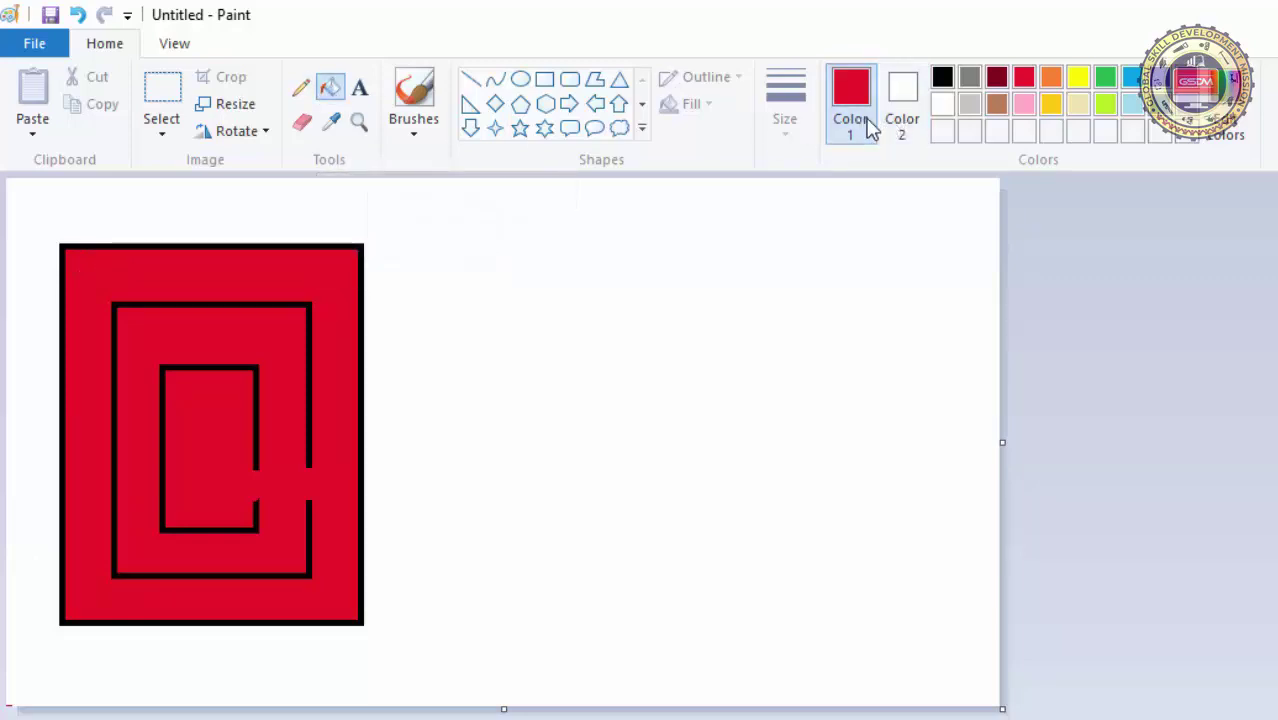
right_click(316, 277)
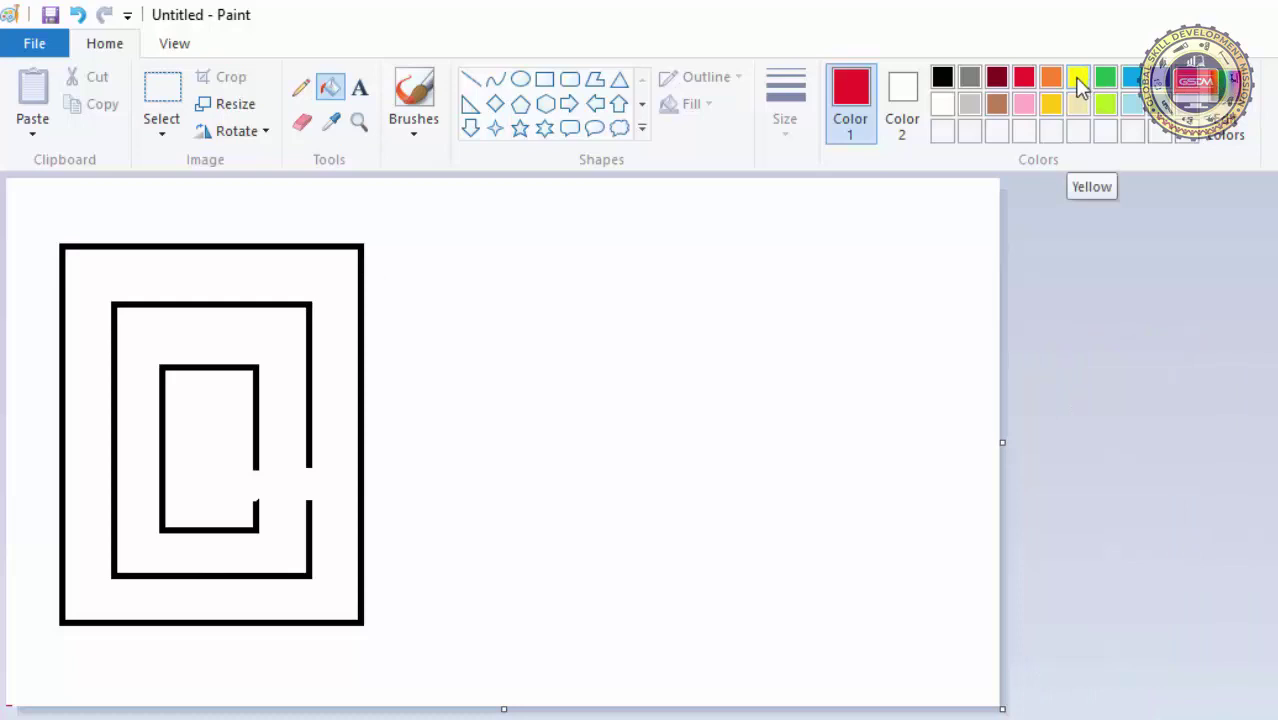
Set Color 2 to yellow, and fill the nested rectangles with red from Color 1 and yellow from Color 2
left_click(912, 104)
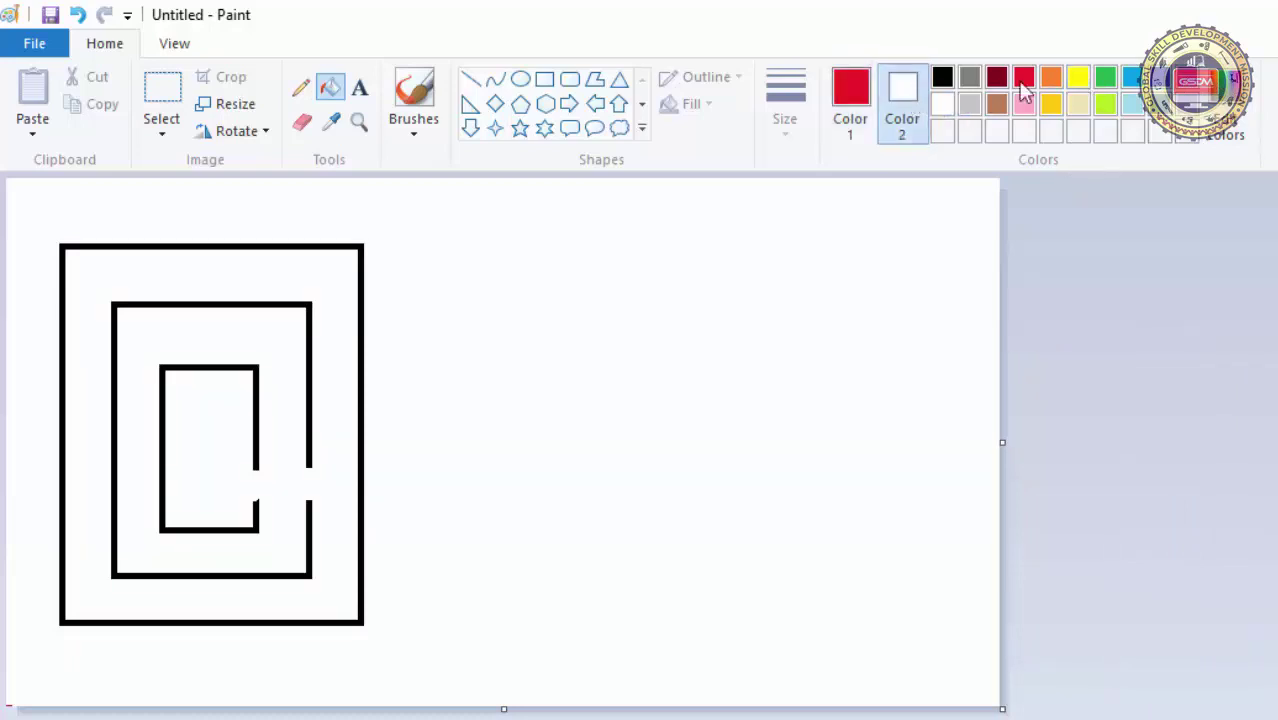
left_click(1087, 82)
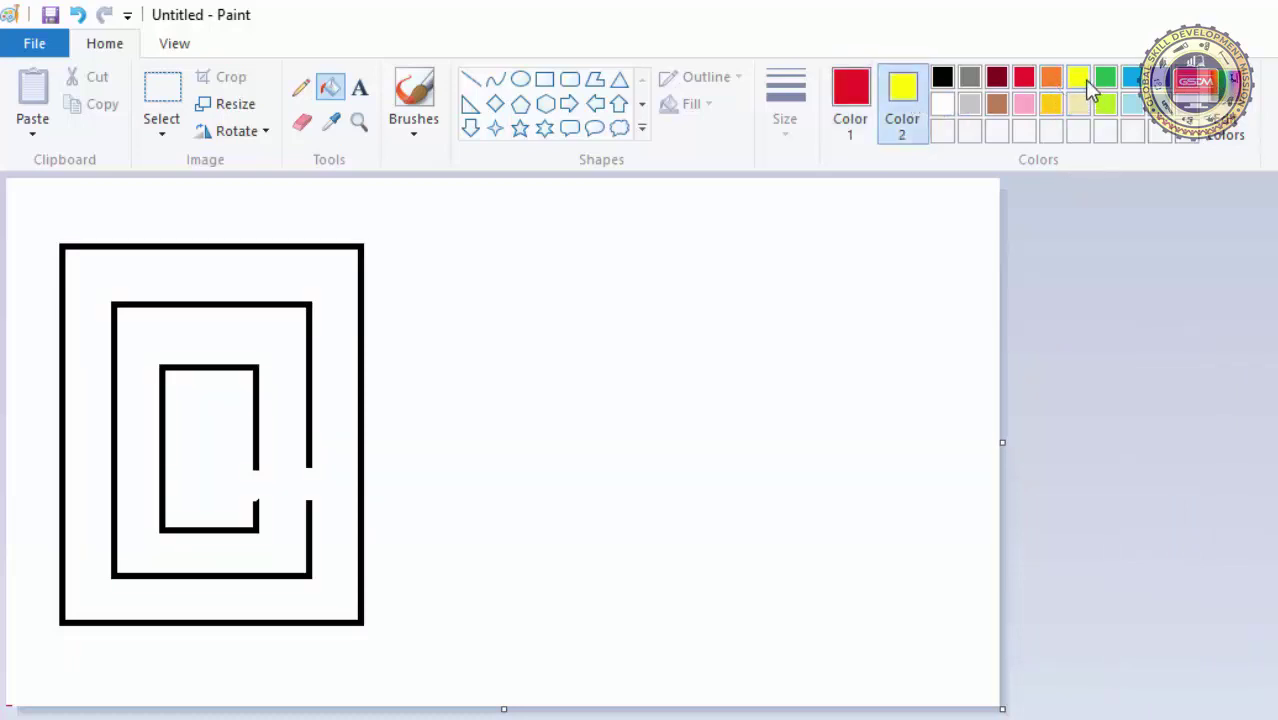
left_click(849, 118)
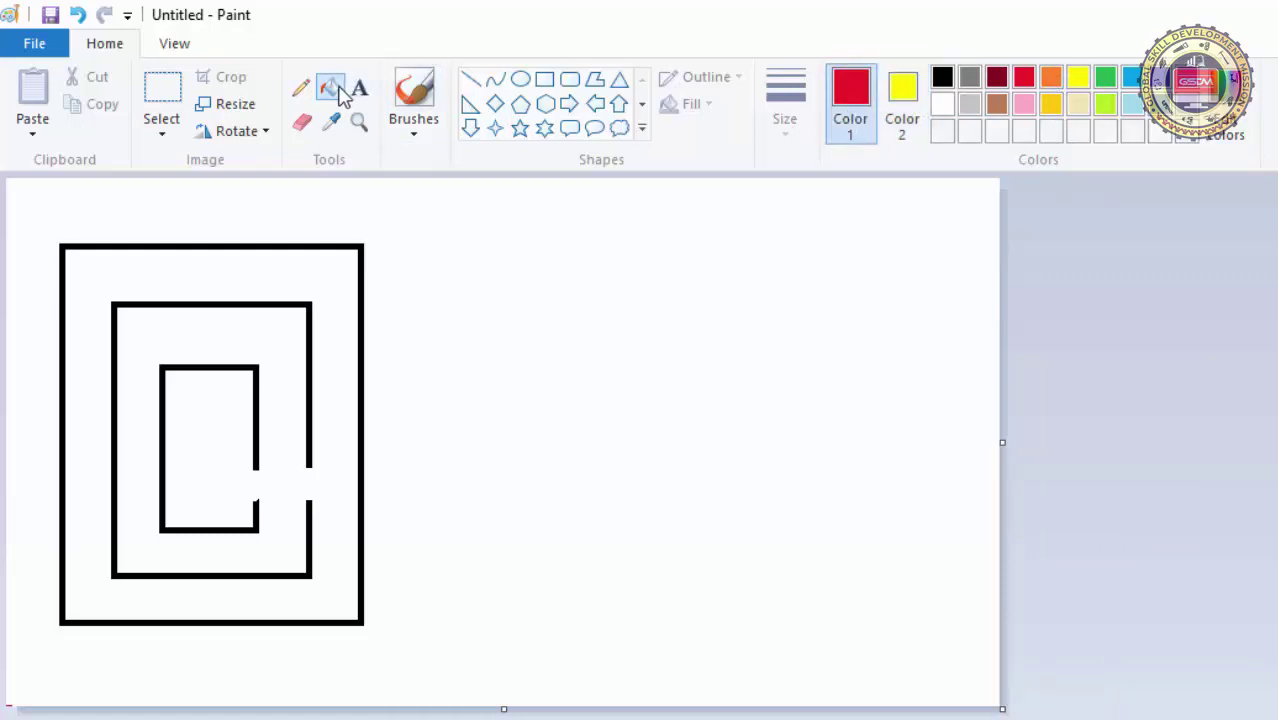
left_click(265, 333)
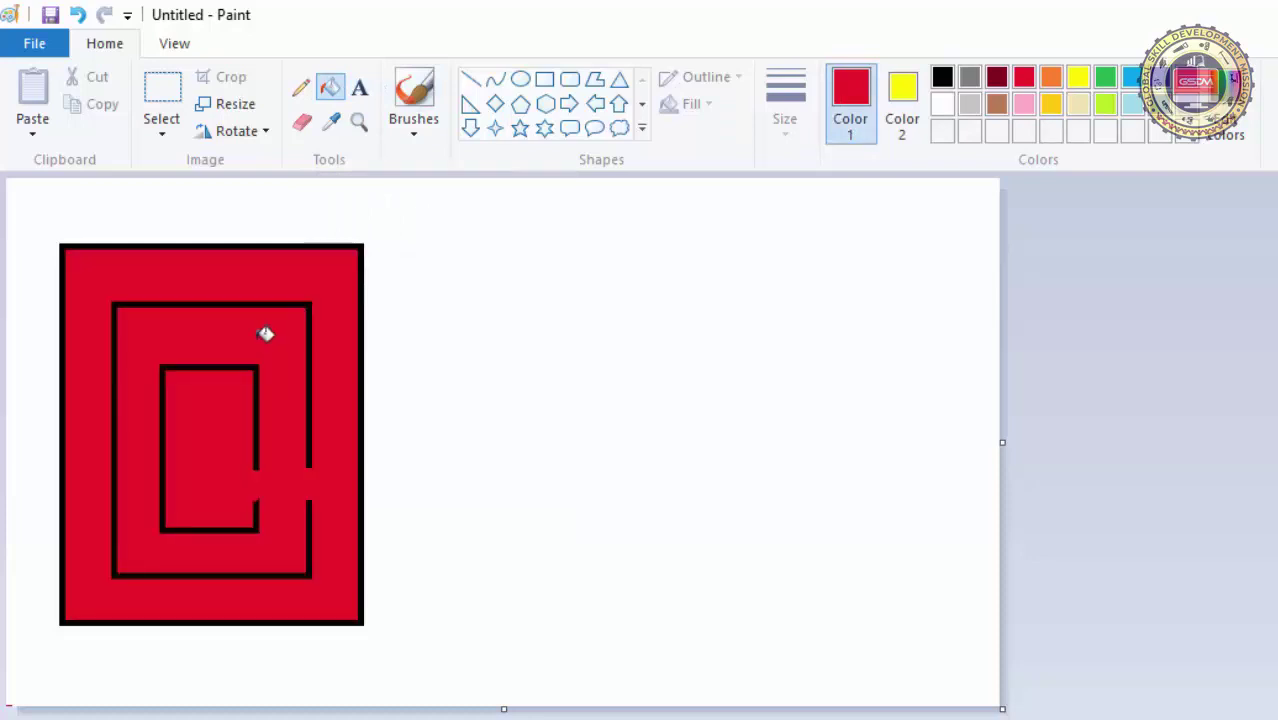
right_click(262, 333)
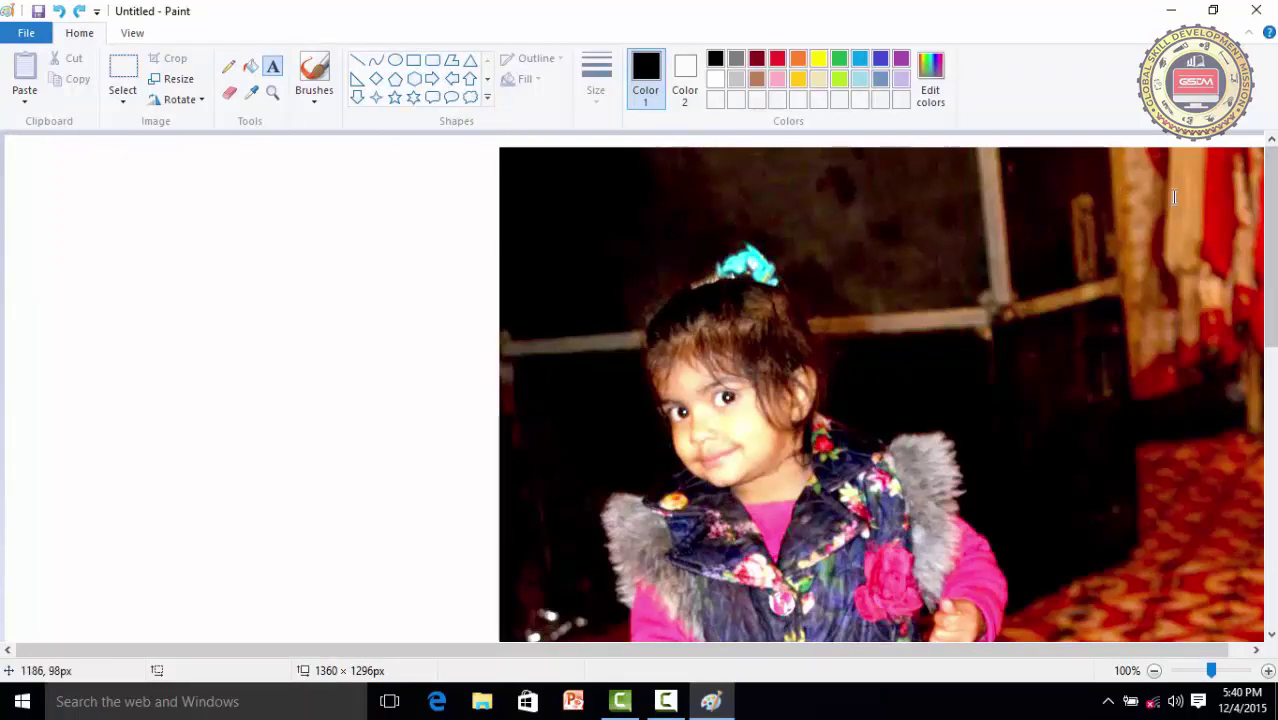
Add the child's name as text over the photo's upper-right corner, formatted in Britannic Bold at size 28
left_click(1116, 160)
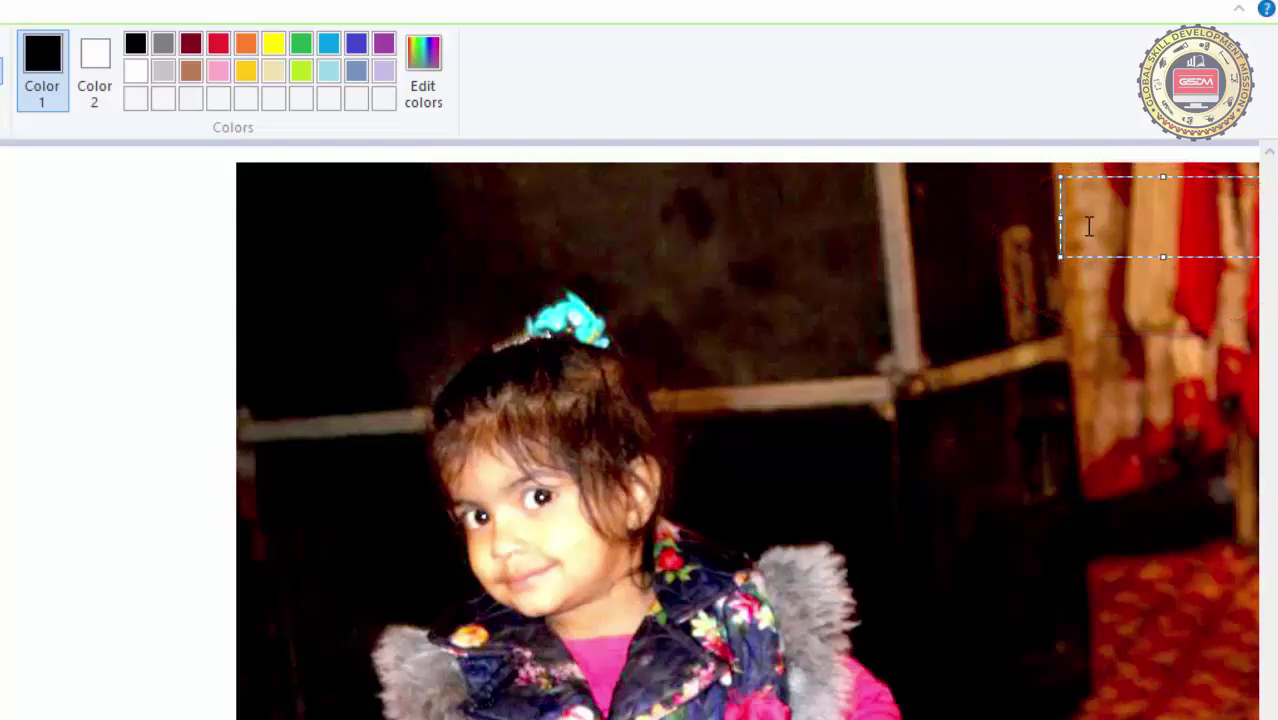
type("KIRAT")
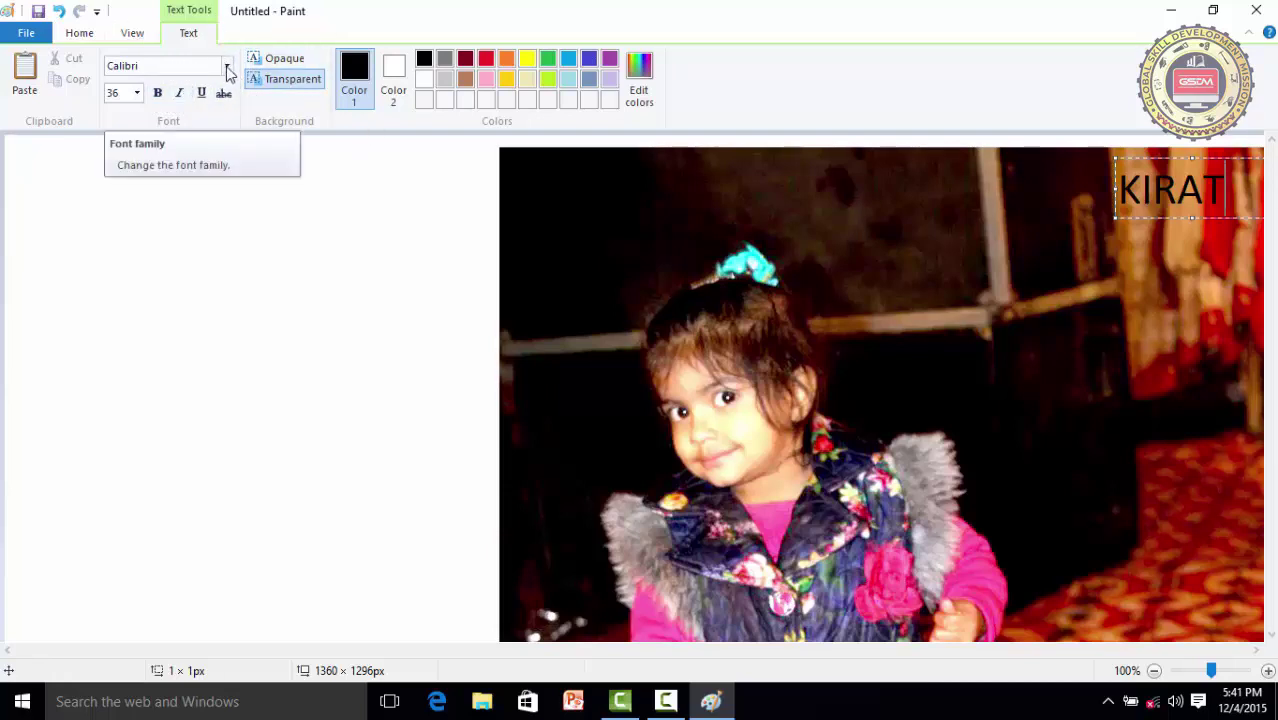
left_click_drag(1230, 195, 1117, 197)
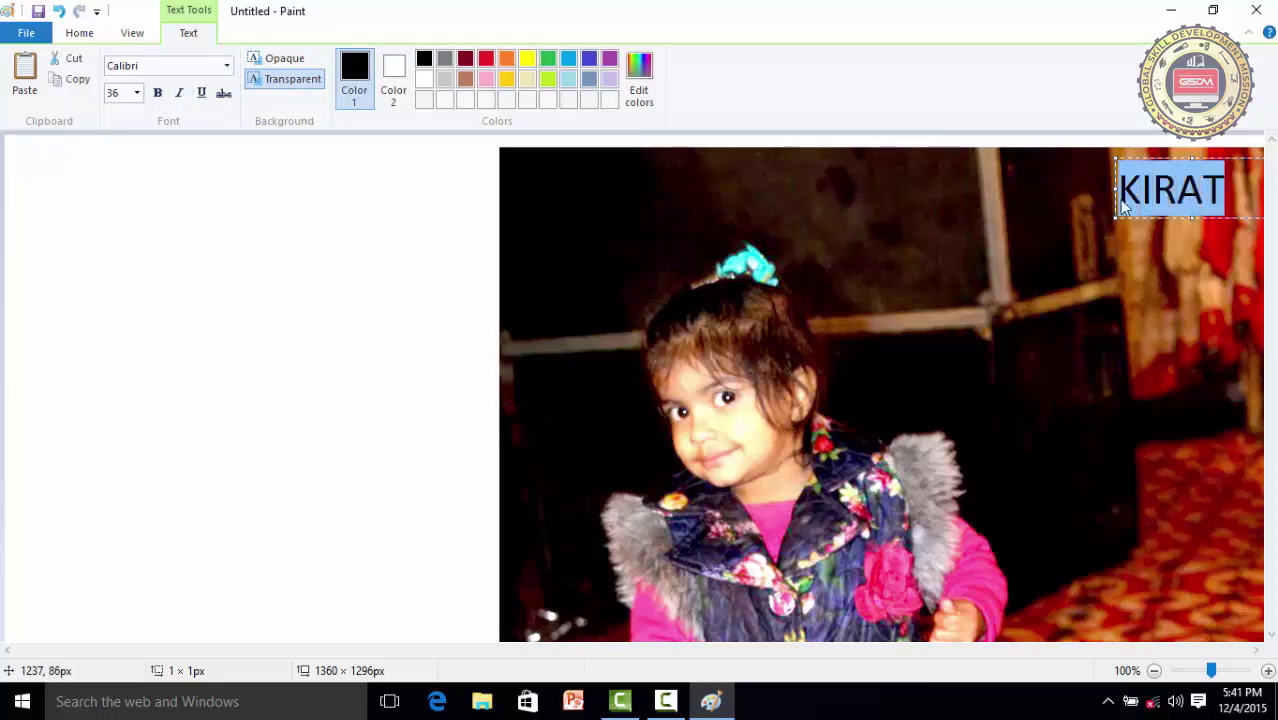
left_click(228, 68)
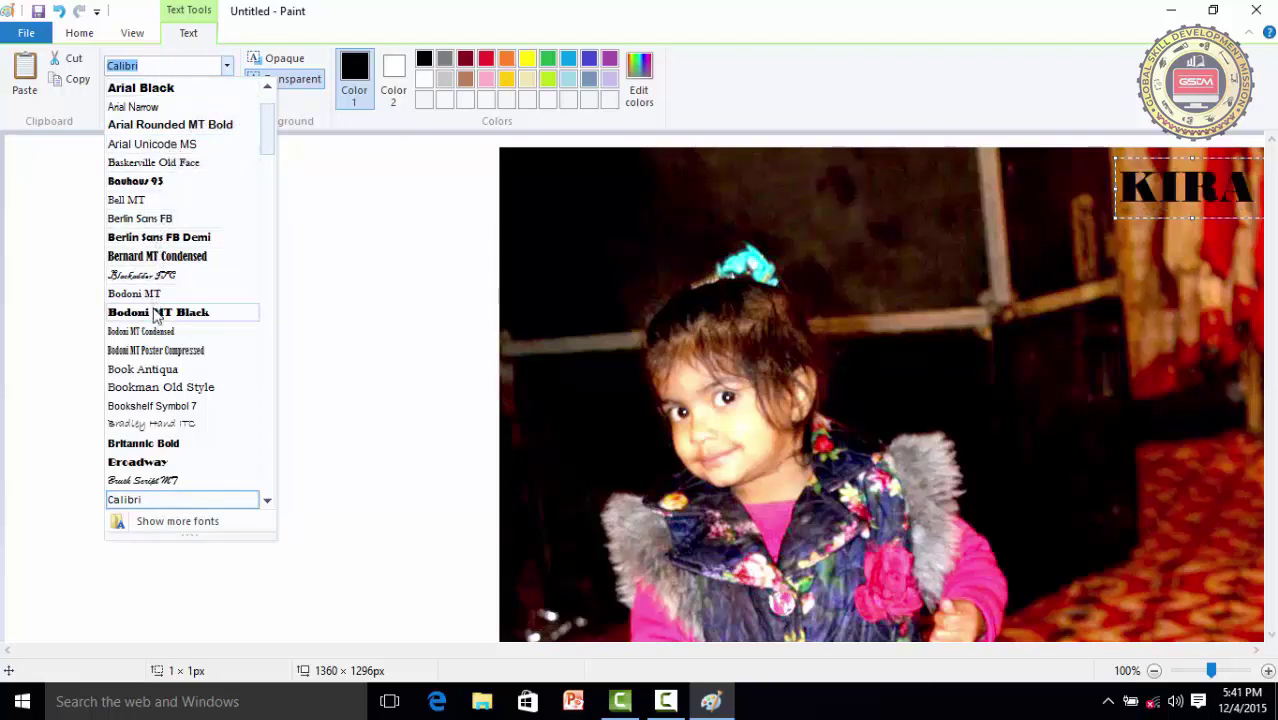
left_click(151, 453)
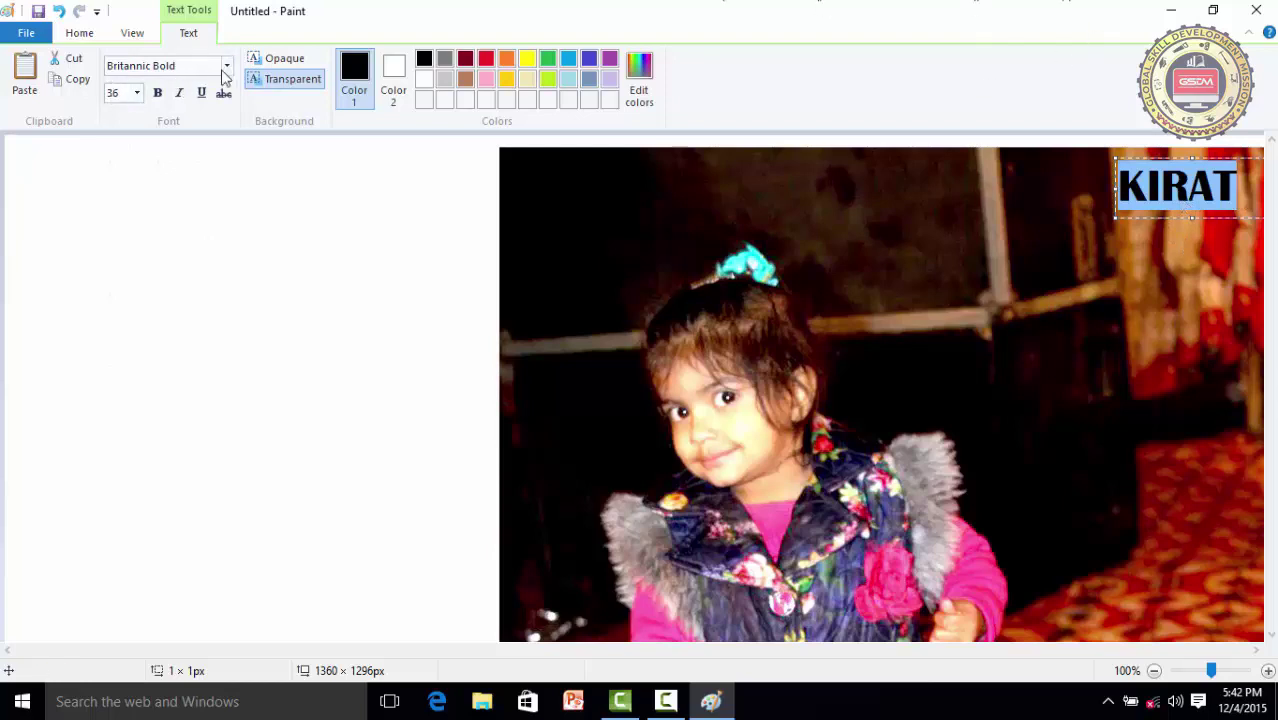
left_click(137, 93)
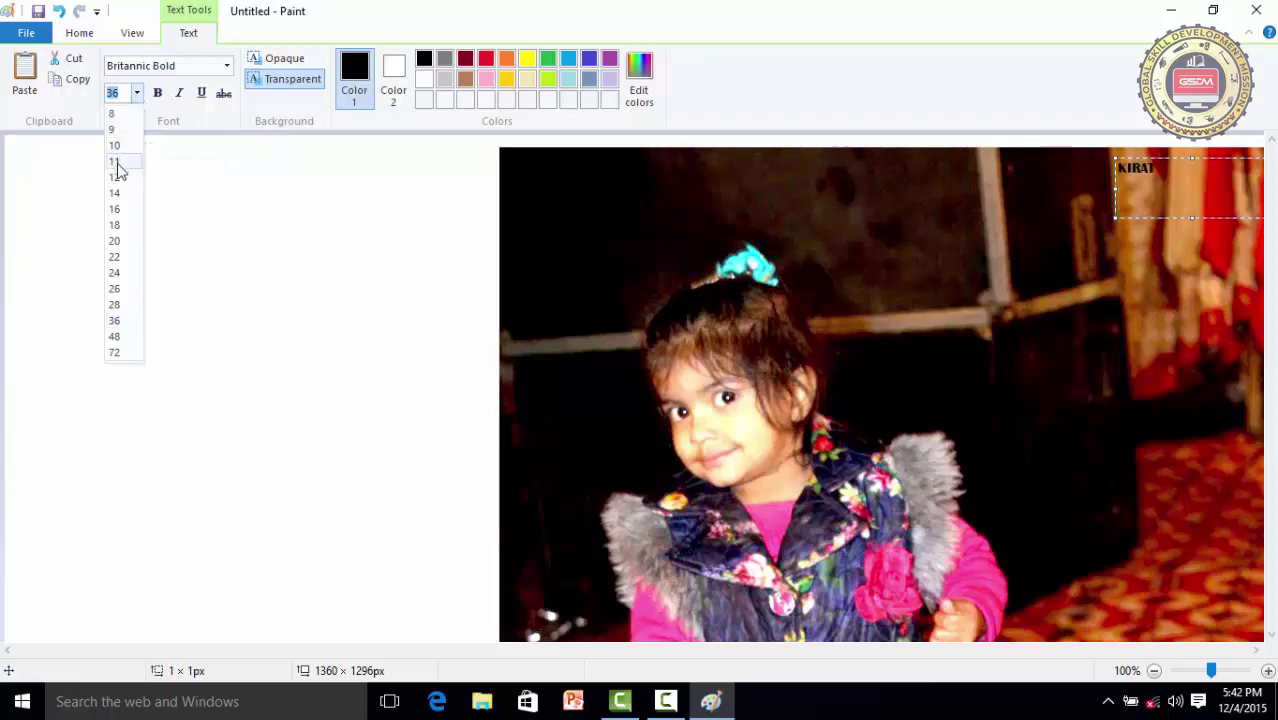
left_click(120, 308)
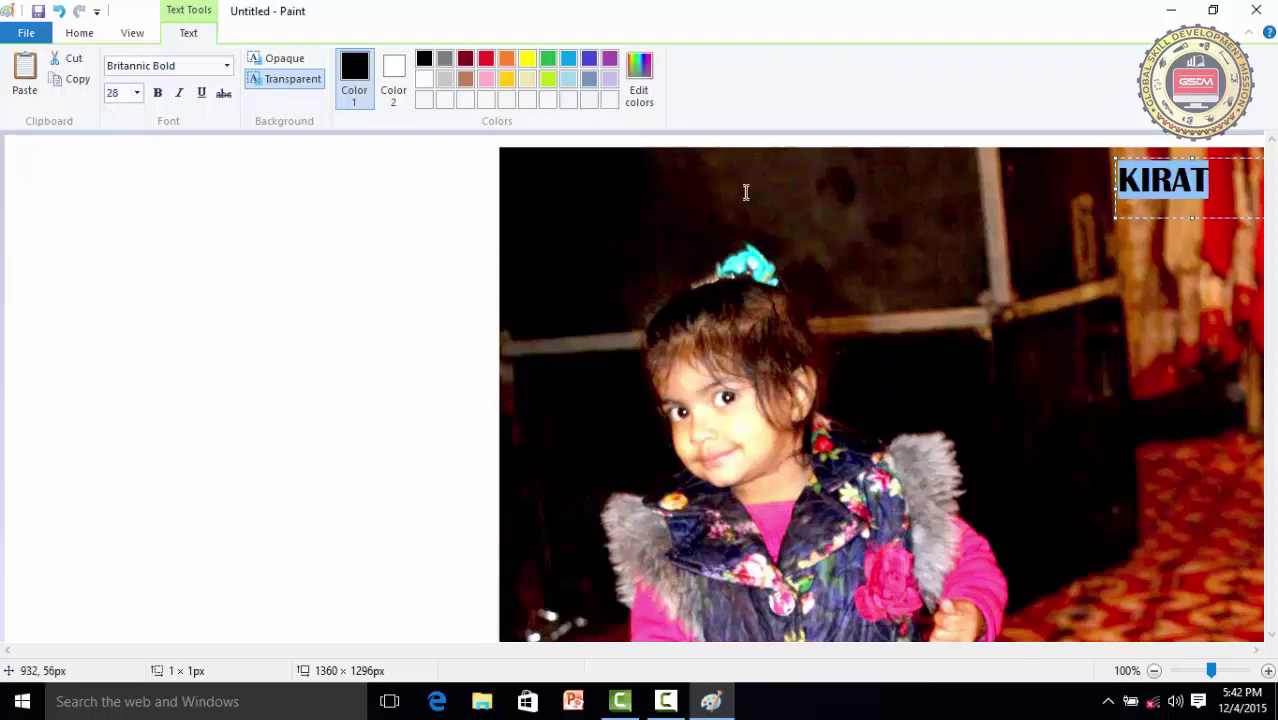
Toggle bold, italic, underline and strikethrough on and off for the selected name text
left_click(160, 95)
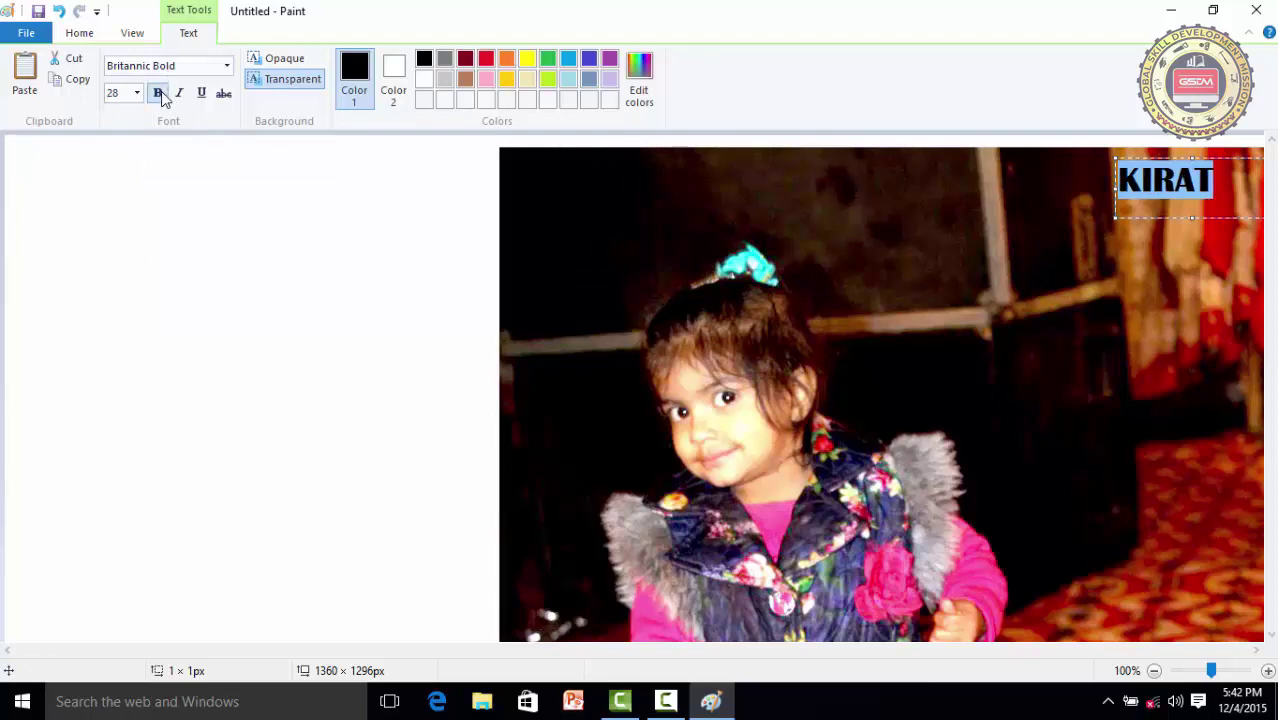
left_click(160, 95)
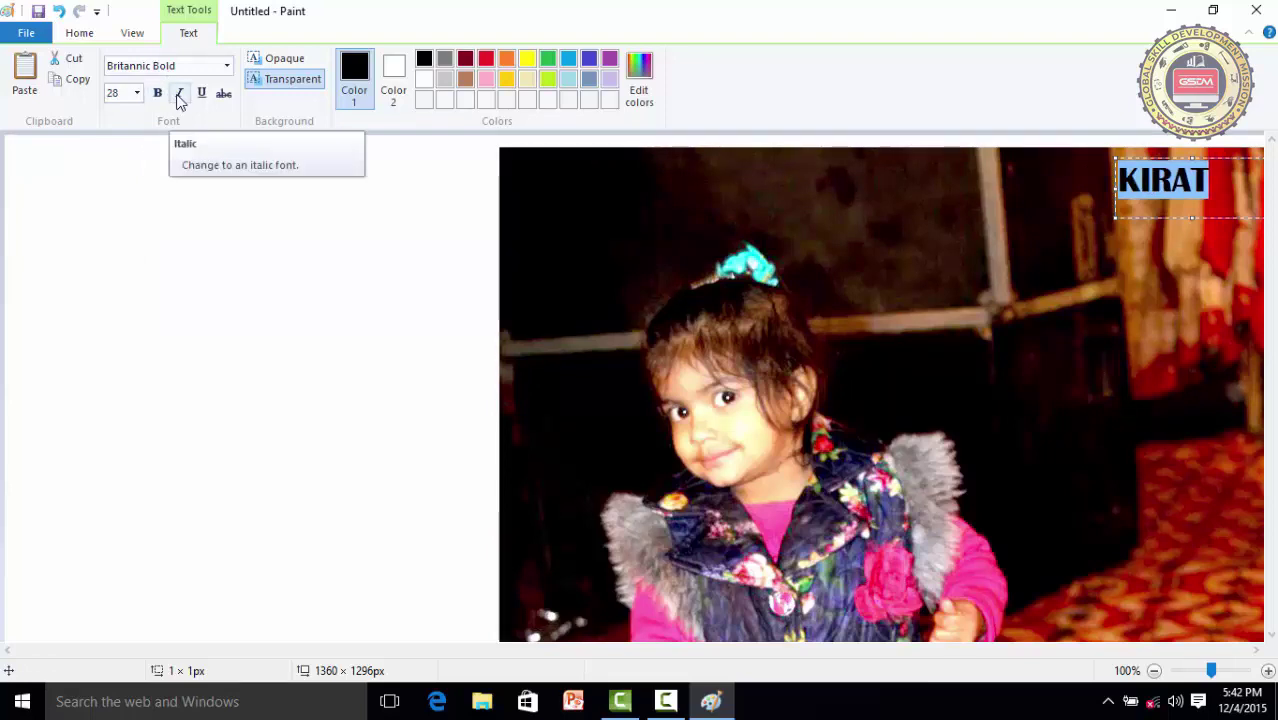
left_click(179, 98)
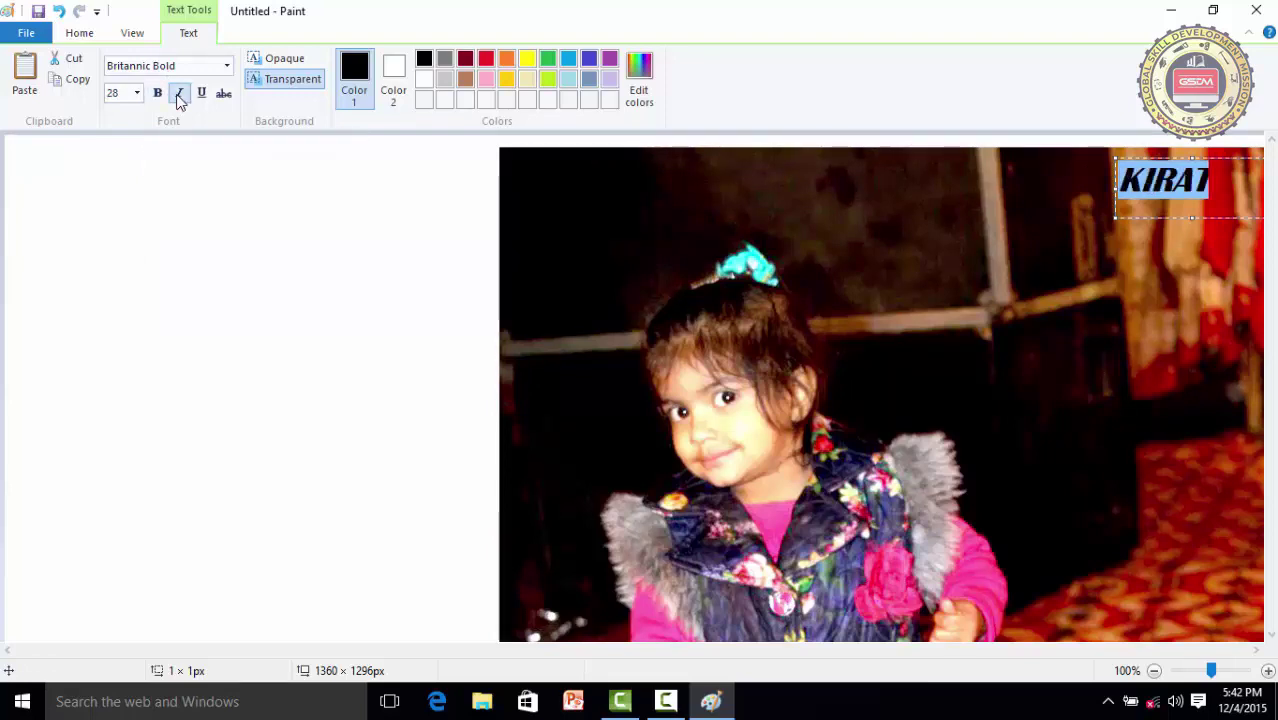
left_click(179, 98)
left_click(179, 98)
left_click(179, 98)
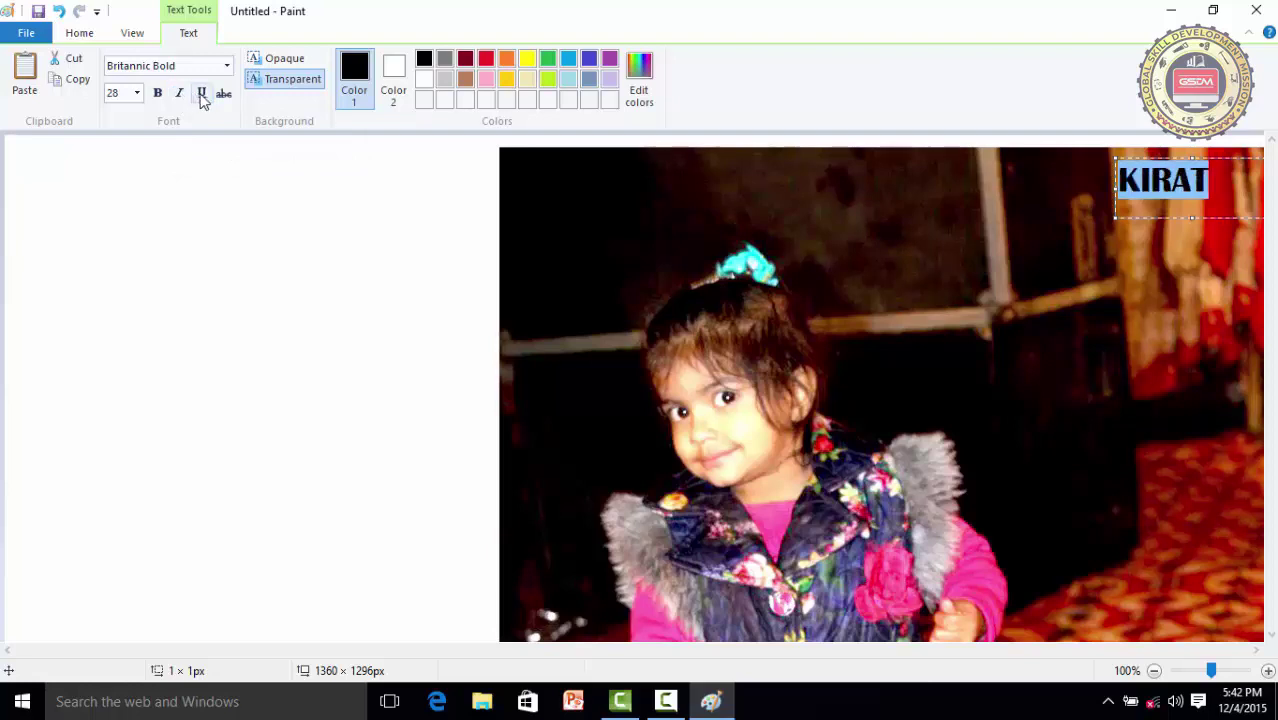
left_click(201, 96)
left_click(201, 96)
left_click(201, 96)
left_click(201, 96)
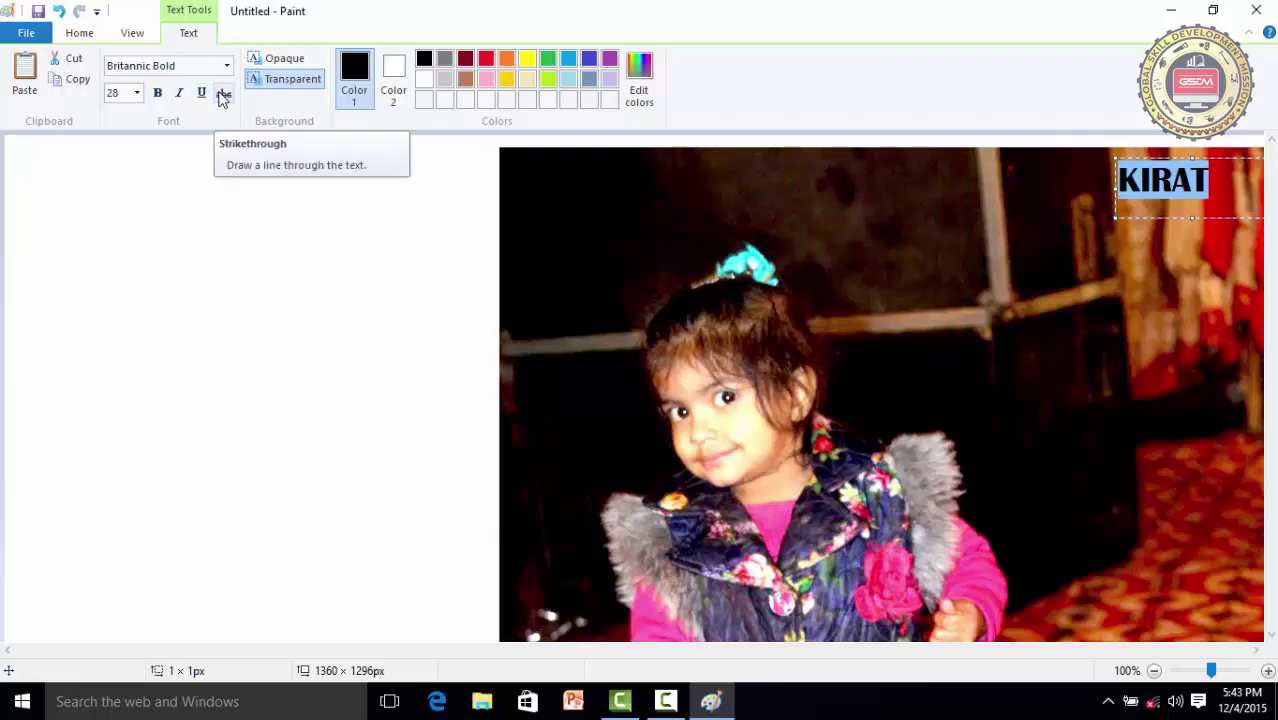
left_click(223, 96)
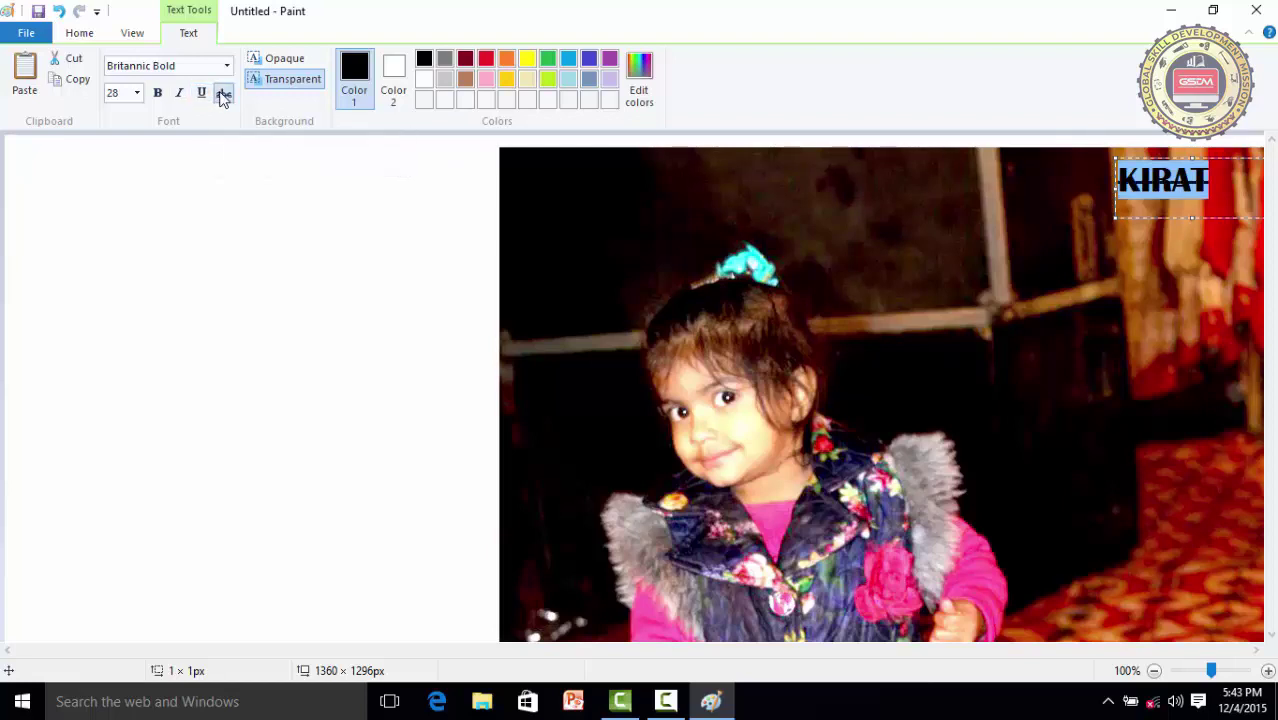
left_click(223, 96)
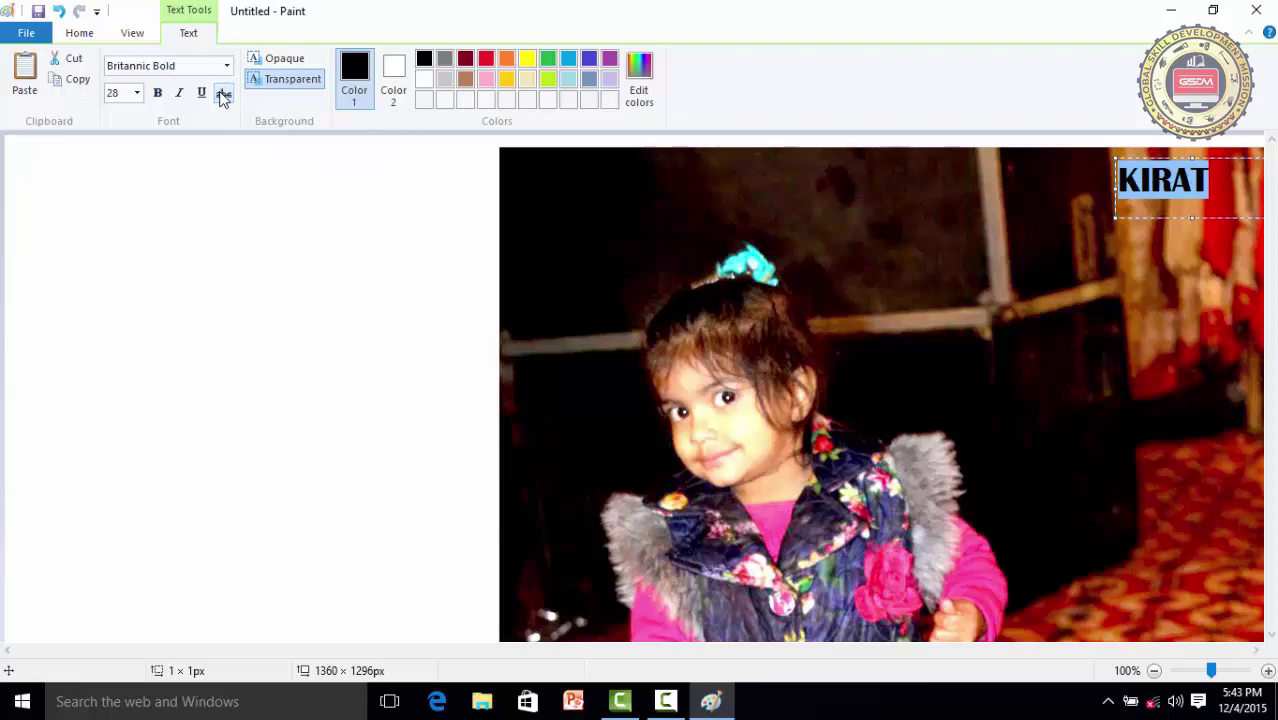
left_click(158, 94)
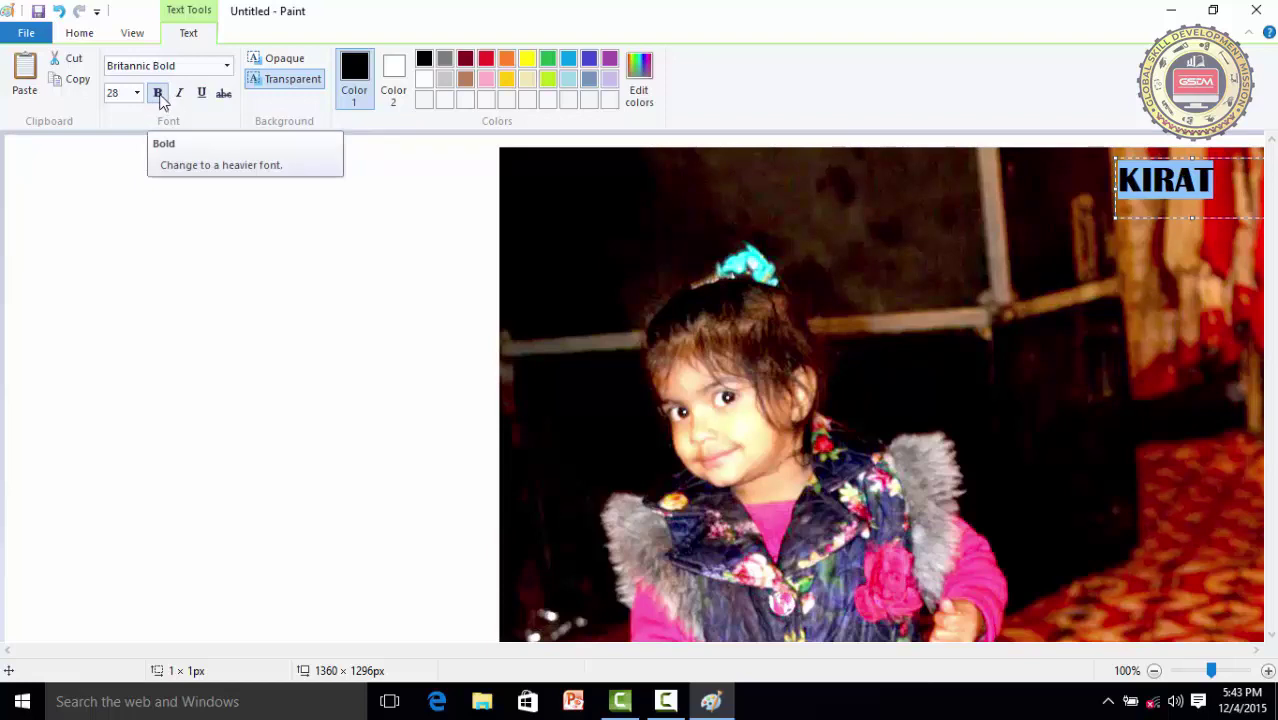
left_click(160, 96)
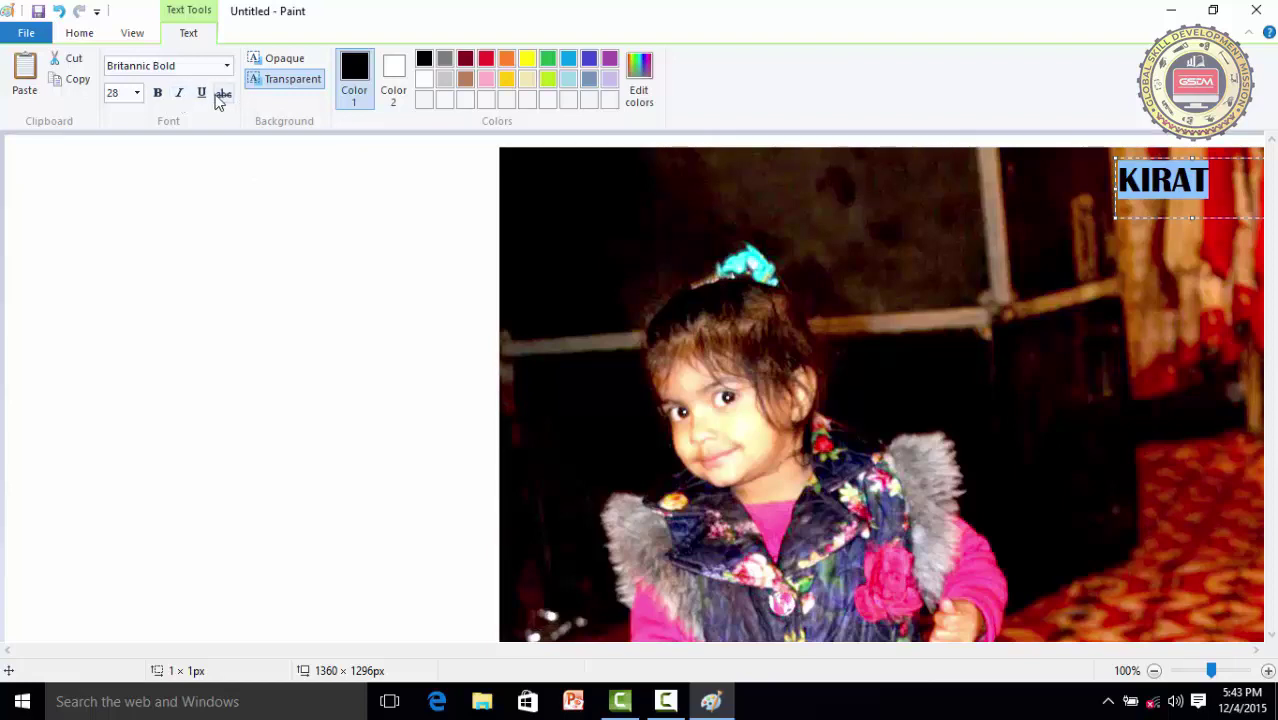
Try an opaque background behind the name text and switch it back to transparent
left_click(281, 60)
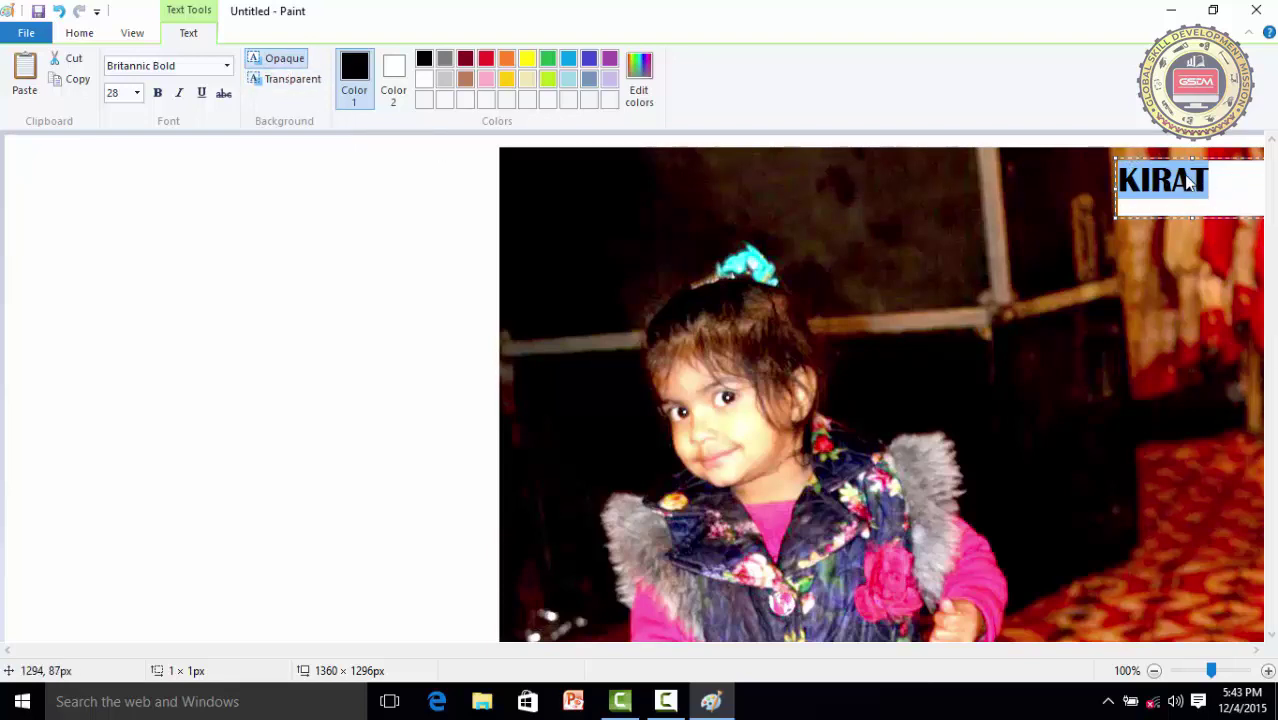
left_click(288, 80)
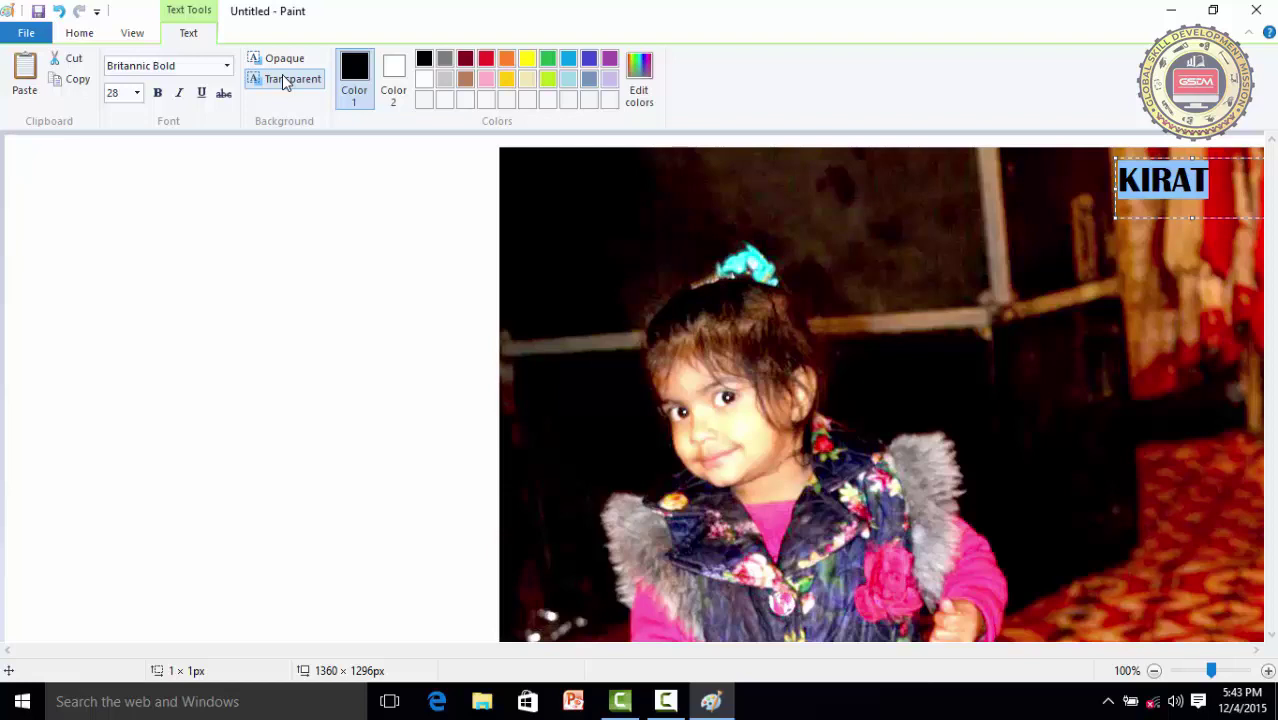
left_click(285, 80)
Try several palette colors on the selected name text, including light blue, red, yellow and green
left_click_drag(1206, 192, 1127, 193)
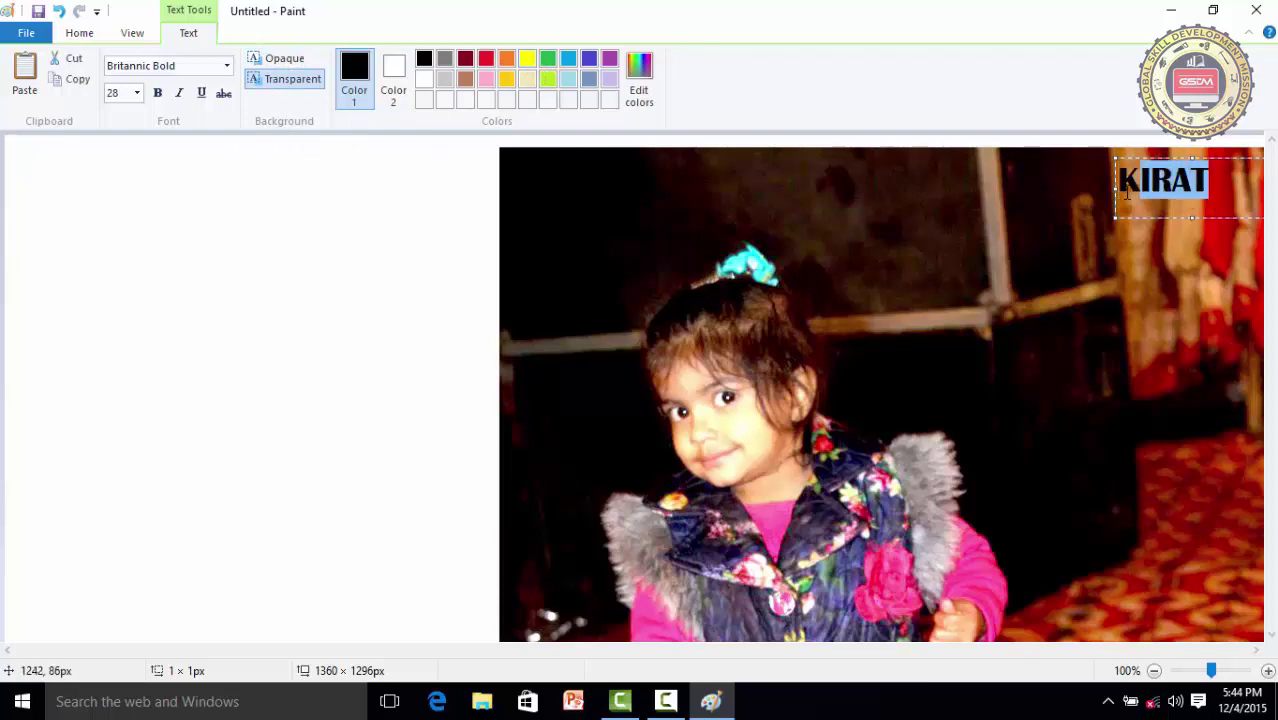
left_click(527, 62)
left_click(548, 63)
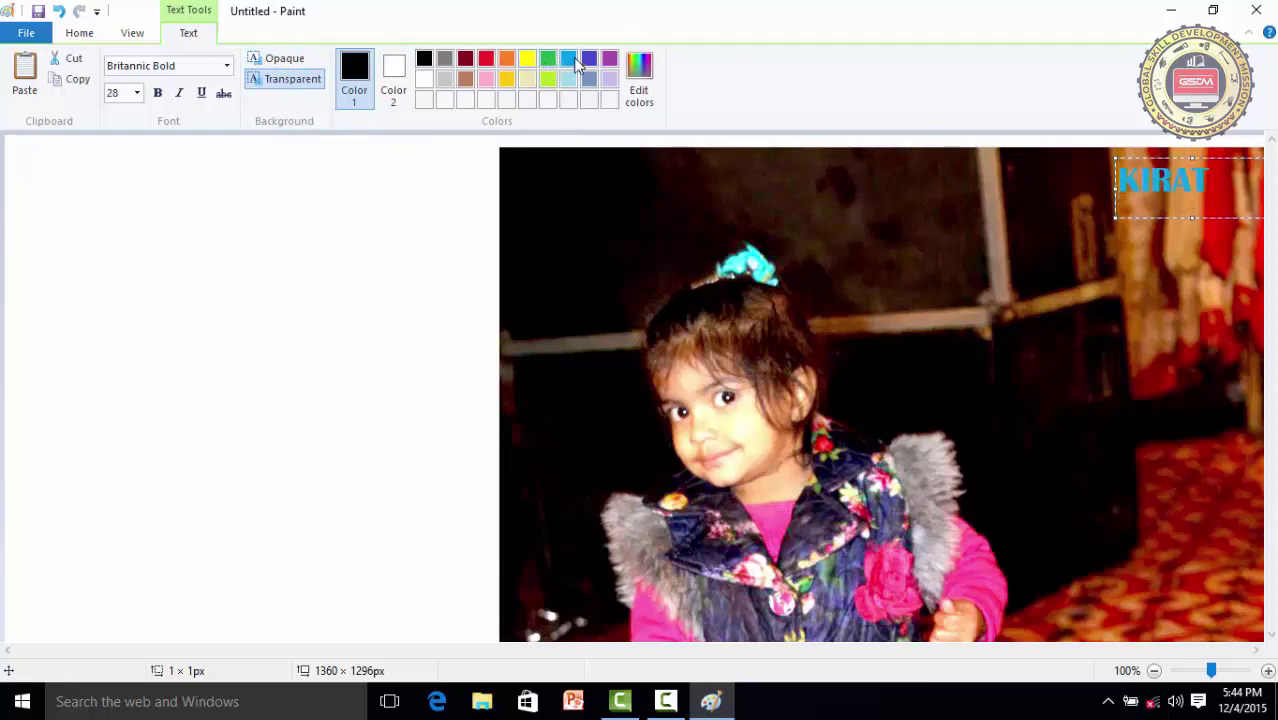
left_click(548, 79)
left_click(506, 58)
left_click(486, 58)
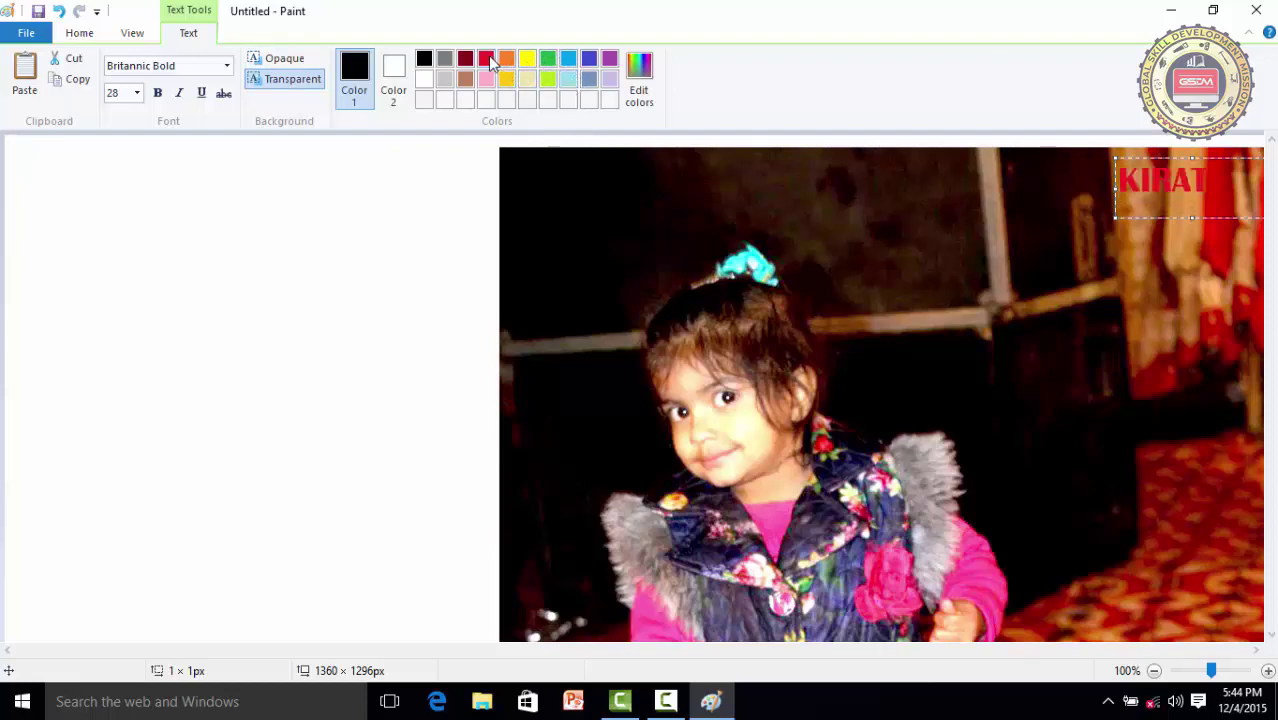
left_click(506, 58)
left_click(524, 60)
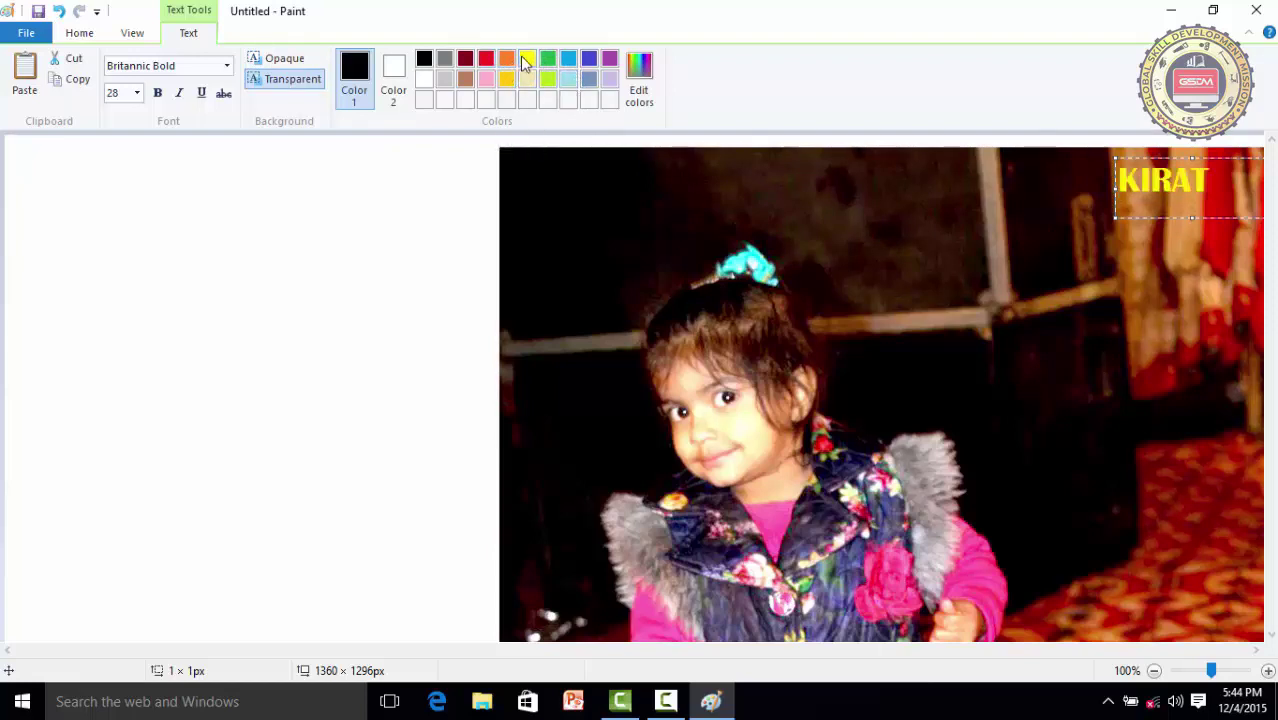
left_click(486, 80)
left_click(486, 58)
left_click(527, 58)
left_click(547, 58)
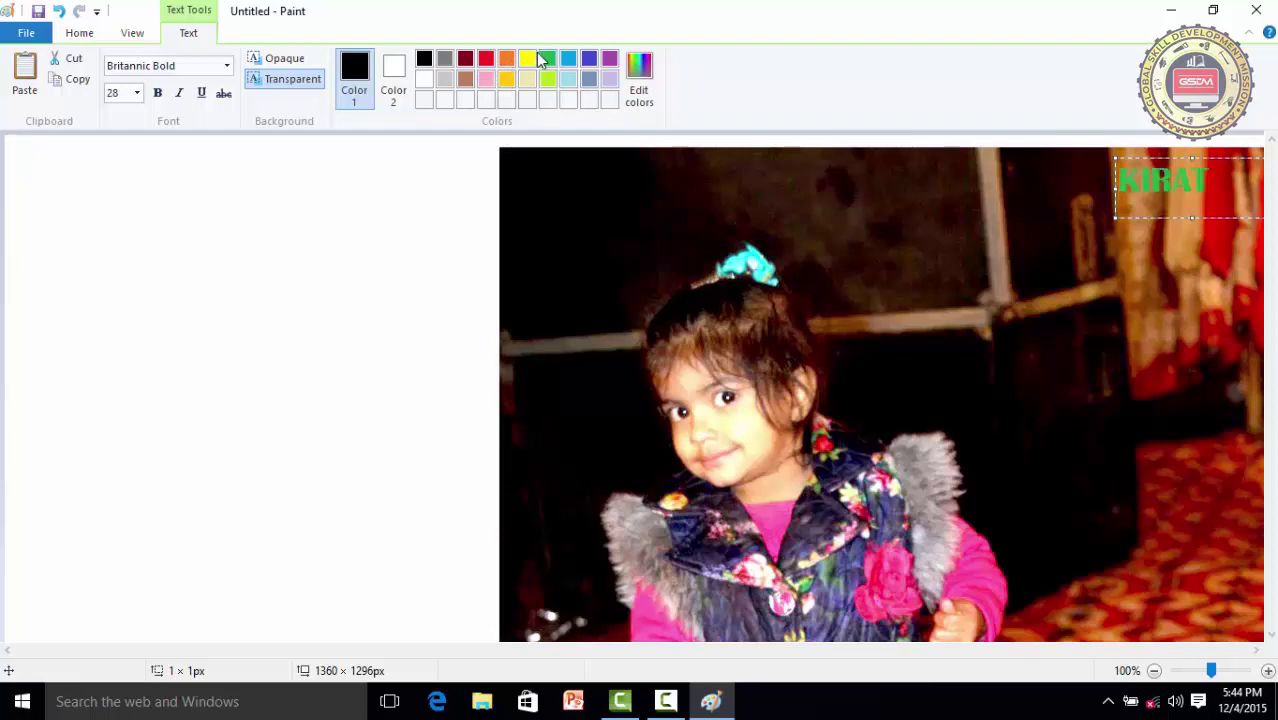
Set the name text's color to yellow and finish editing the text
left_click(532, 60)
left_click(532, 59)
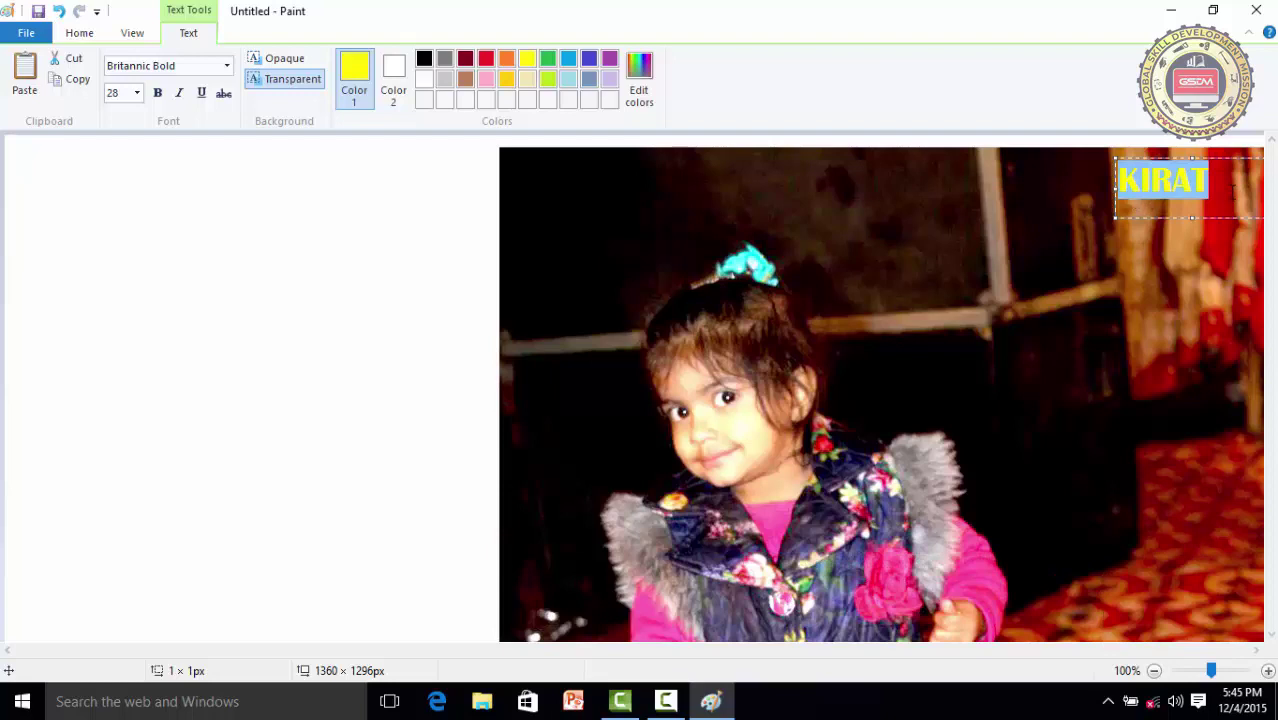
left_click(1233, 187)
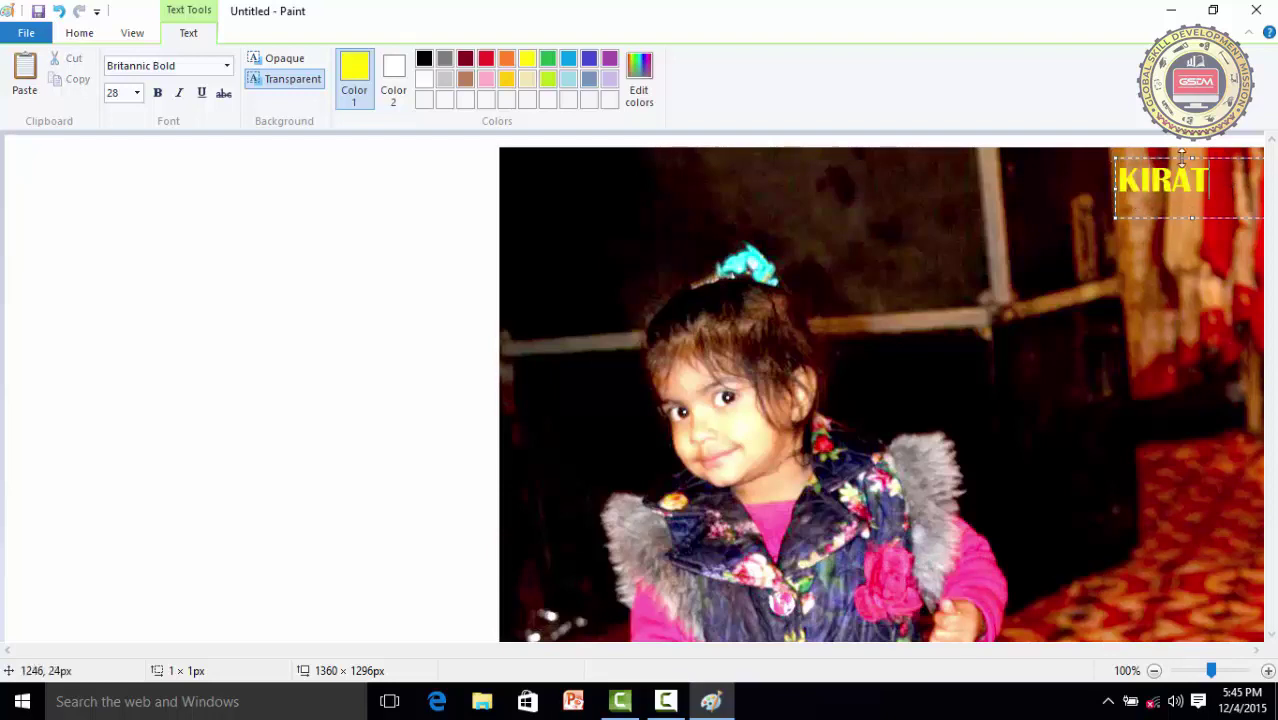
left_click(1148, 293)
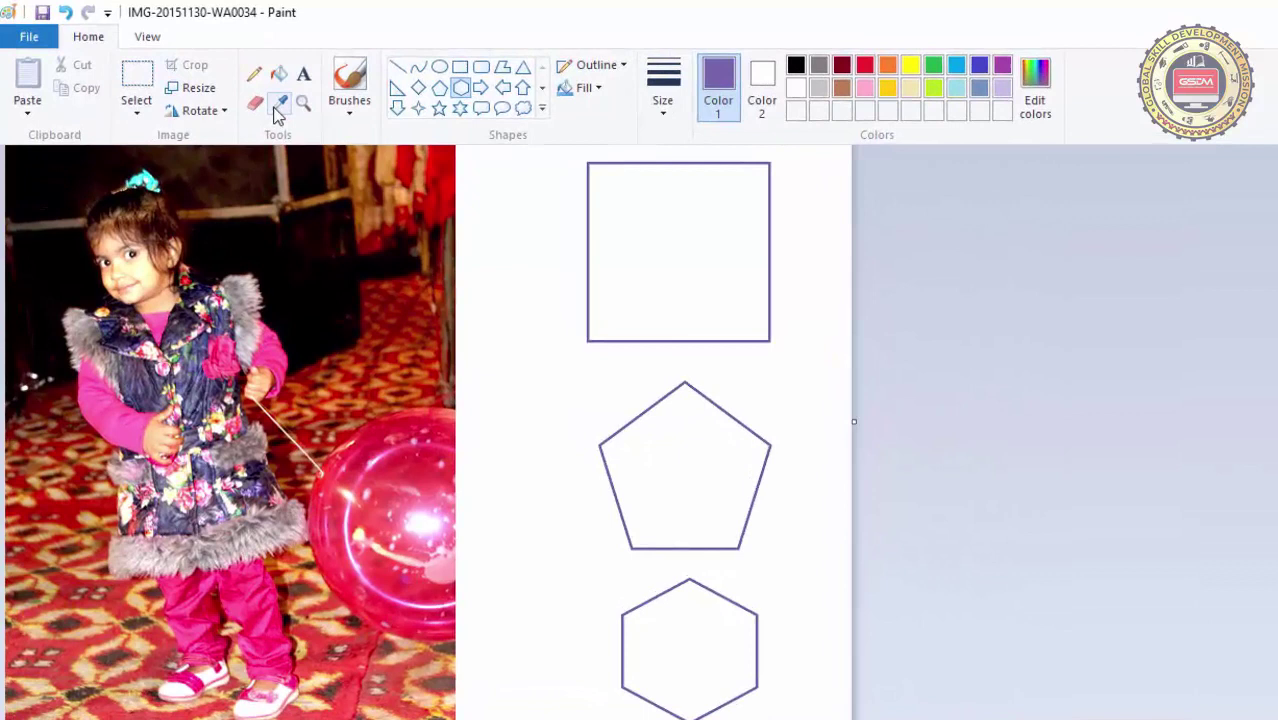
Sample pink from the girl's sleeve with the Color picker and fill the square with it
left_click(249, 97)
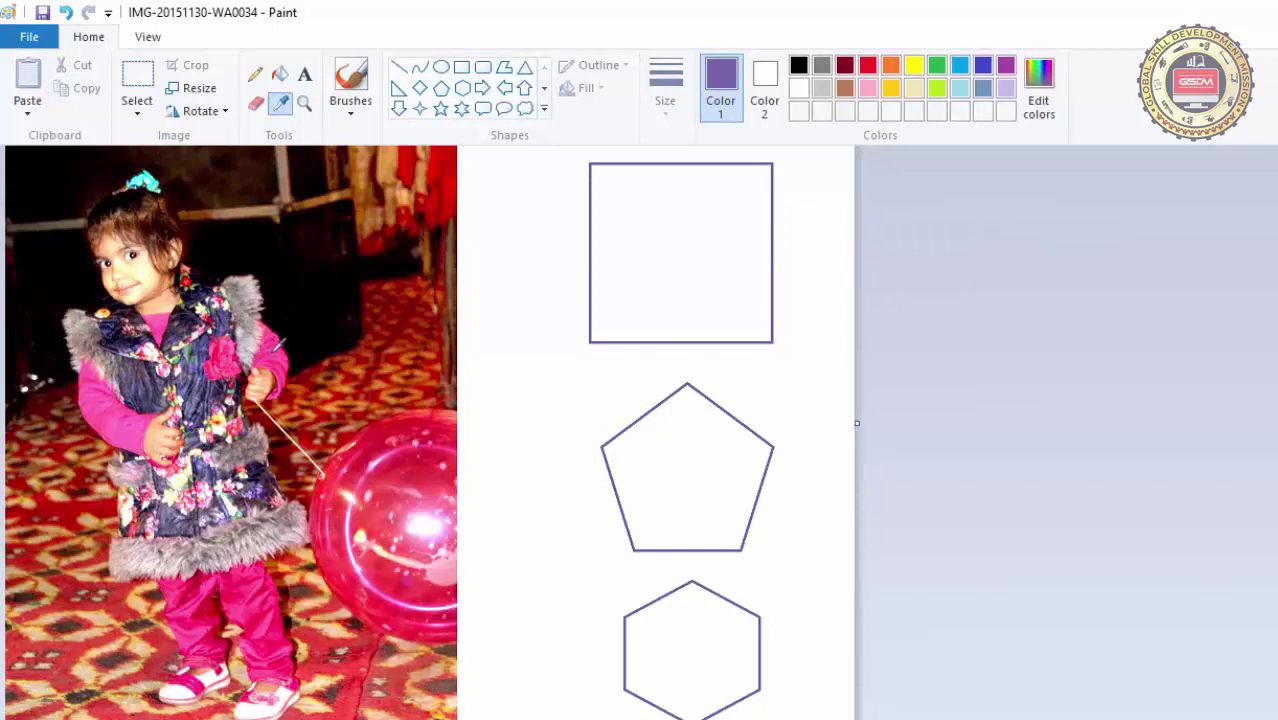
left_click(278, 347)
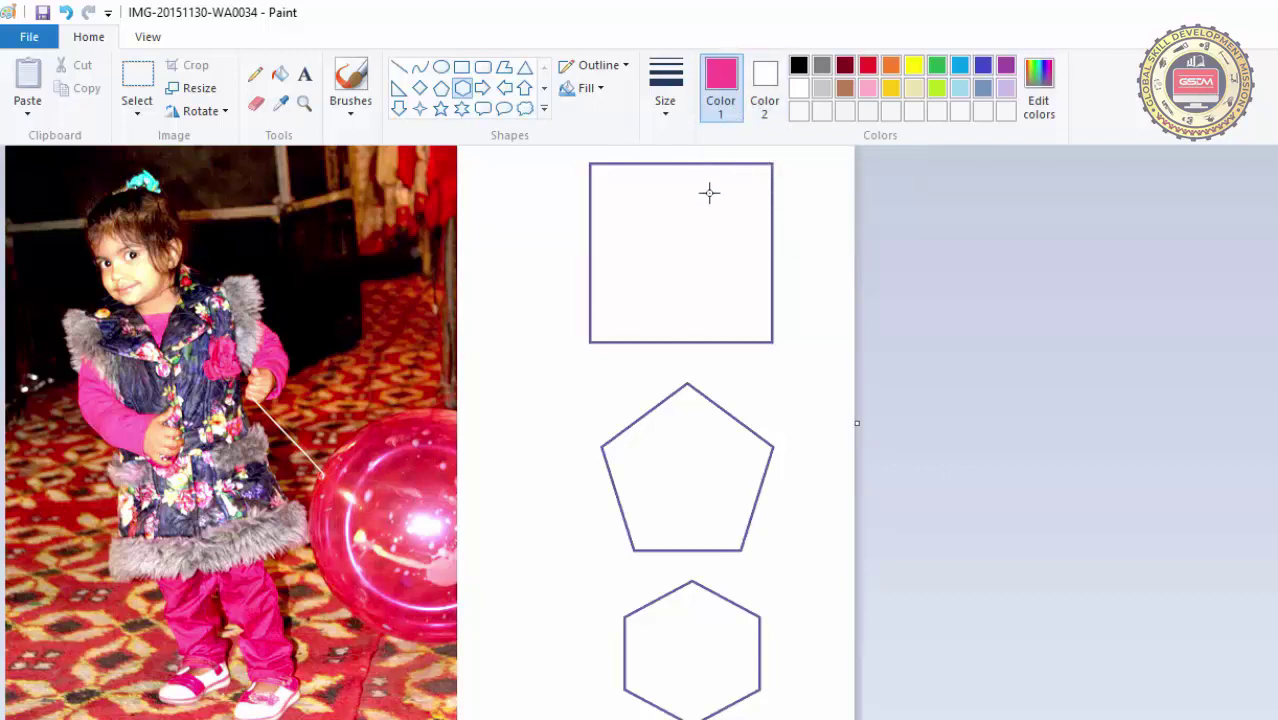
left_click(281, 78)
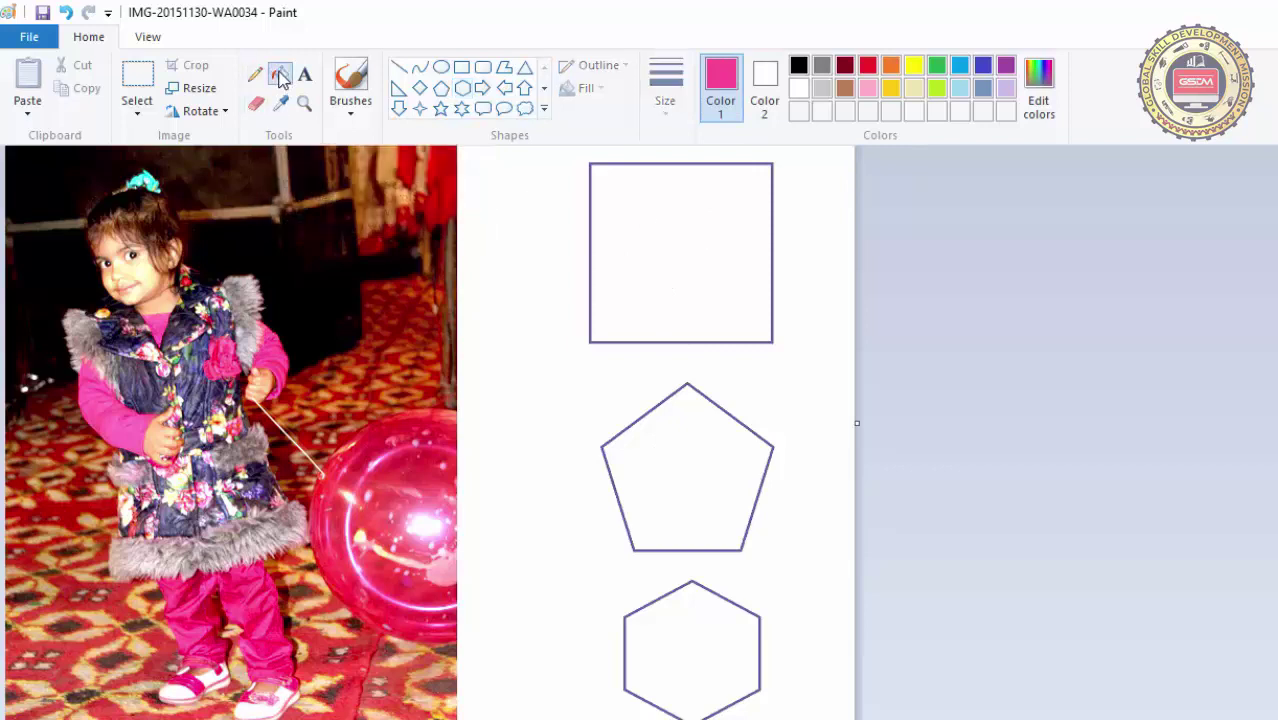
left_click(738, 235)
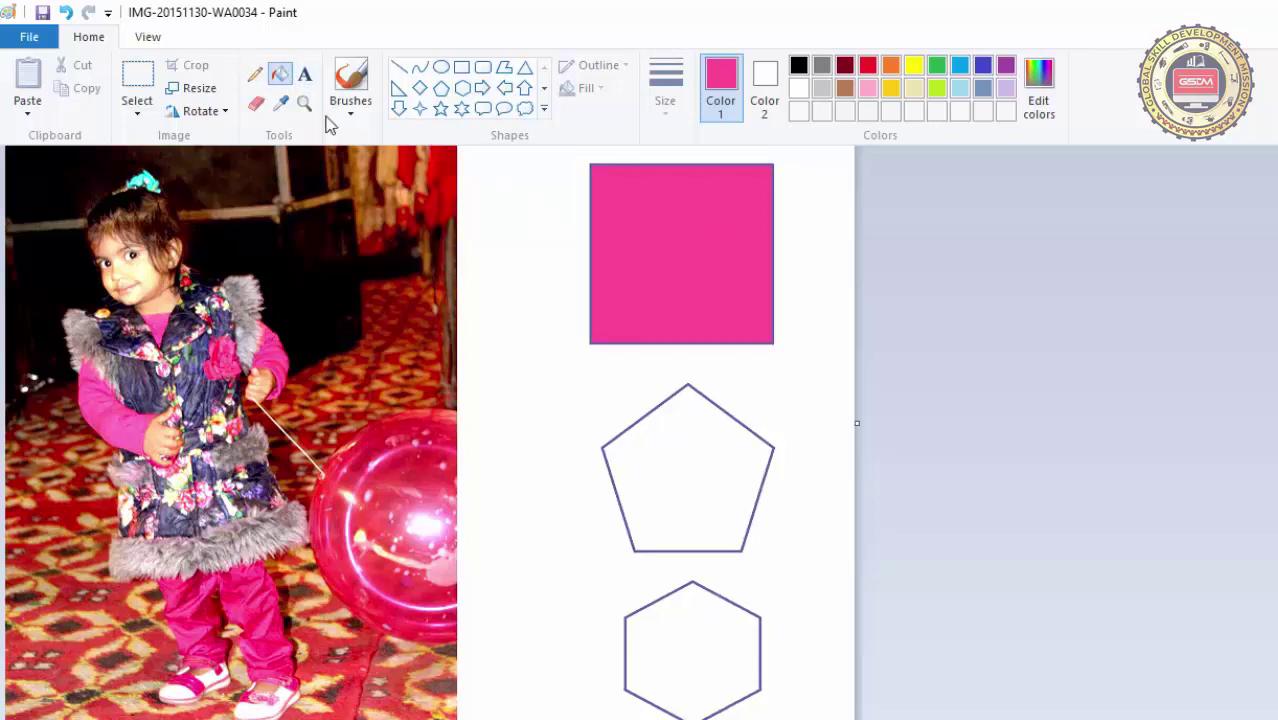
Sample red from the cloth in the photo's upper-right background and fill the pentagon with it
left_click(286, 104)
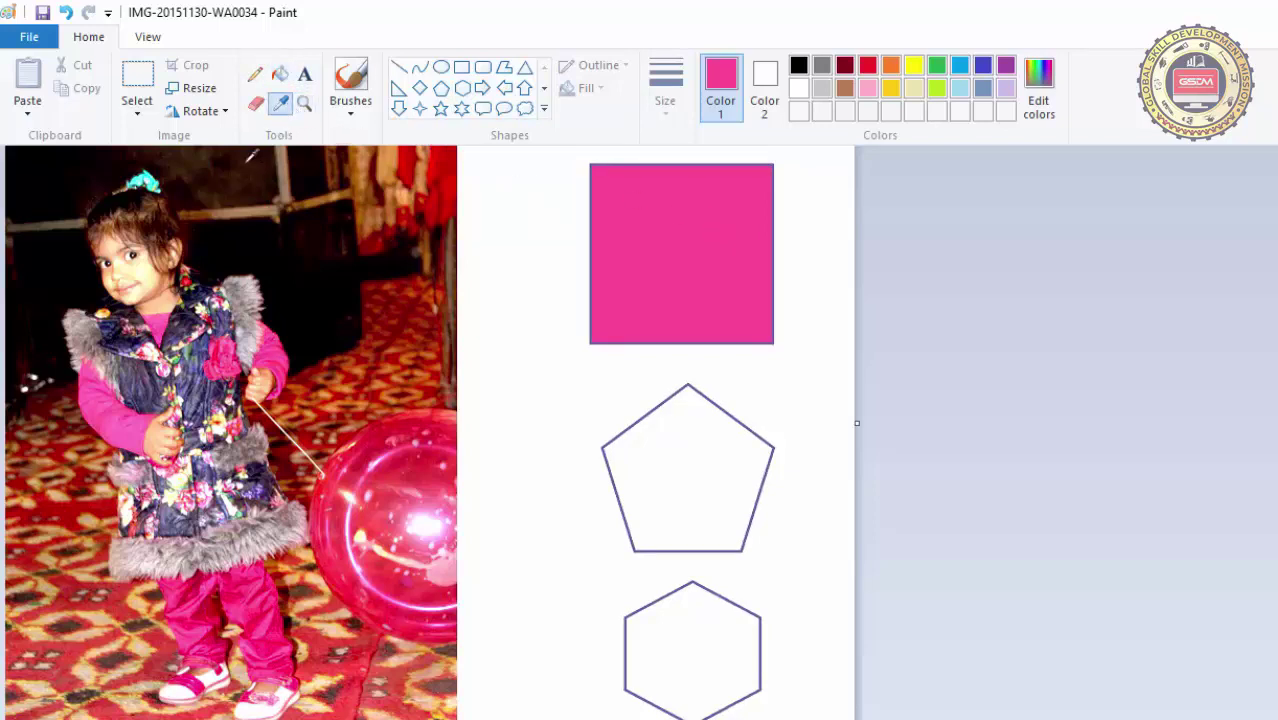
left_click(453, 188)
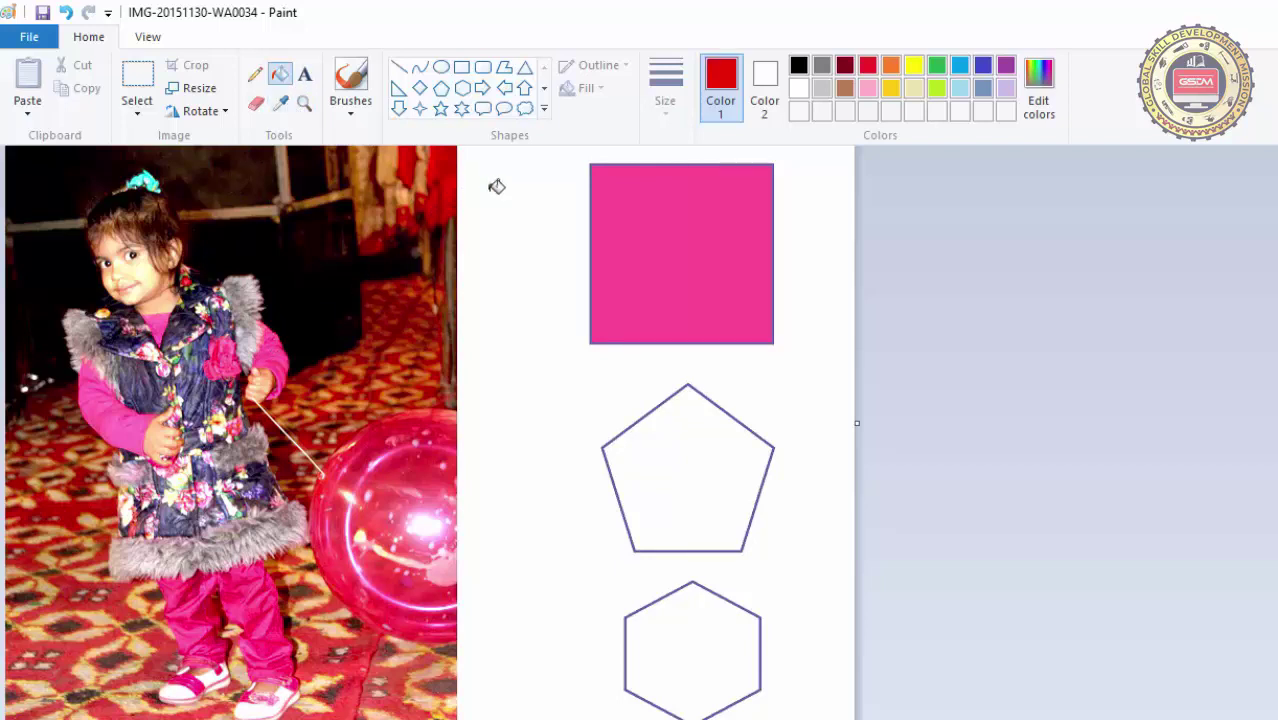
left_click(673, 478)
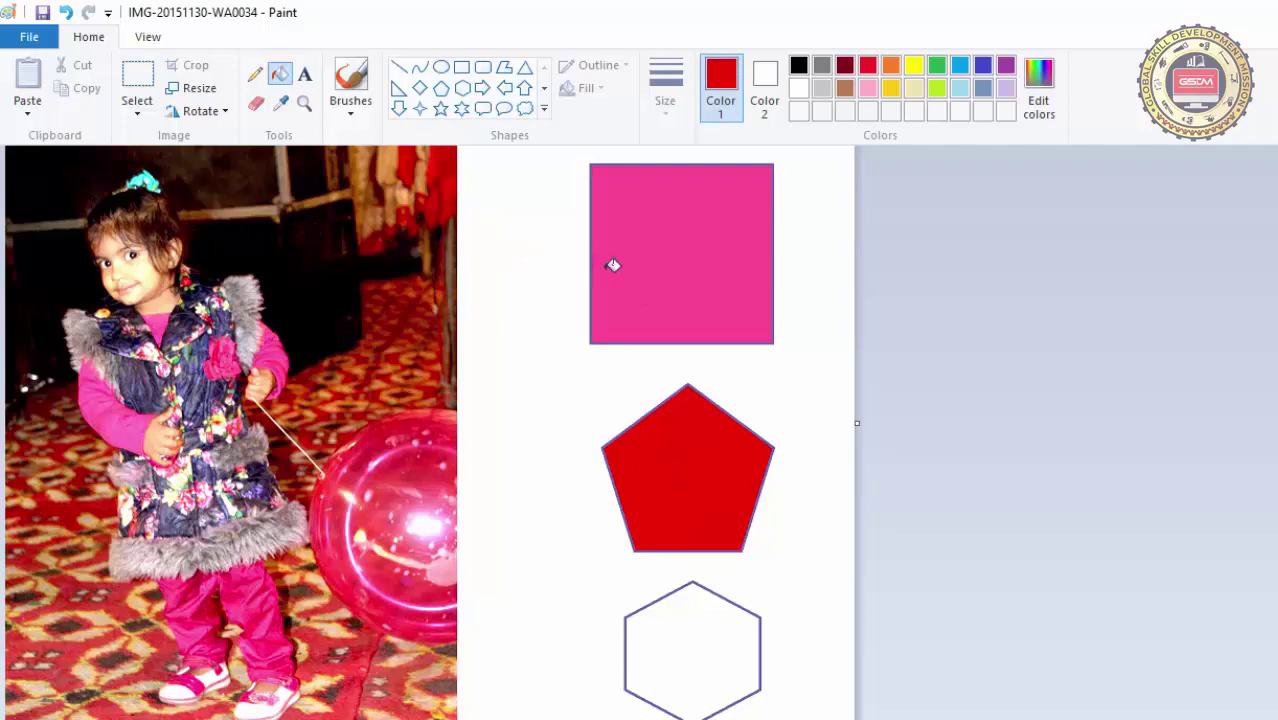
Magnify the balloon in the photo repeatedly with the Magnifier to examine its pixels up close
left_click(305, 106)
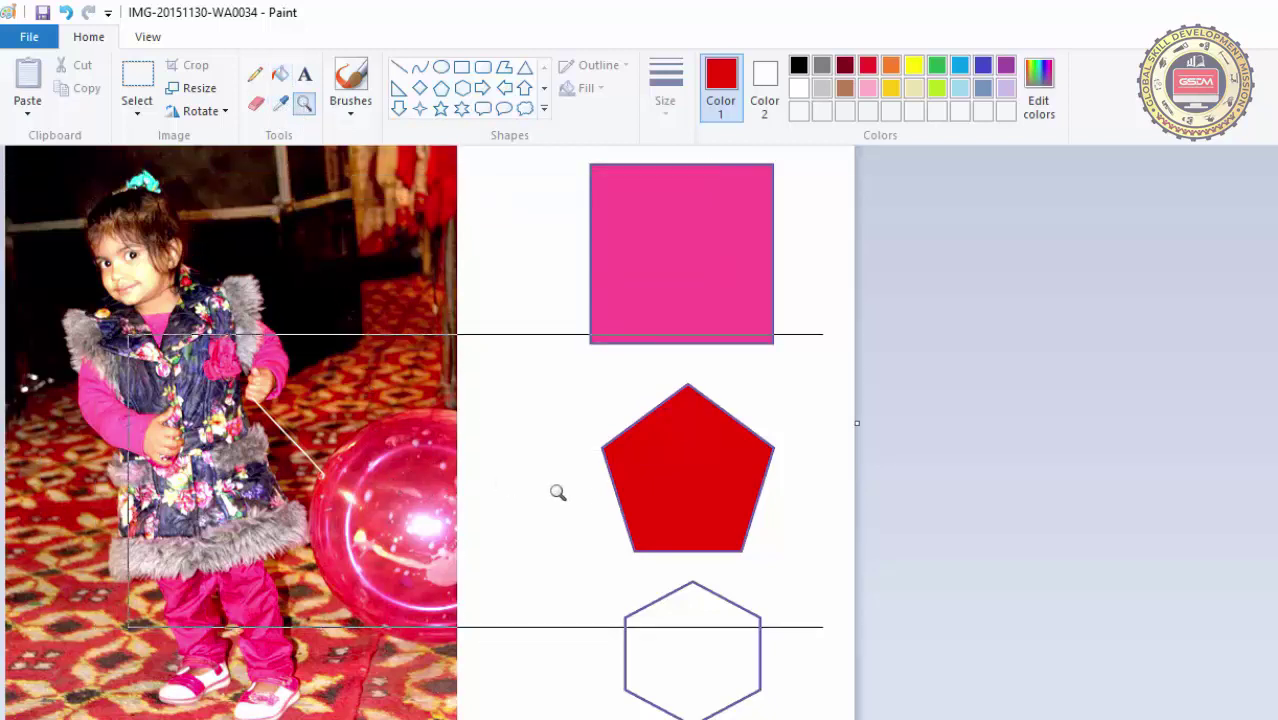
left_click(387, 519)
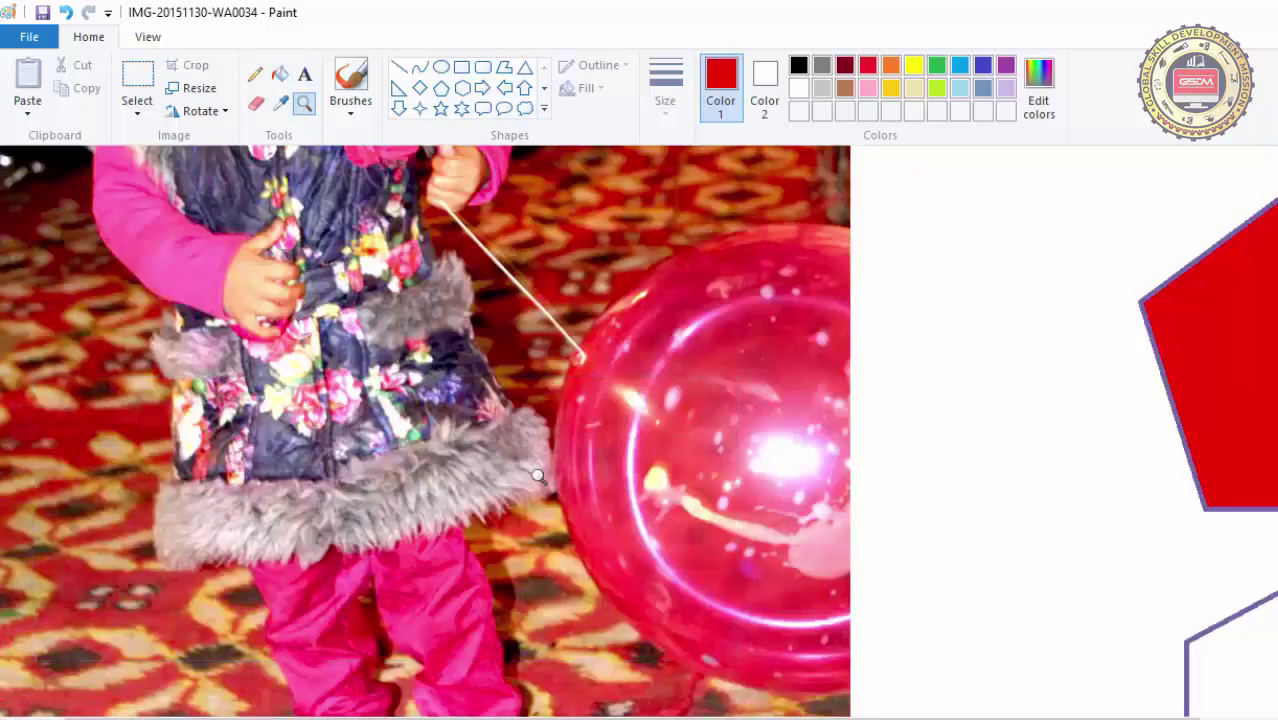
left_click(634, 404)
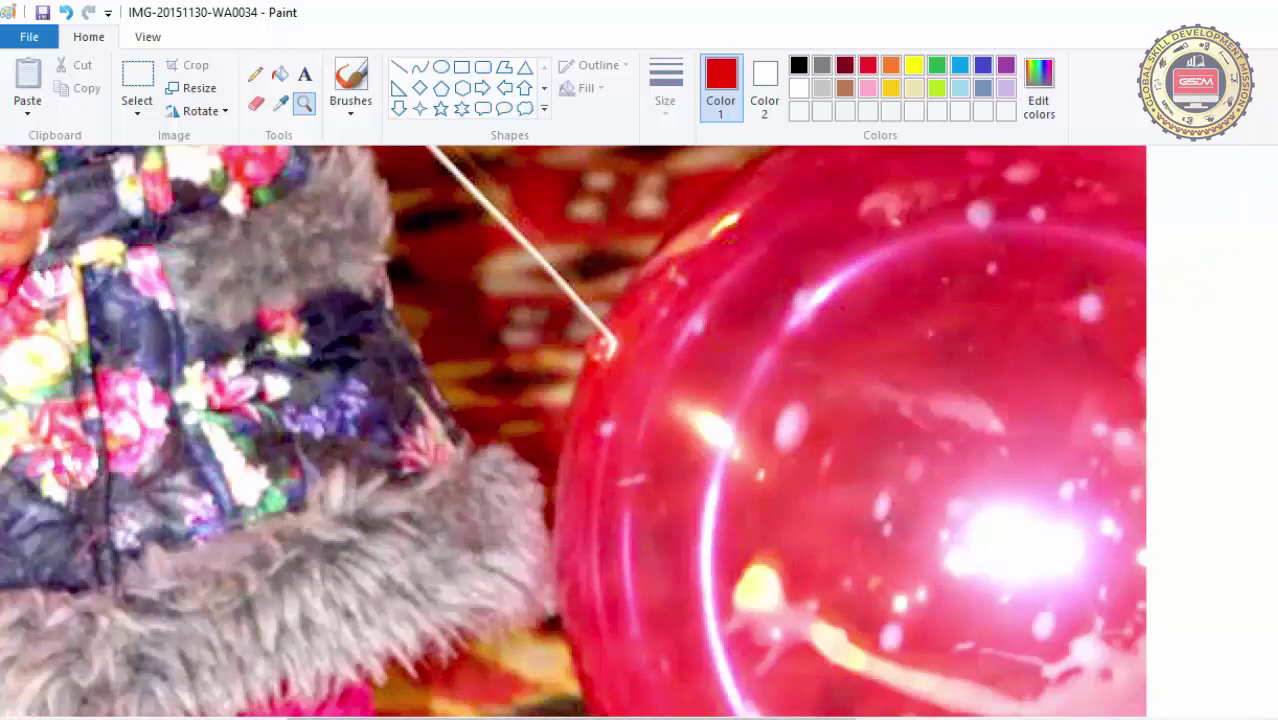
left_click(807, 422)
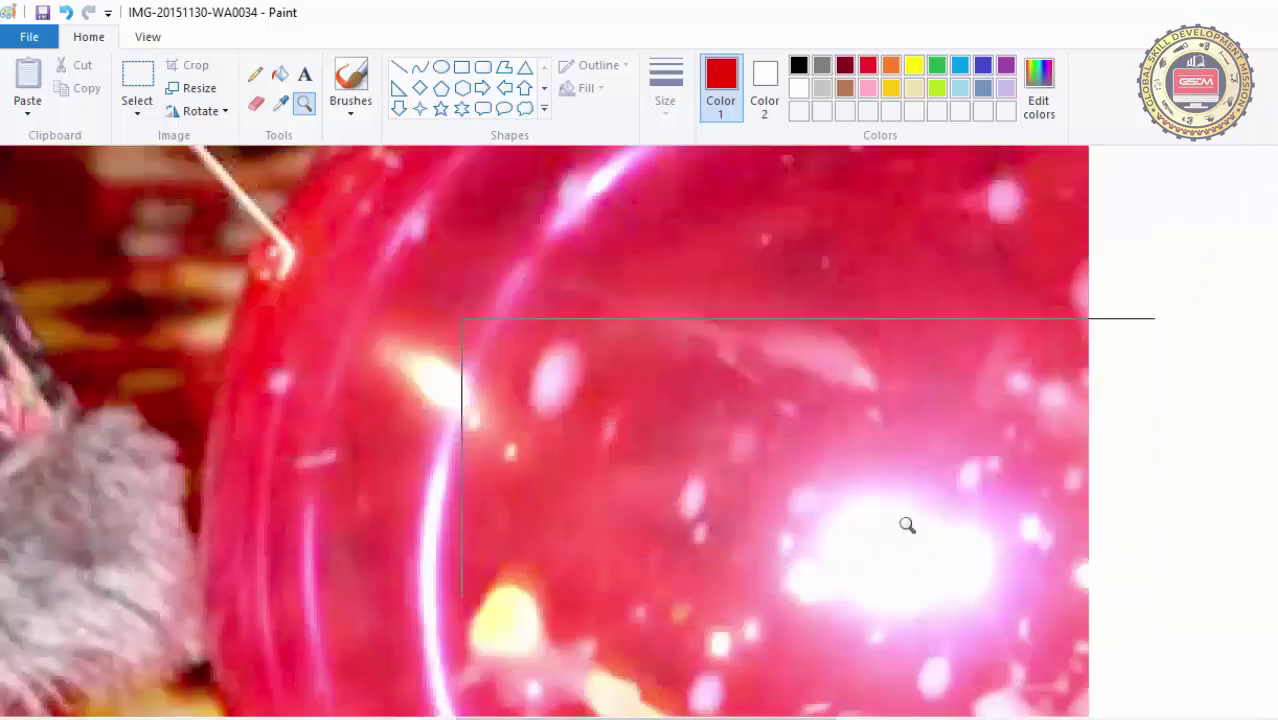
left_click(639, 513)
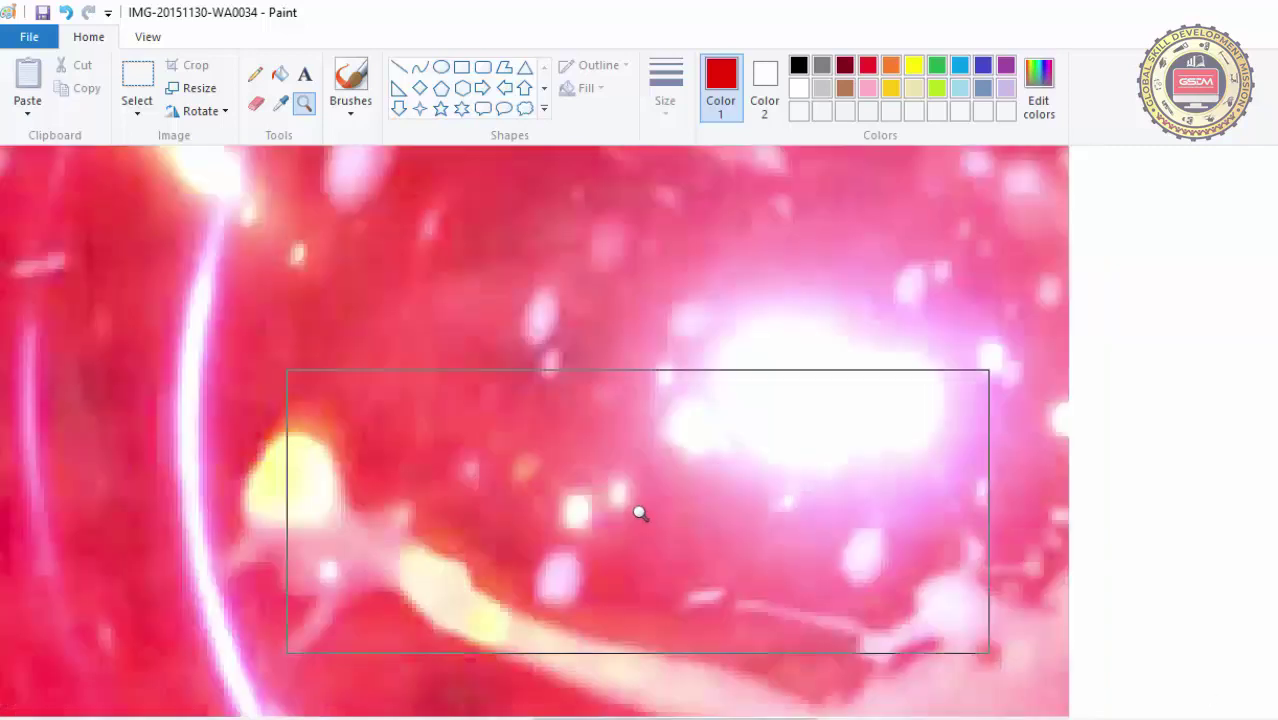
left_click(540, 430)
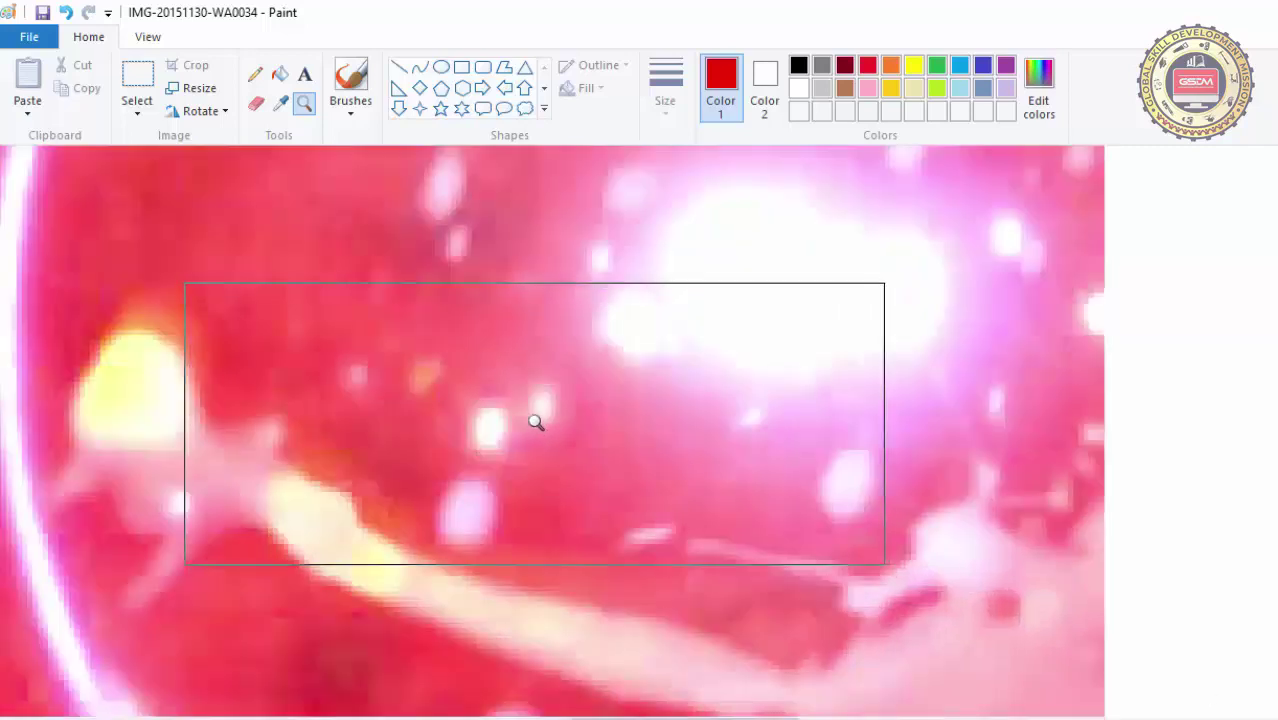
left_click(495, 386)
left_click(497, 387)
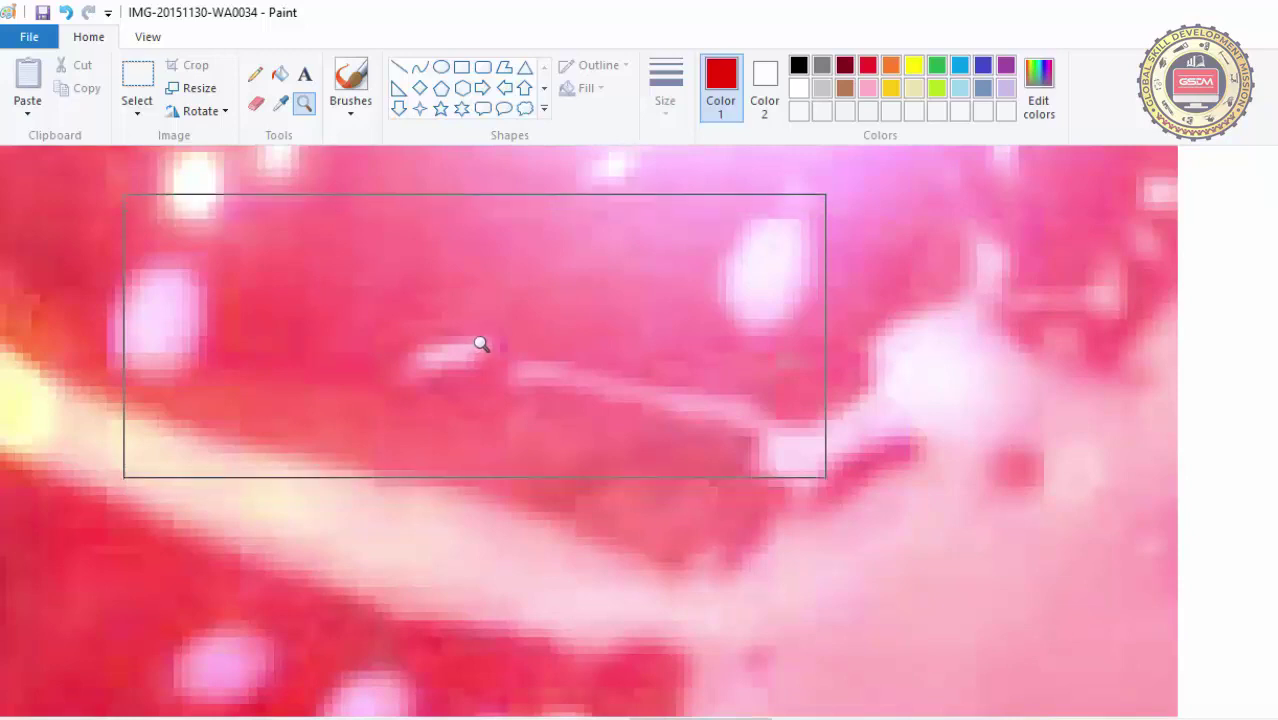
left_click(836, 445)
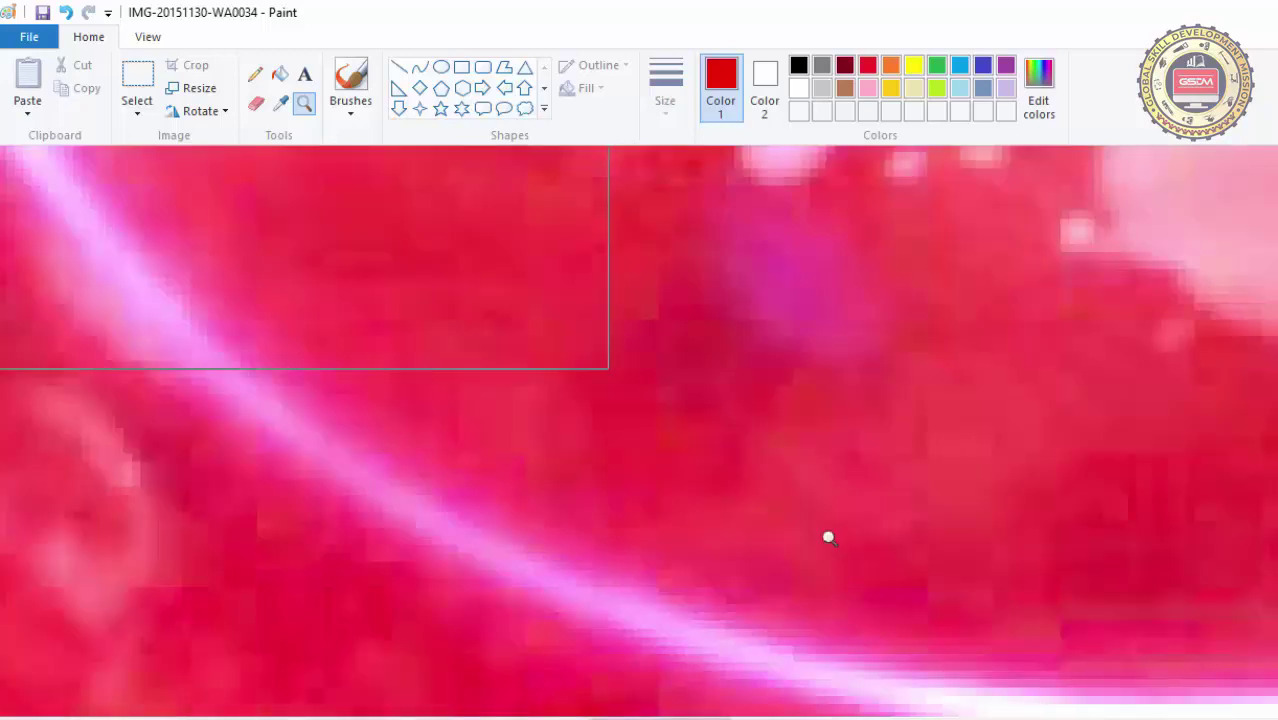
Zoom back out from the balloon with the Magnifier to view the whole picture with its shapes
right_click(257, 234)
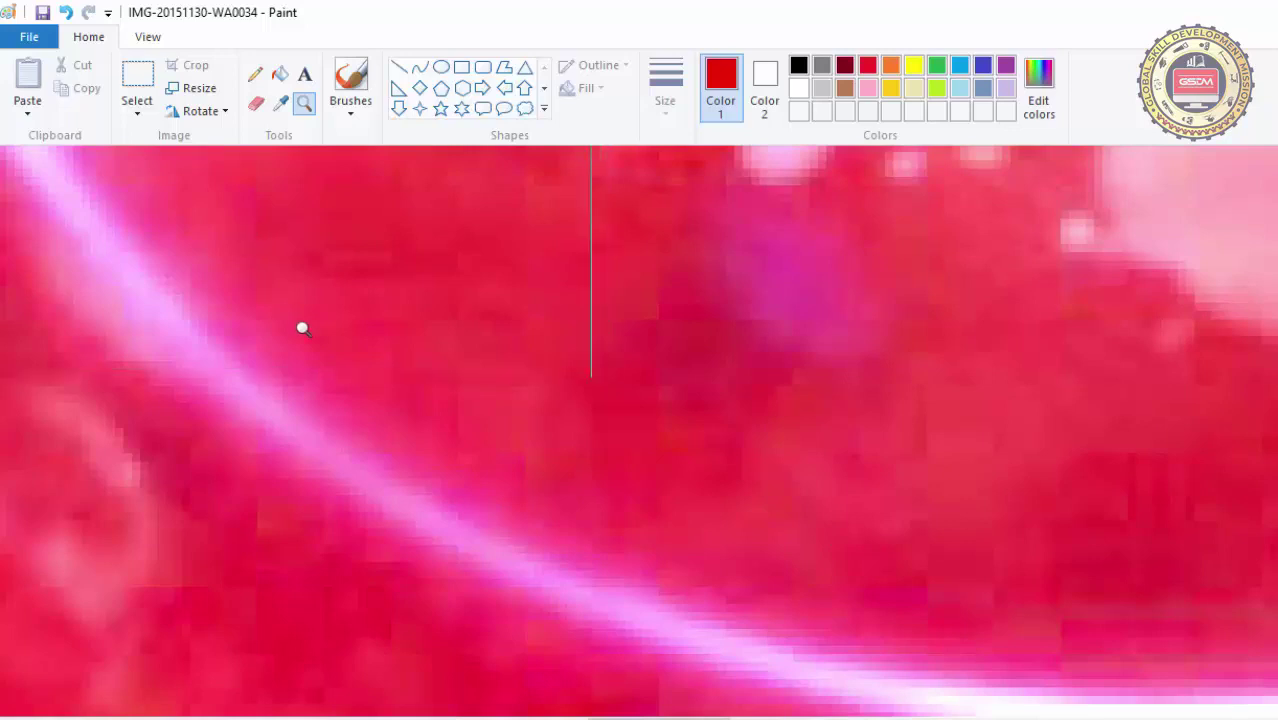
left_click(528, 318)
right_click(528, 318)
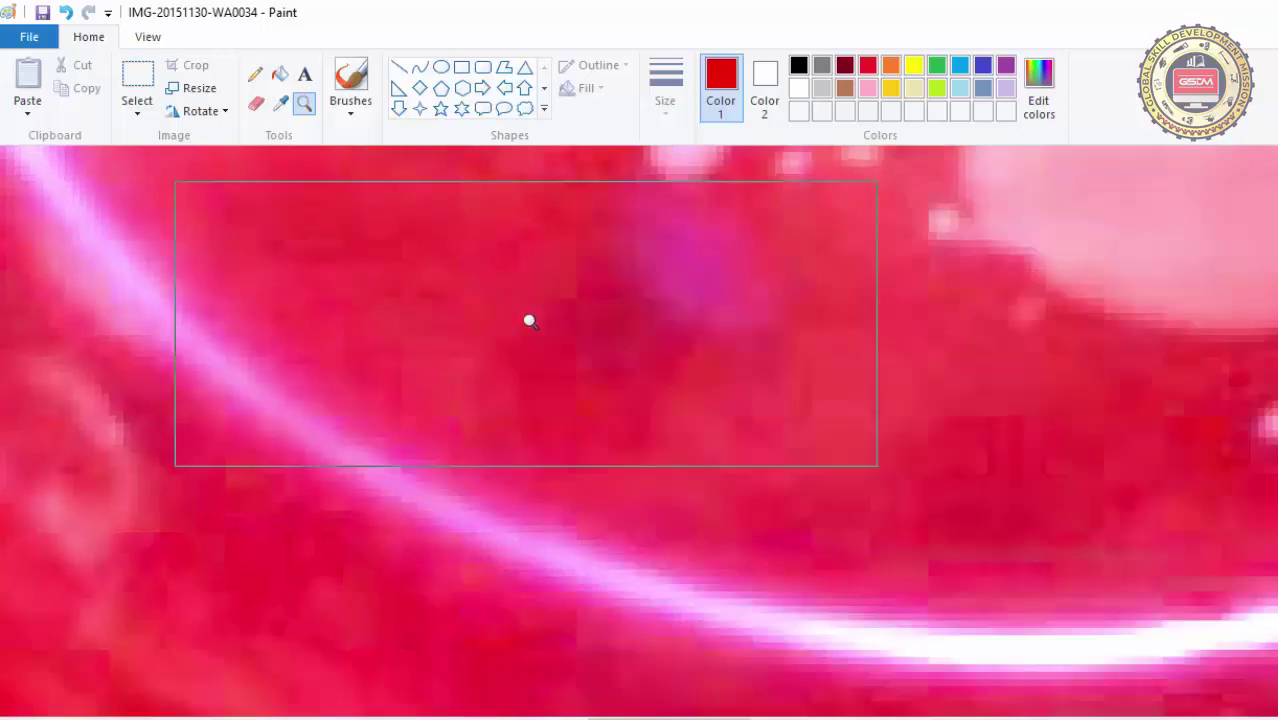
right_click(528, 317)
right_click(454, 292)
right_click(315, 325)
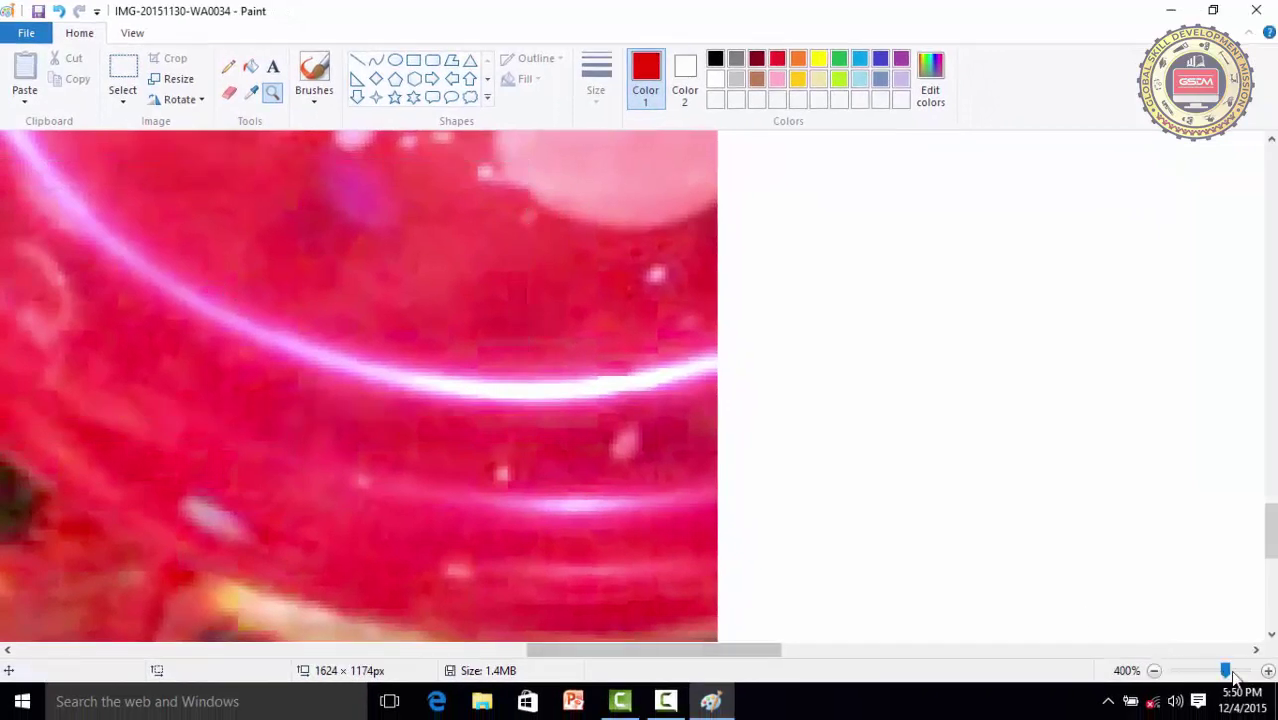
right_click(280, 336)
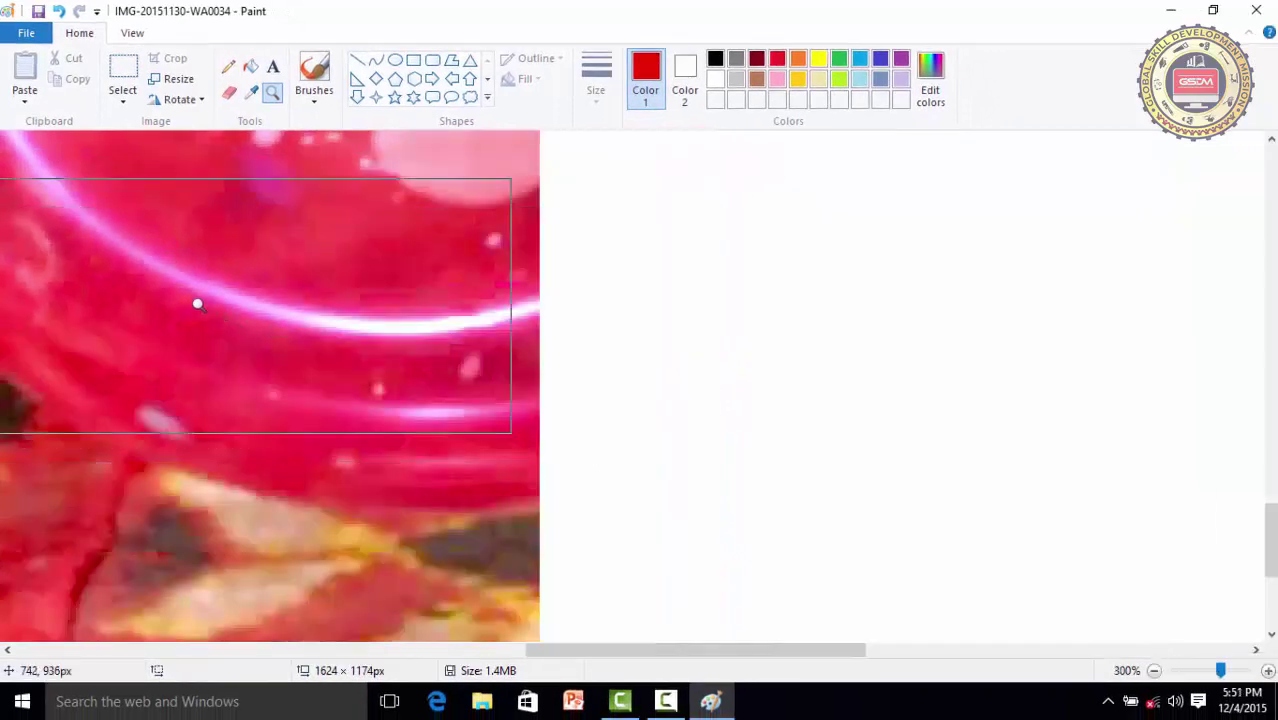
right_click(199, 303)
right_click(15, 280)
right_click(12, 283)
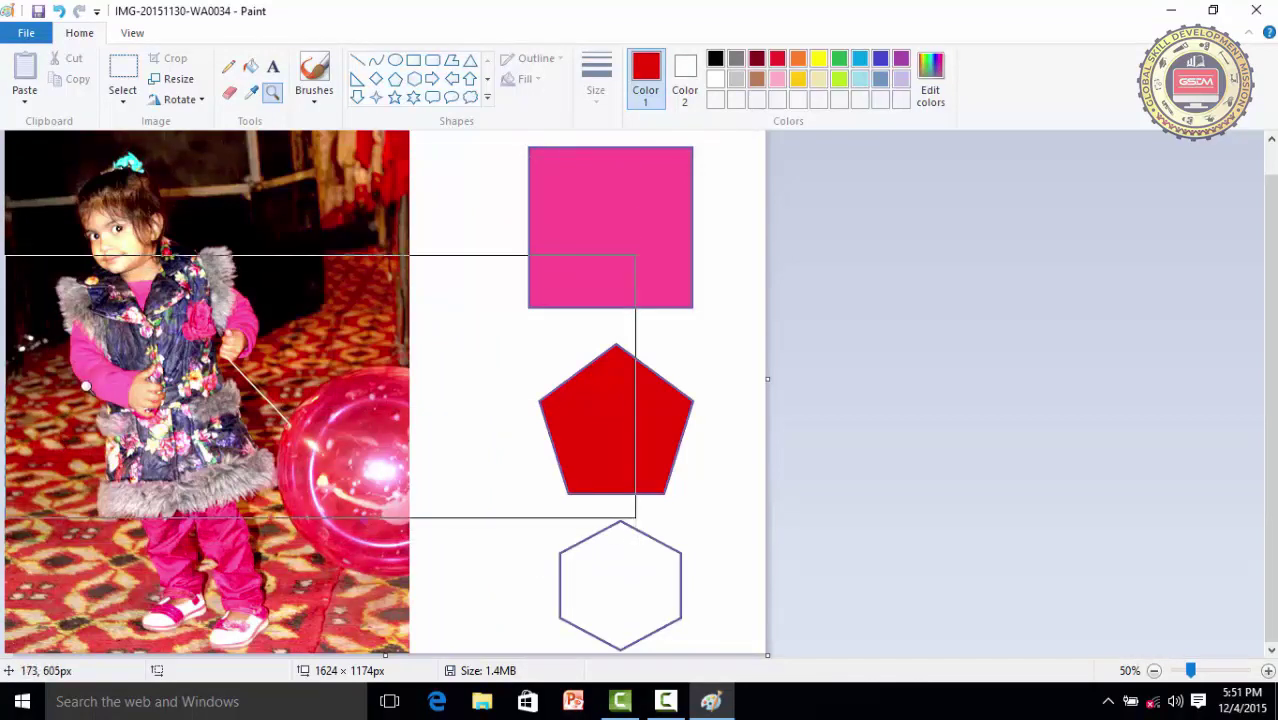
right_click(100, 425)
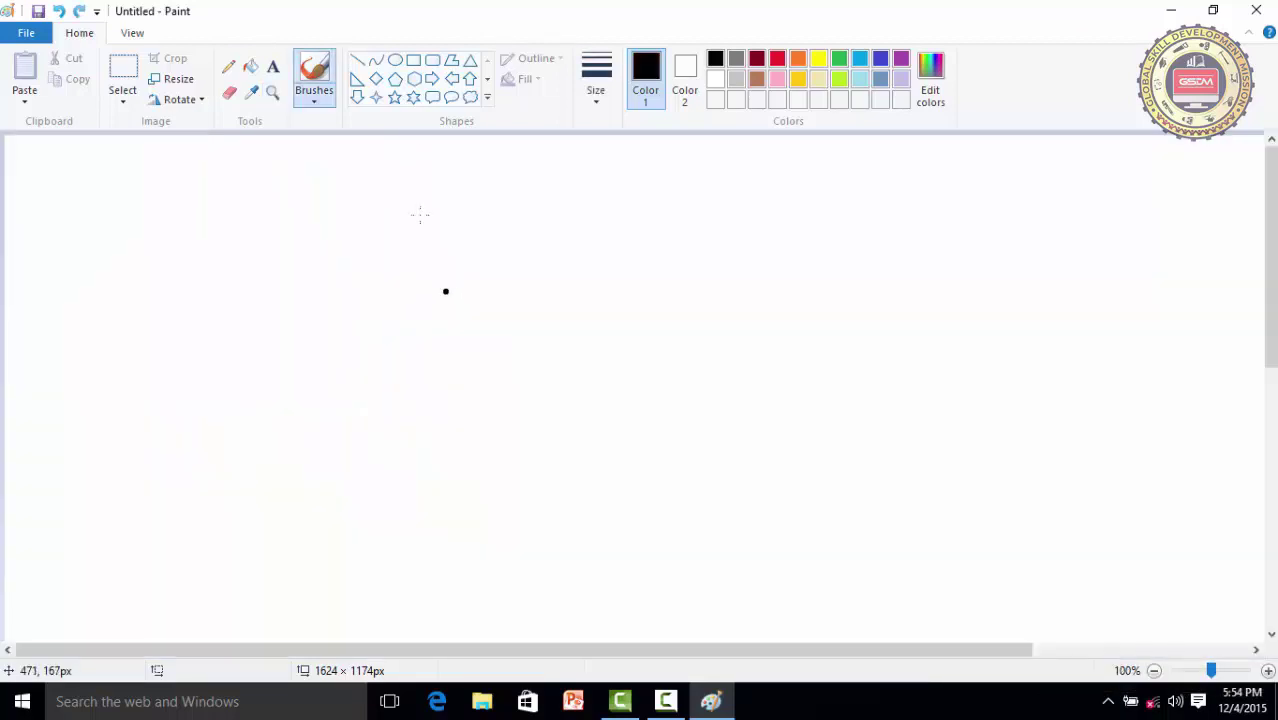
Draw a long looping black stroke across the blank canvas with the basic Brush, plus a dot inside the loop
left_click(316, 100)
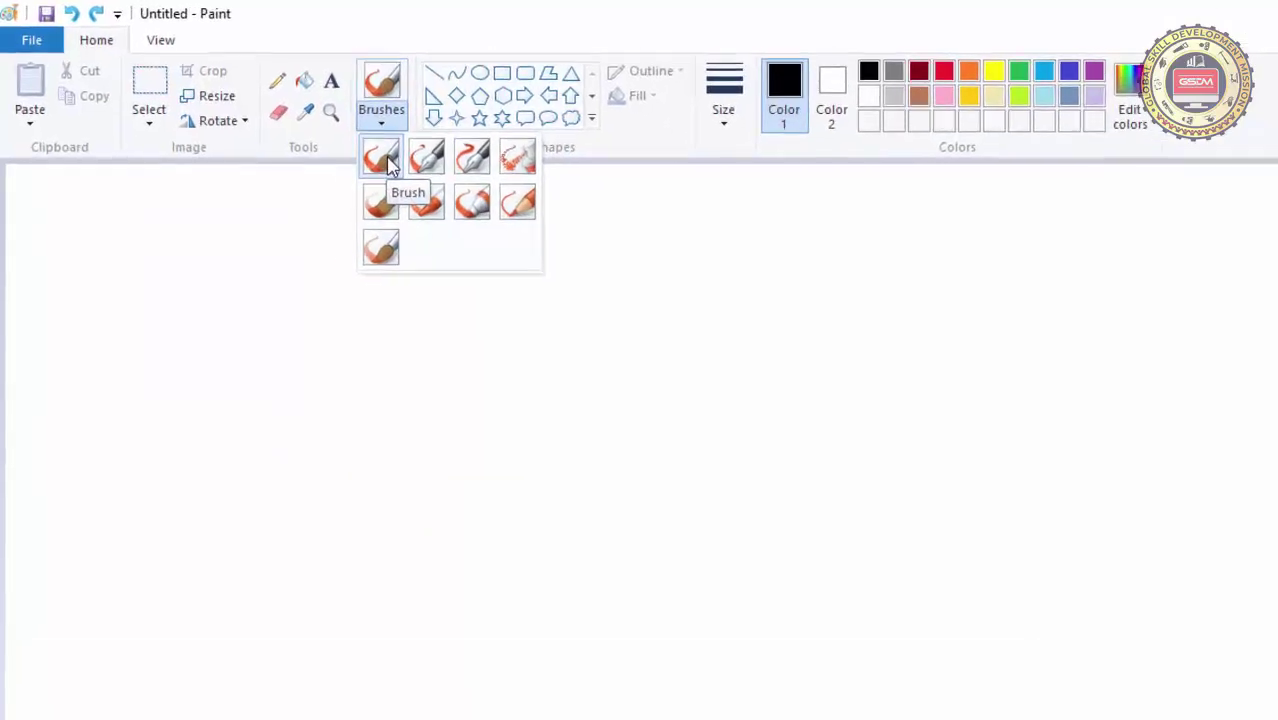
left_click(416, 138)
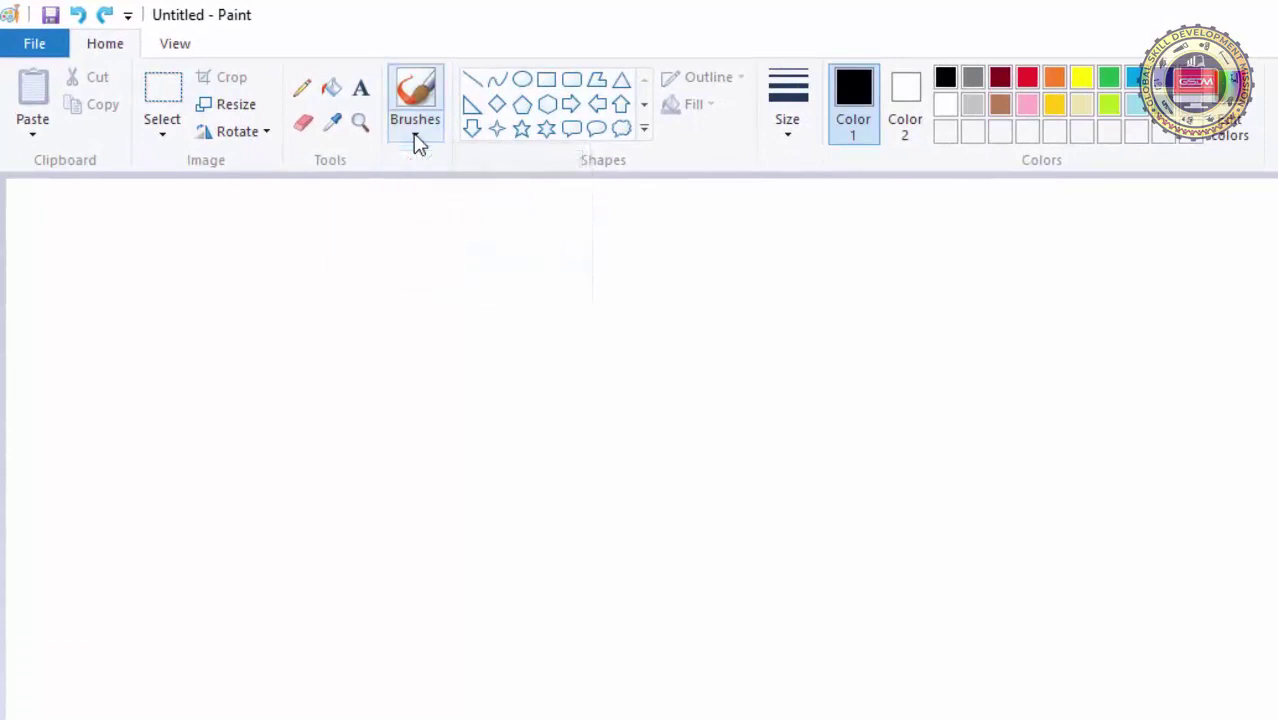
left_click(415, 137)
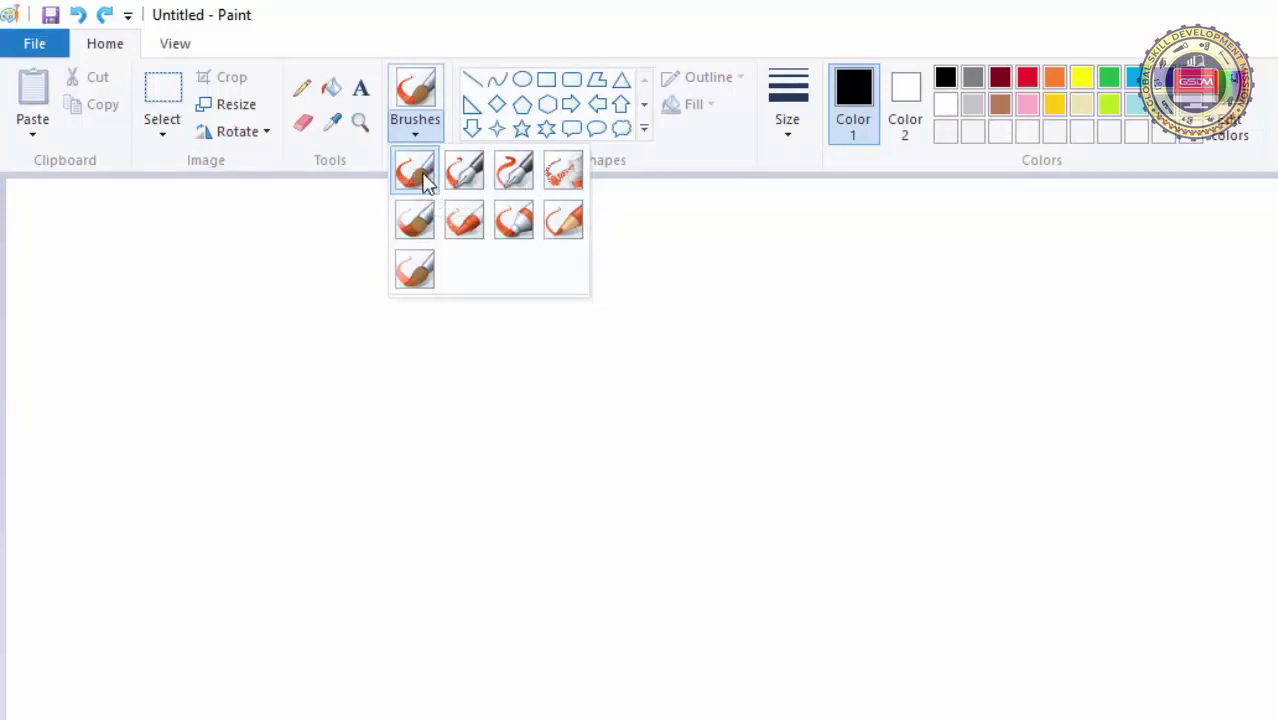
left_click(424, 178)
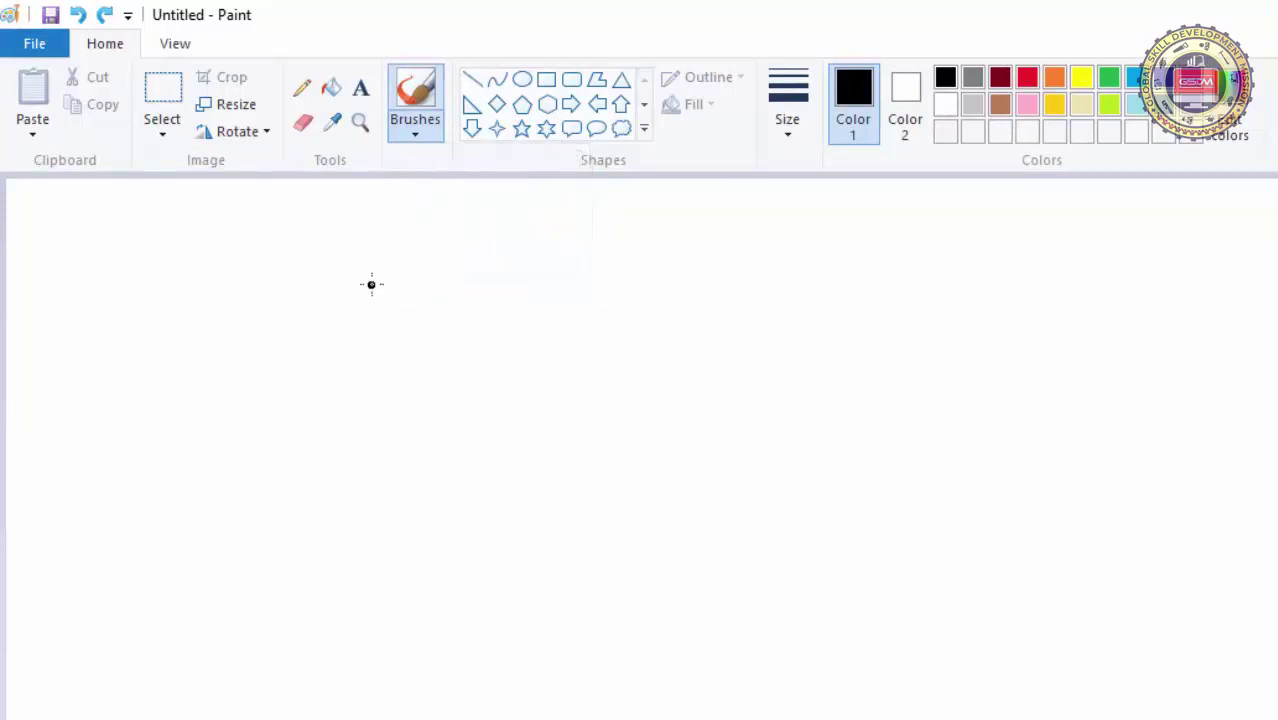
mouse_move(372, 281)
left_mouse_down()
mouse_move(321, 398)
mouse_move(451, 359)
mouse_move(578, 283)
mouse_move(670, 420)
mouse_move(601, 566)
mouse_move(770, 590)
mouse_move(929, 379)
mouse_move(716, 466)
mouse_move(747, 530)
mouse_move(864, 318)
mouse_move(1014, 273)
mouse_move(1048, 416)
mouse_move(1008, 516)
left_mouse_up()
left_click(877, 421)
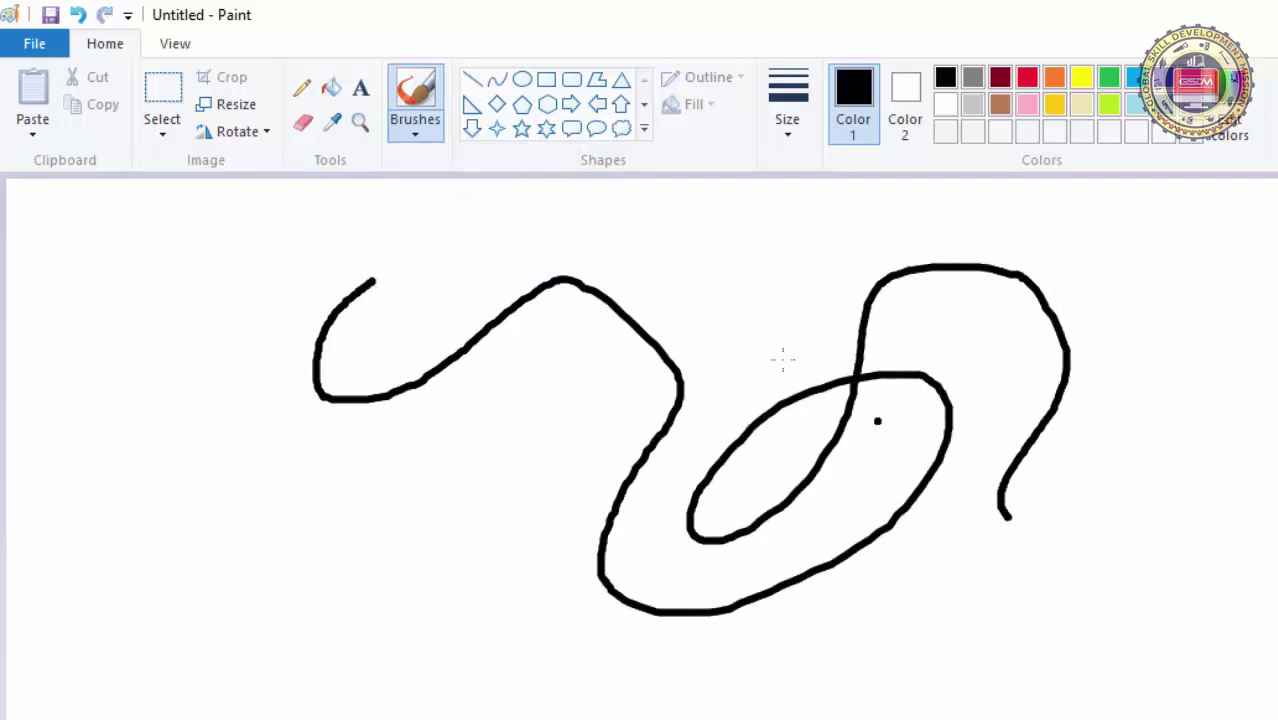
Draw a curved black stroke below the first curve with the first calligraphy brush
left_click(405, 137)
mouse_move(457, 388)
left_mouse_down()
mouse_move(516, 606)
mouse_move(284, 648)
left_mouse_up()
Draw a long curved black stroke down the canvas with the second calligraphy brush
left_click(419, 130)
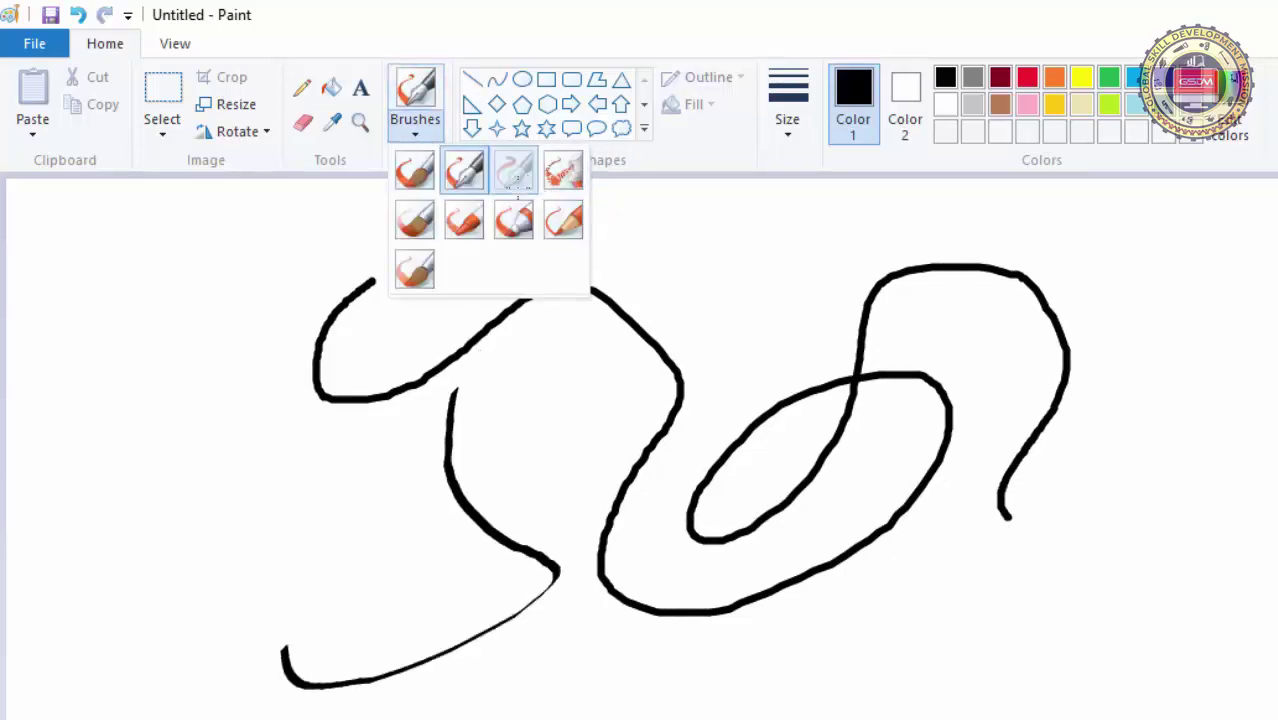
left_click(513, 168)
left_click_drag(480, 318, 604, 715)
Draw a large looping black stroke across the right half of the canvas with the Airbrush
left_click(440, 128)
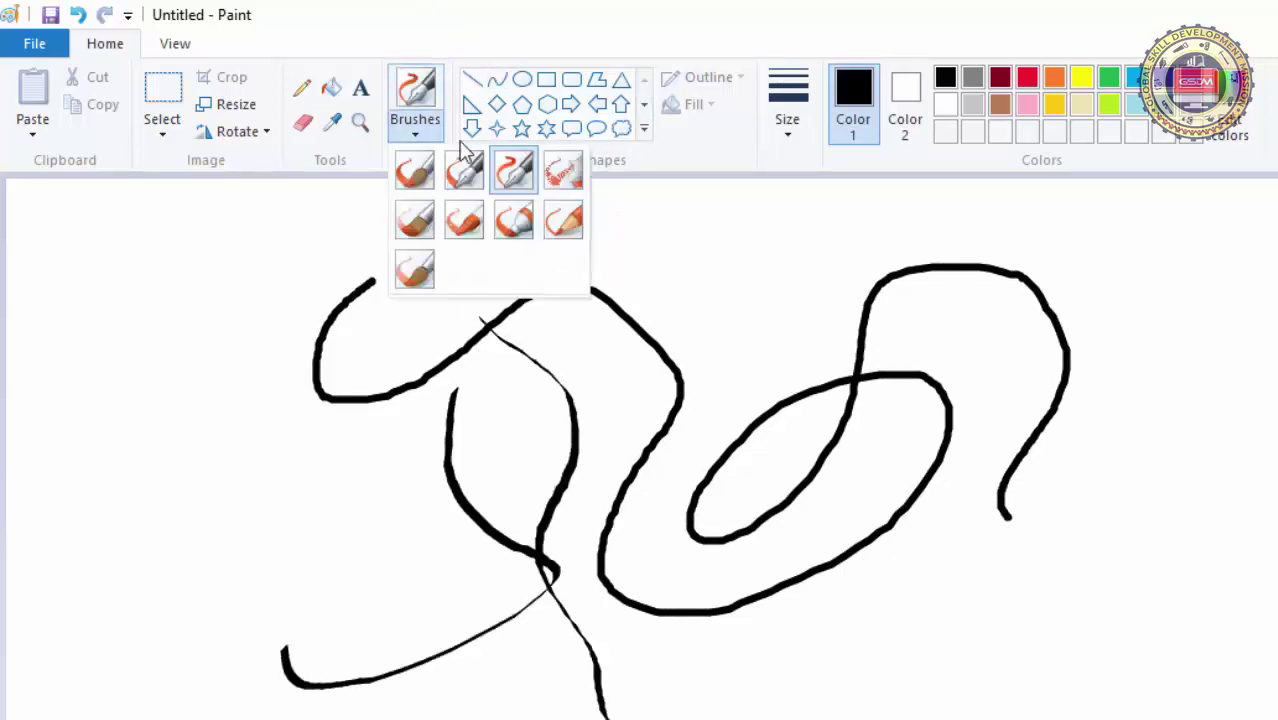
left_click(561, 172)
mouse_move(880, 283)
left_mouse_down()
mouse_move(819, 408)
mouse_move(975, 712)
mouse_move(1063, 220)
mouse_move(690, 305)
left_mouse_up()
Draw two thick black strokes with the Oil brush, a wavy one at the canvas's left side and an arc near its middle
left_click(414, 136)
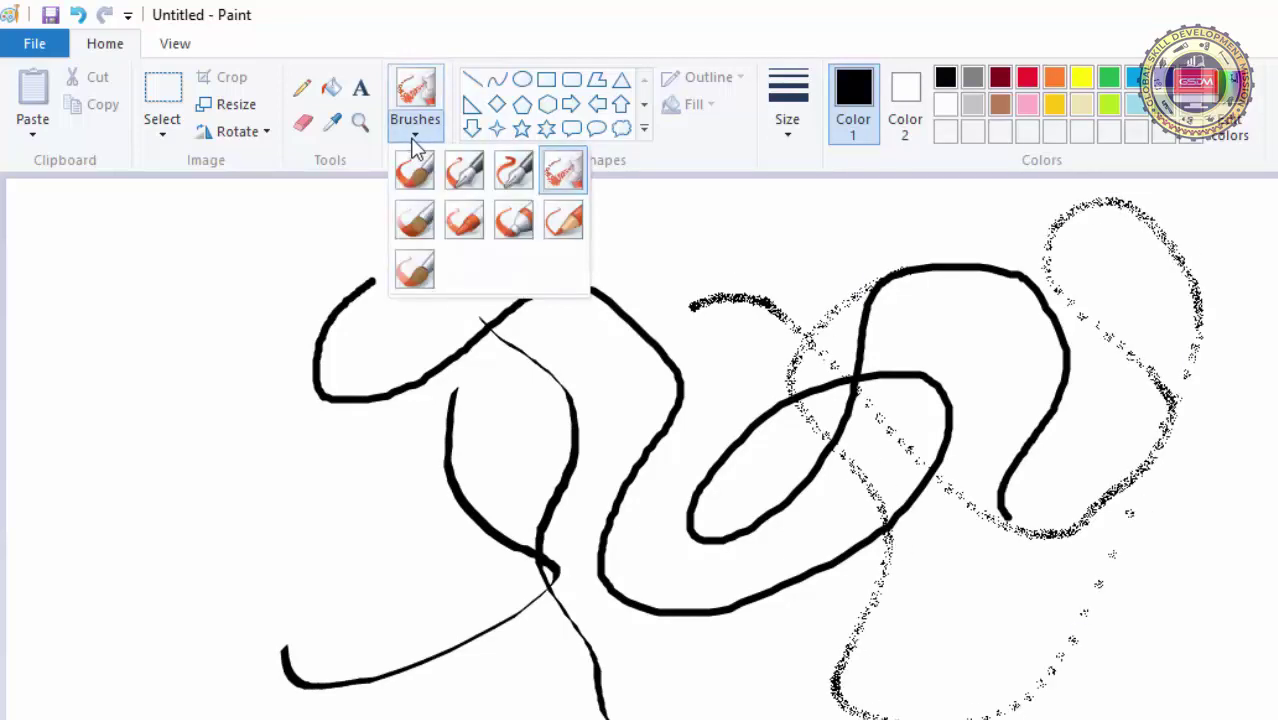
left_click(414, 220)
mouse_move(228, 243)
left_mouse_down()
mouse_move(232, 708)
mouse_move(265, 716)
left_mouse_up()
mouse_move(690, 718)
left_mouse_down()
mouse_move(700, 712)
mouse_move(490, 452)
left_mouse_up()
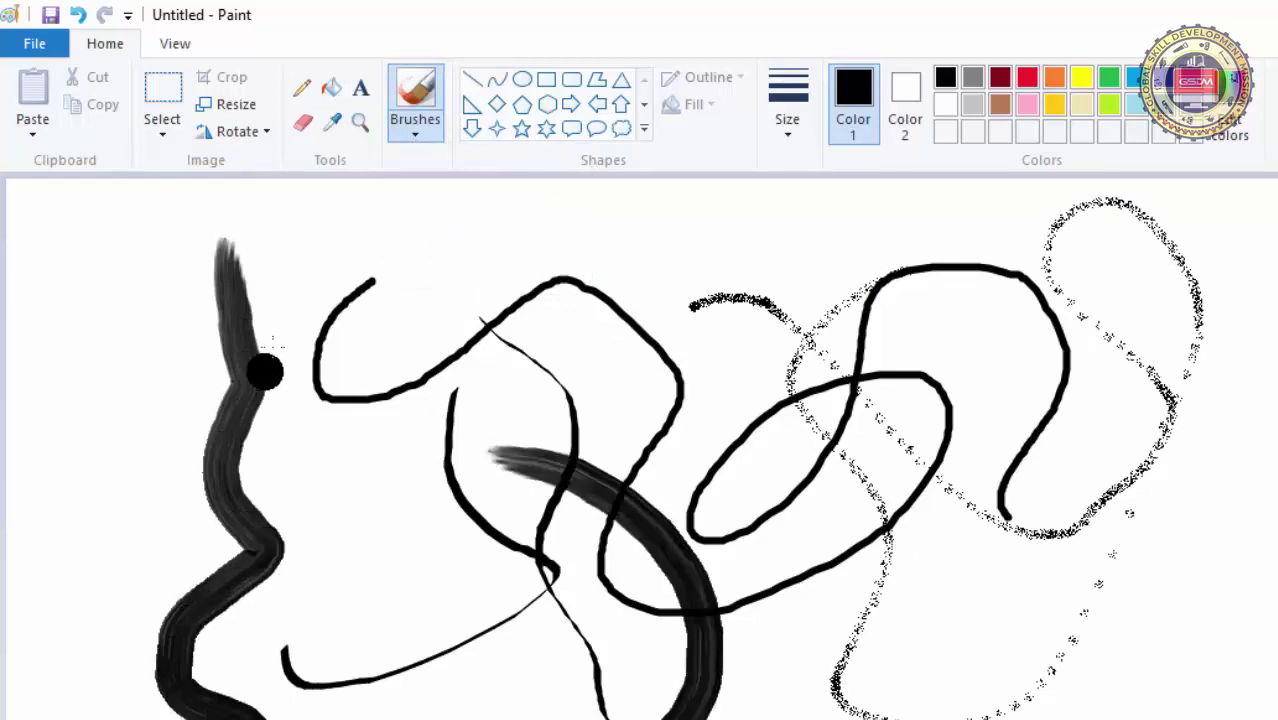
Draw a thick winding black stroke from the upper middle of the canvas to its right side with the Crayon brush
left_click(412, 140)
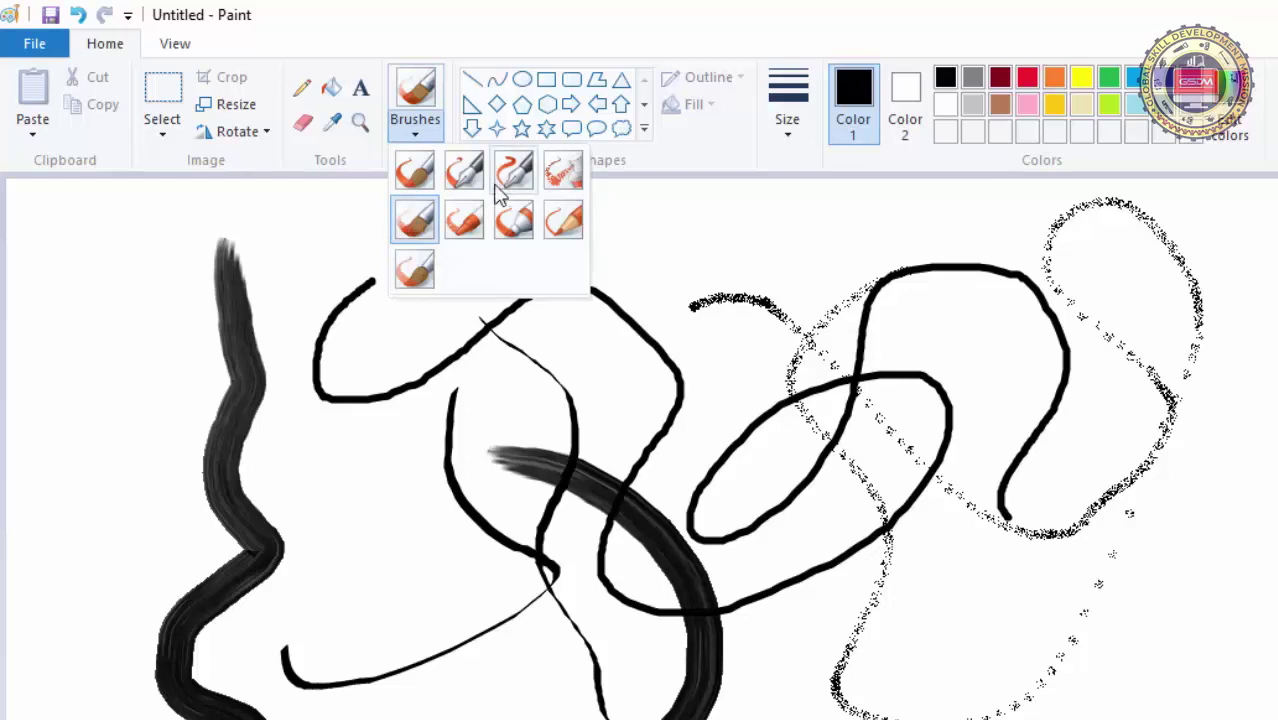
left_click(455, 230)
mouse_move(468, 225)
left_mouse_down()
mouse_move(613, 326)
mouse_move(654, 528)
mouse_move(1189, 641)
mouse_move(1232, 540)
left_mouse_up()
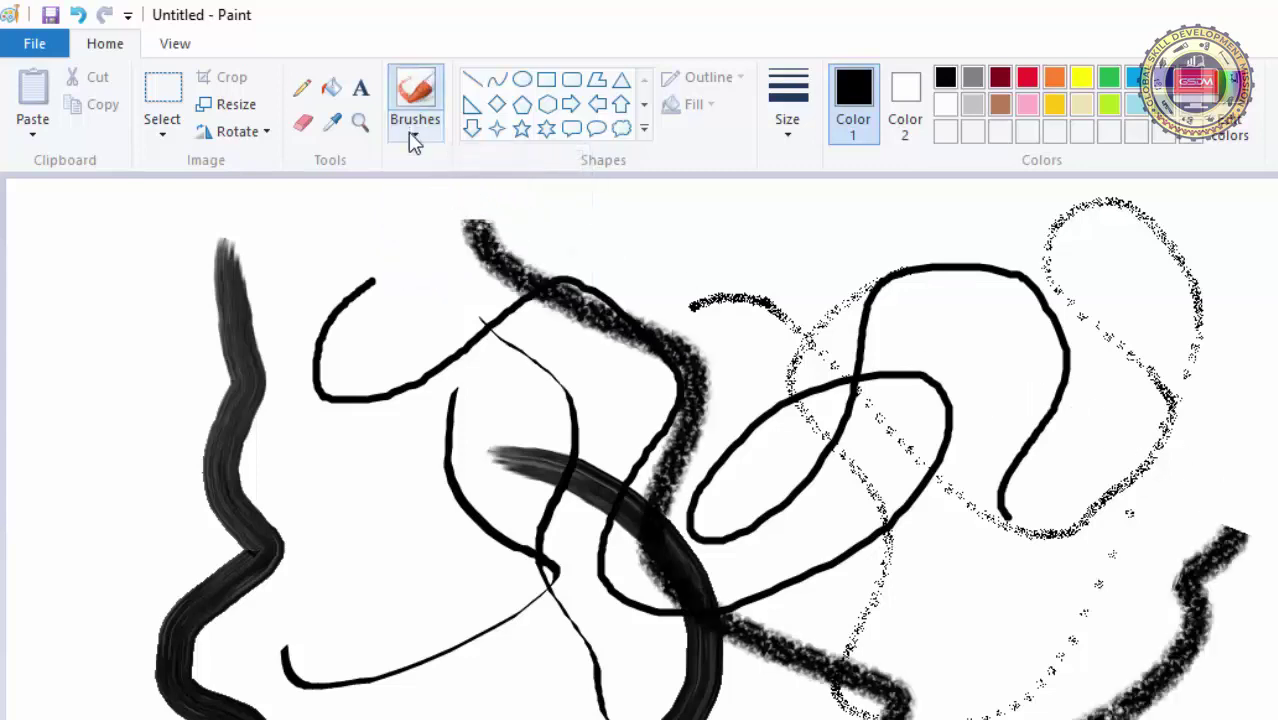
Draw winding crayon strokes over the right part of the canvas, first in red and then in orange
left_click(1027, 80)
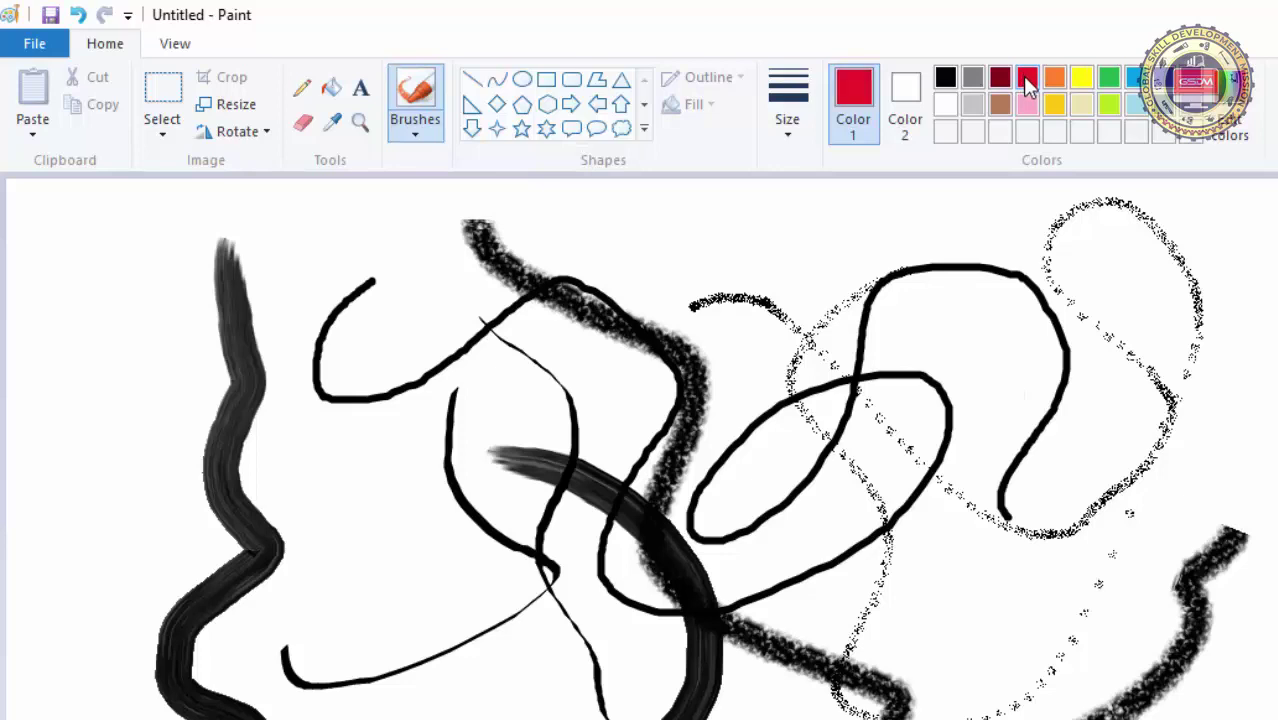
mouse_move(905, 265)
left_mouse_down()
mouse_move(1044, 556)
mouse_move(1276, 488)
left_mouse_up()
left_click_drag(1276, 305, 1060, 378)
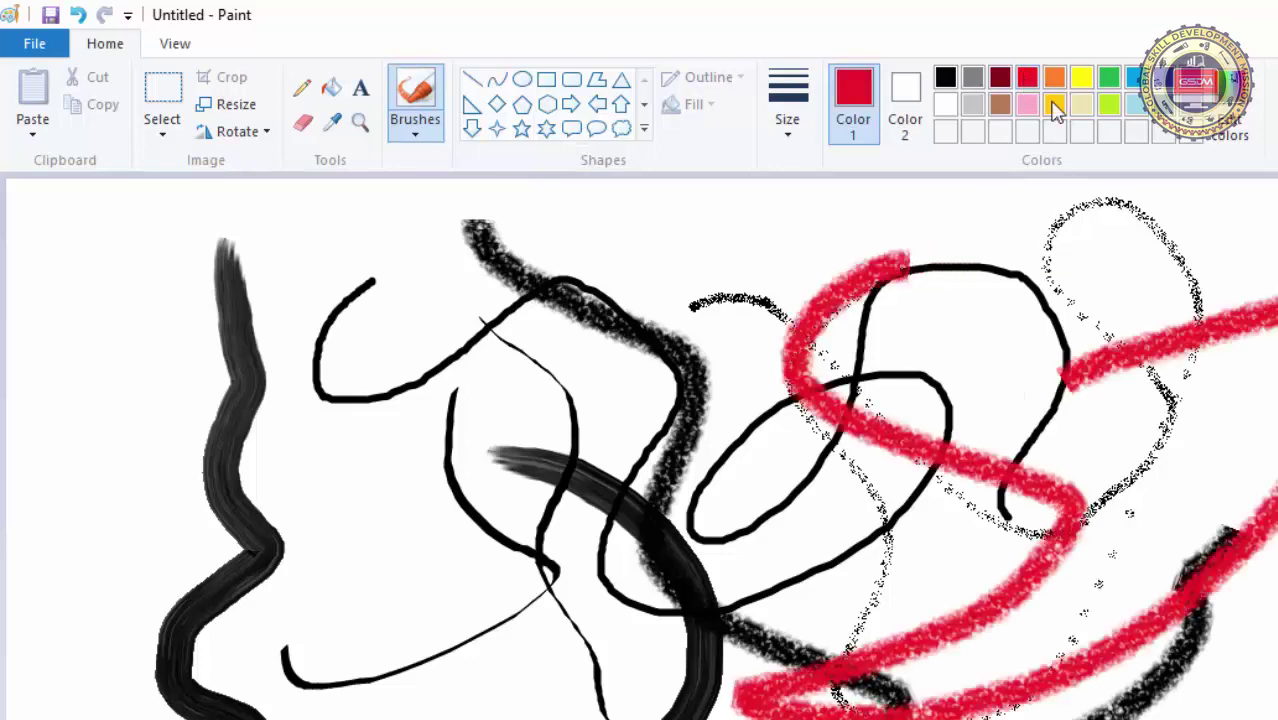
left_click(1054, 80)
mouse_move(1160, 350)
left_mouse_down()
mouse_move(1100, 660)
mouse_move(1228, 425)
left_mouse_up()
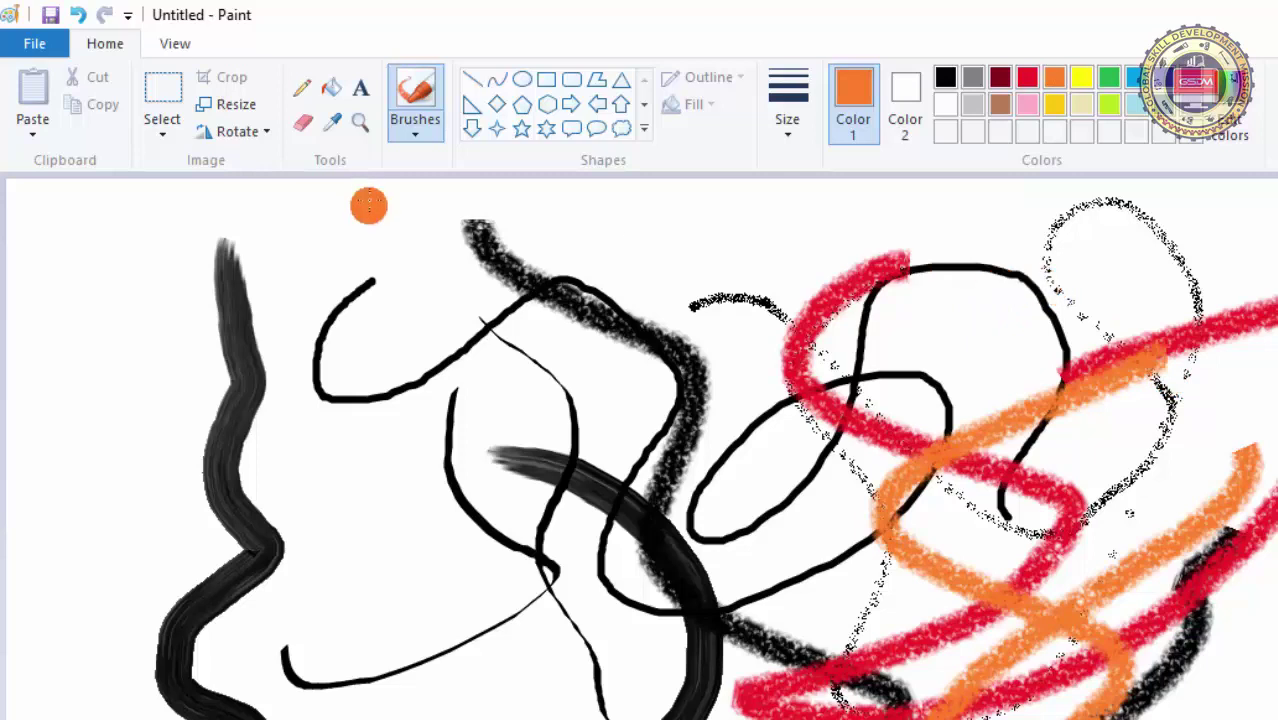
Switch to the basic Brush, enlarge its tip and draw thick looping orange strokes across the canvas
left_click(407, 134)
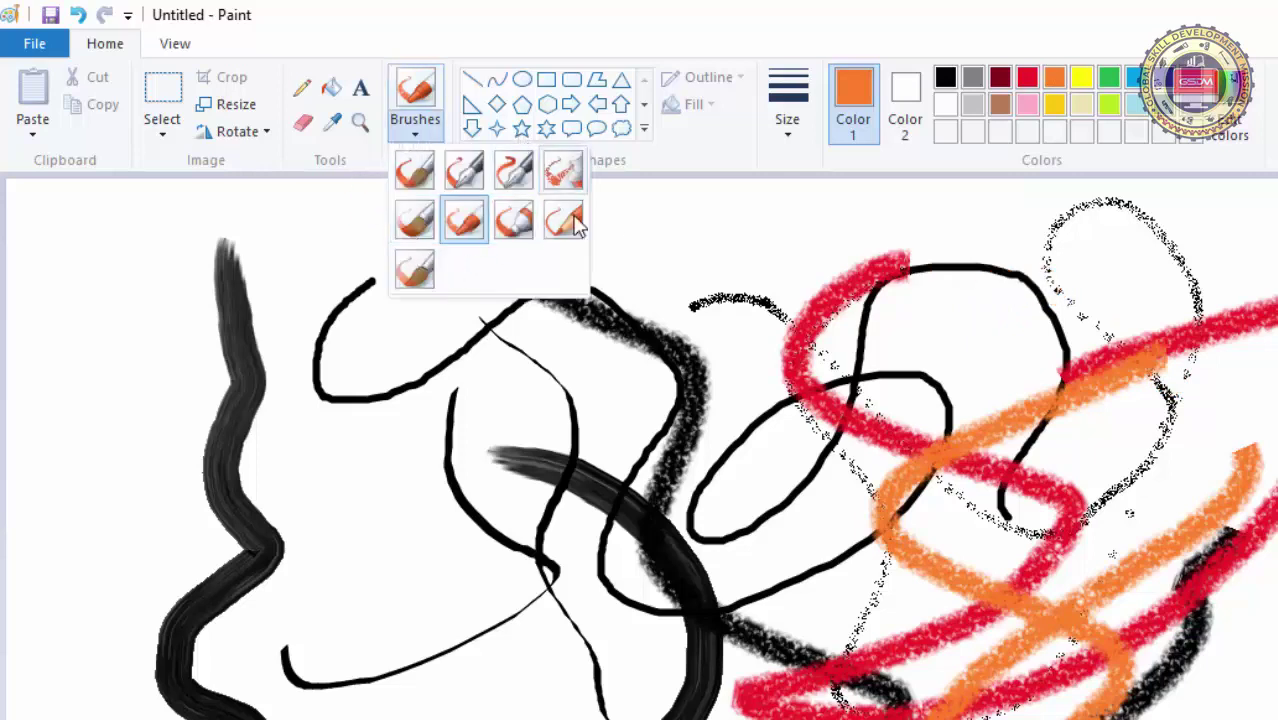
left_click(414, 178)
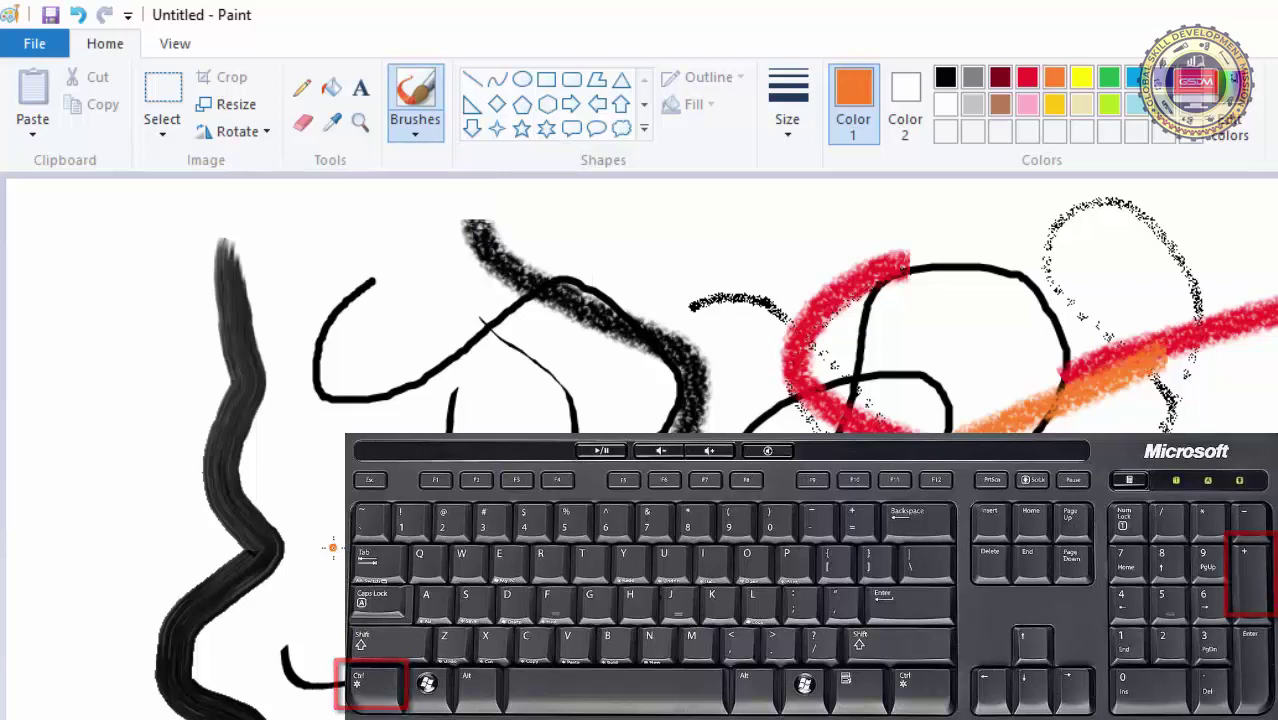
left_click(333, 547)
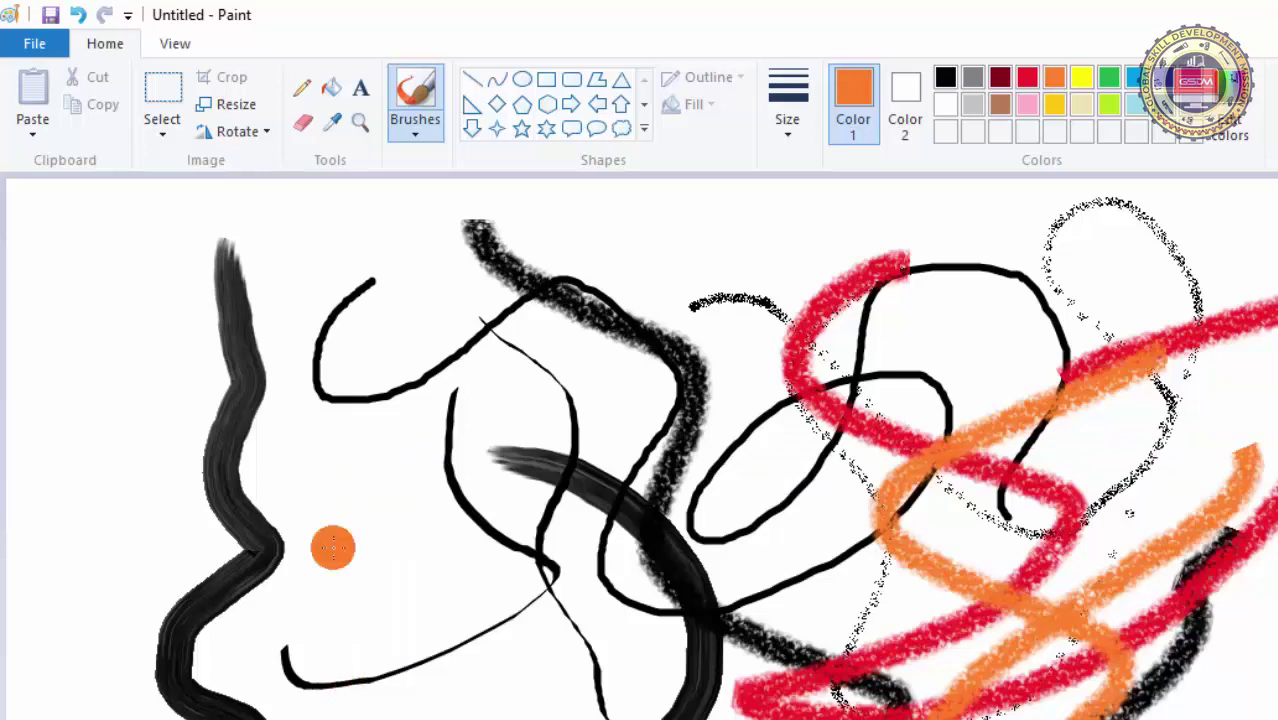
mouse_move(375, 495)
left_mouse_down()
mouse_move(471, 383)
mouse_move(285, 707)
mouse_move(1276, 378)
left_mouse_up()
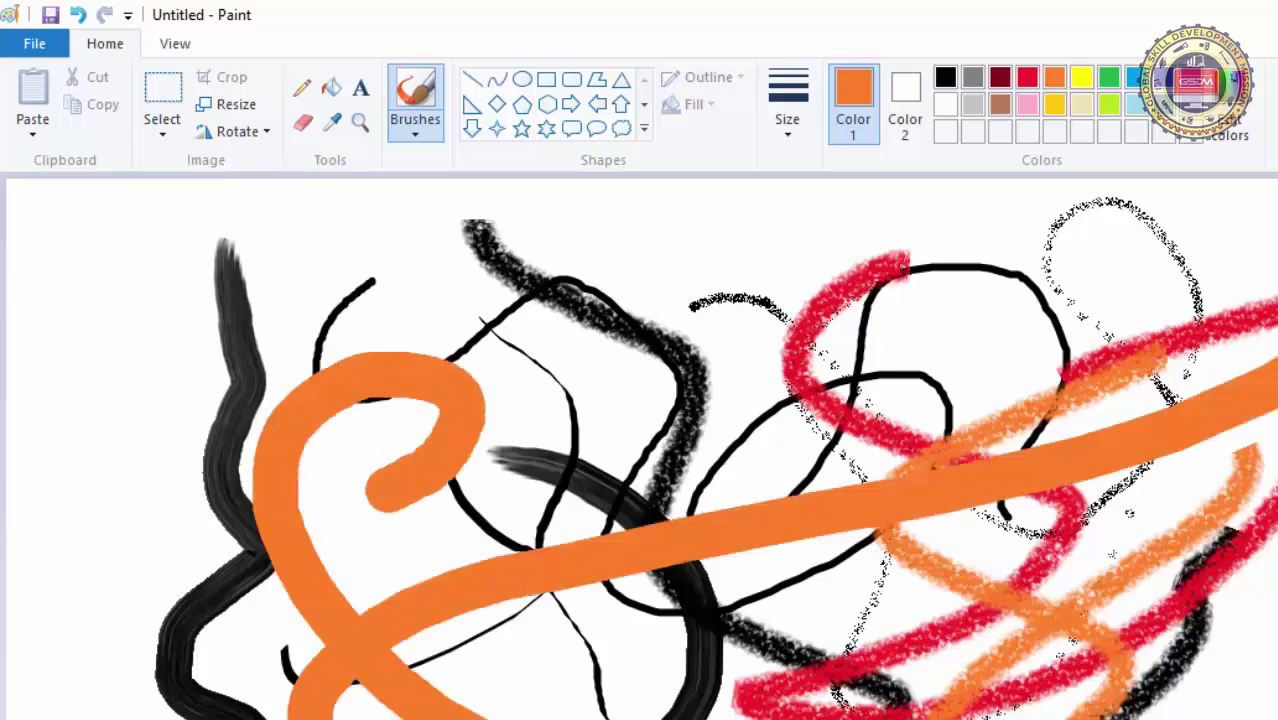
left_click_drag(1276, 300, 1240, 555)
mouse_move(1276, 700)
left_mouse_down()
mouse_move(1200, 690)
mouse_move(852, 538)
left_mouse_up()
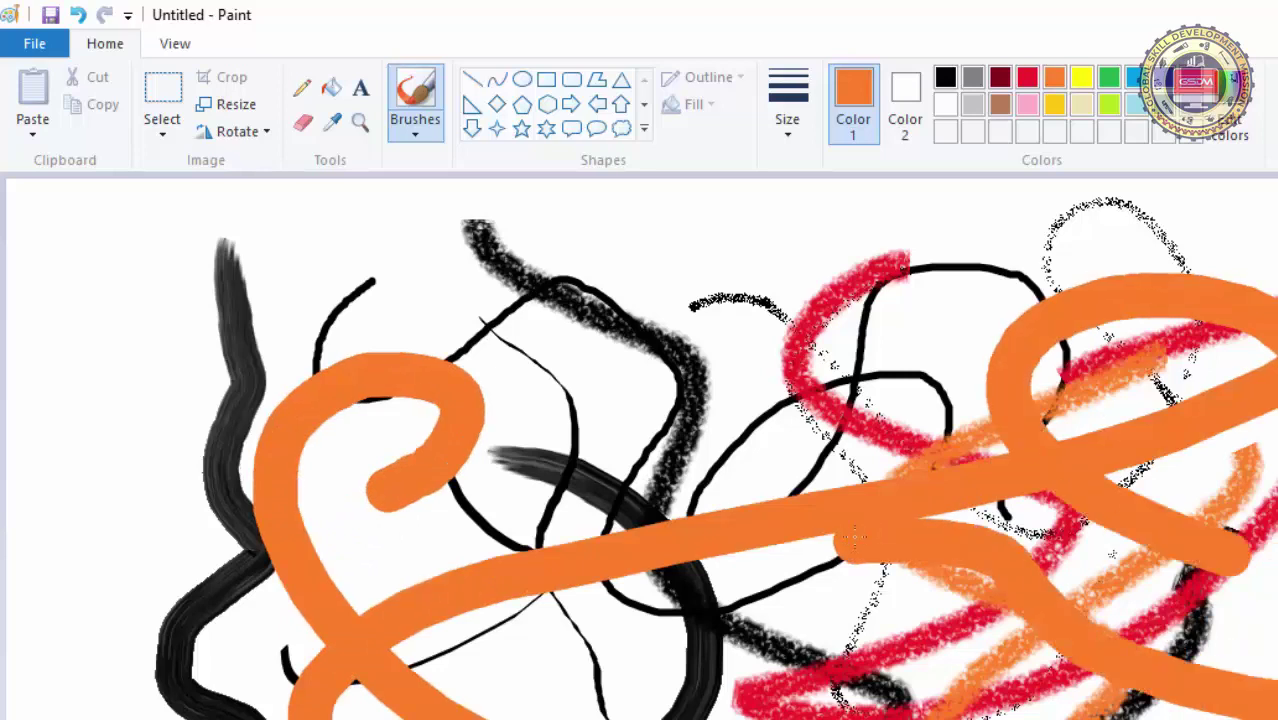
Spray a thin orange stroke across the upper part of the canvas with the Airbrush
left_click(412, 134)
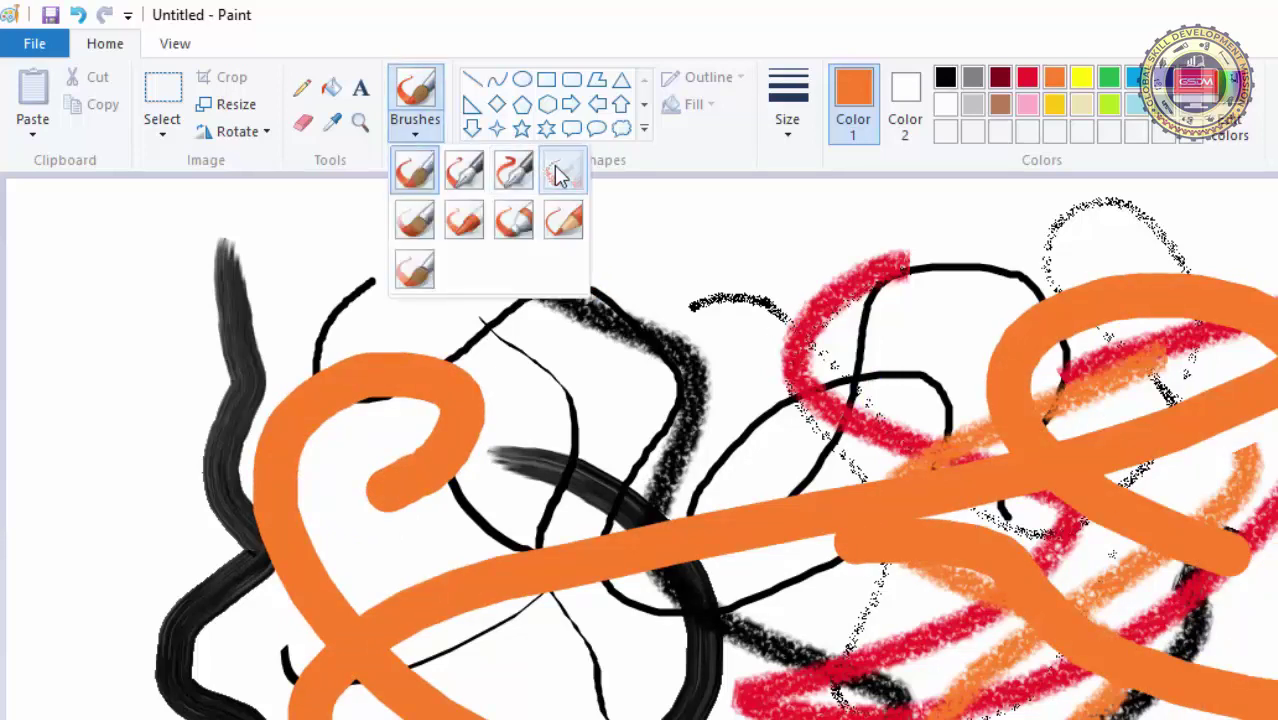
left_click(558, 175)
mouse_move(622, 247)
left_mouse_down()
mouse_move(738, 246)
mouse_move(551, 277)
mouse_move(329, 285)
mouse_move(306, 312)
left_mouse_up()
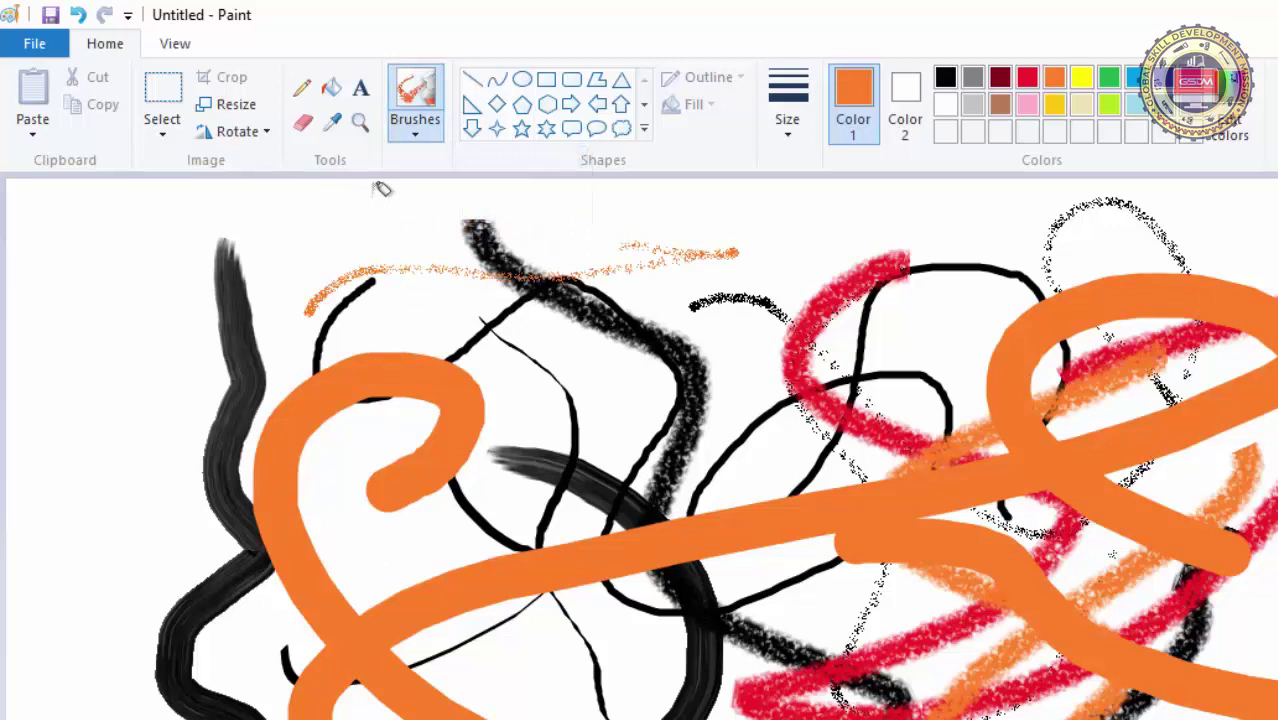
Paint thick orange strokes along the canvas's top and left side with the Oil brush, plus a thinner diagonal one
left_click(412, 139)
left_click(418, 222)
mouse_move(289, 217)
left_mouse_down()
mouse_move(424, 342)
mouse_move(345, 358)
mouse_move(440, 198)
mouse_move(15, 305)
left_mouse_up()
mouse_move(60, 325)
left_mouse_down()
mouse_move(30, 712)
mouse_move(135, 380)
mouse_move(172, 552)
mouse_move(112, 712)
left_mouse_up()
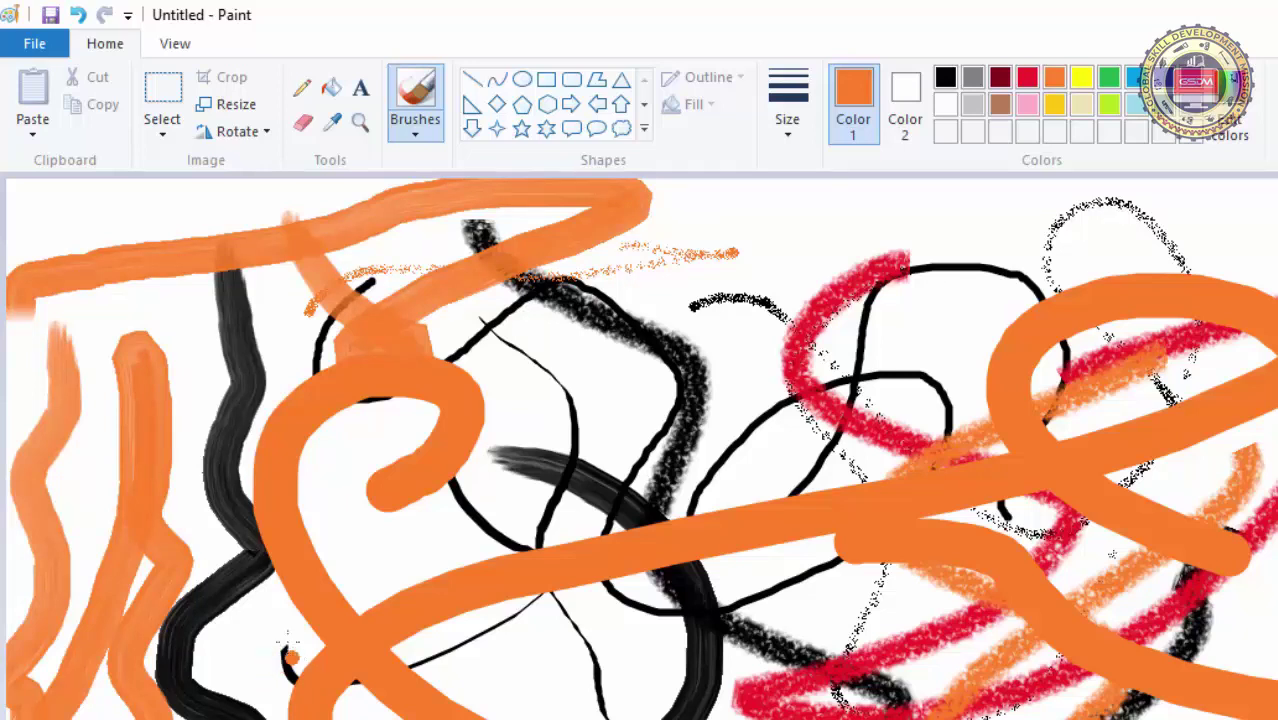
left_click_drag(267, 637, 608, 463)
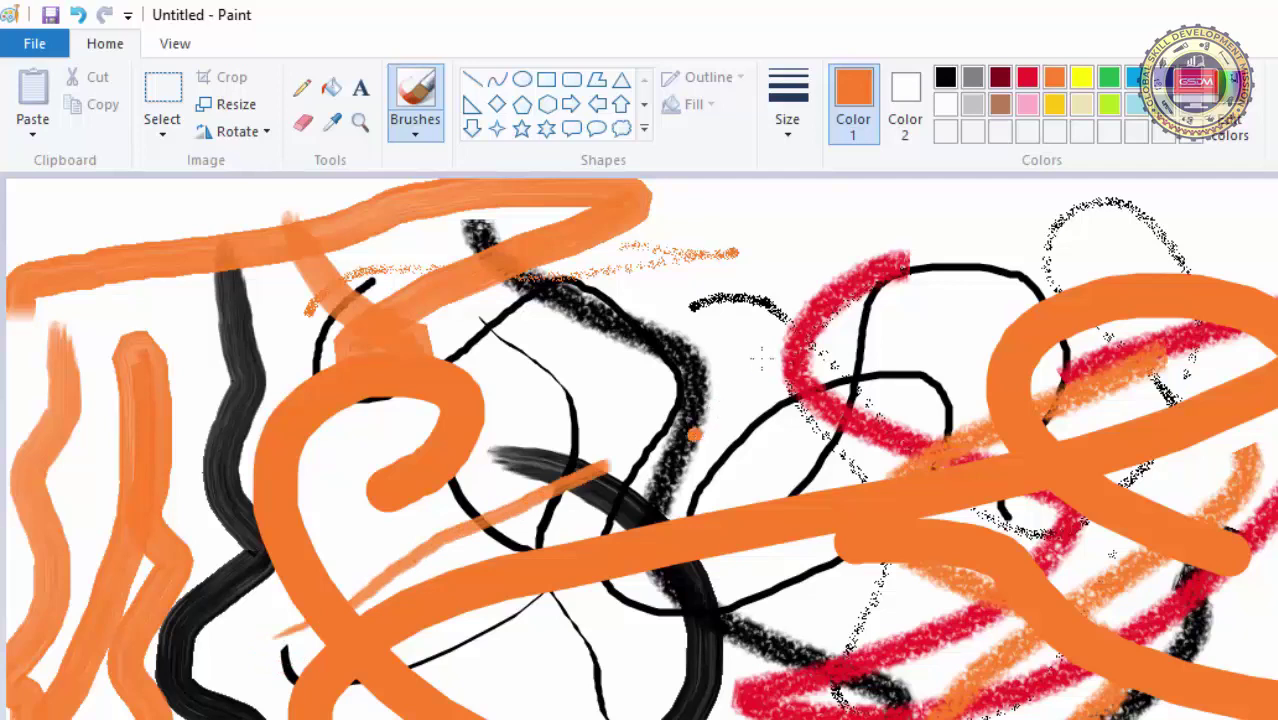
View the available stroke widths for the Oil brush
left_click(787, 141)
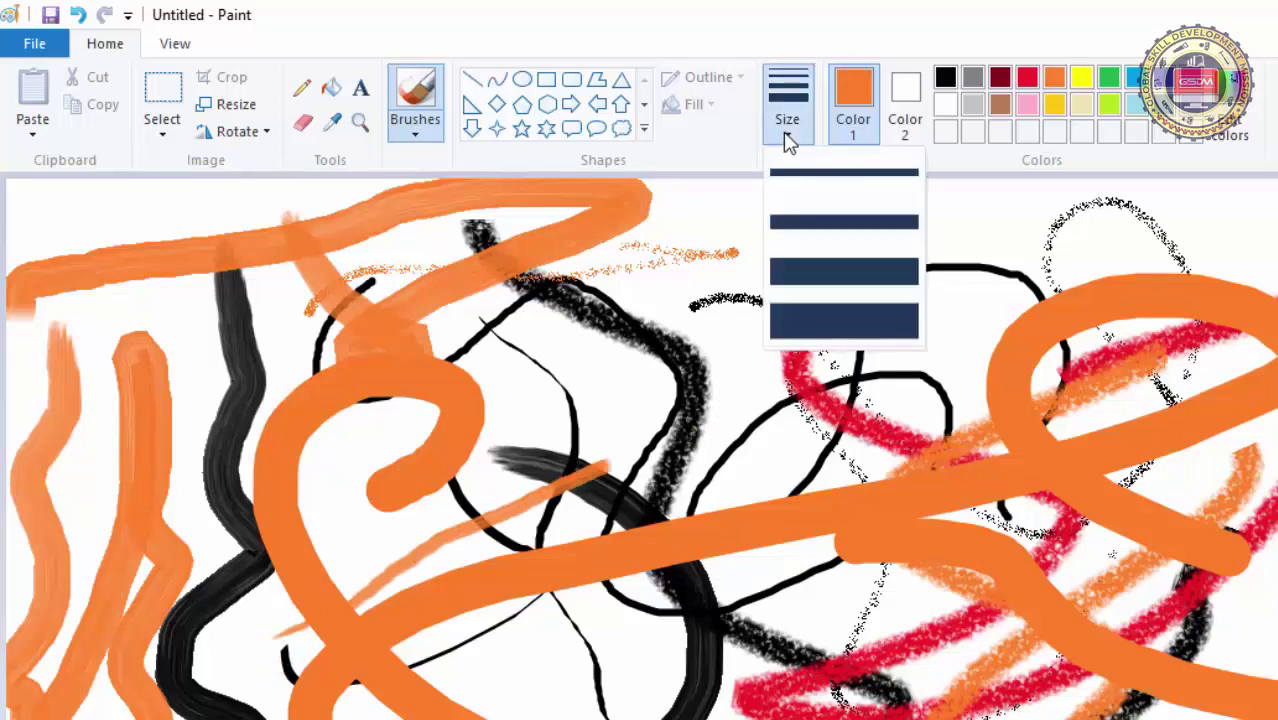
left_click(786, 141)
left_click(779, 137)
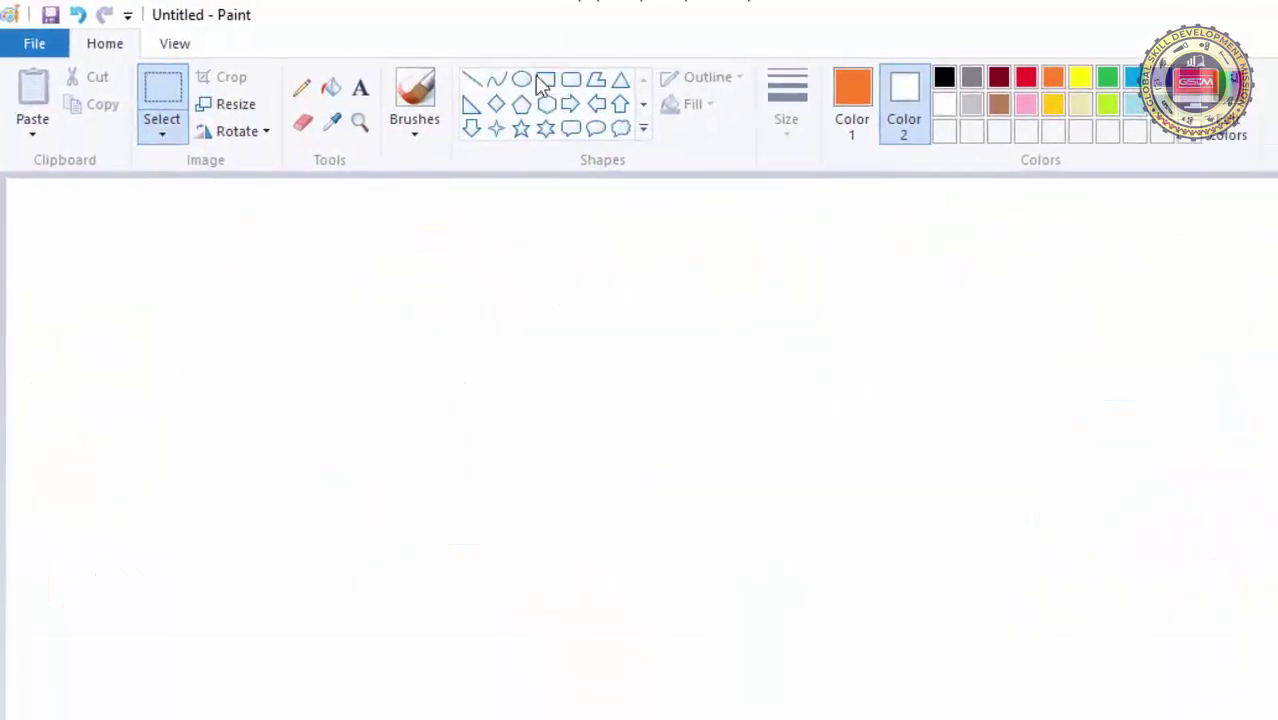
Draw an orange five-point star in the upper left of the blank canvas
left_click(644, 131)
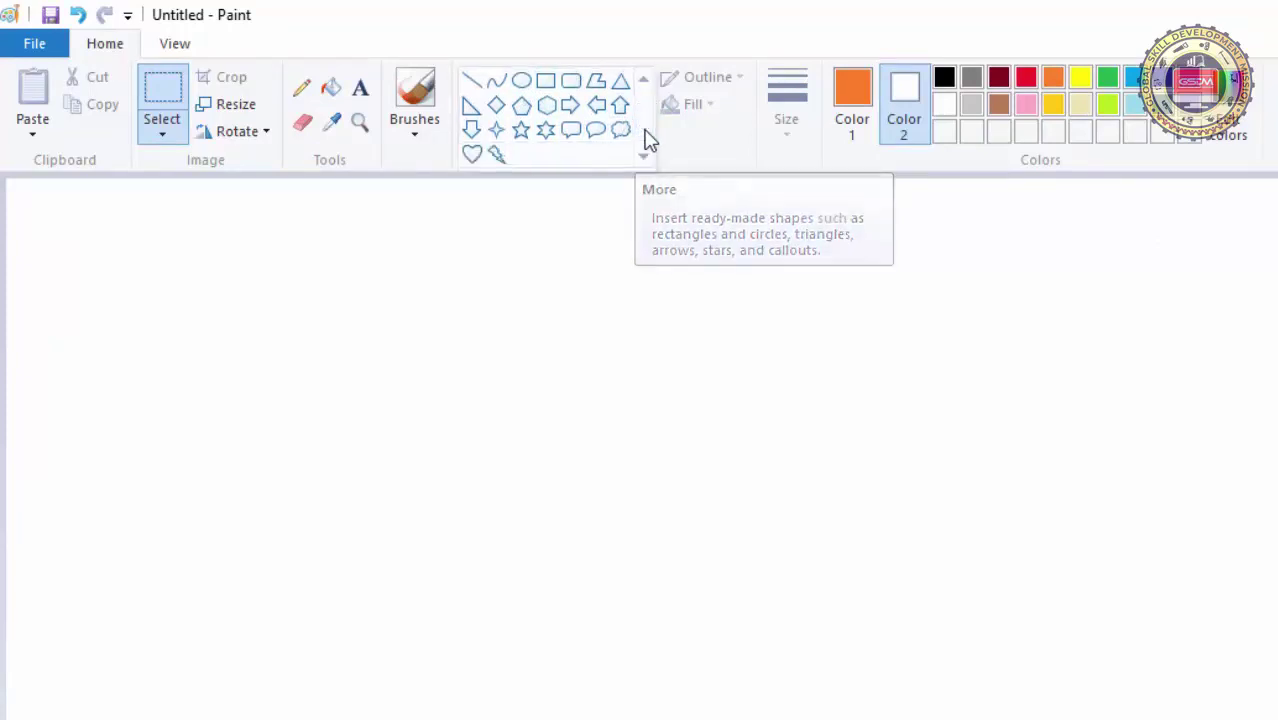
left_click(523, 136)
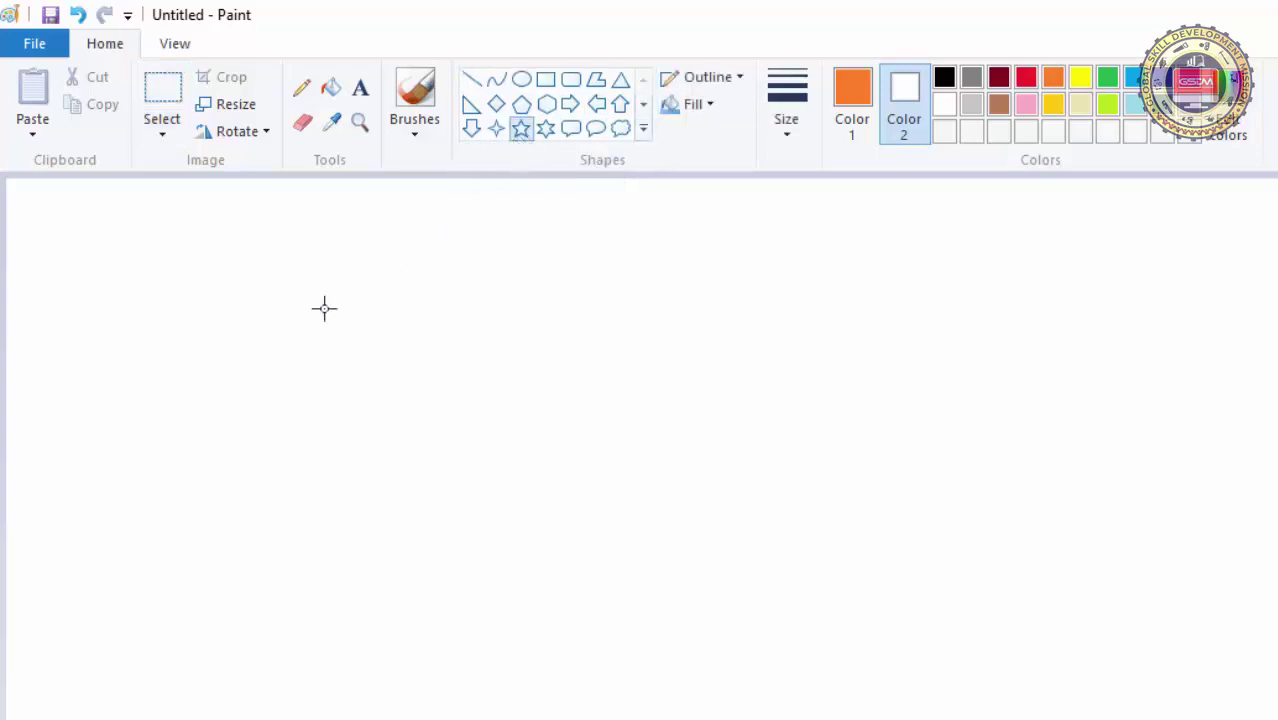
left_click_drag(89, 279, 327, 472)
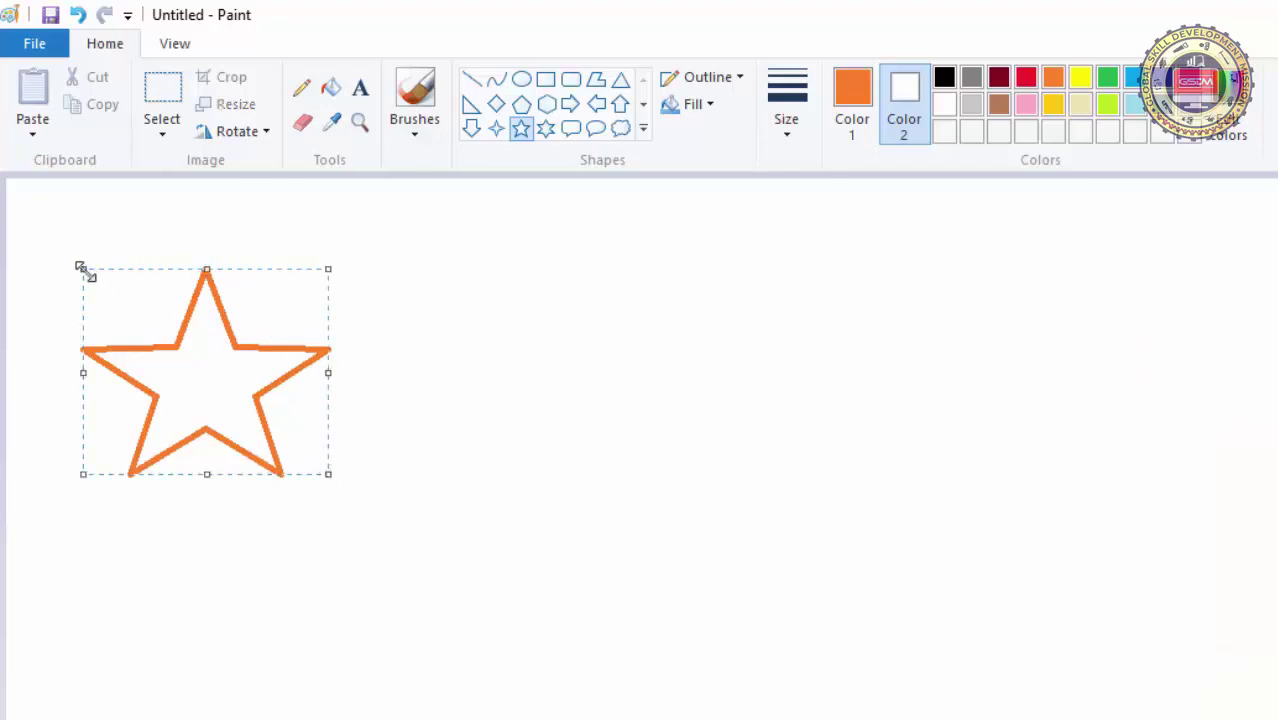
Resize the star several times by its corner and side handles, leaving it slightly smaller than first drawn
mouse_move(331, 471)
left_mouse_down()
mouse_move(356, 492)
mouse_move(310, 461)
left_mouse_up()
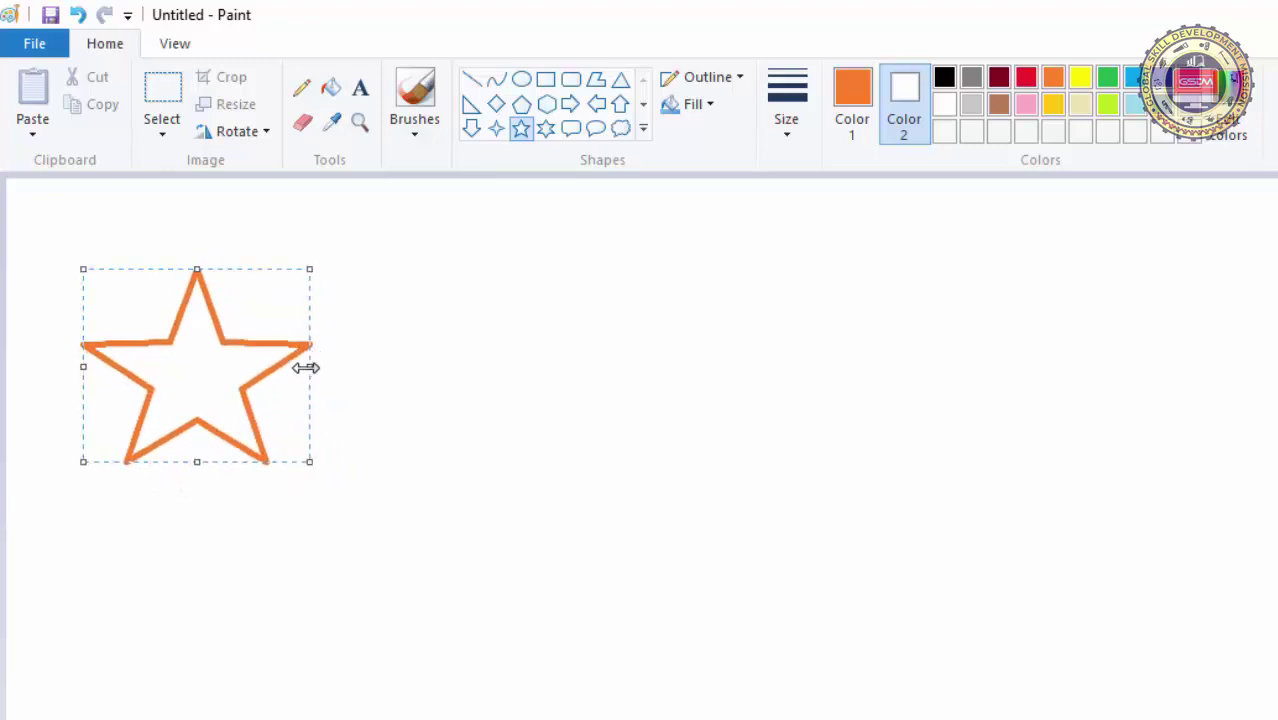
mouse_move(306, 367)
left_mouse_down()
mouse_move(331, 362)
mouse_move(310, 362)
left_mouse_up()
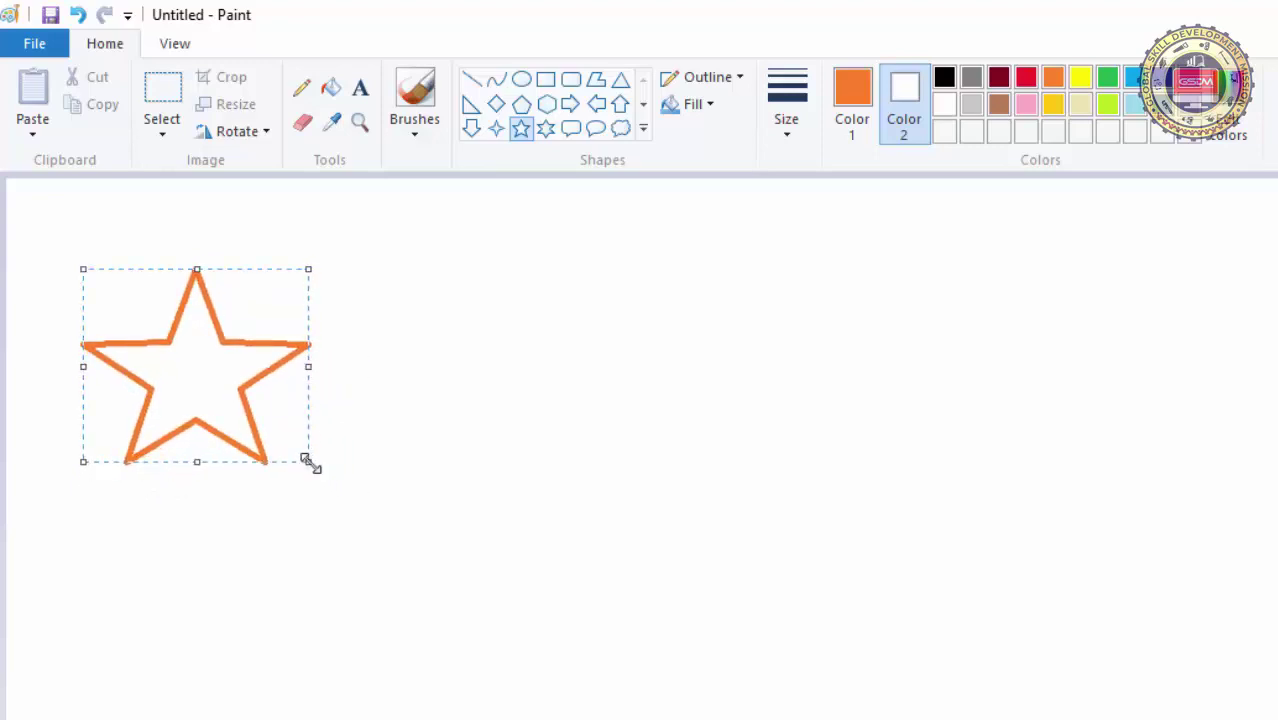
left_click_drag(308, 461, 324, 466)
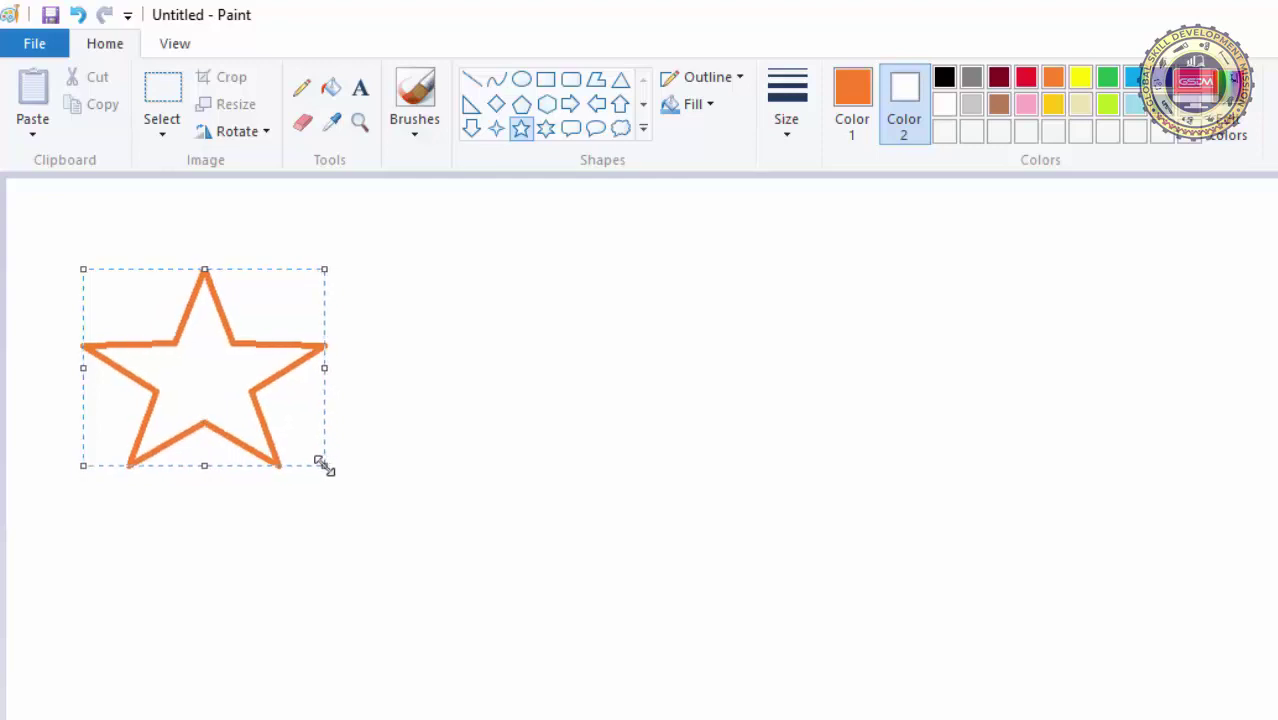
mouse_move(326, 369)
left_mouse_down()
mouse_move(359, 368)
mouse_move(322, 368)
left_mouse_up()
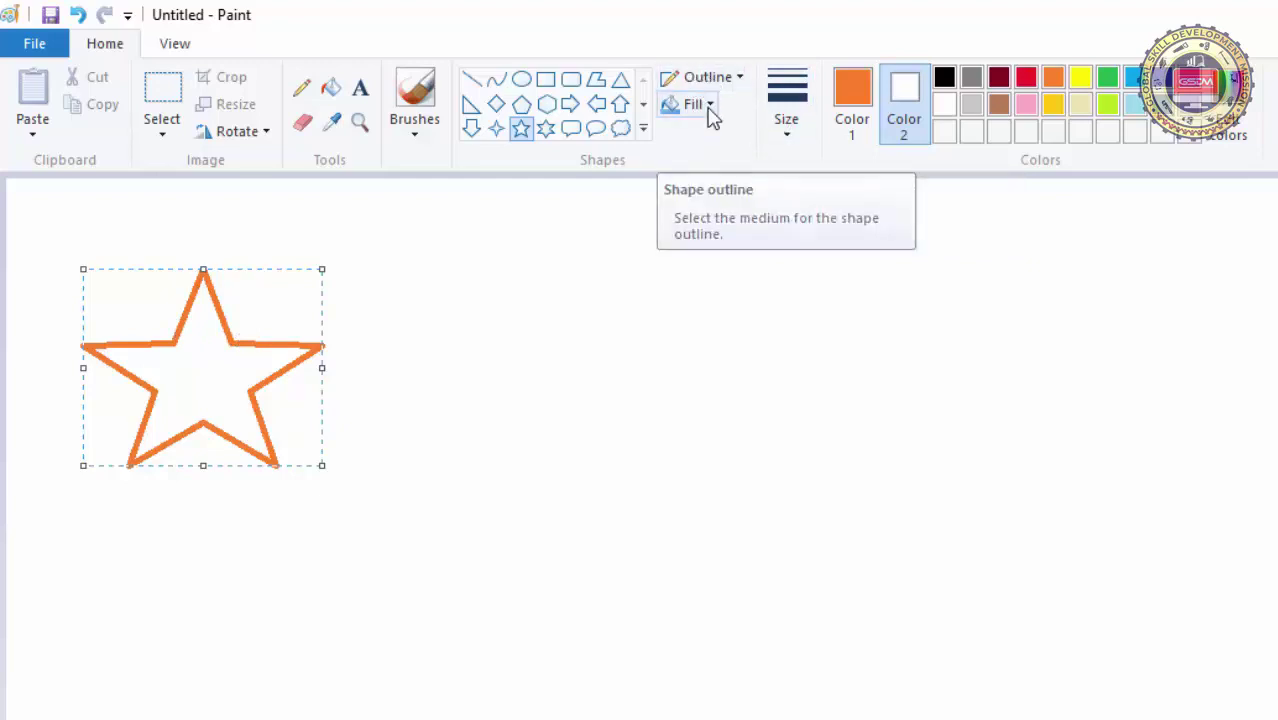
Preview outline styles such as Oil on the star without applying one
left_click(728, 80)
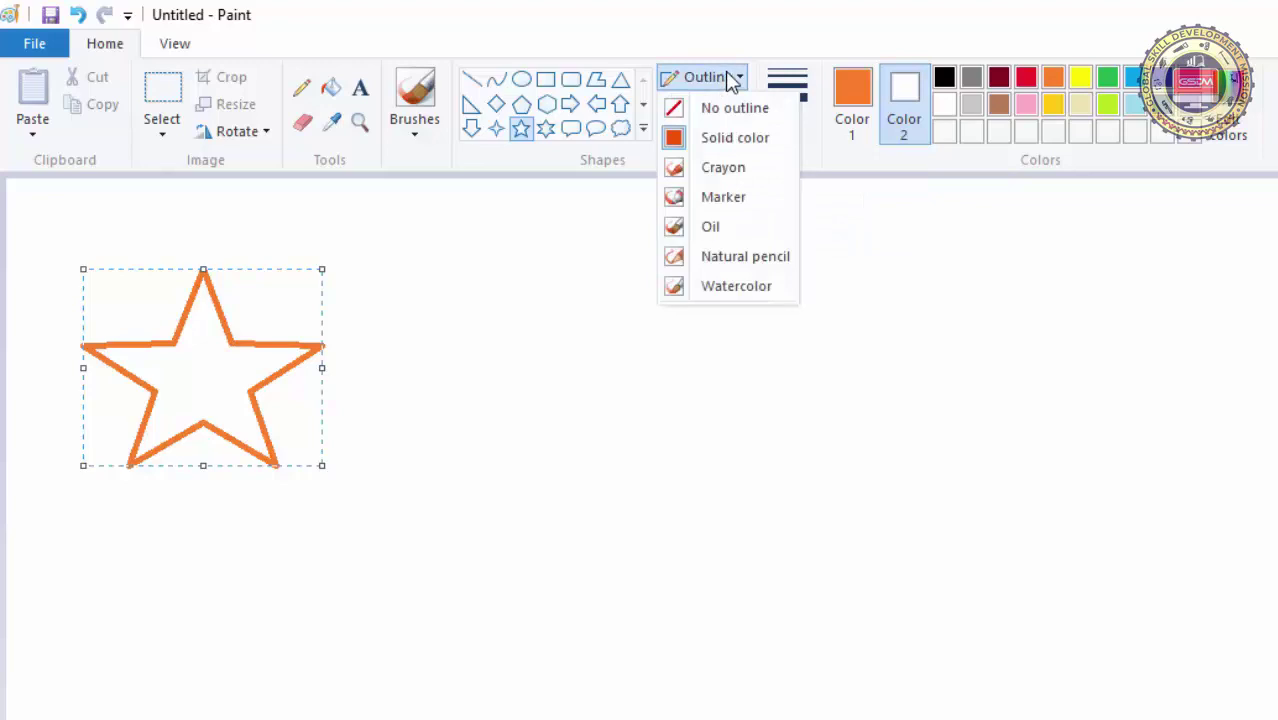
left_click(730, 82)
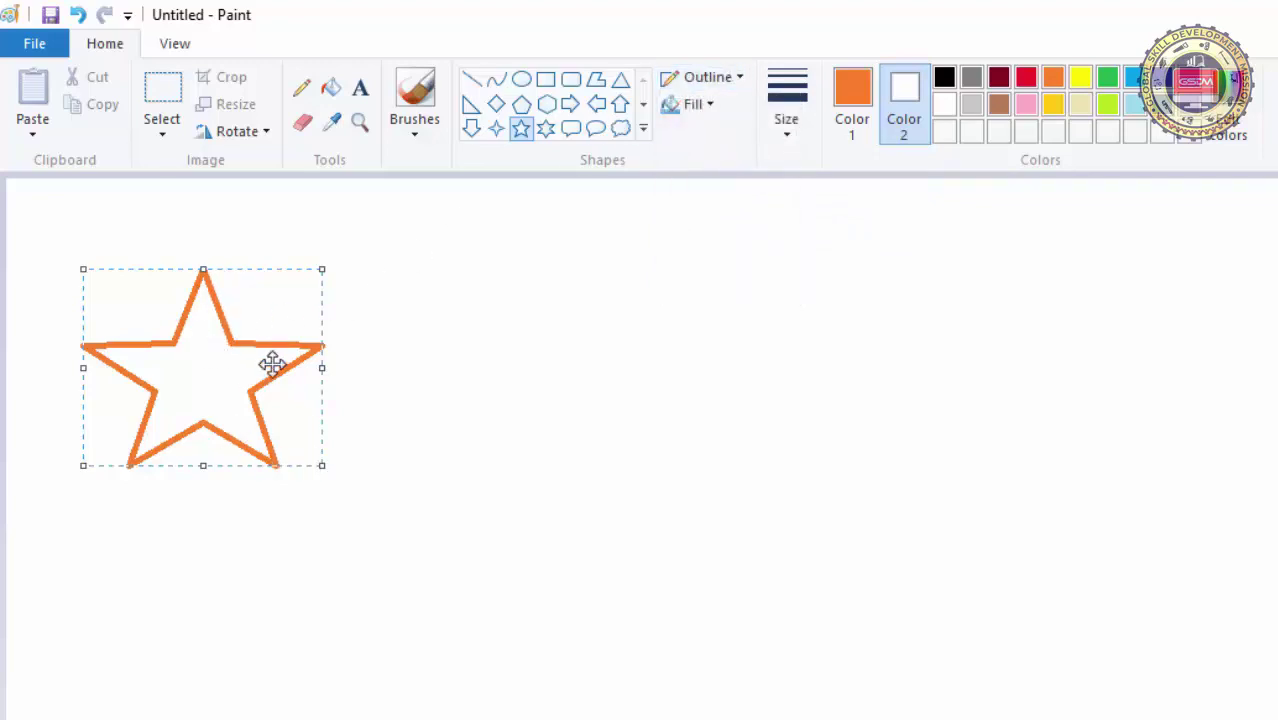
left_click(742, 80)
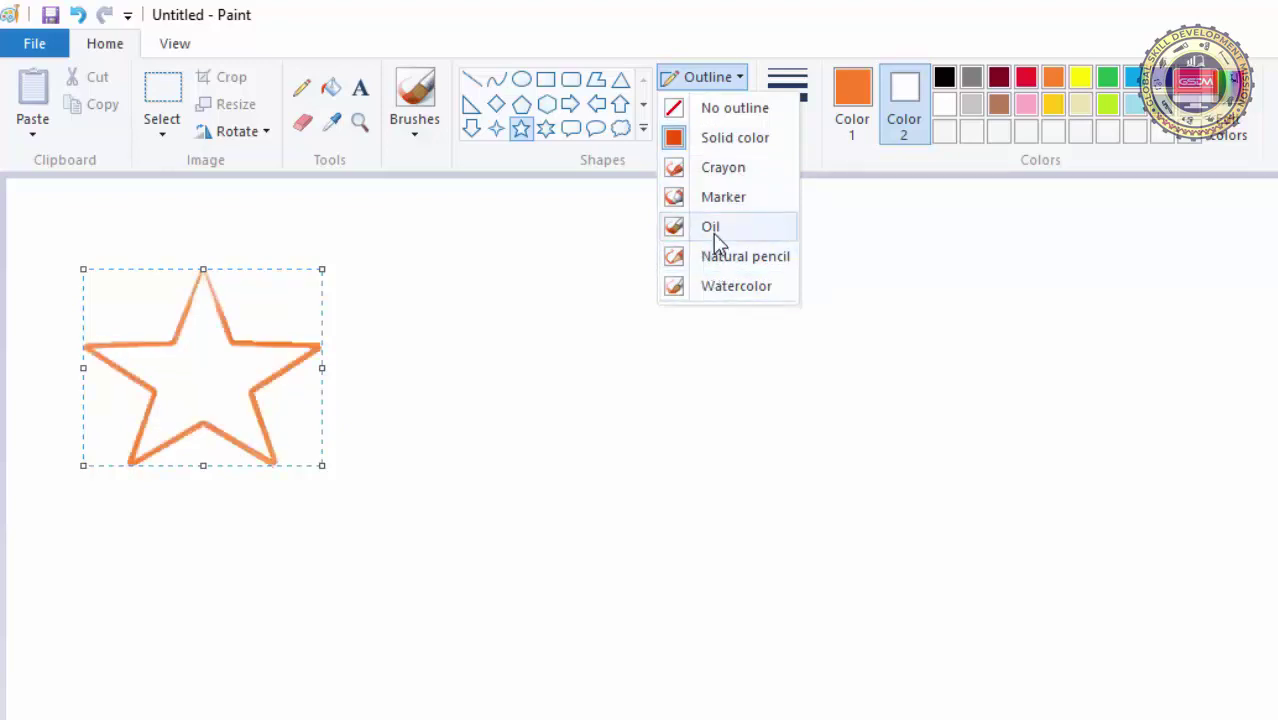
left_click(708, 77)
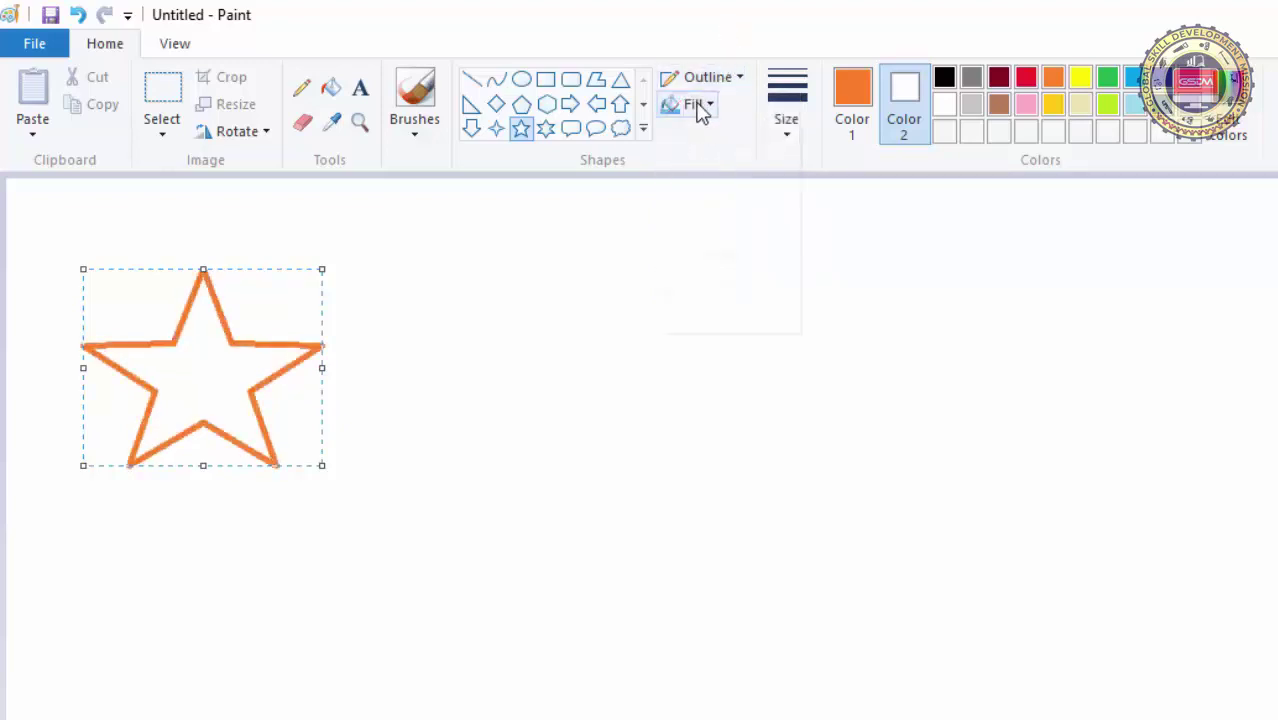
Give the star a Solid color fill and set Color 2 to gold
left_click(700, 106)
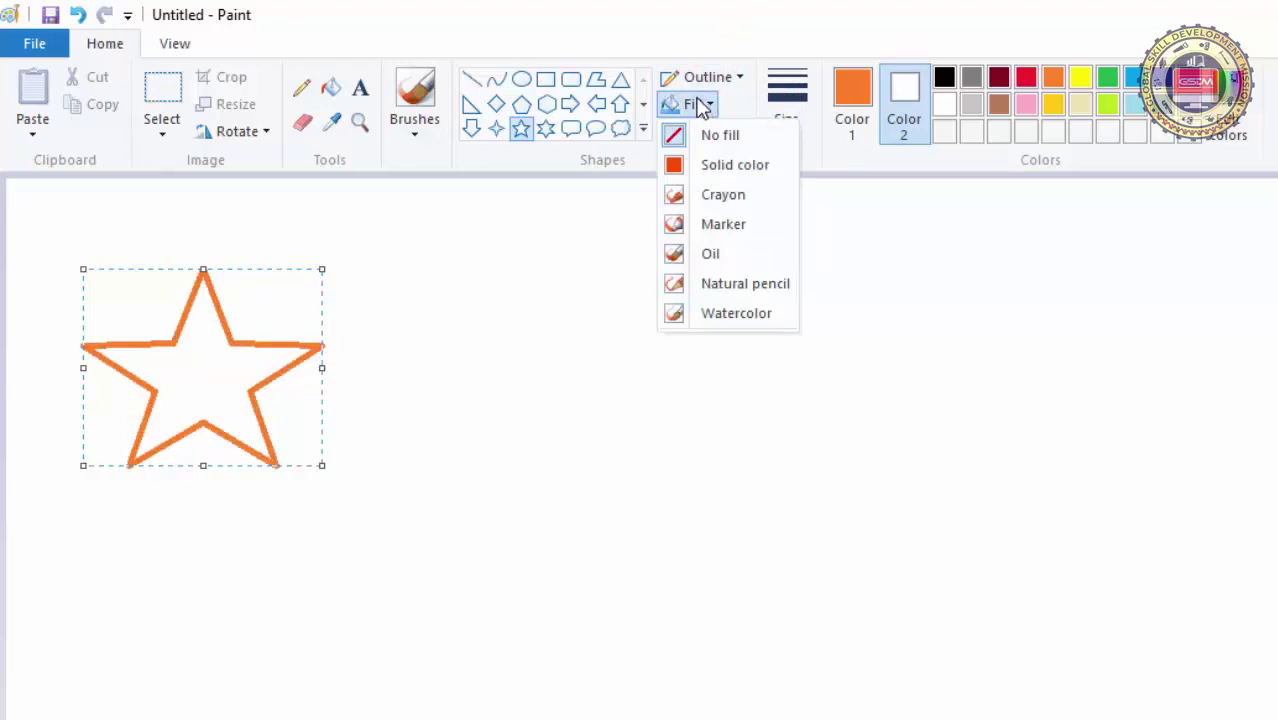
left_click(726, 167)
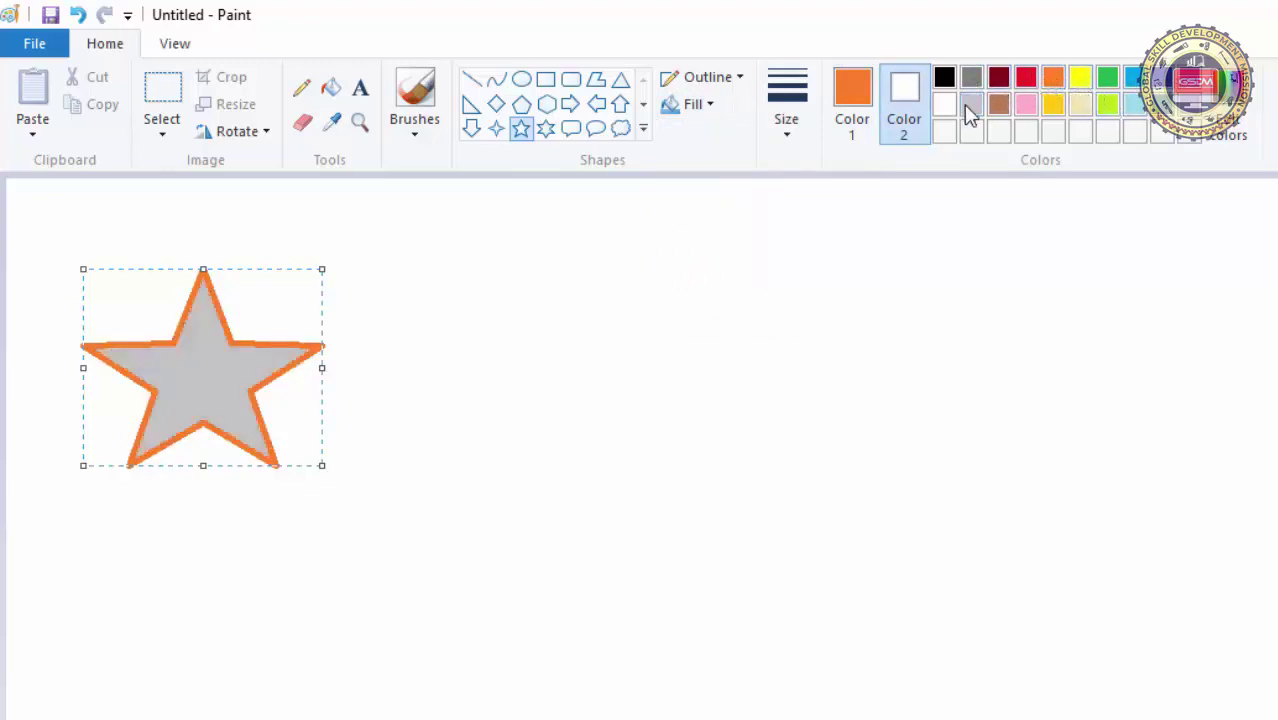
left_click(1056, 105)
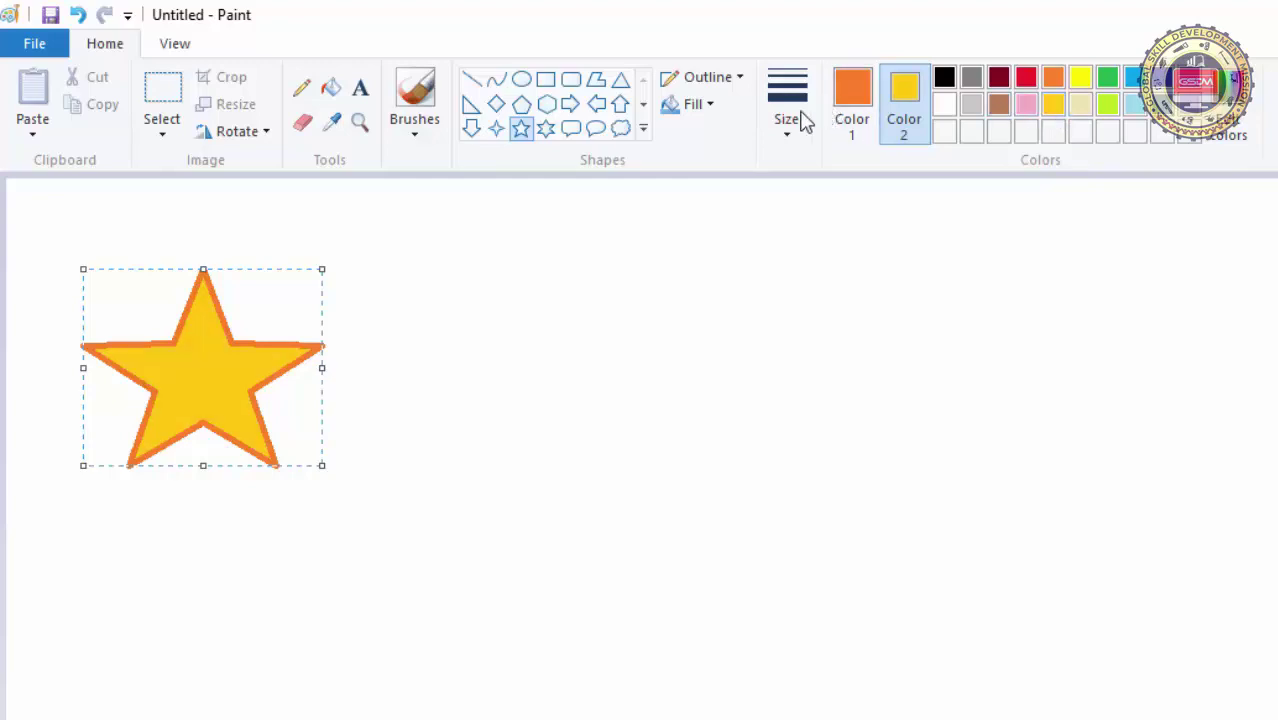
Browse the star's fill styles without applying one and set its outline to the thickest size
left_click(706, 105)
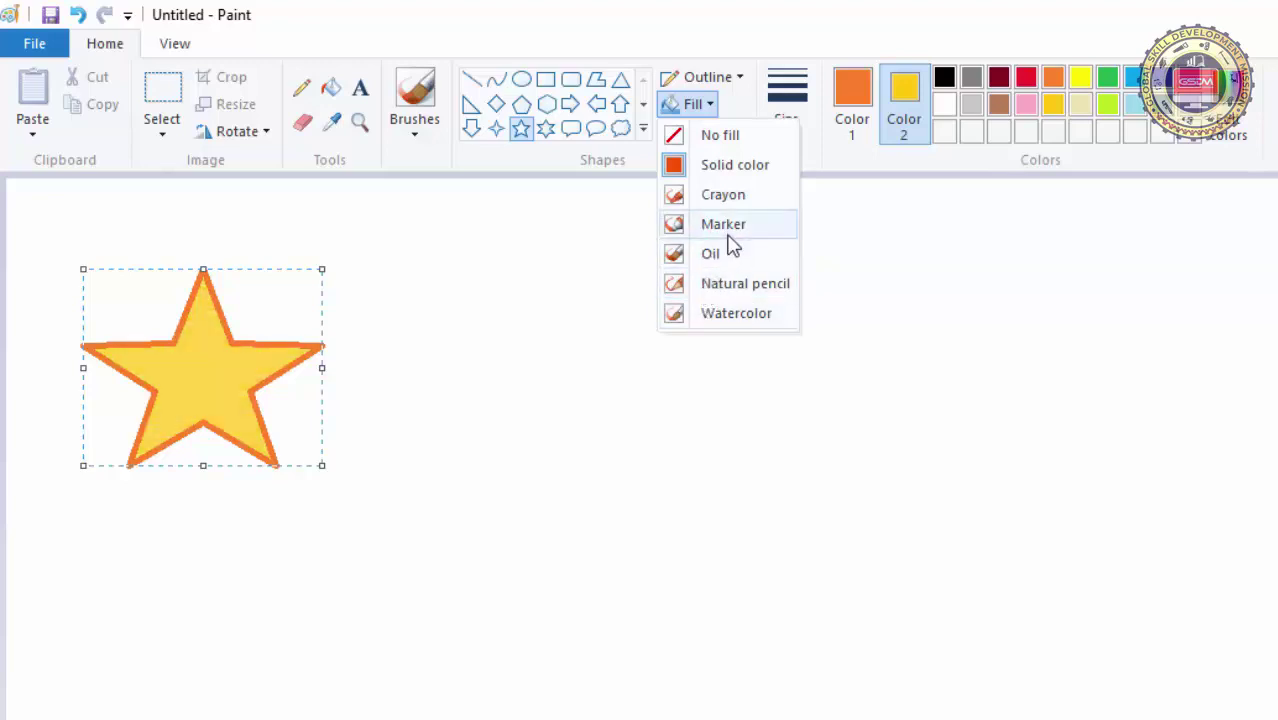
left_click(764, 23)
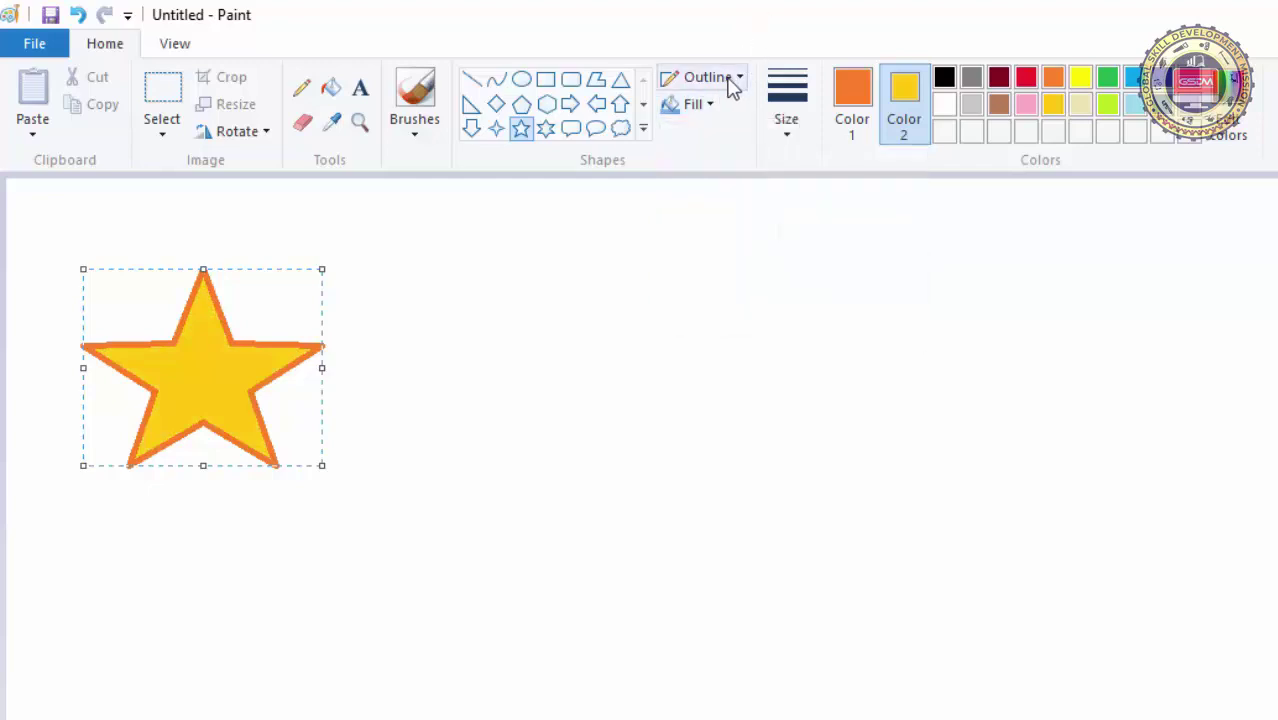
left_click(786, 133)
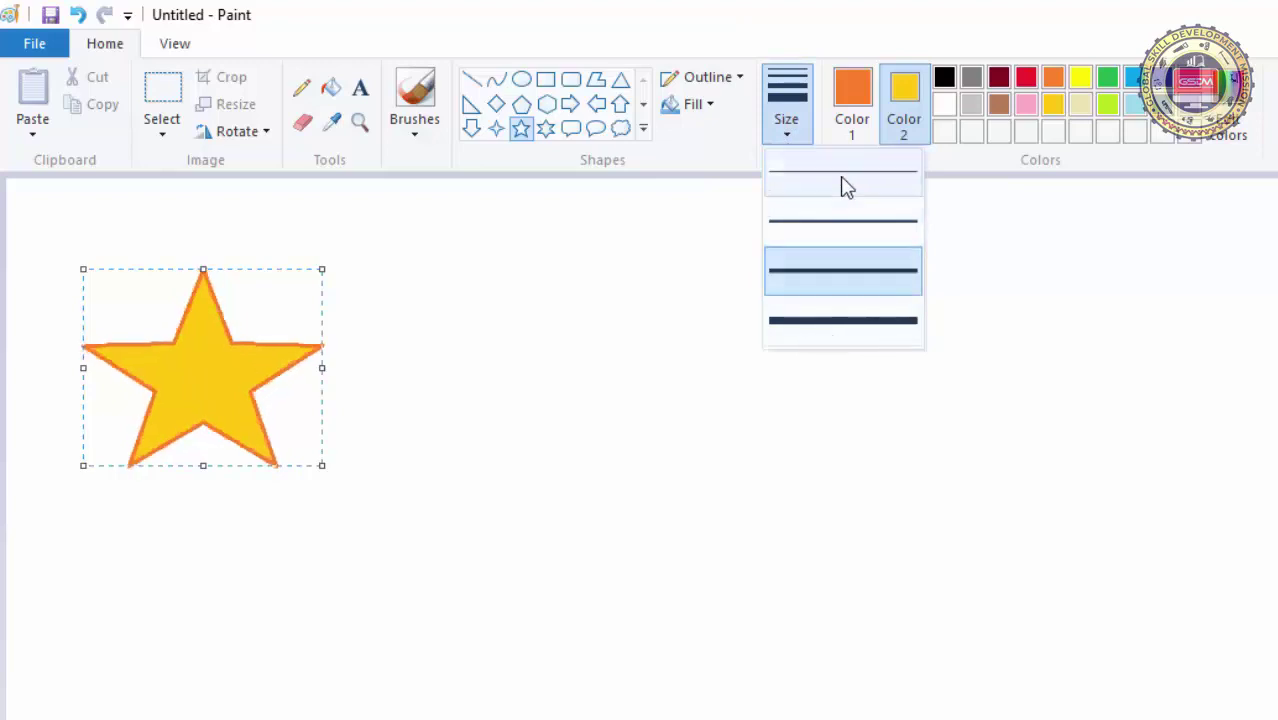
left_click(836, 320)
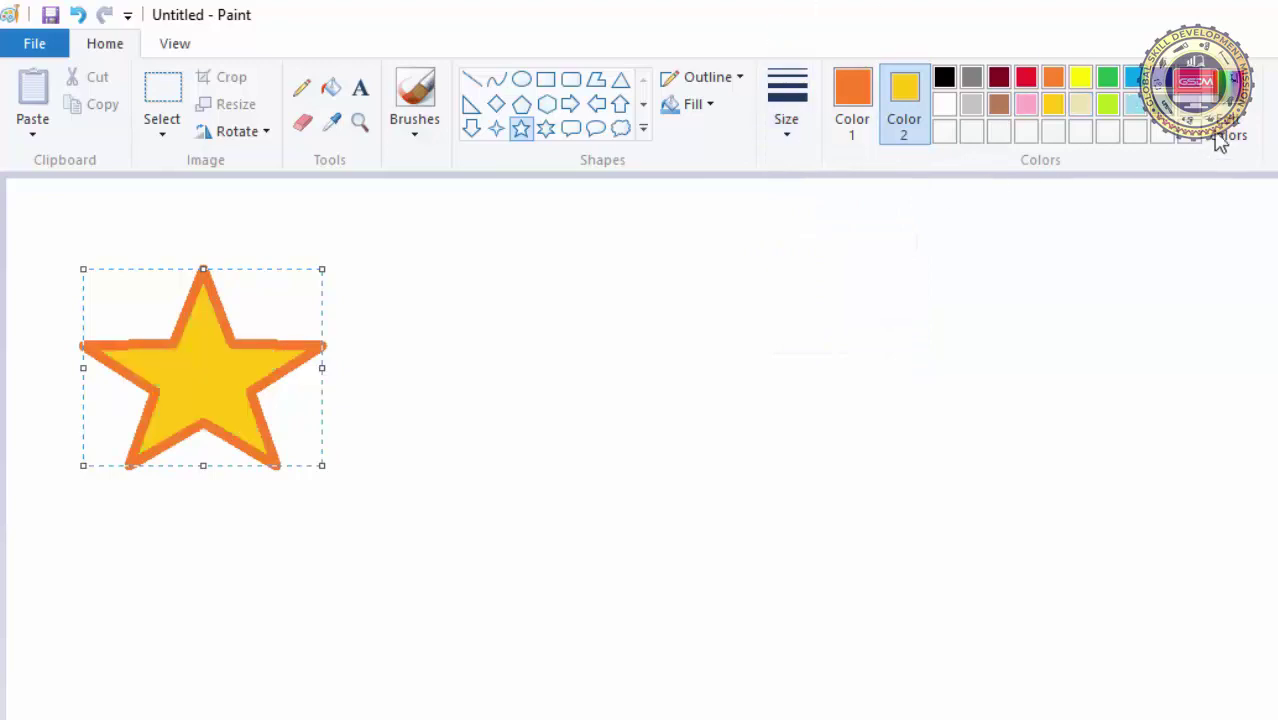
Try several Color 1 swatches such as green and orange on the star's outline, settling on indigo
left_click(862, 124)
left_click(903, 108)
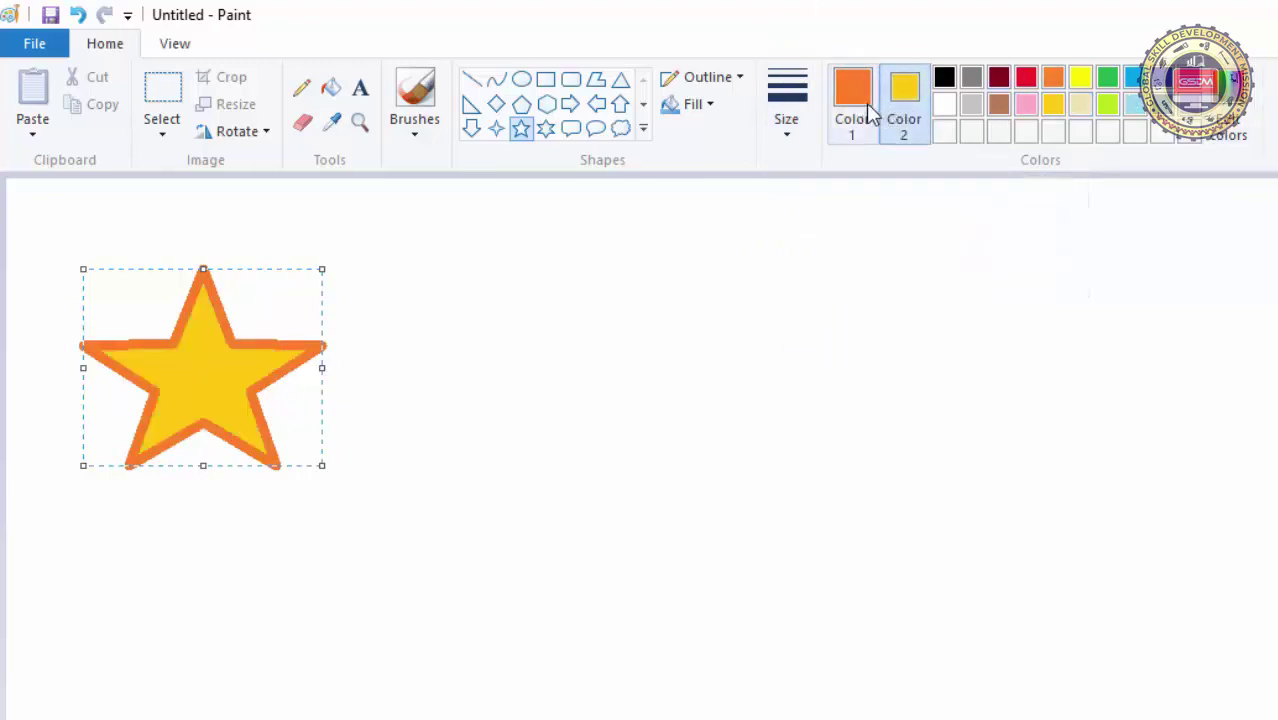
left_click(868, 115)
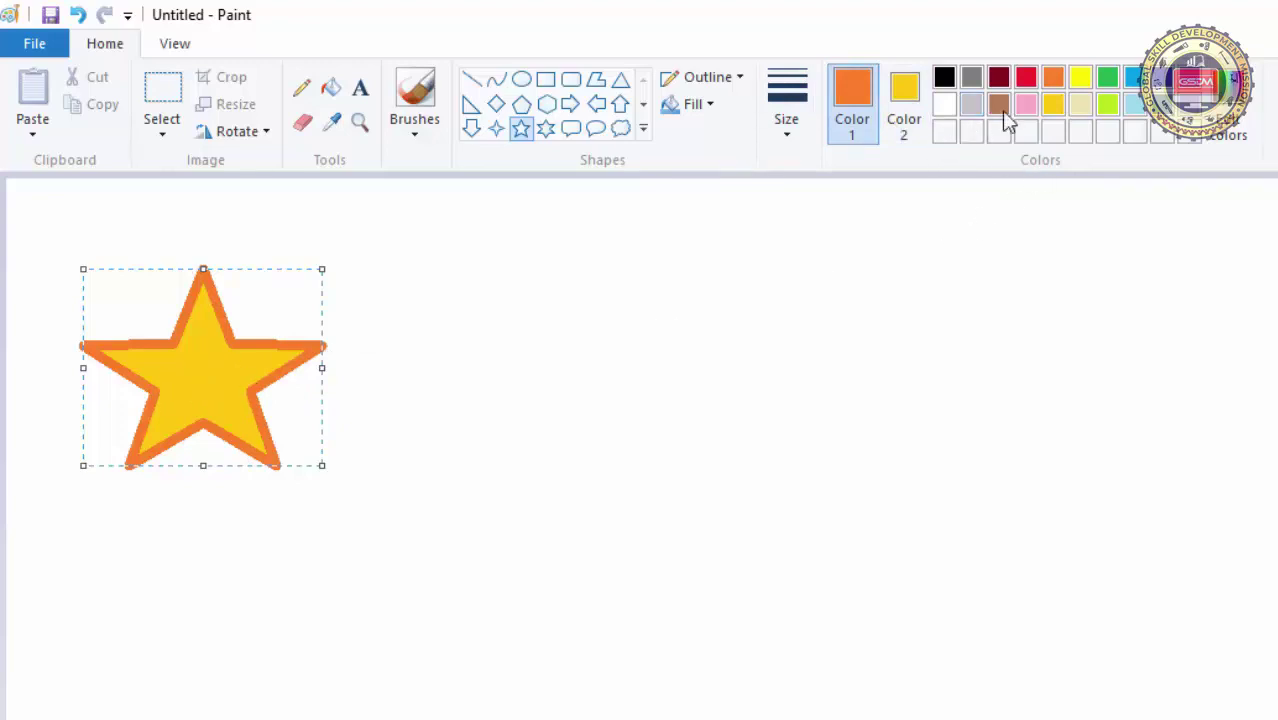
left_click(1106, 80)
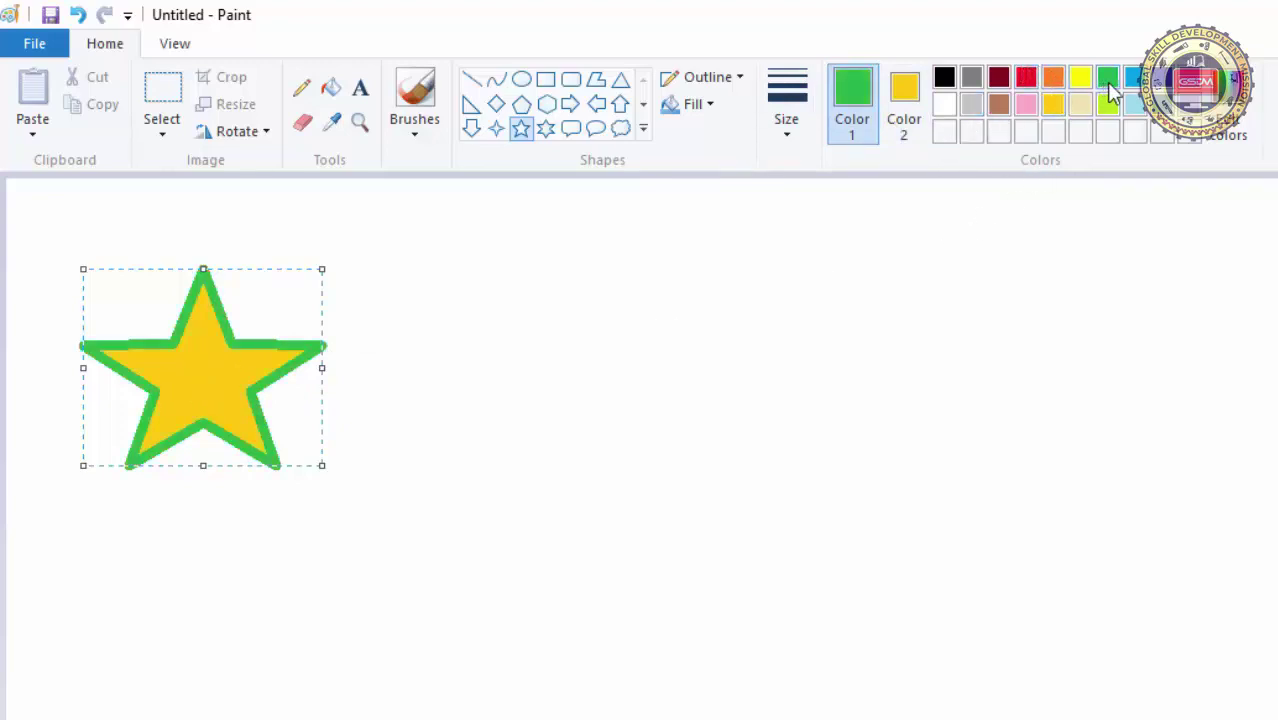
left_click(1133, 80)
left_click(1160, 78)
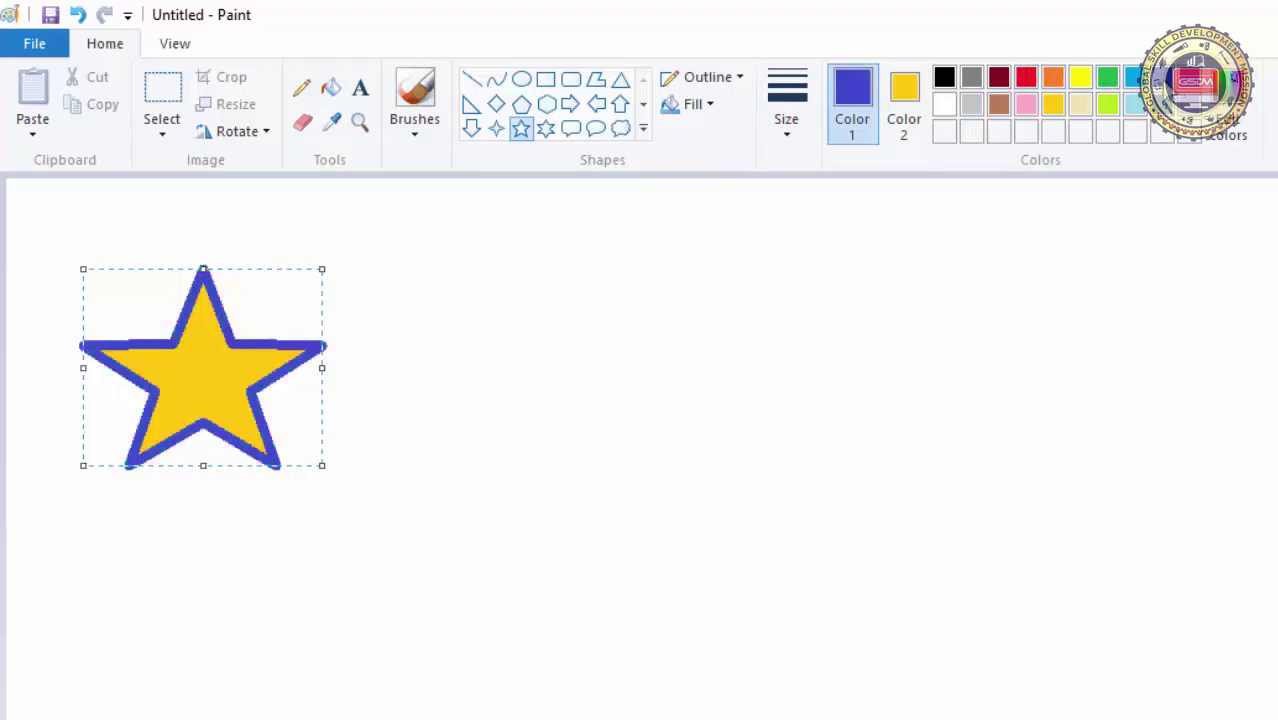
left_click(1047, 88)
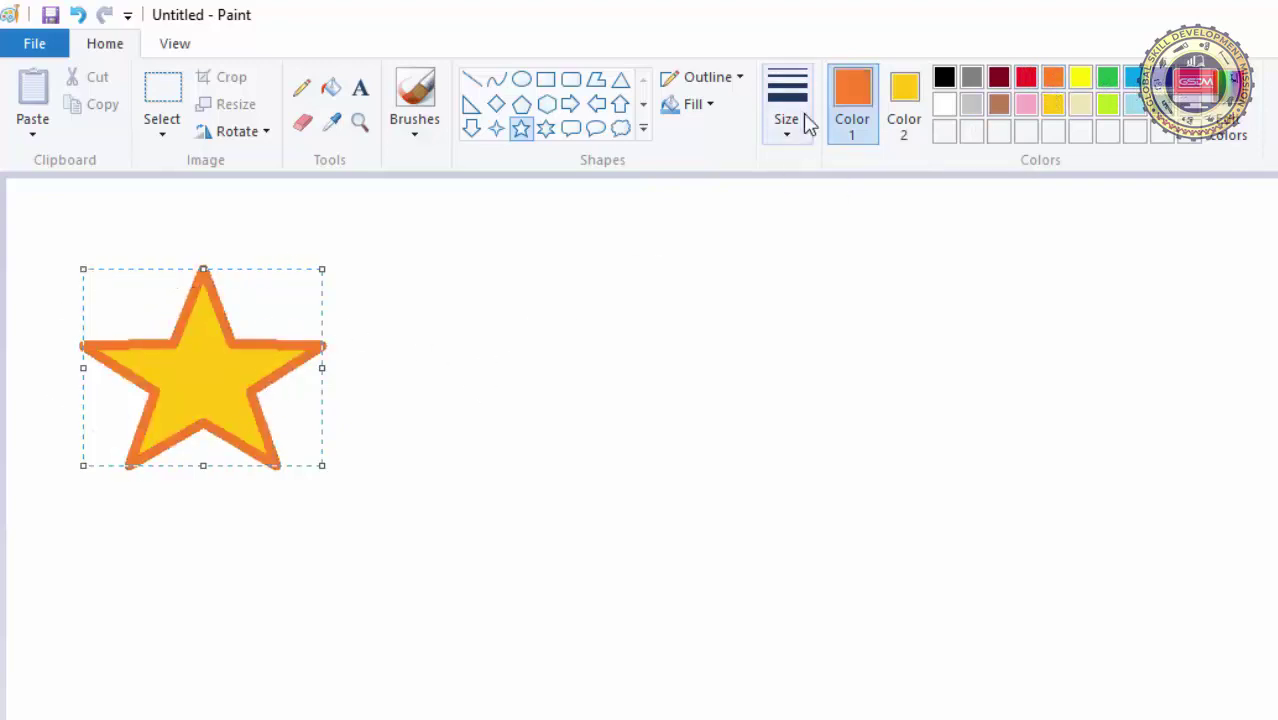
left_click(1107, 80)
left_click(1160, 80)
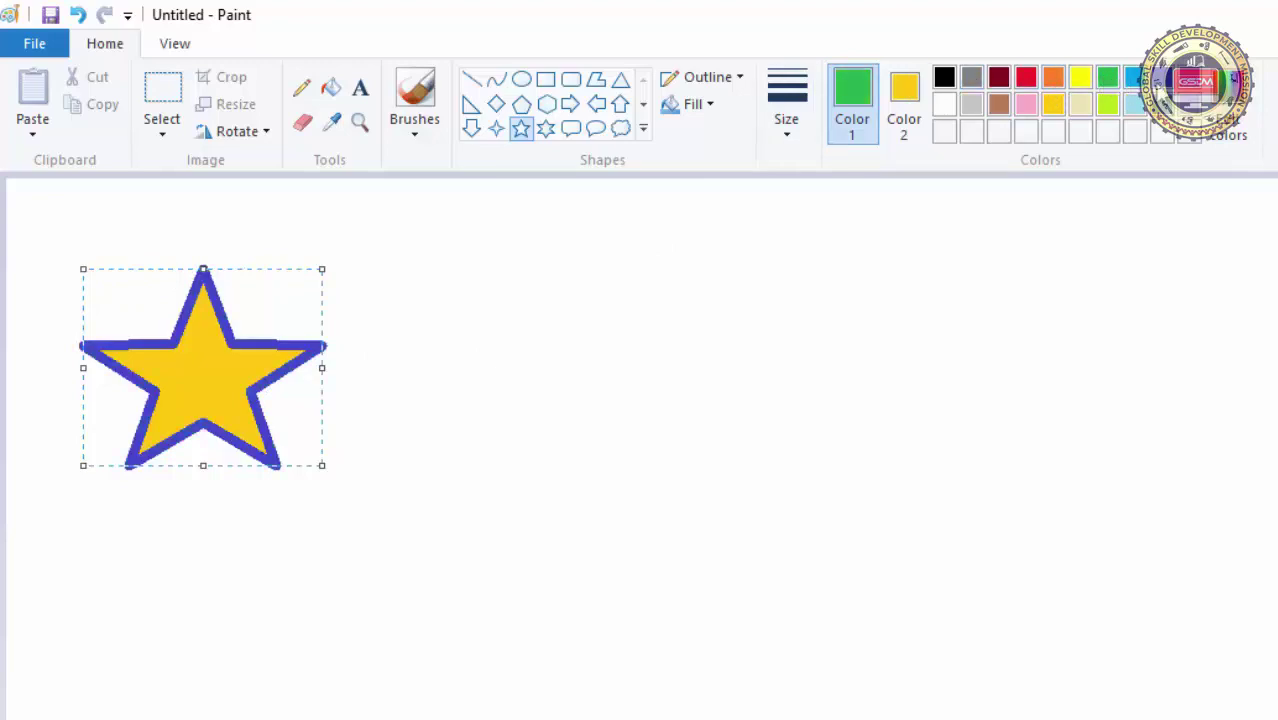
Try indigo and green as the star's fill in Color 2, settling on orange
left_click(915, 100)
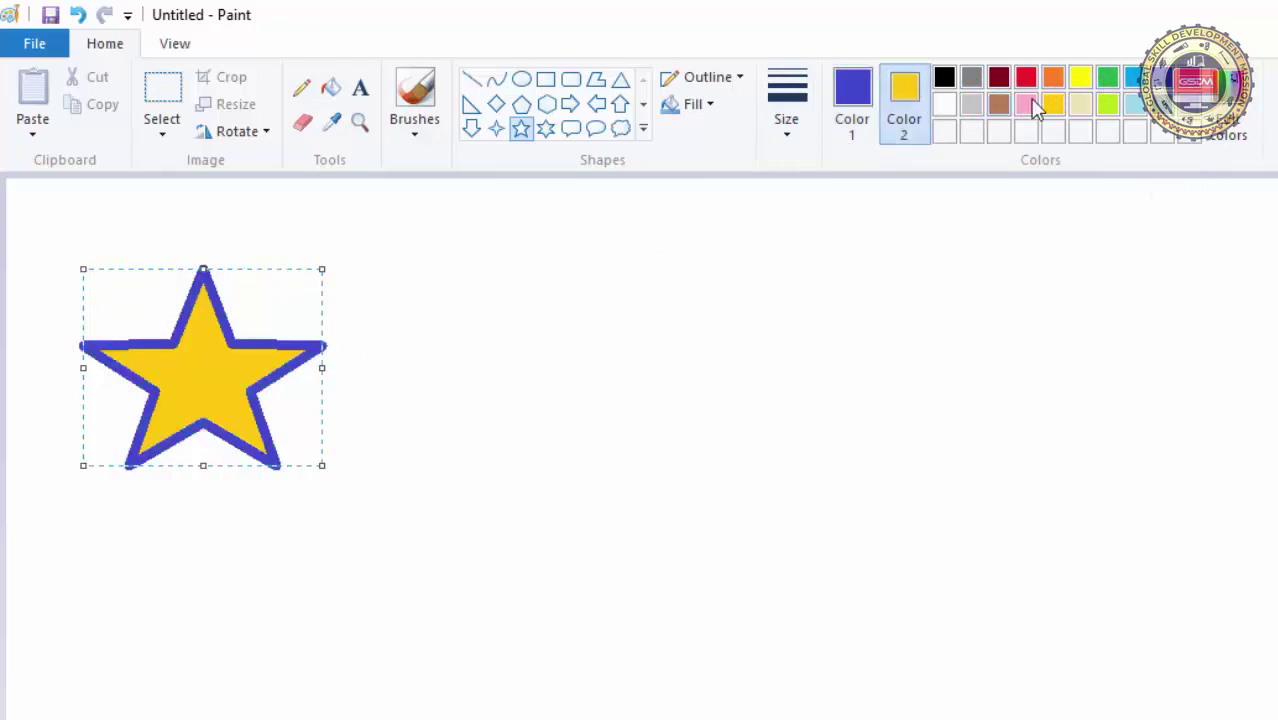
left_click(1134, 104)
left_click(1160, 80)
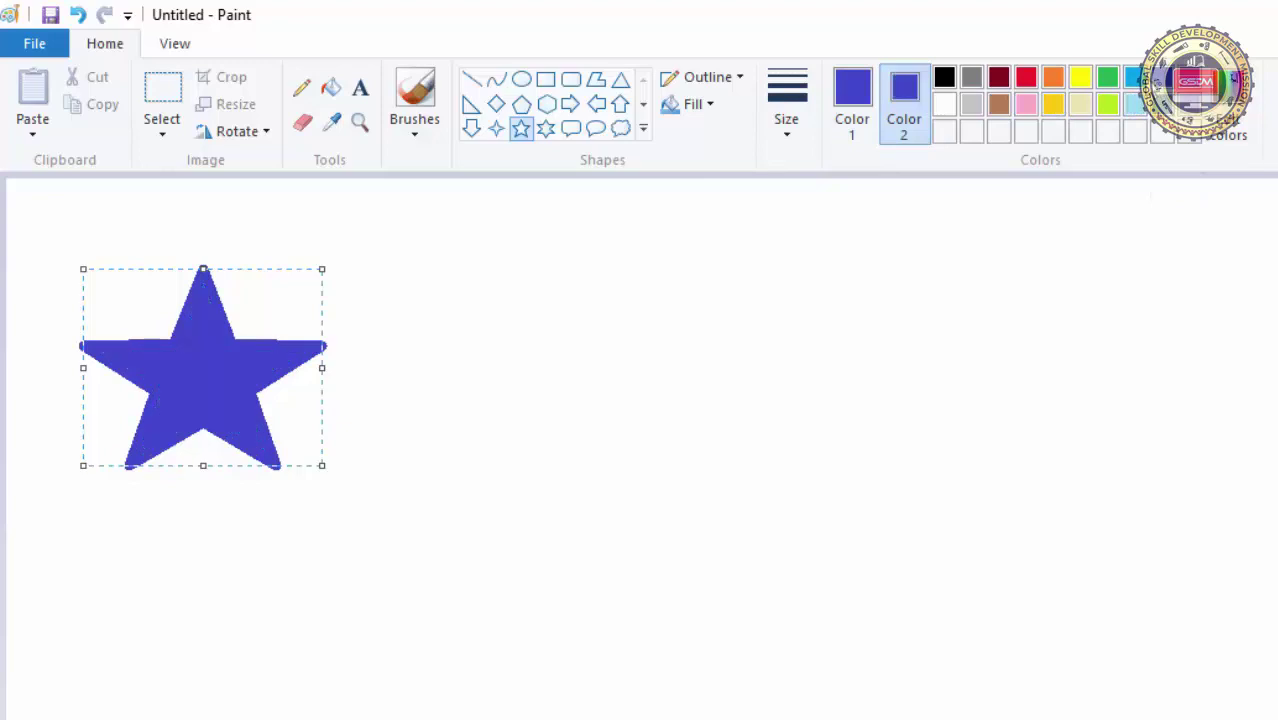
left_click(1114, 78)
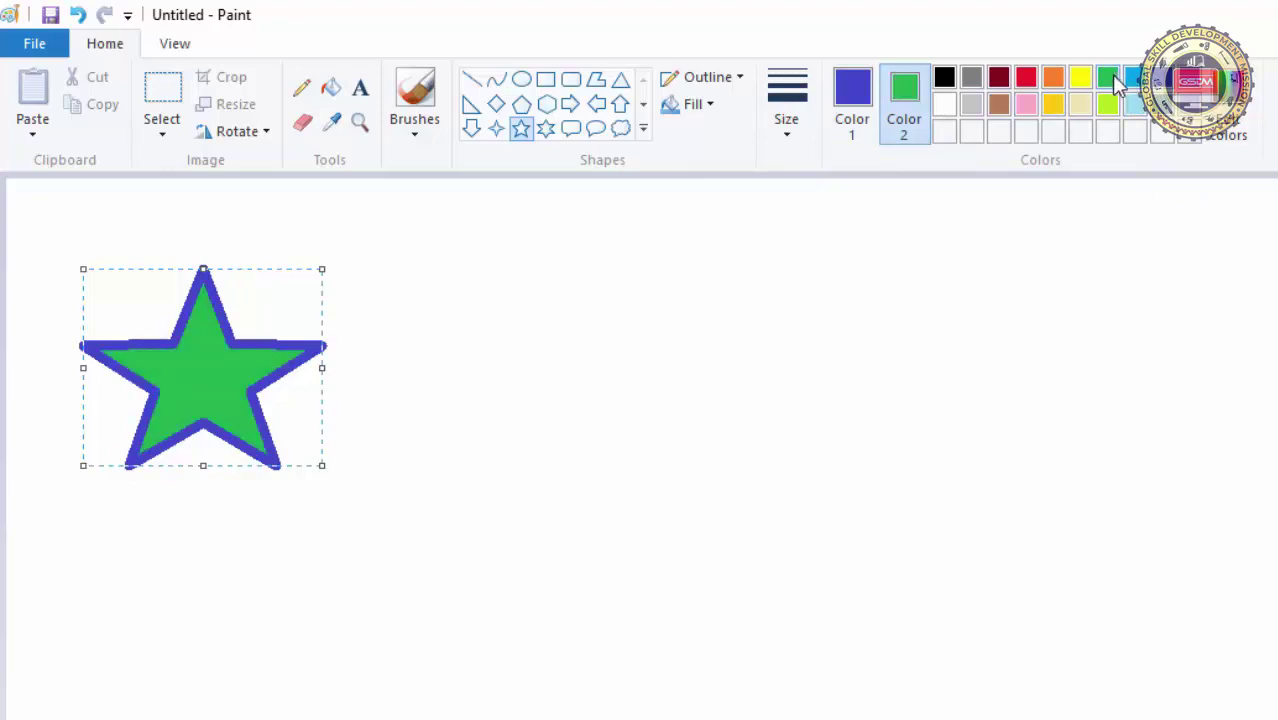
left_click(1058, 80)
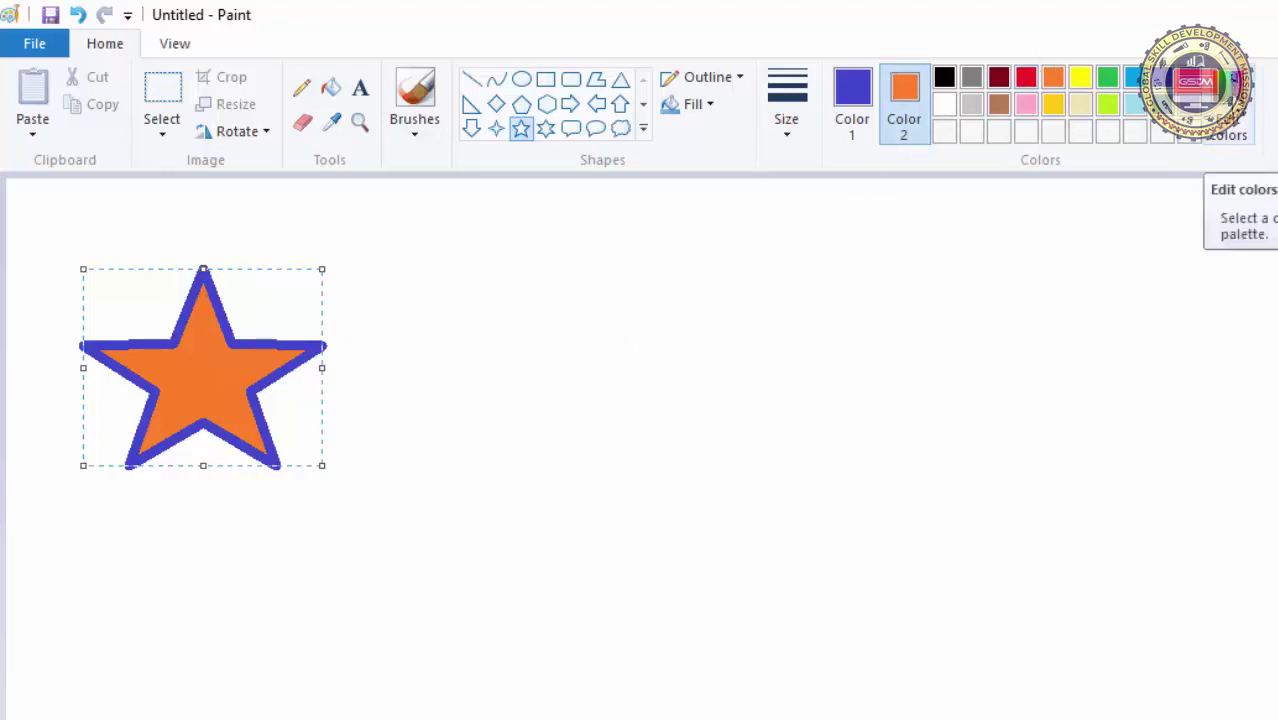
Open the color editor for Color 2, try basic green and a blue, and pick a red with Hue 6 and Sat 197
left_click(1232, 100)
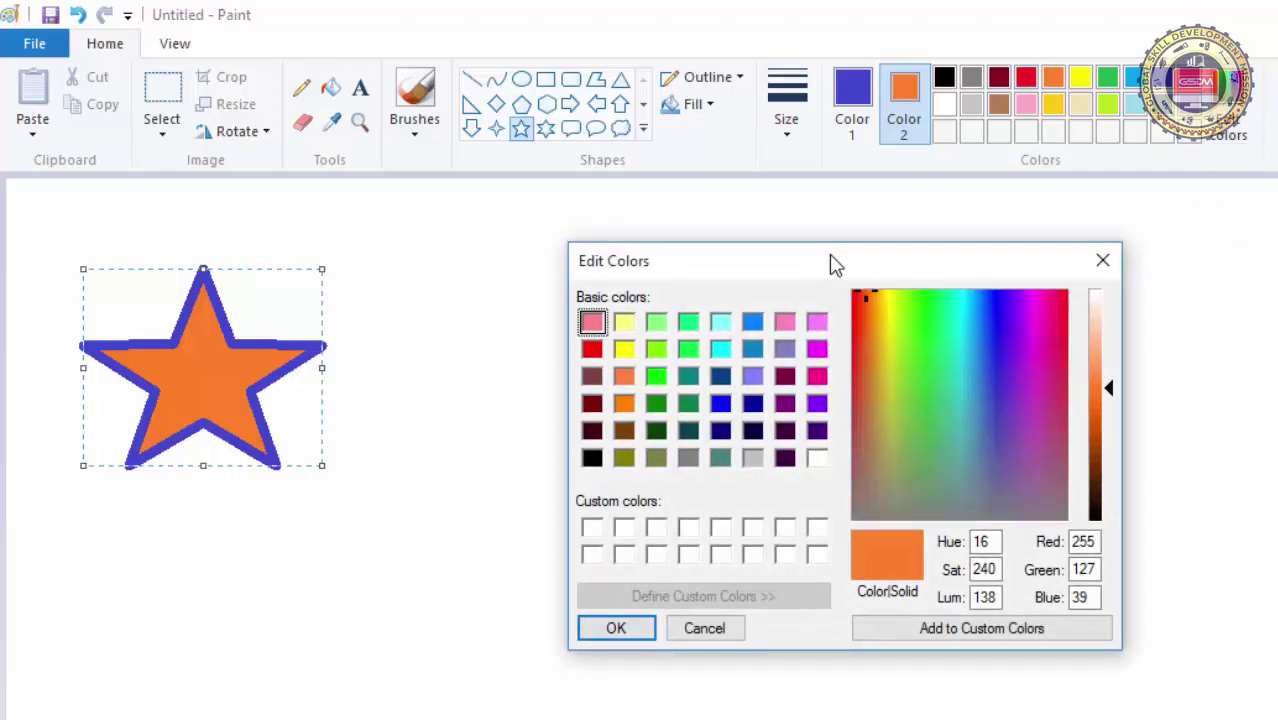
left_click(657, 377)
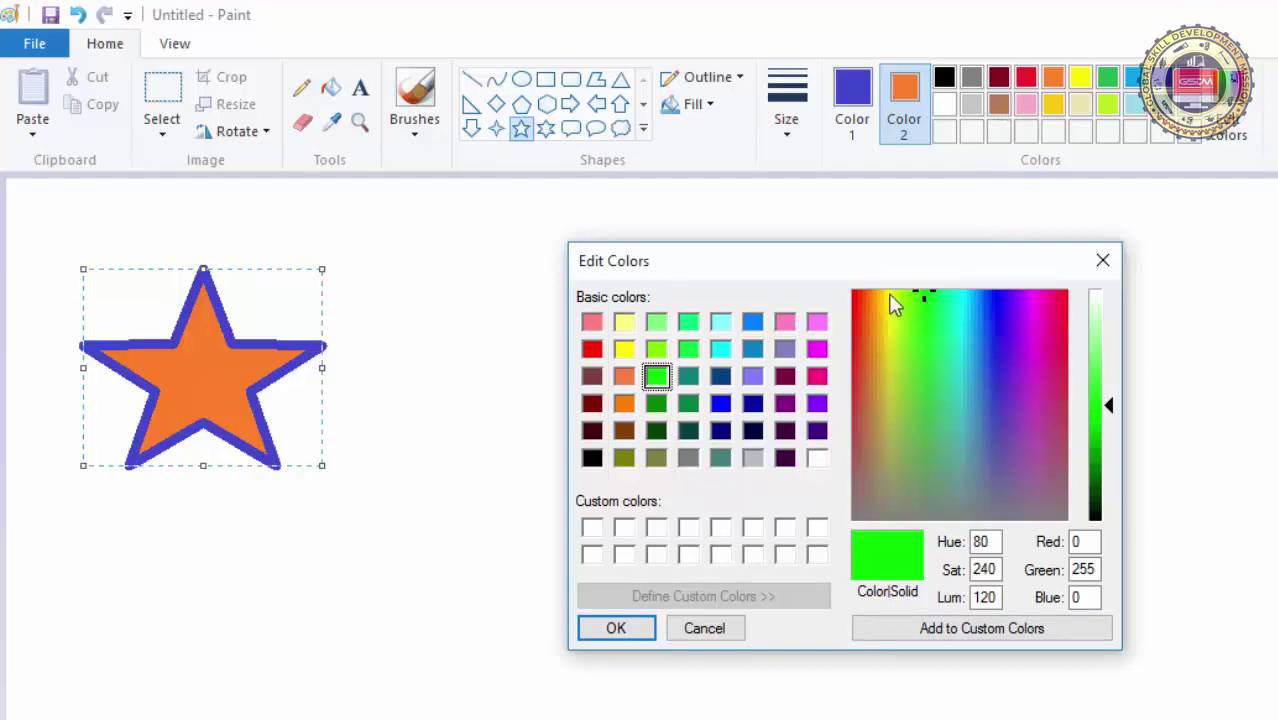
left_click_drag(921, 297, 978, 323)
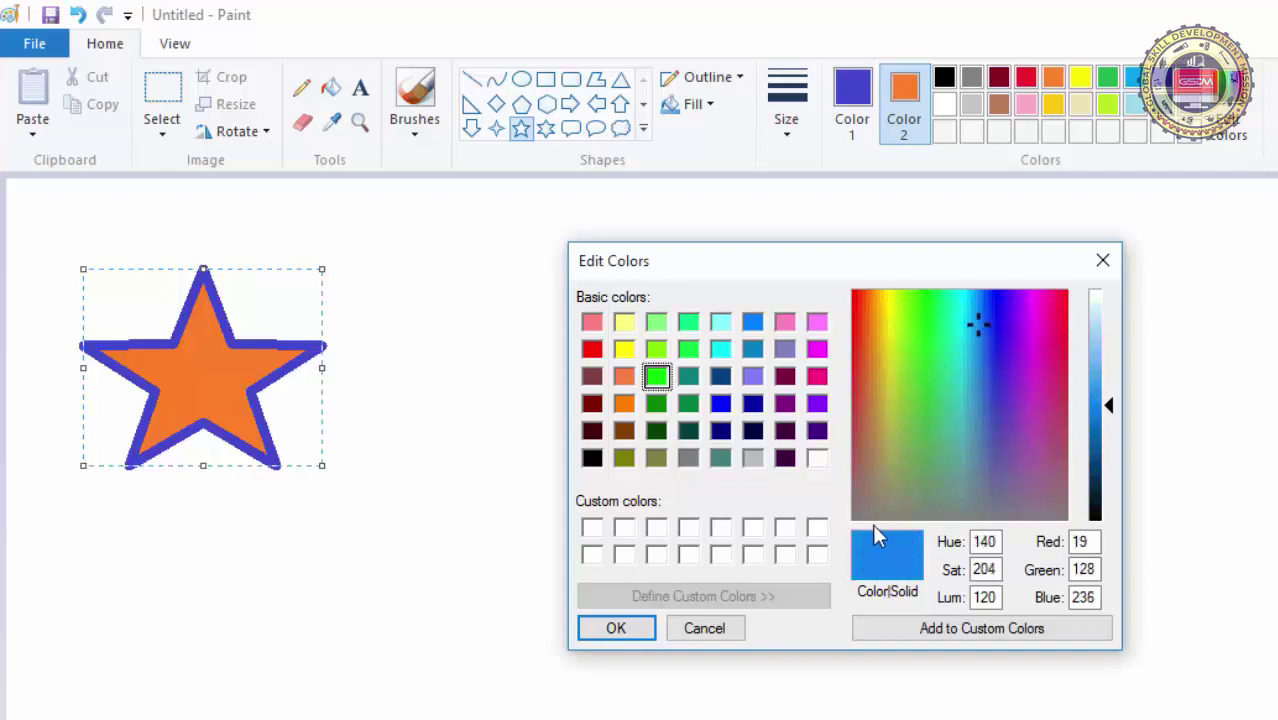
left_click(976, 331)
left_click_drag(975, 331, 858, 334)
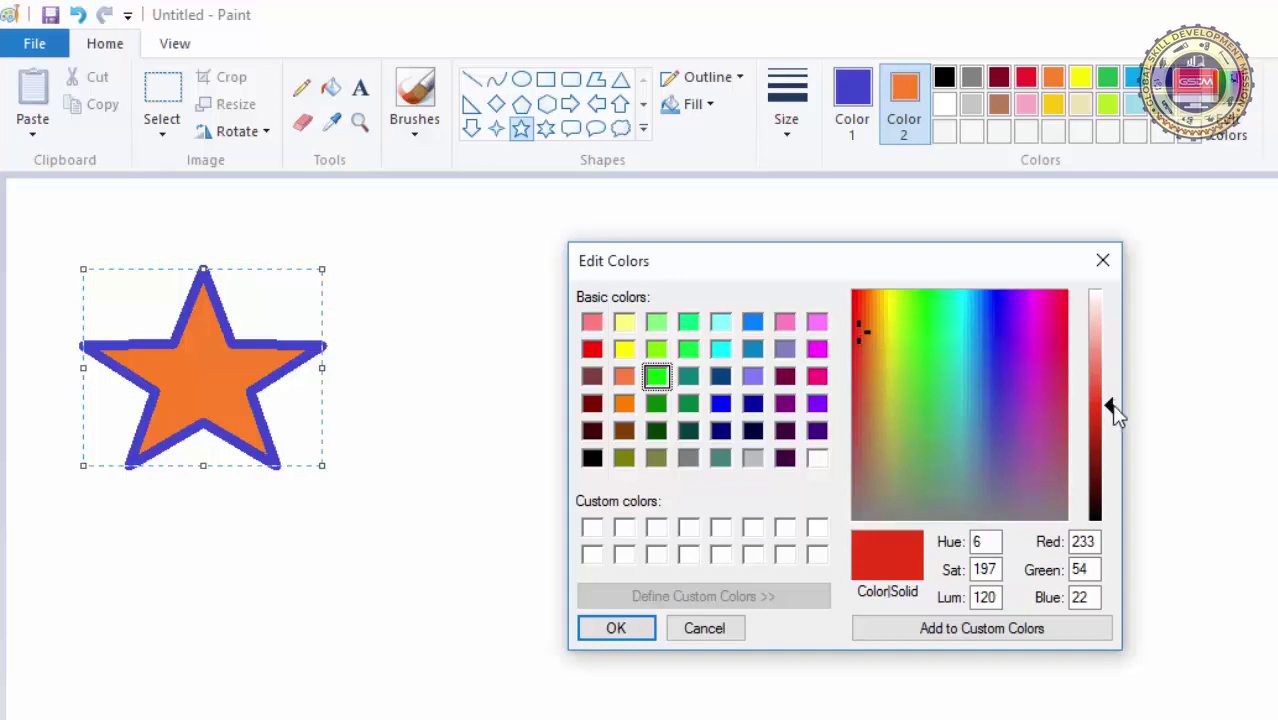
Darken the red to Lum 119, add it to the custom colors and accept it
mouse_move(1116, 416)
left_mouse_down()
mouse_move(1110, 318)
mouse_move(1110, 468)
mouse_move(1106, 414)
left_mouse_up()
left_click_drag(1079, 541, 1092, 597)
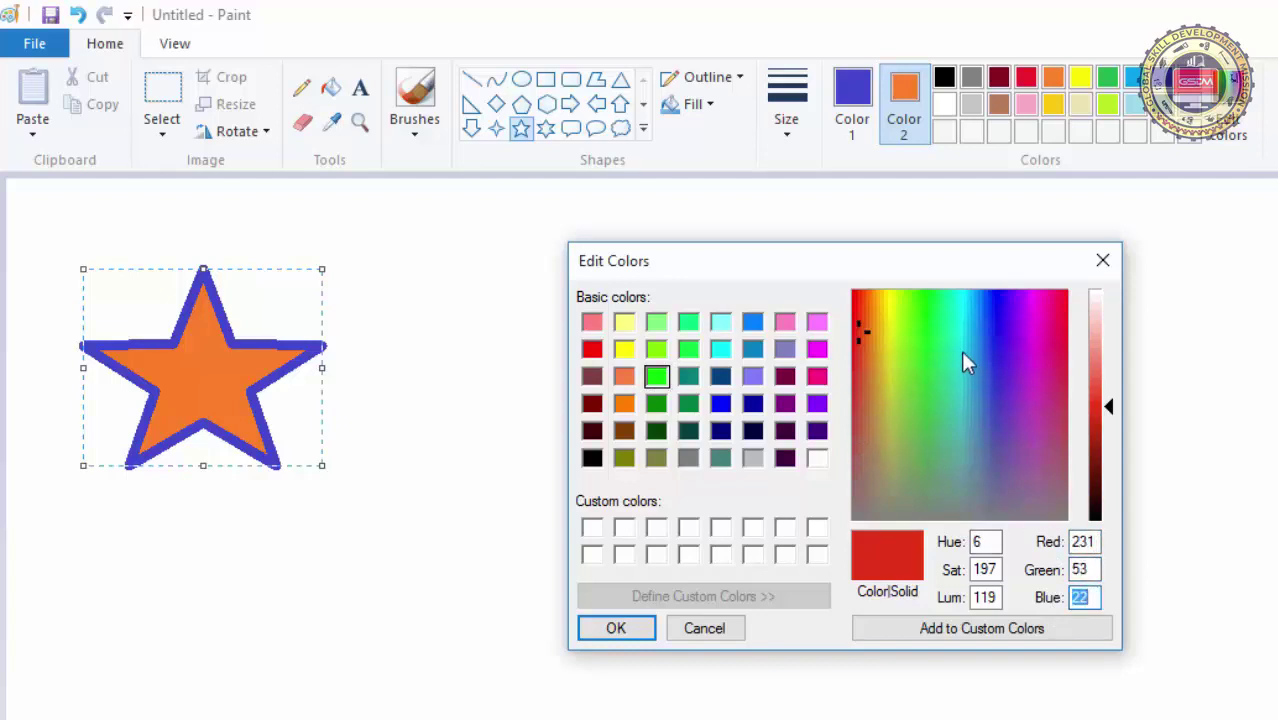
left_click(929, 628)
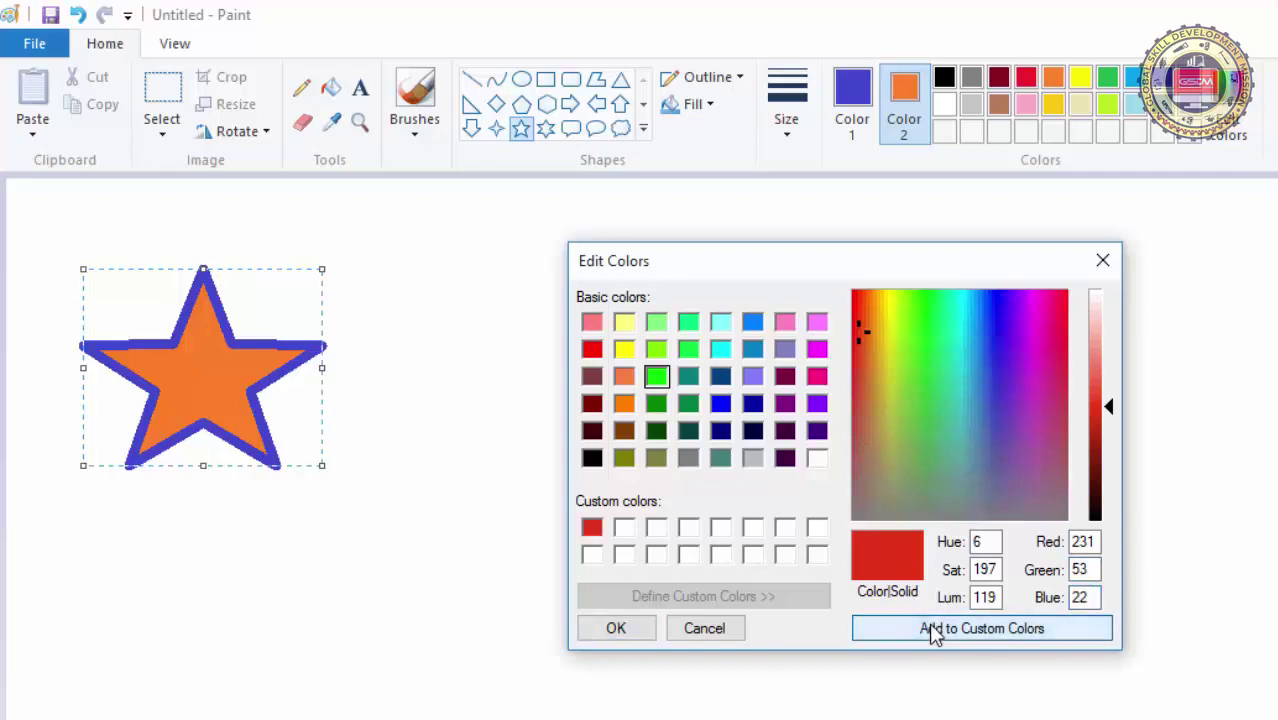
left_click(620, 630)
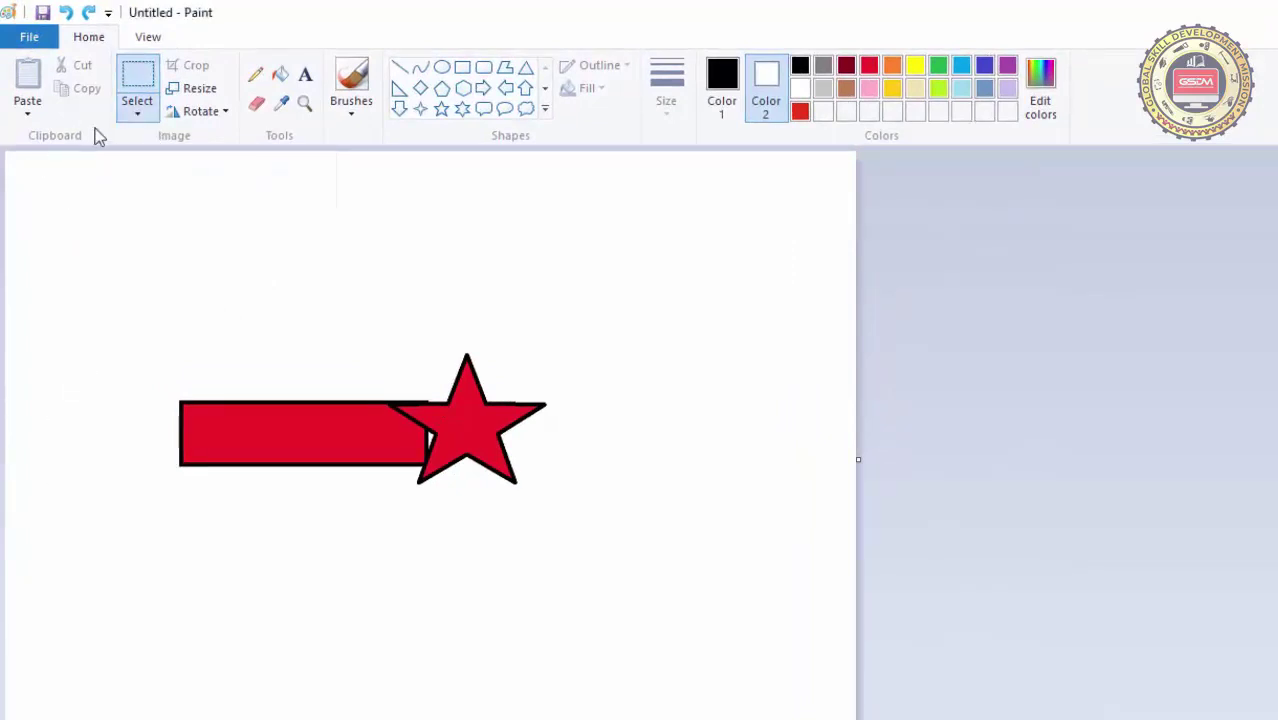
Select the red rectangle and star together, move them slightly up and right, and enlarge them from the upper-right corner
left_click(140, 78)
left_click_drag(145, 315, 601, 558)
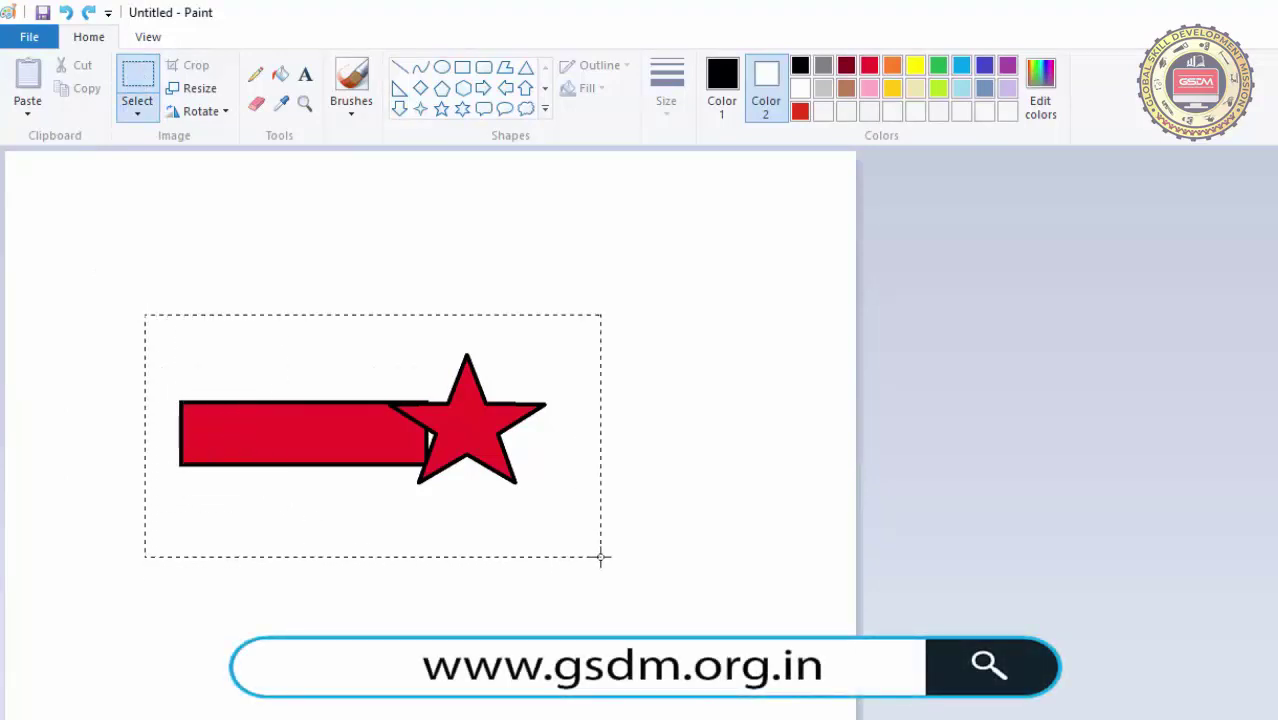
left_click_drag(601, 558, 602, 558)
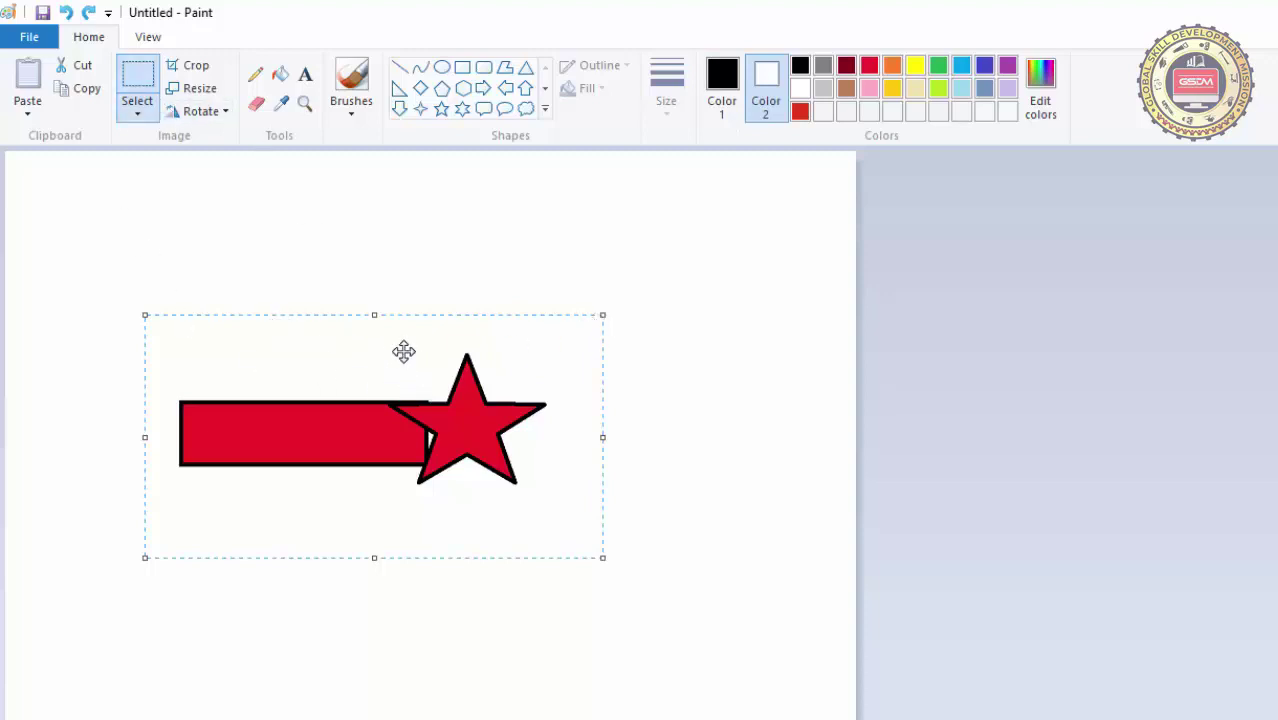
left_click_drag(376, 386, 439, 350)
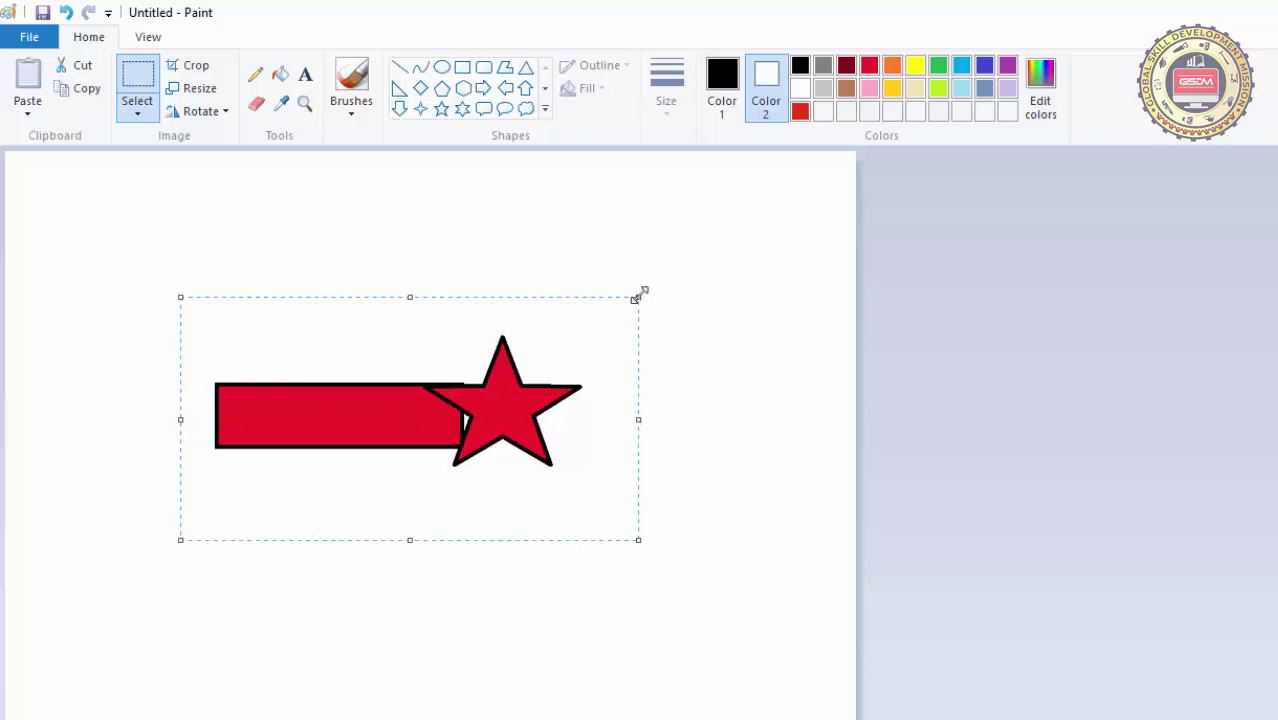
left_click_drag(636, 296, 759, 244)
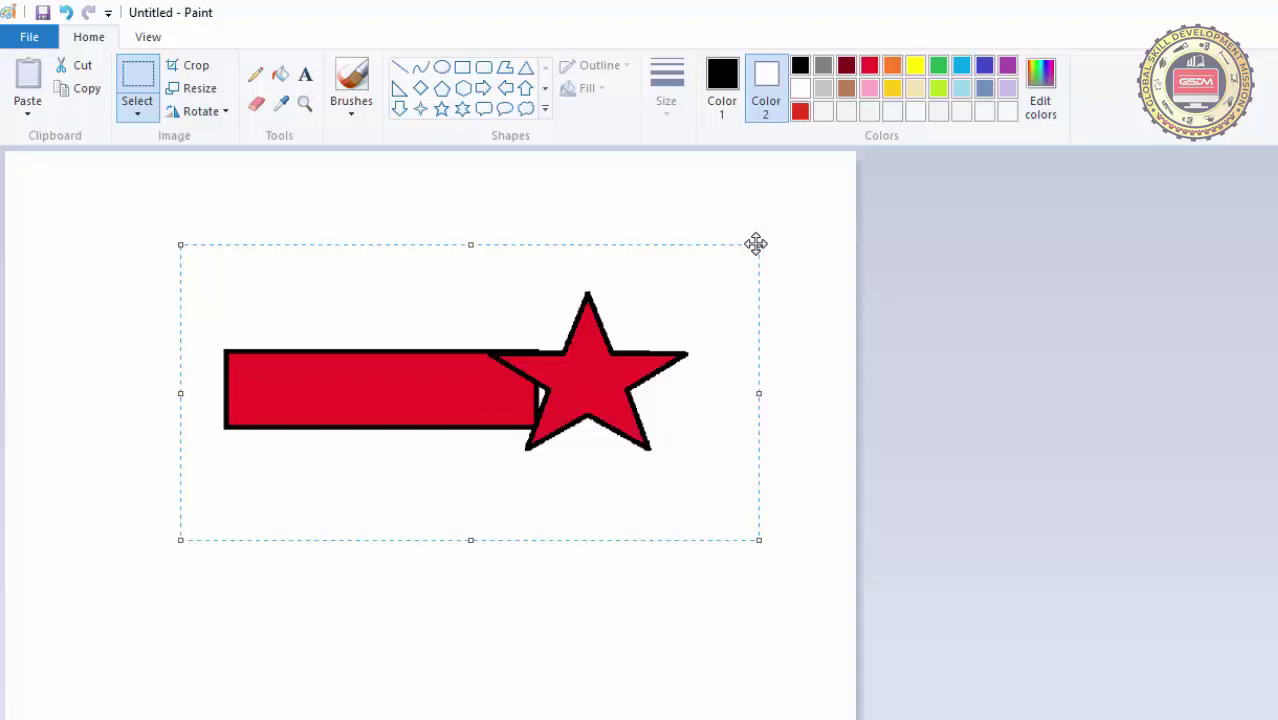
left_click(406, 204)
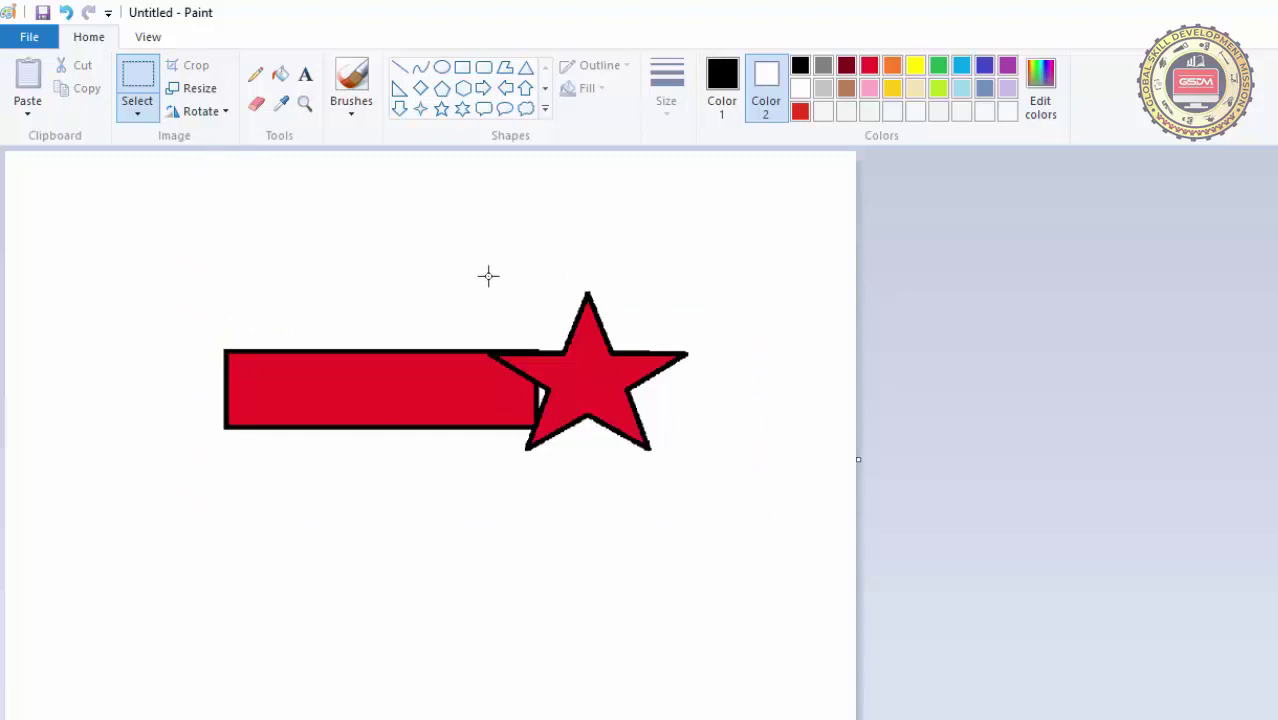
Try cropping the picture to a rectangular selection around the star, and undo the crop
left_click_drag(500, 251, 701, 498)
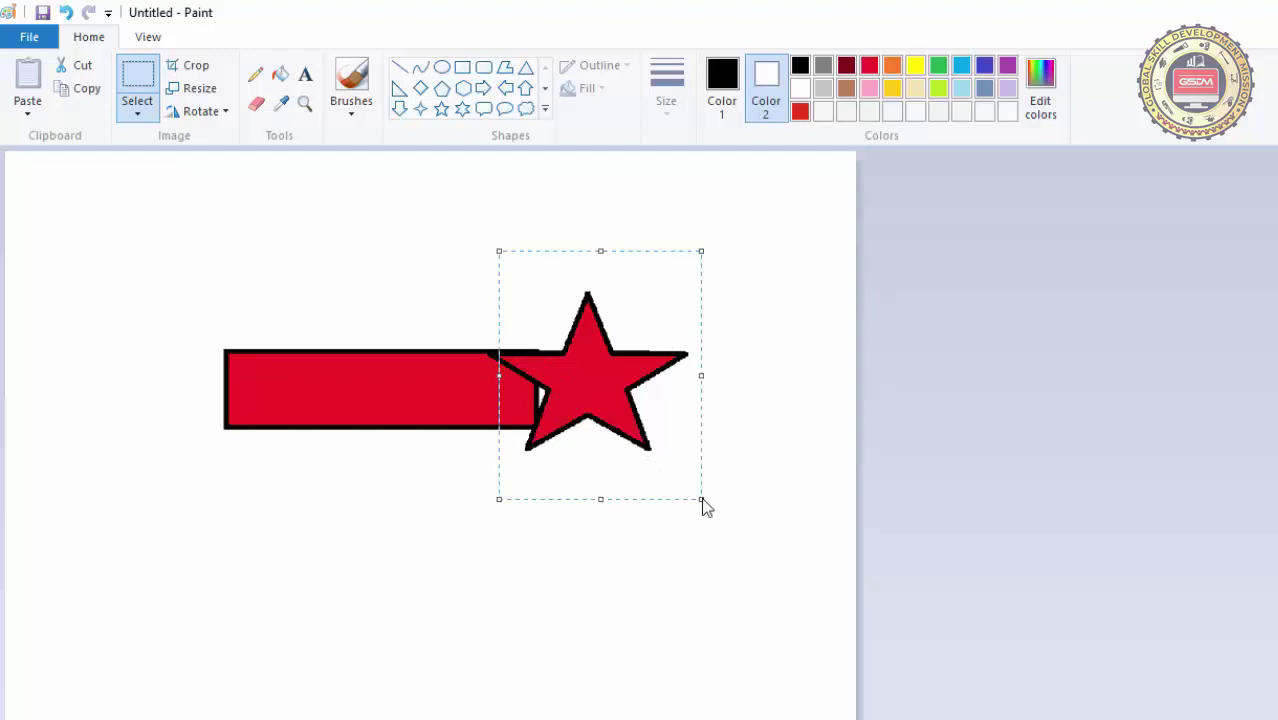
left_click(181, 72)
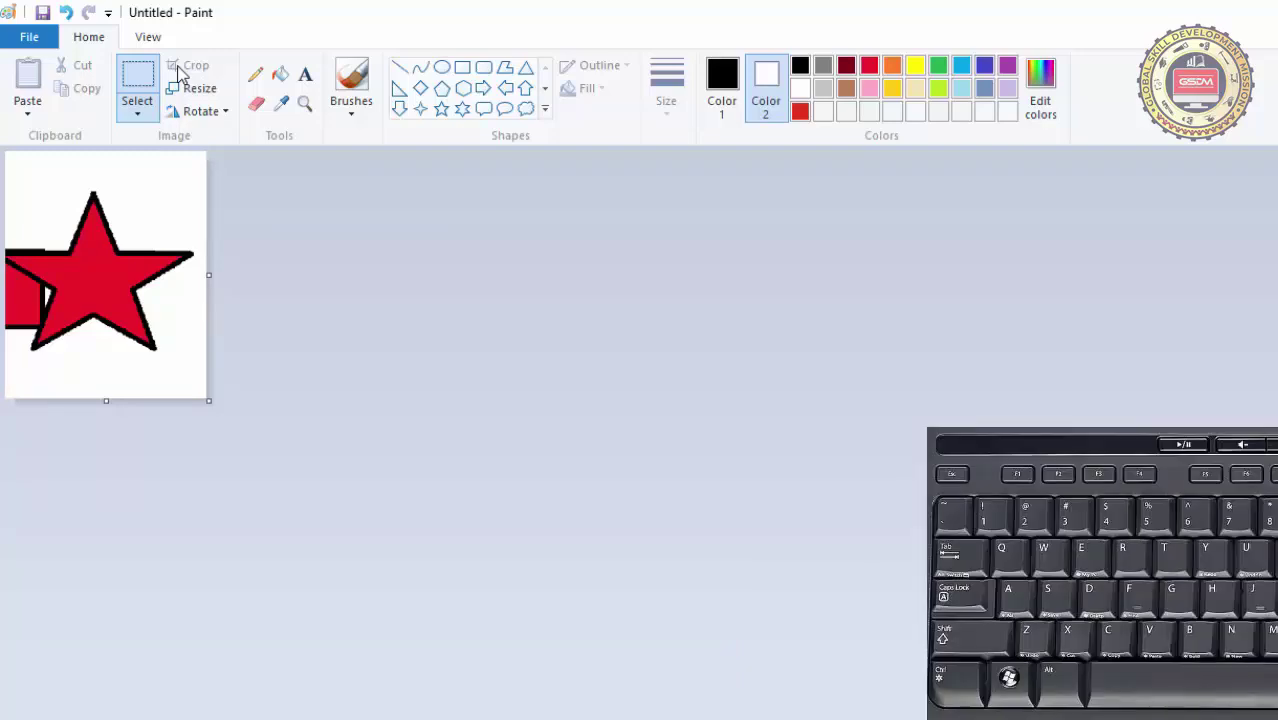
key("ctrl+z")
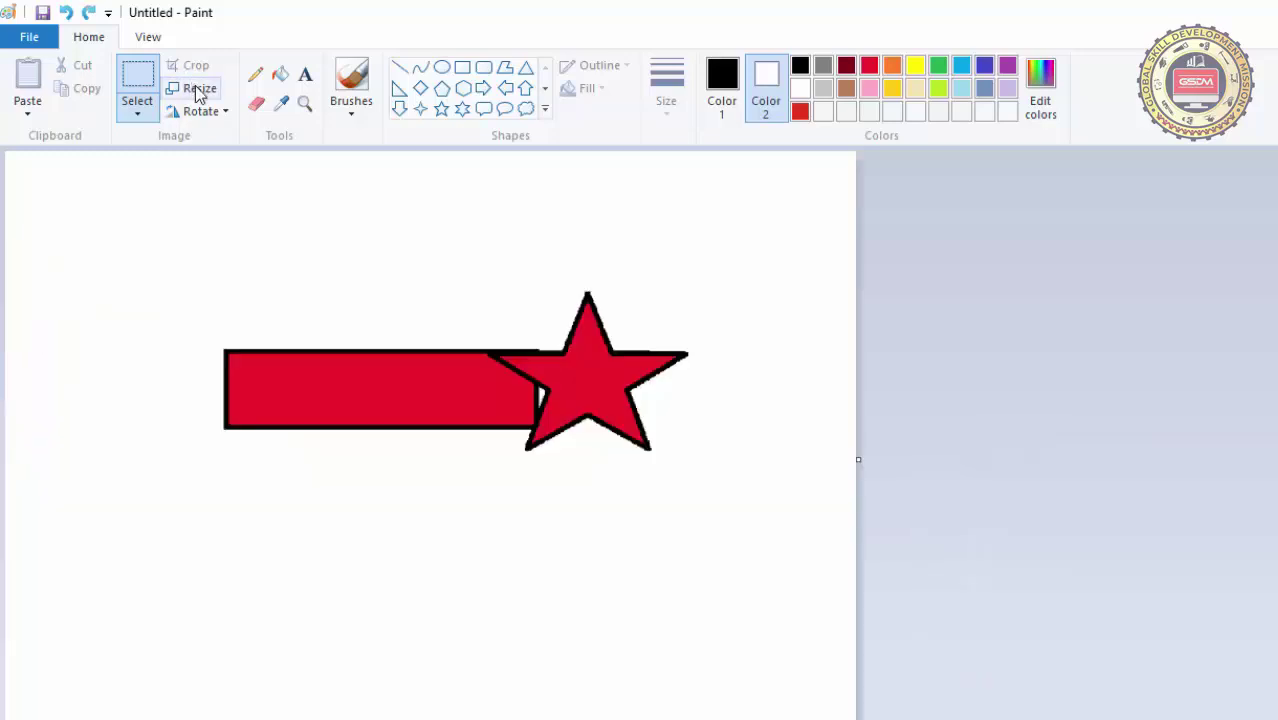
Resize the whole picture to 120 percent horizontally and vertically, maintaining the aspect ratio
left_click(198, 92)
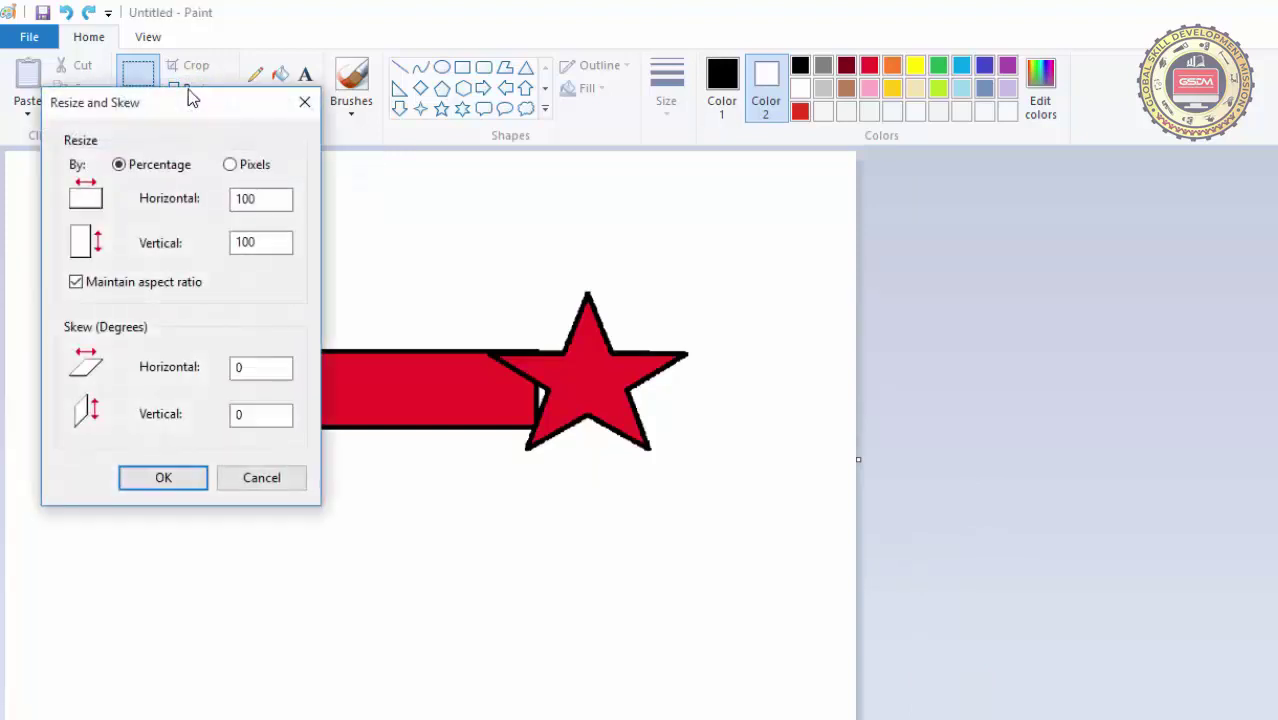
left_click_drag(149, 101, 848, 212)
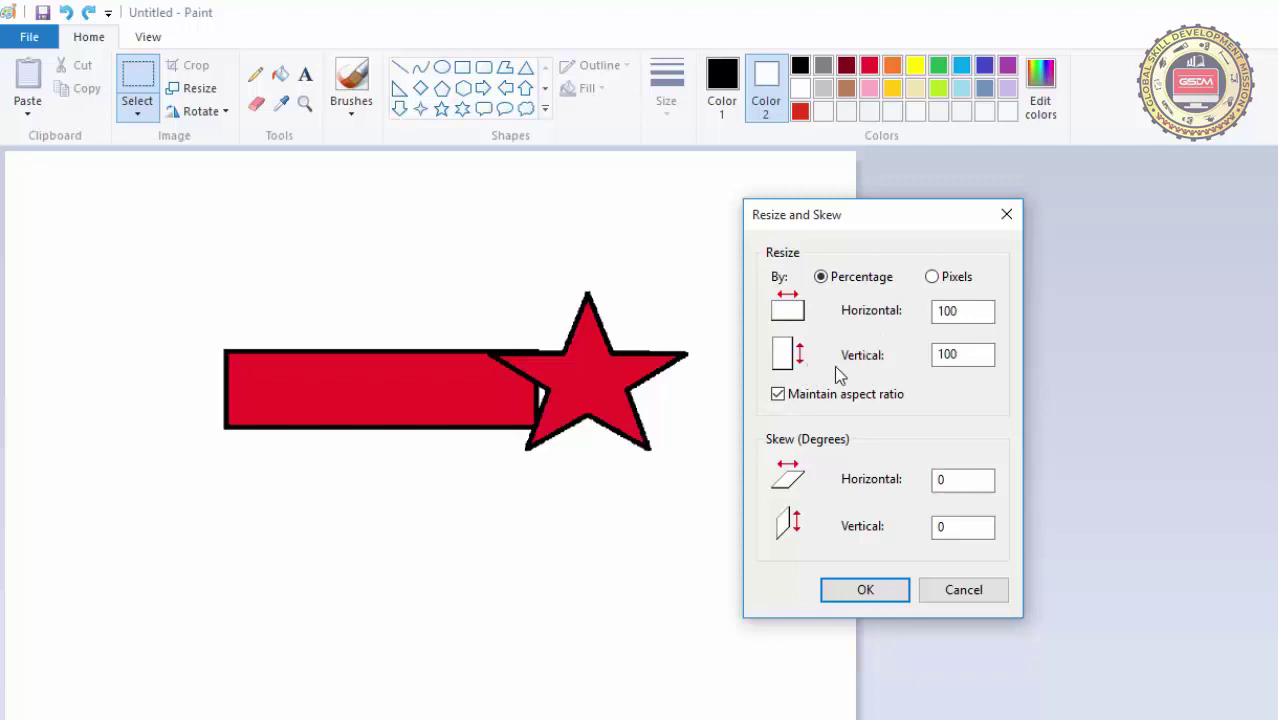
left_click_drag(978, 311, 938, 313)
type("120")
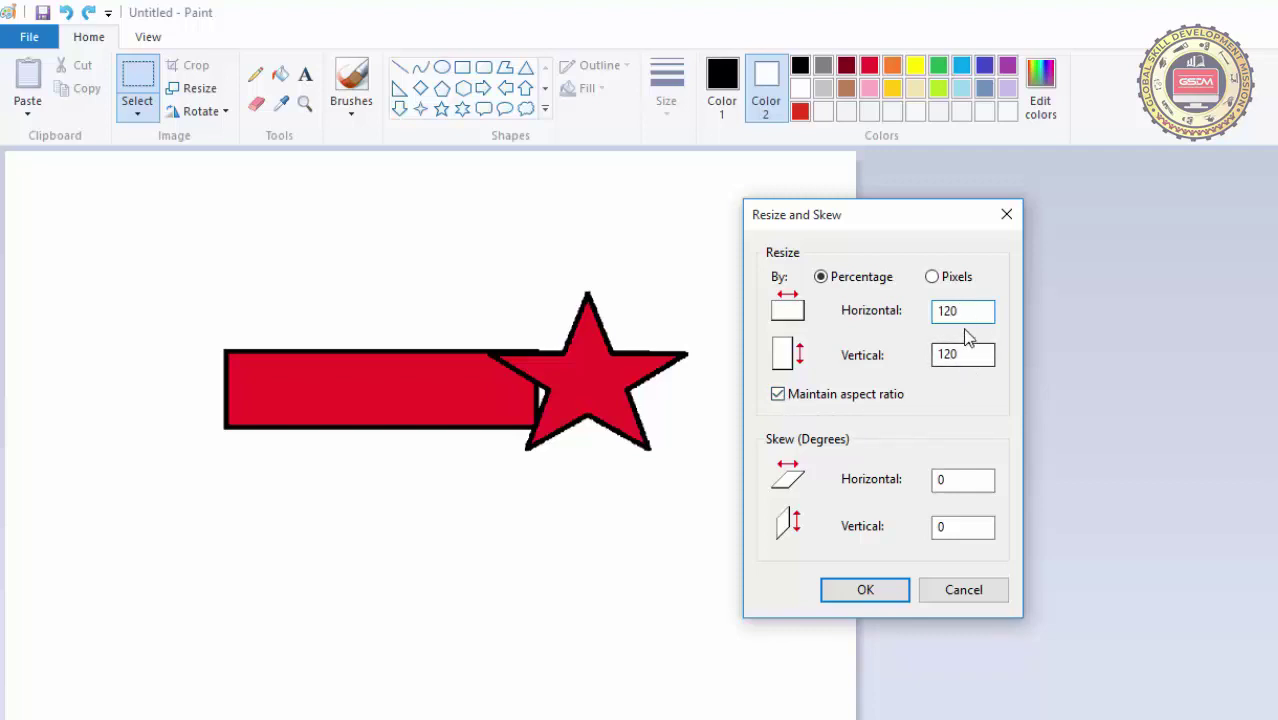
left_click(866, 589)
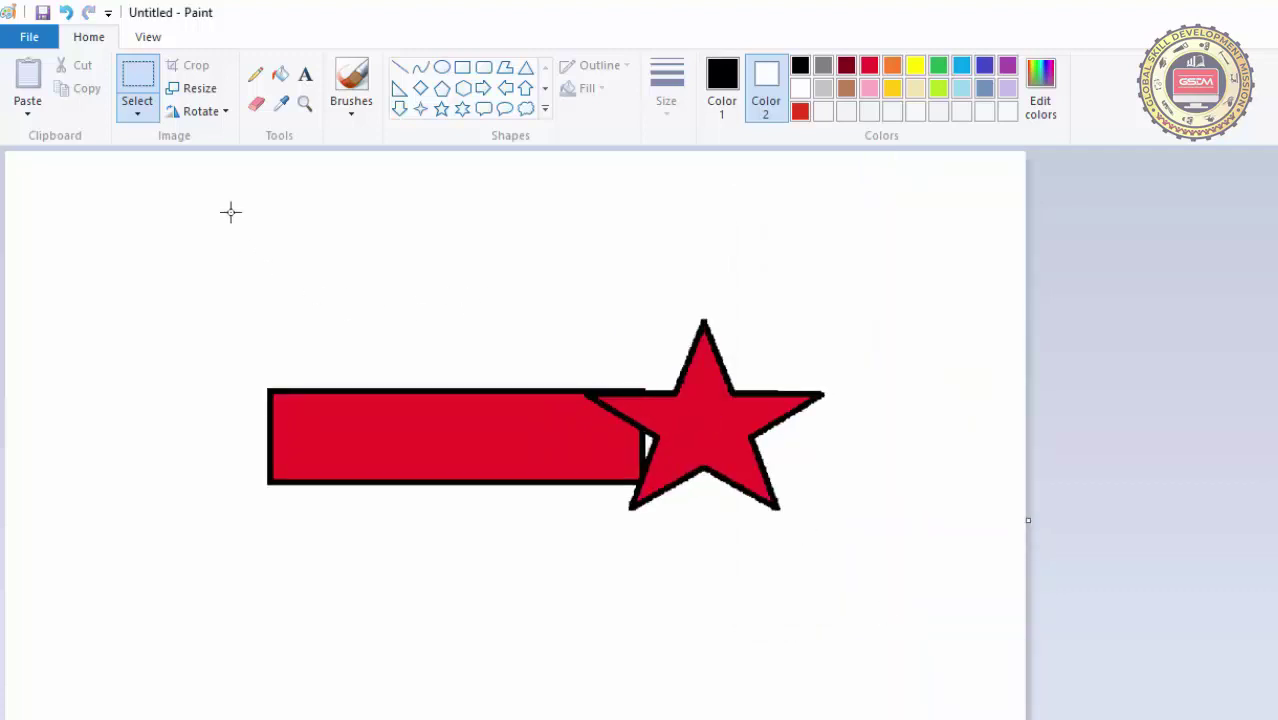
Select the rectangle and star together and resize the selection to 50 percent horizontally without maintaining the aspect ratio
mouse_move(230, 211)
left_mouse_down()
mouse_move(813, 560)
mouse_move(844, 601)
left_mouse_up()
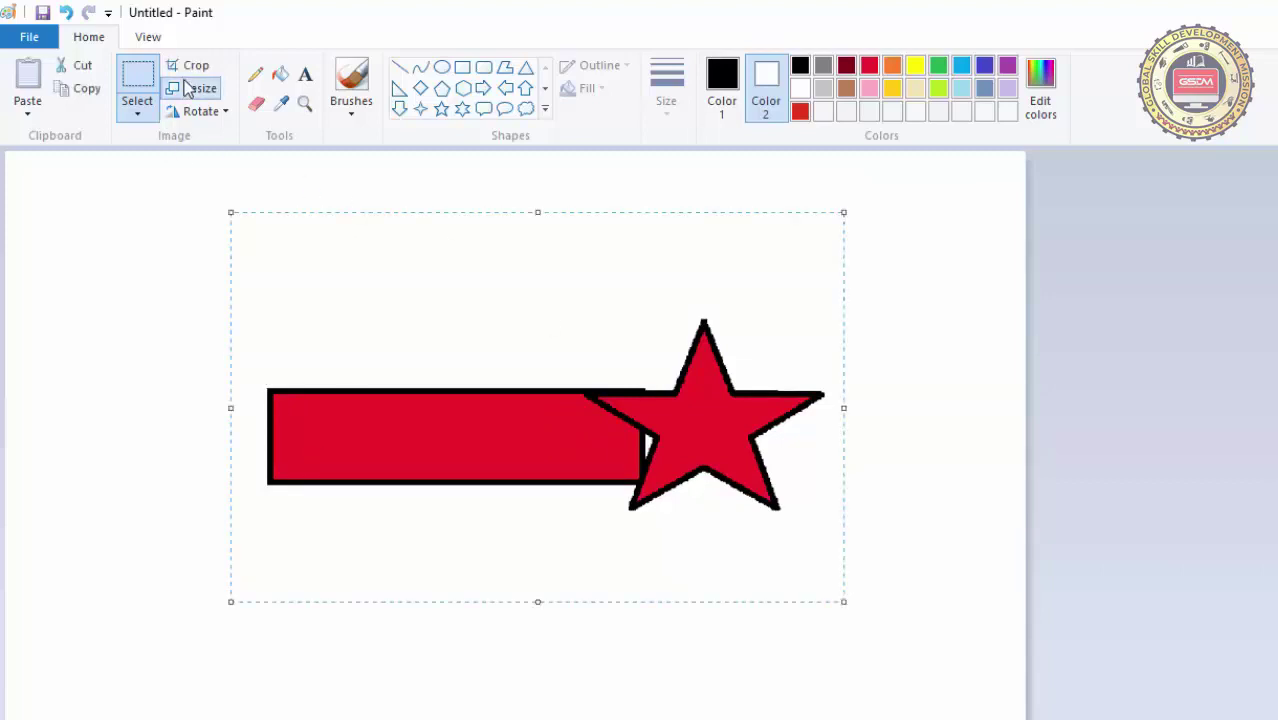
left_click(186, 88)
left_click_drag(192, 110, 1060, 238)
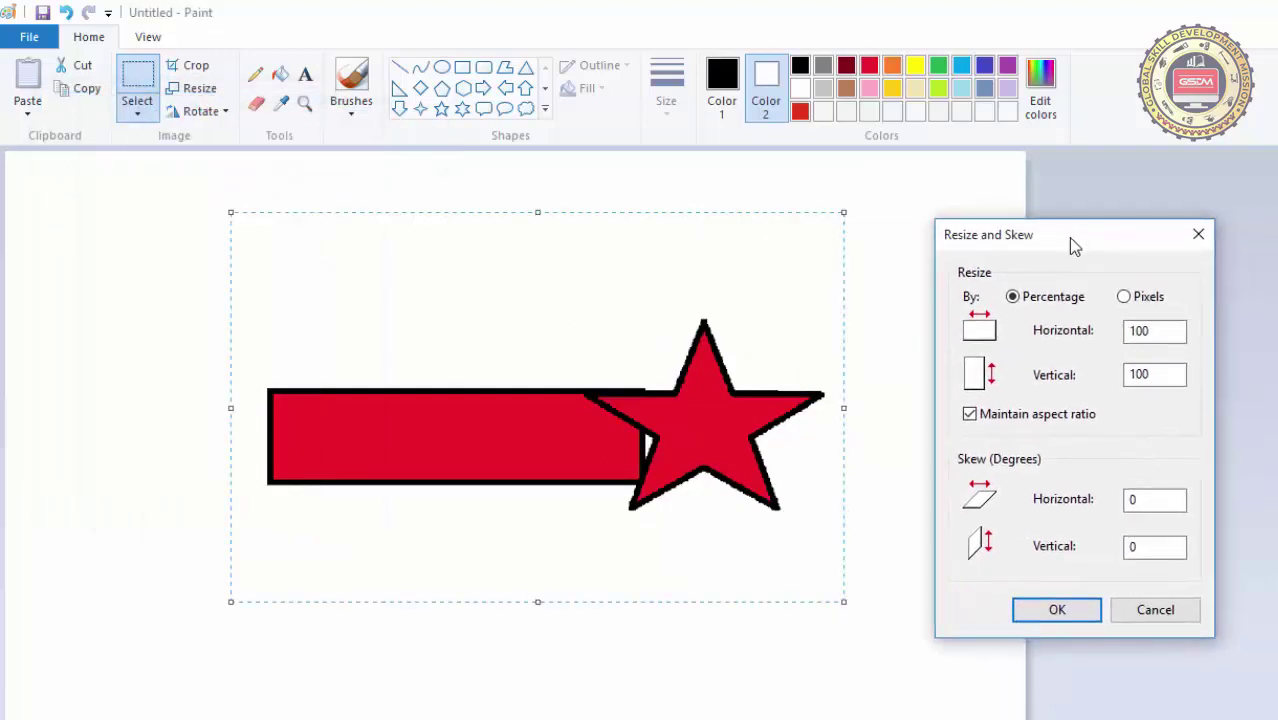
left_click(975, 418)
left_click_drag(1166, 331, 1128, 330)
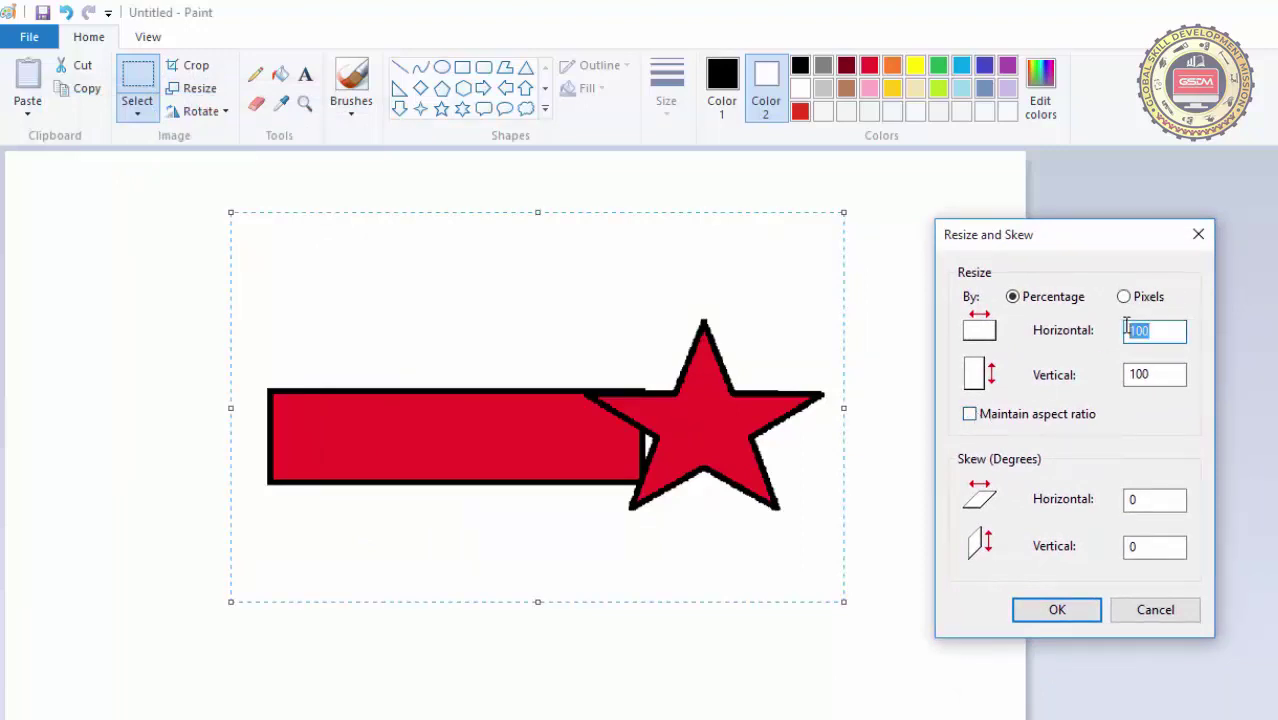
type("50")
left_click(1060, 608)
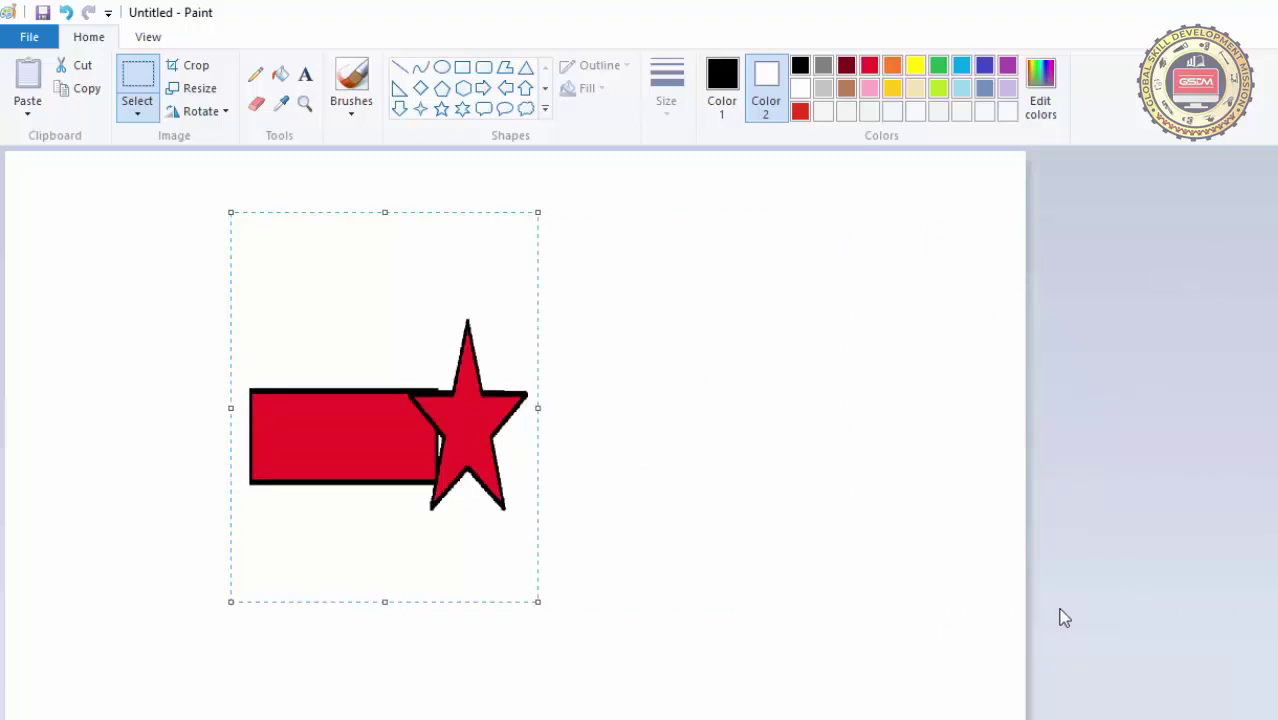
Try resizing the selection to 50 pixels horizontally with the aspect ratio maintained, and undo the resizes including the whole-picture enlargement
left_click(197, 89)
left_click_drag(216, 105, 1155, 207)
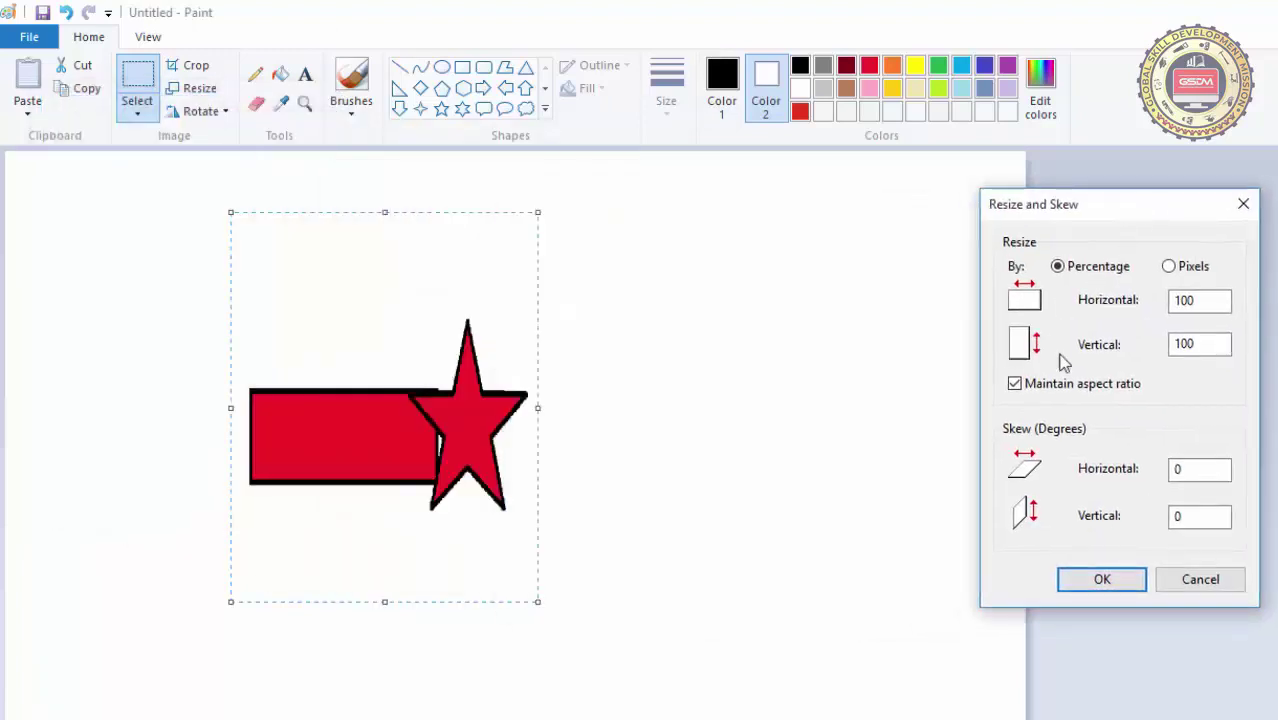
left_click(1177, 272)
left_click_drag(1198, 300, 1152, 338)
type("50")
left_click(1104, 580)
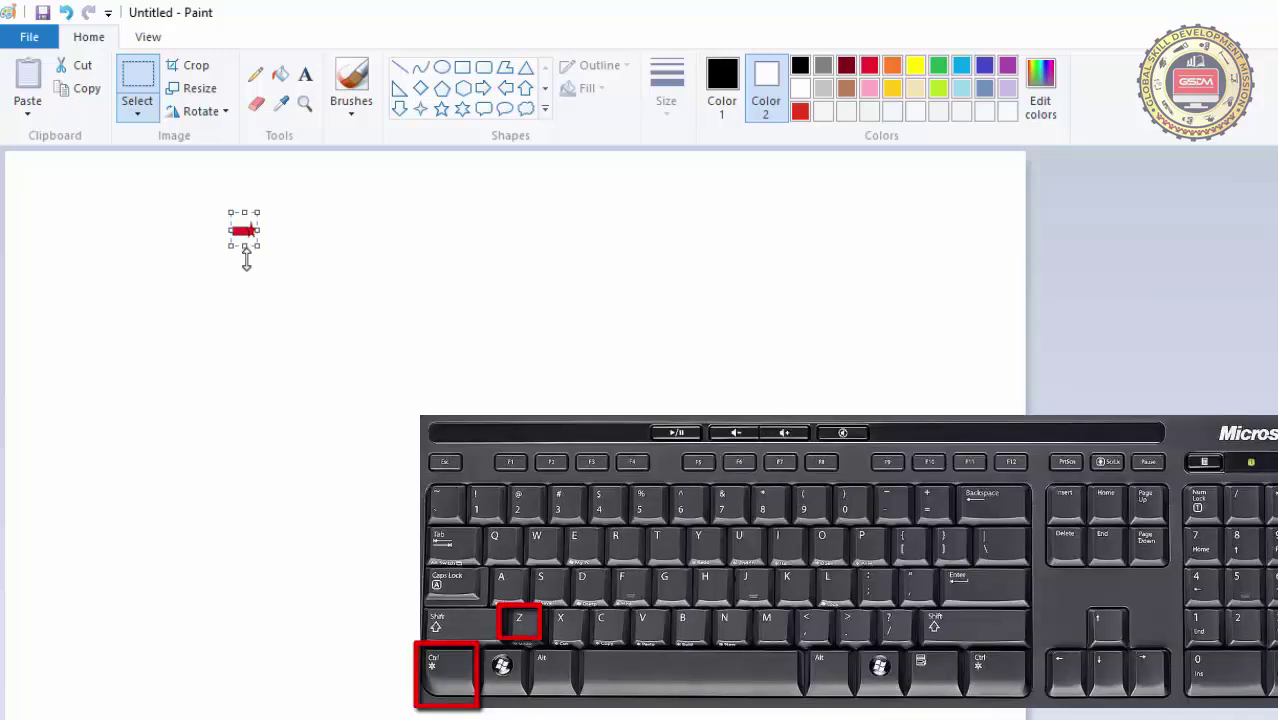
key("ctrl+z")
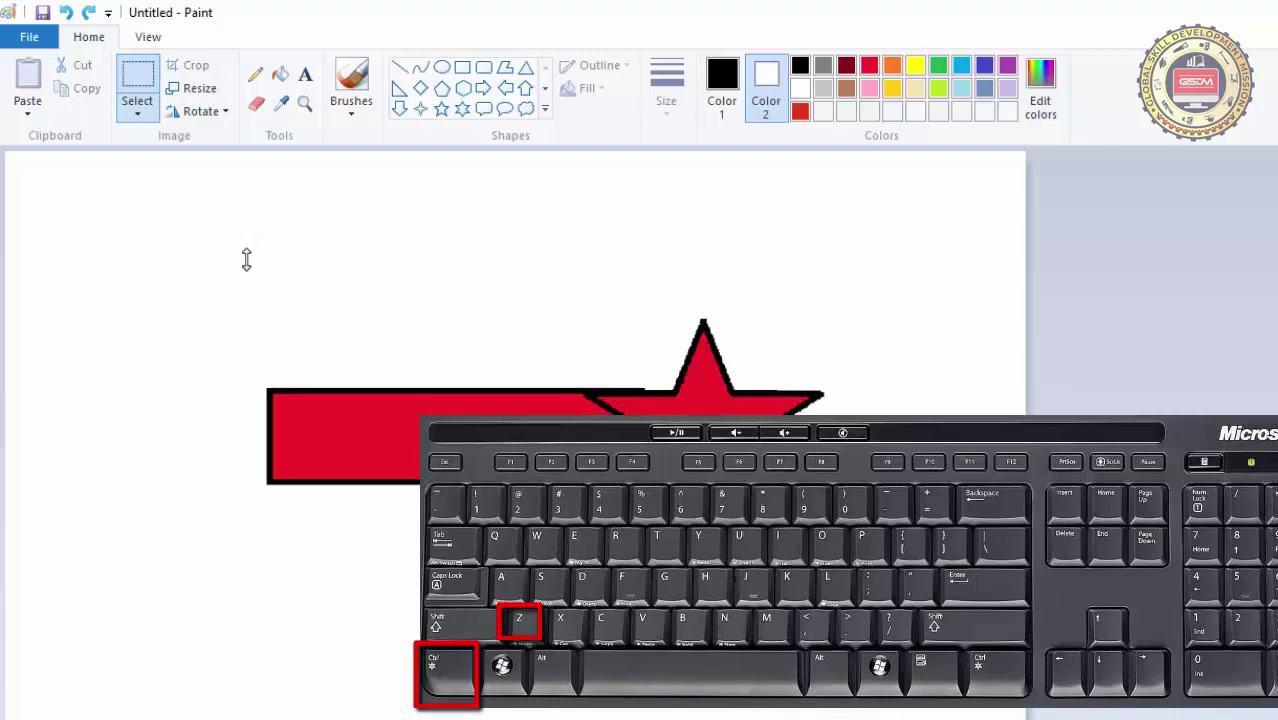
key("ctrl+z")
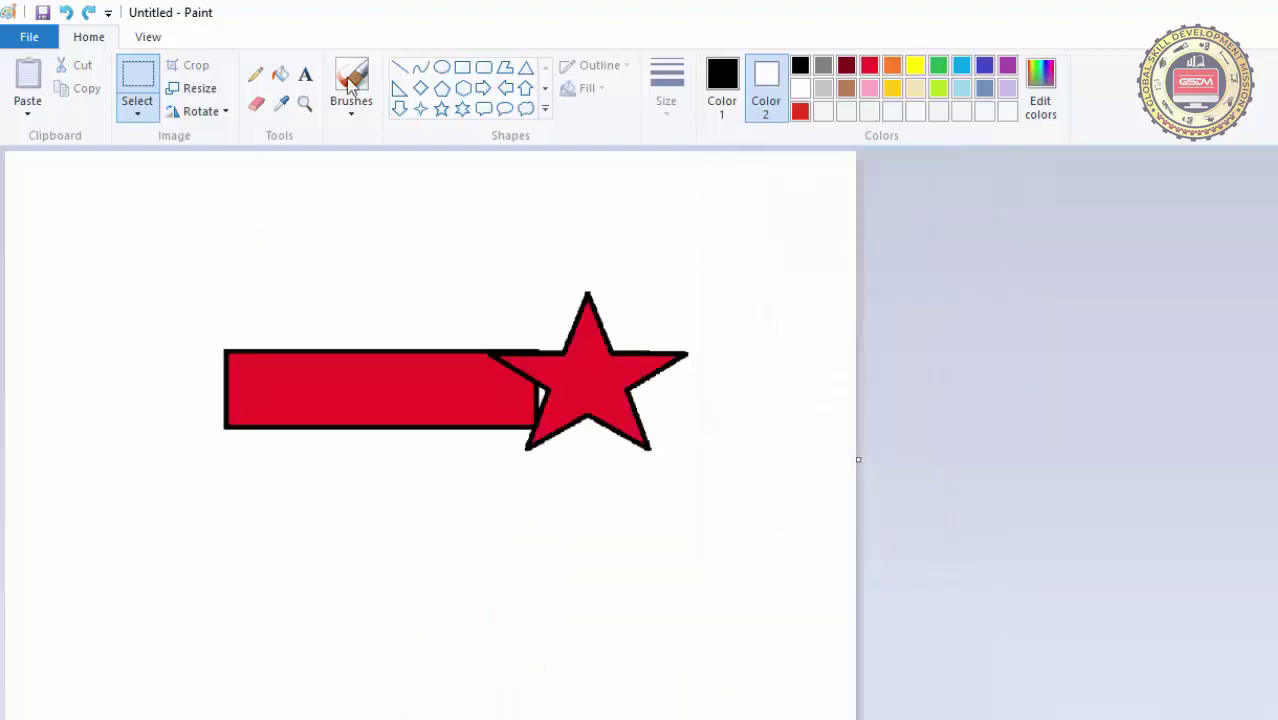
Try skewing a rectangular selection around the rectangle and star horizontally, and undo the skew
left_click_drag(157, 212, 724, 499)
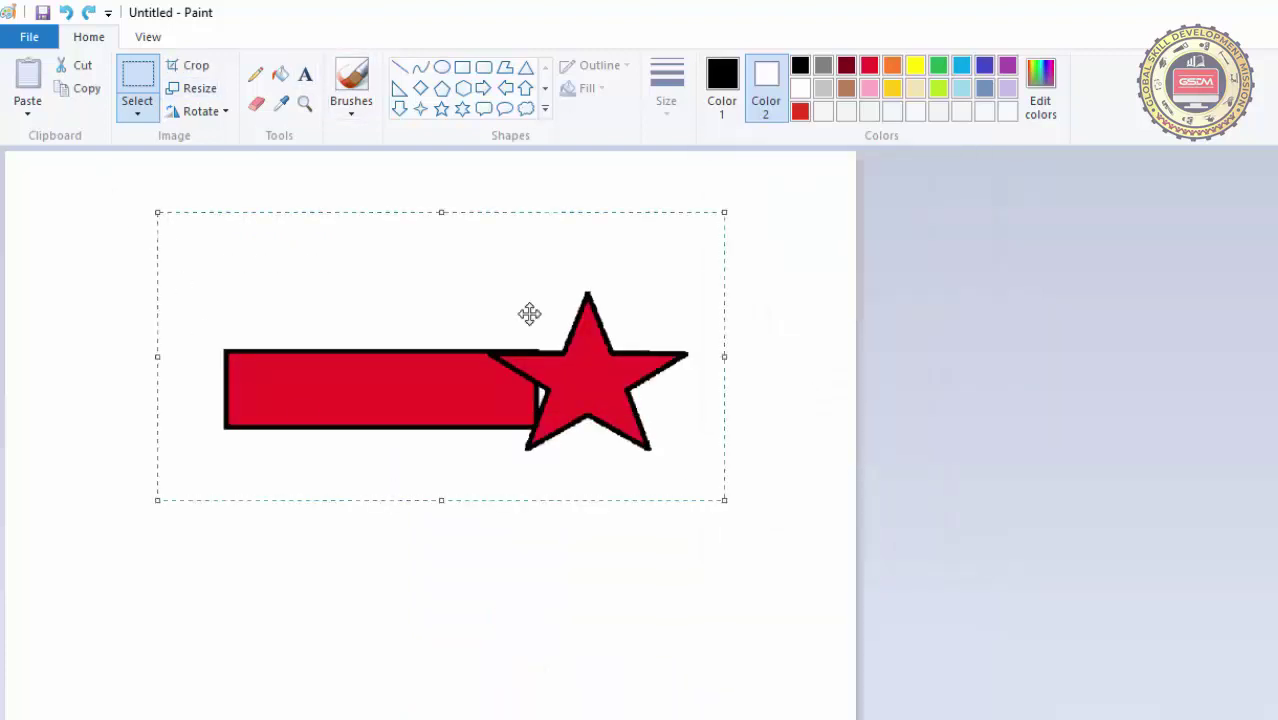
left_click(200, 88)
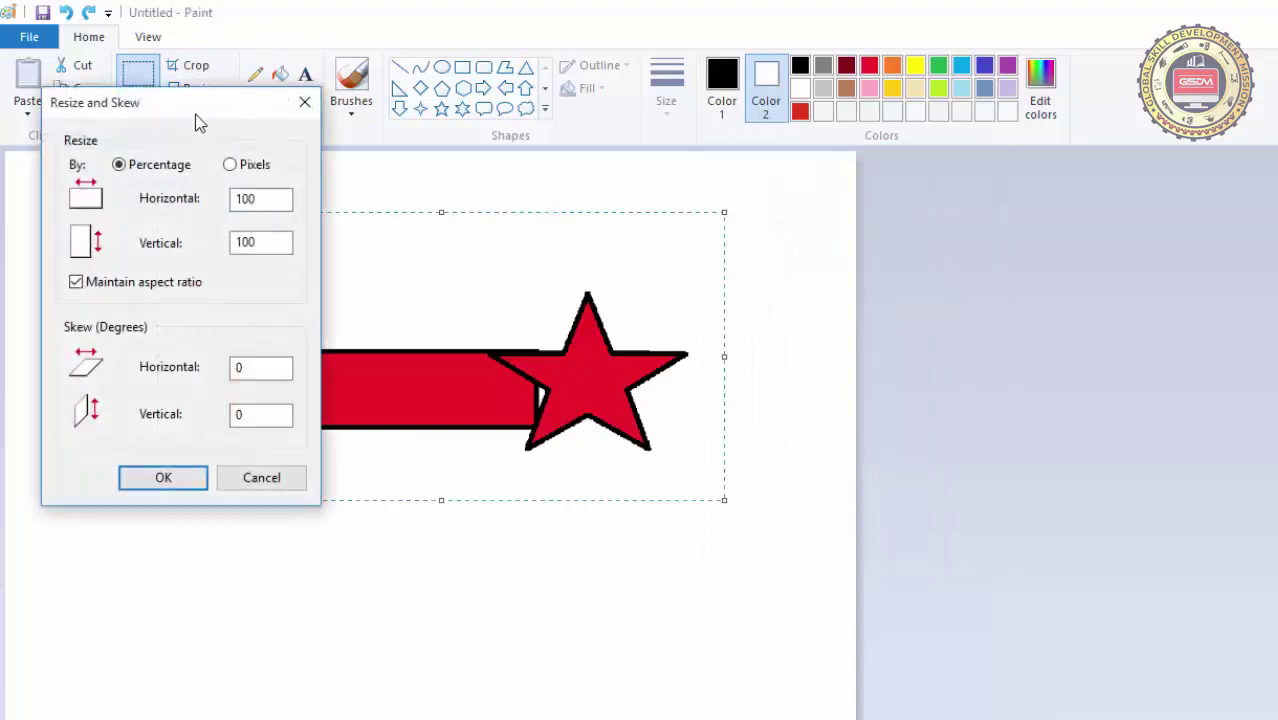
left_click_drag(205, 104, 1155, 192)
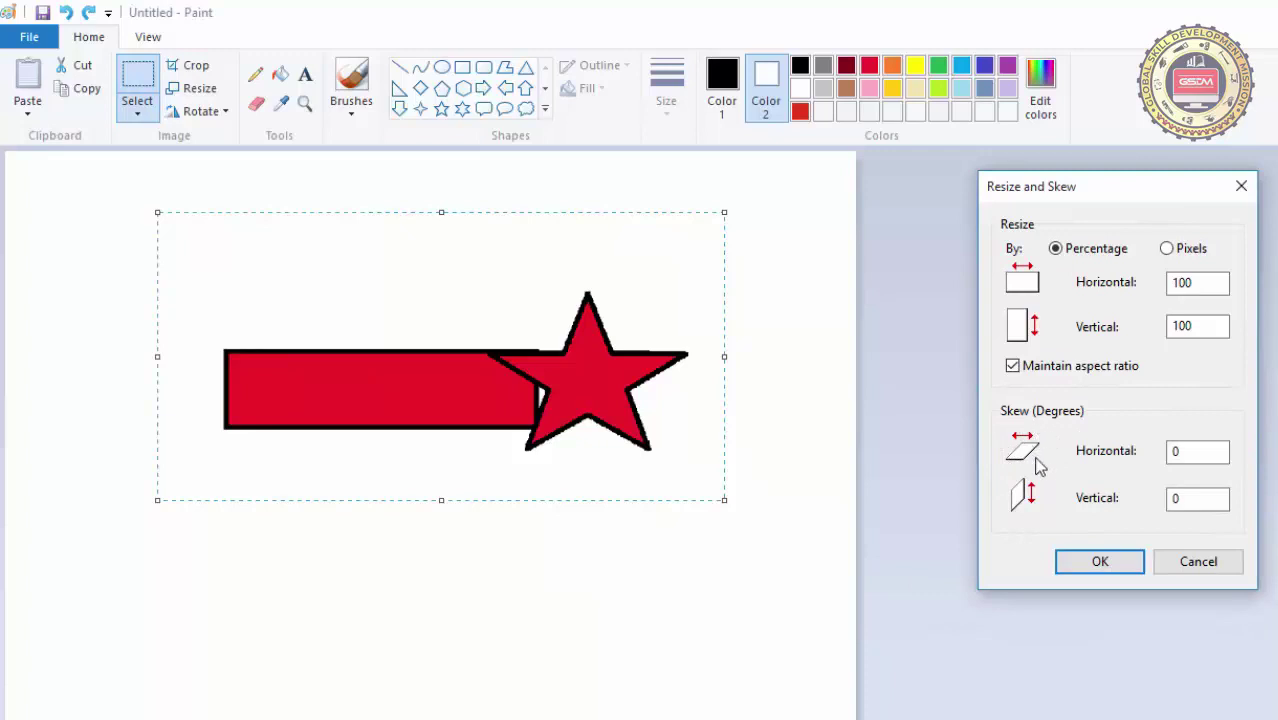
left_click(1175, 451)
double_click(1194, 450)
left_click(1066, 561)
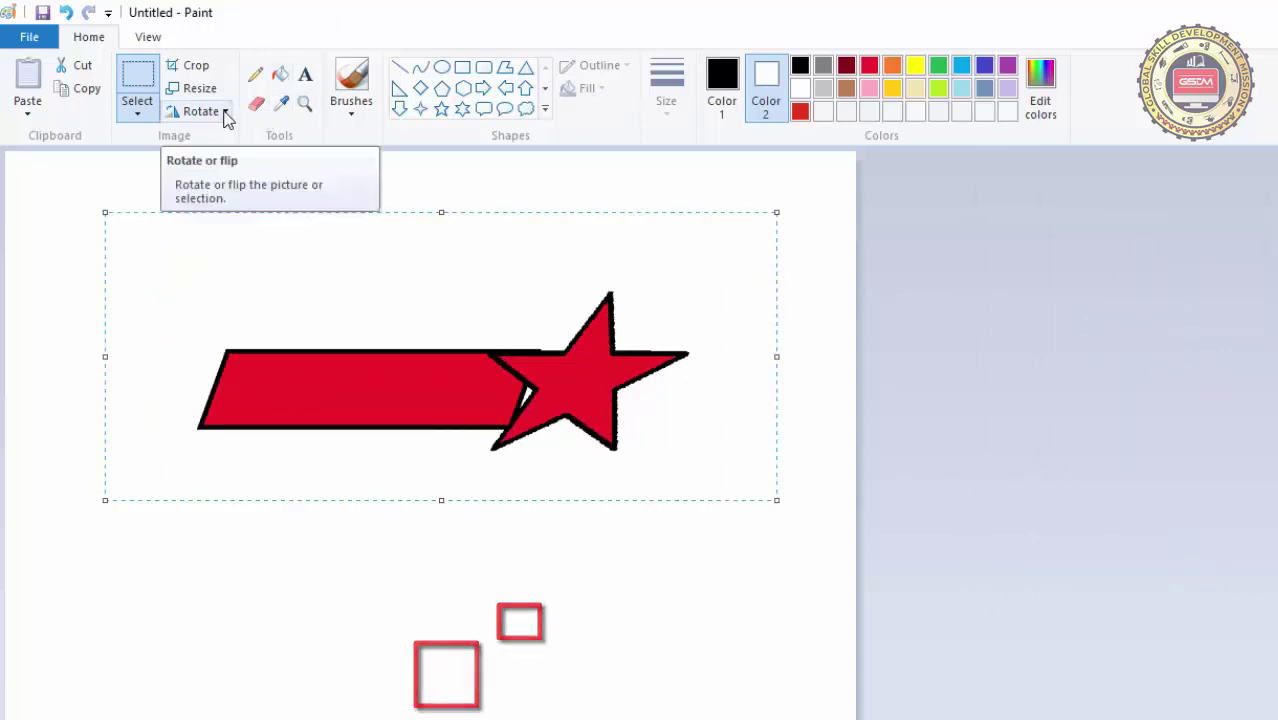
key("ctrl+z")
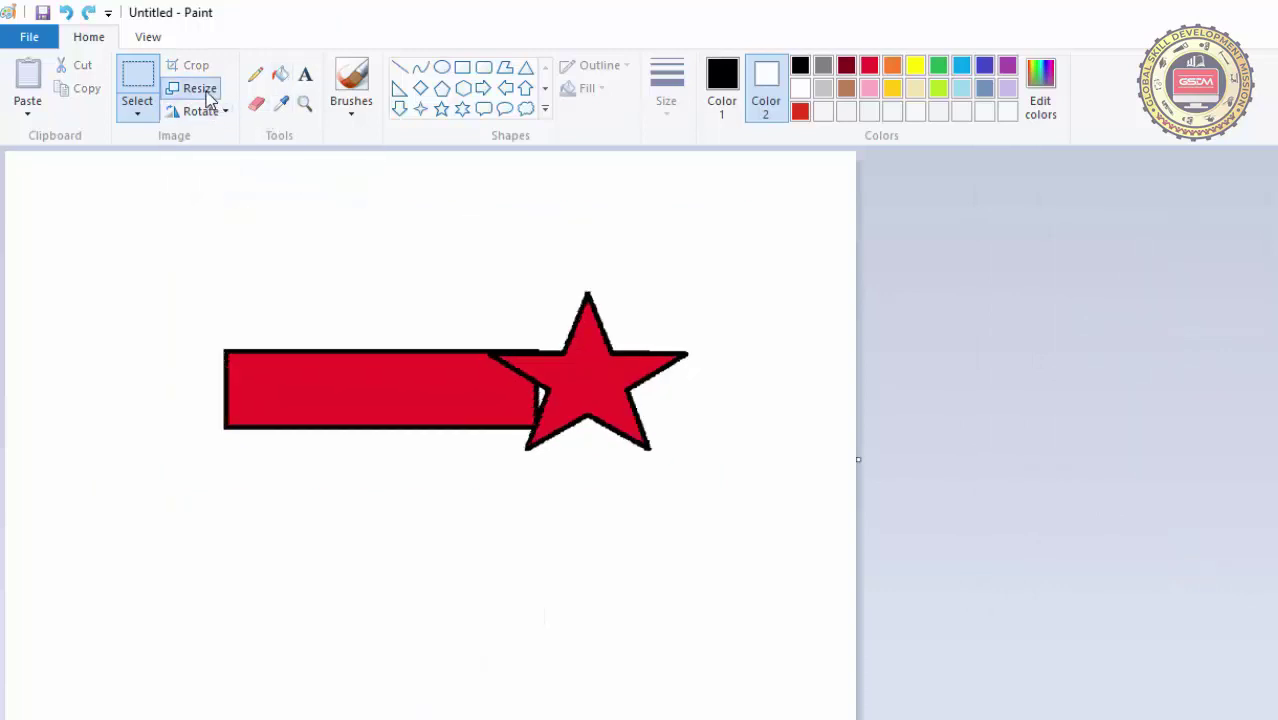
Try skewing the whole picture vertically by 40 degrees, and undo the skew
left_click(196, 88)
left_click_drag(151, 109, 998, 212)
double_click(1107, 521)
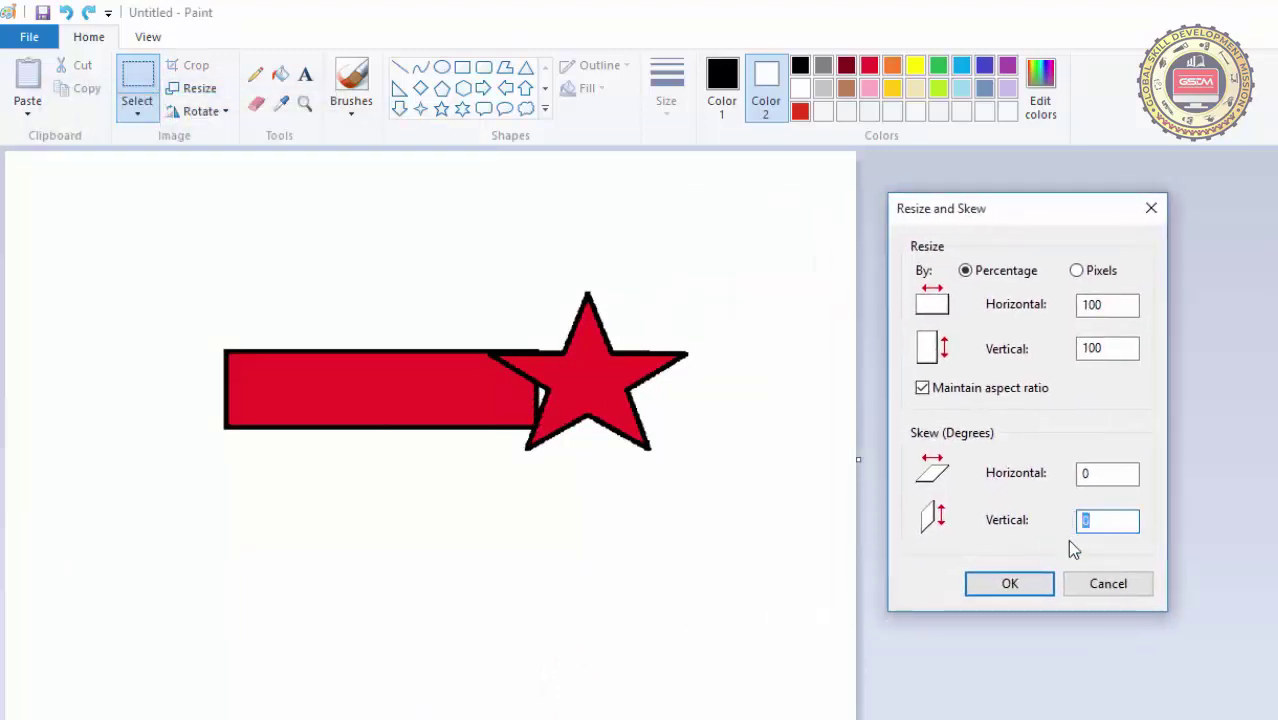
type("40")
left_click(1018, 584)
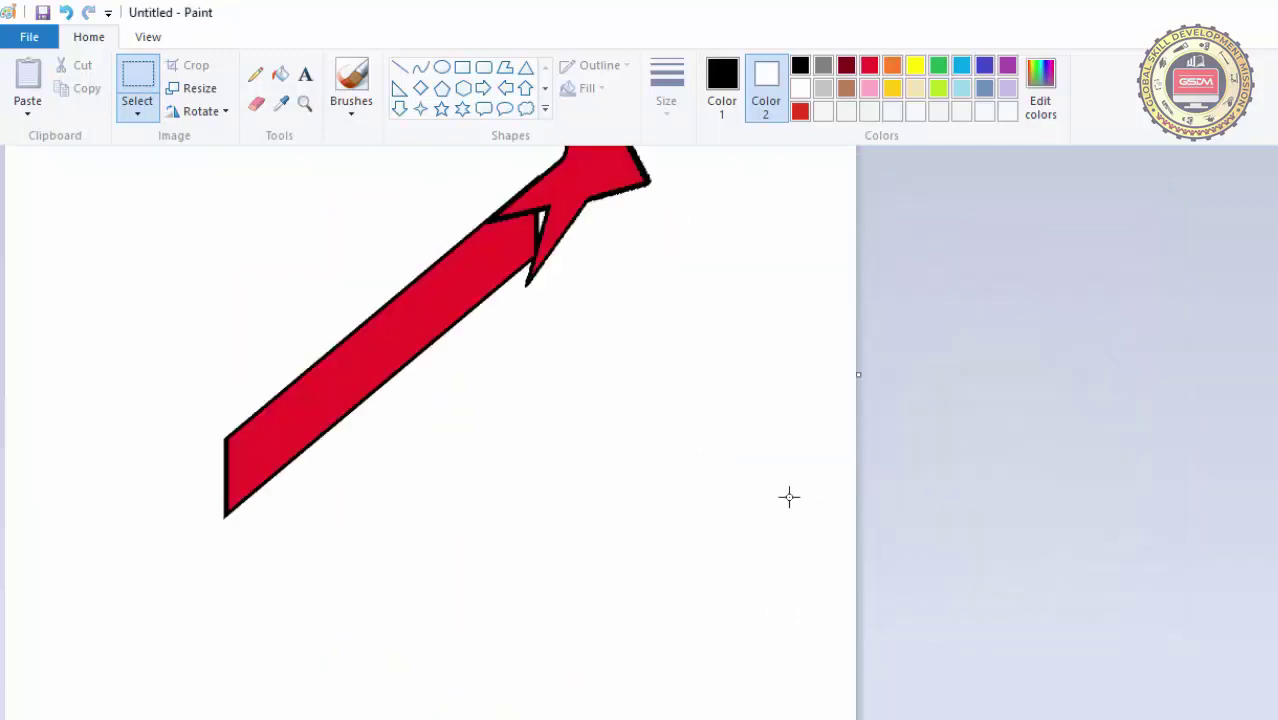
scroll(789, 497, "up", 3)
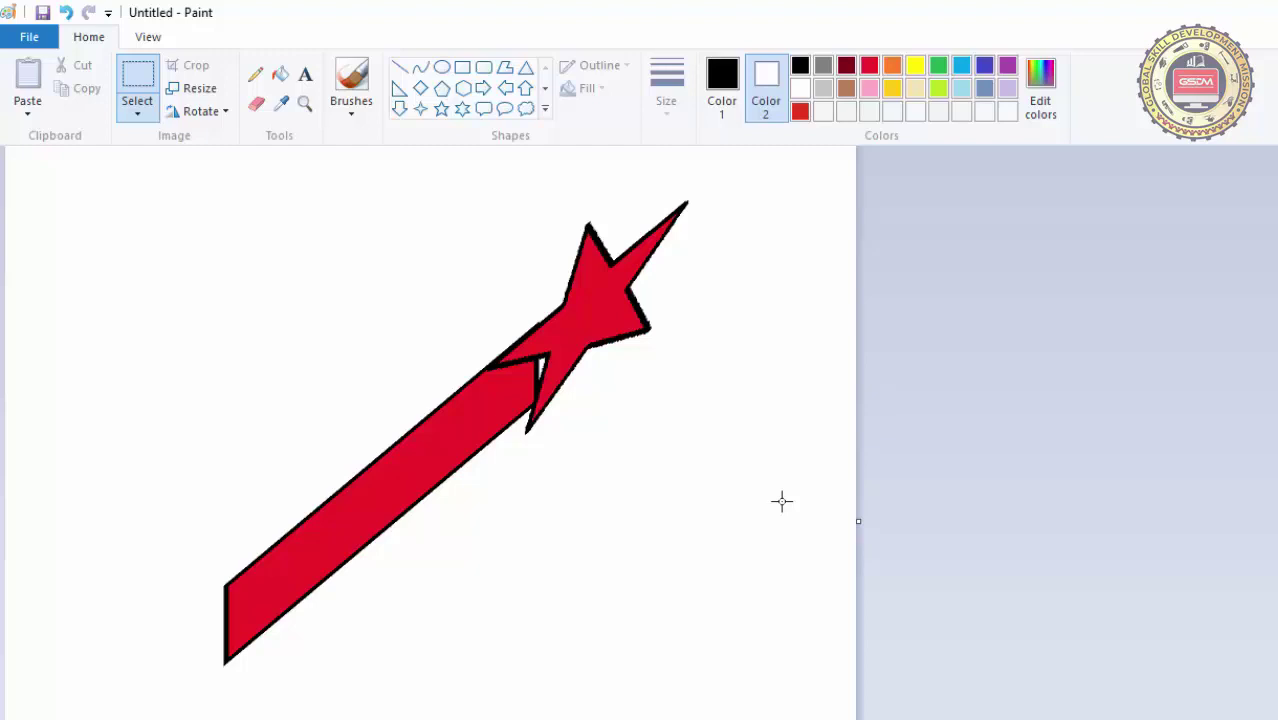
key("ctrl+z")
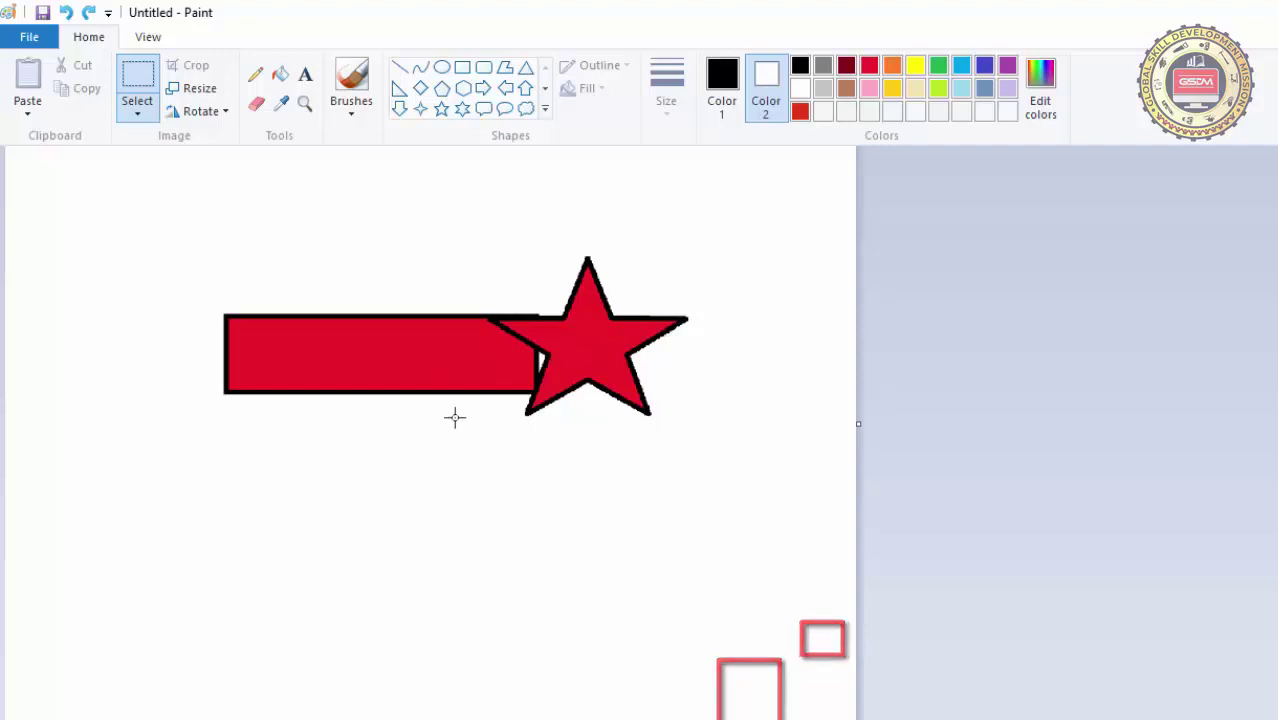
Select the rectangle and star together, rotate the selection right 90°, and rotate it back left 90°
left_click(203, 113)
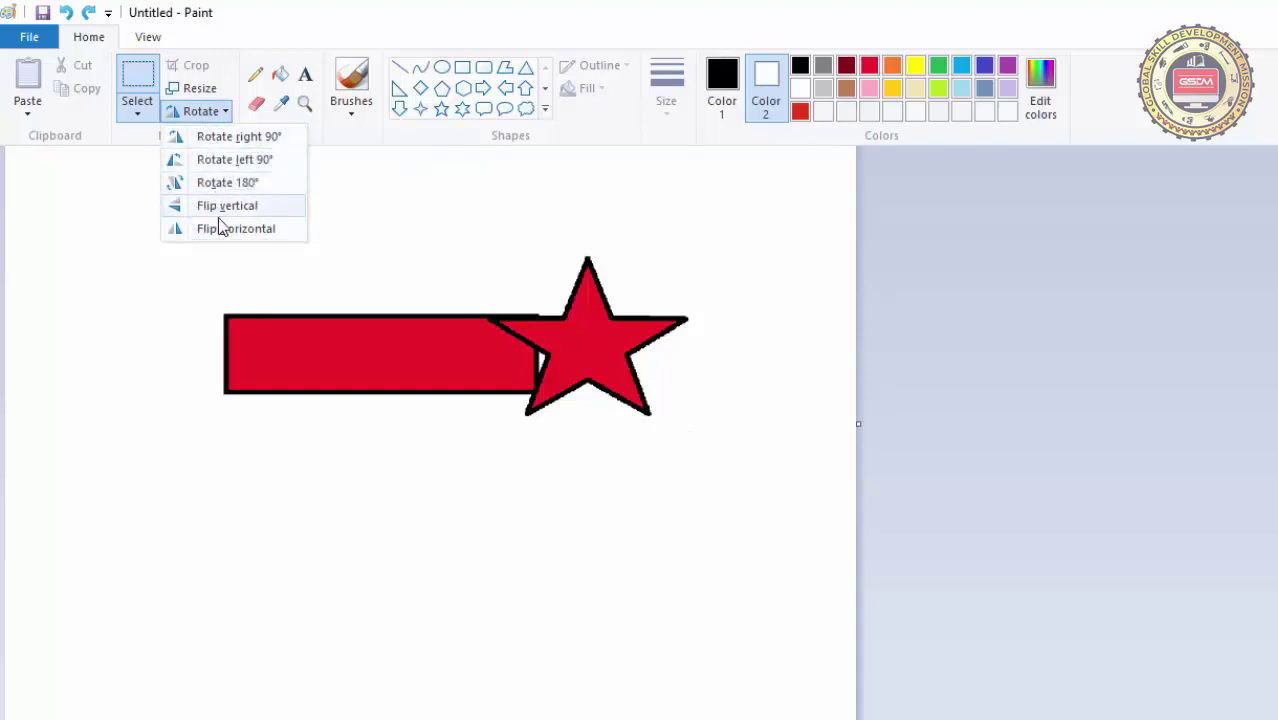
left_click(138, 78)
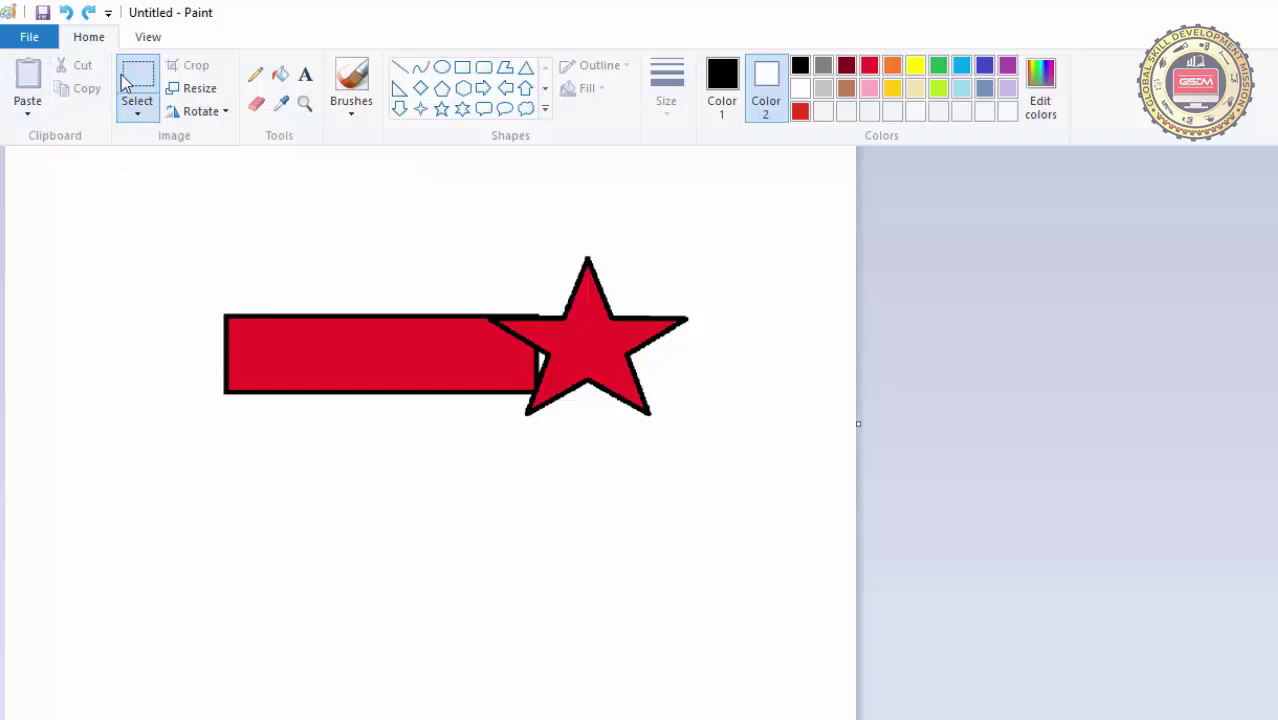
left_click_drag(174, 201, 786, 486)
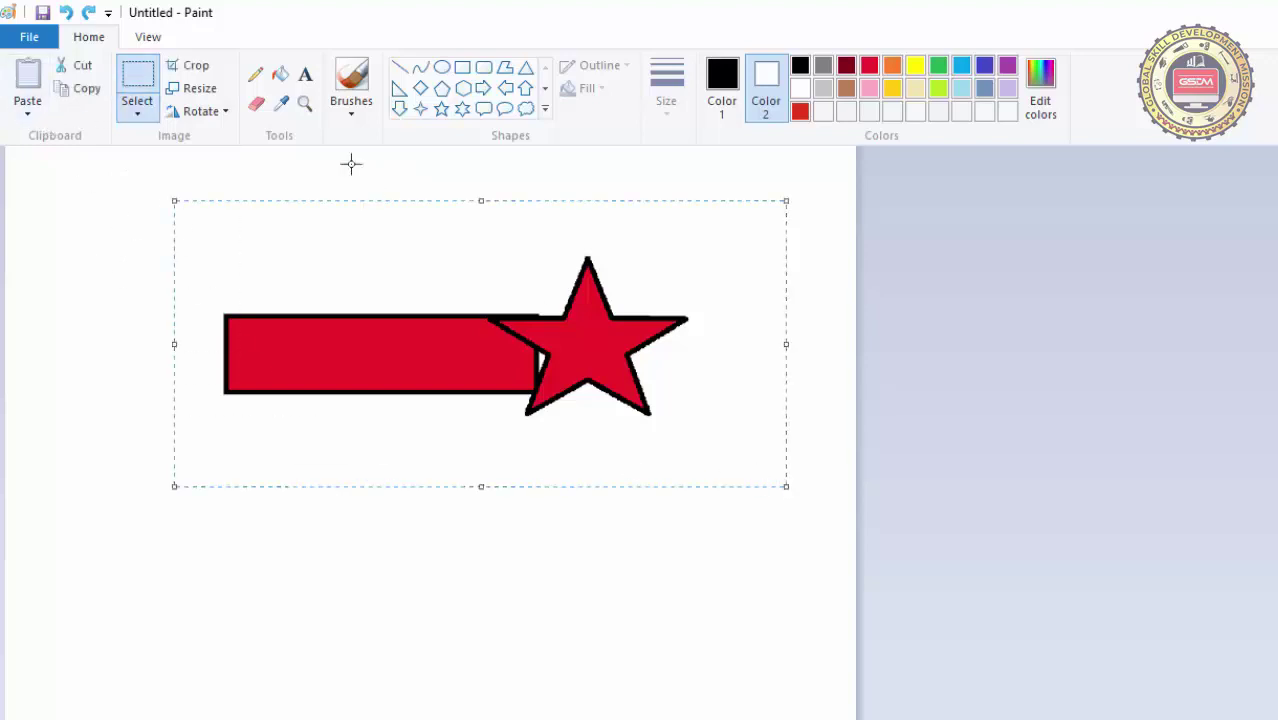
left_click(172, 112)
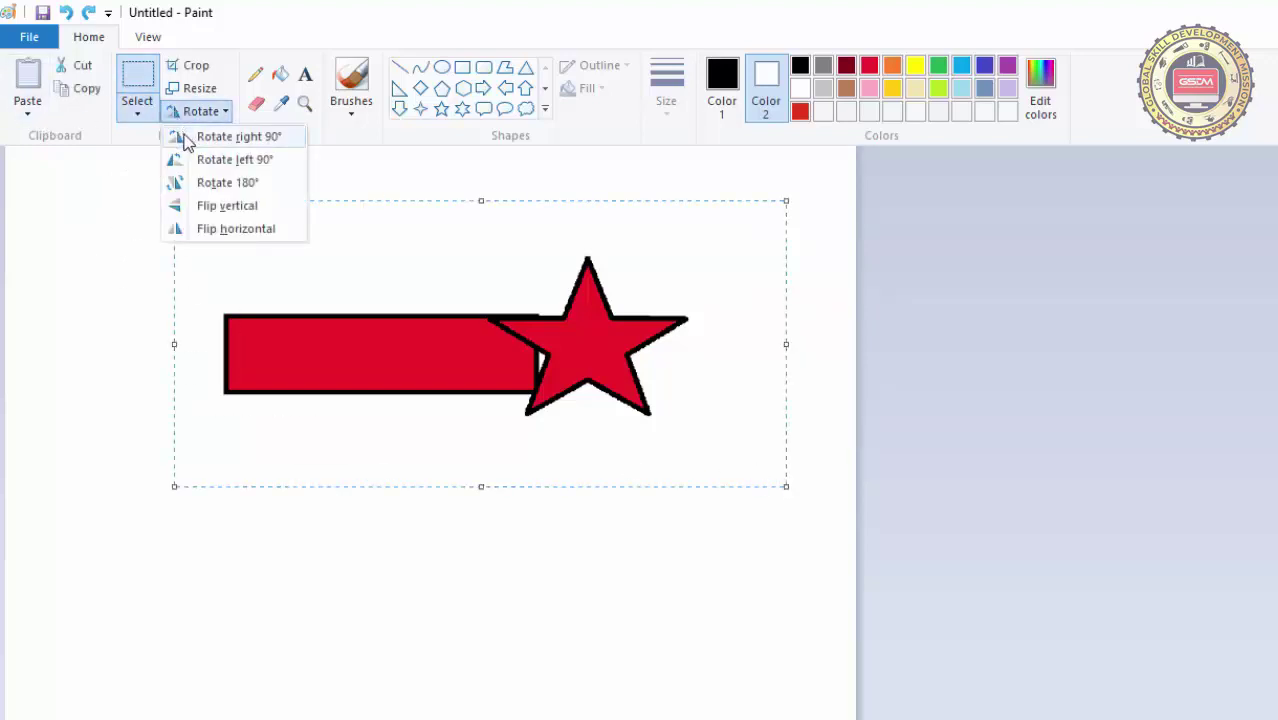
left_click(190, 138)
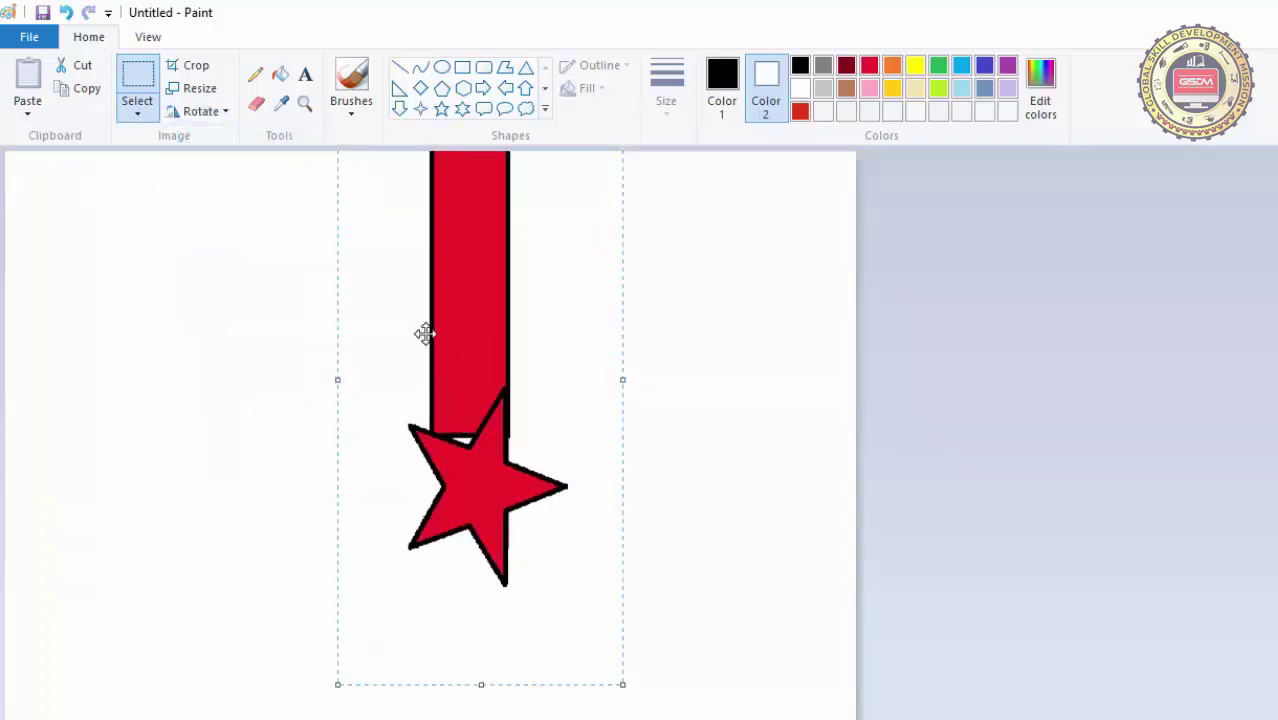
left_click(204, 113)
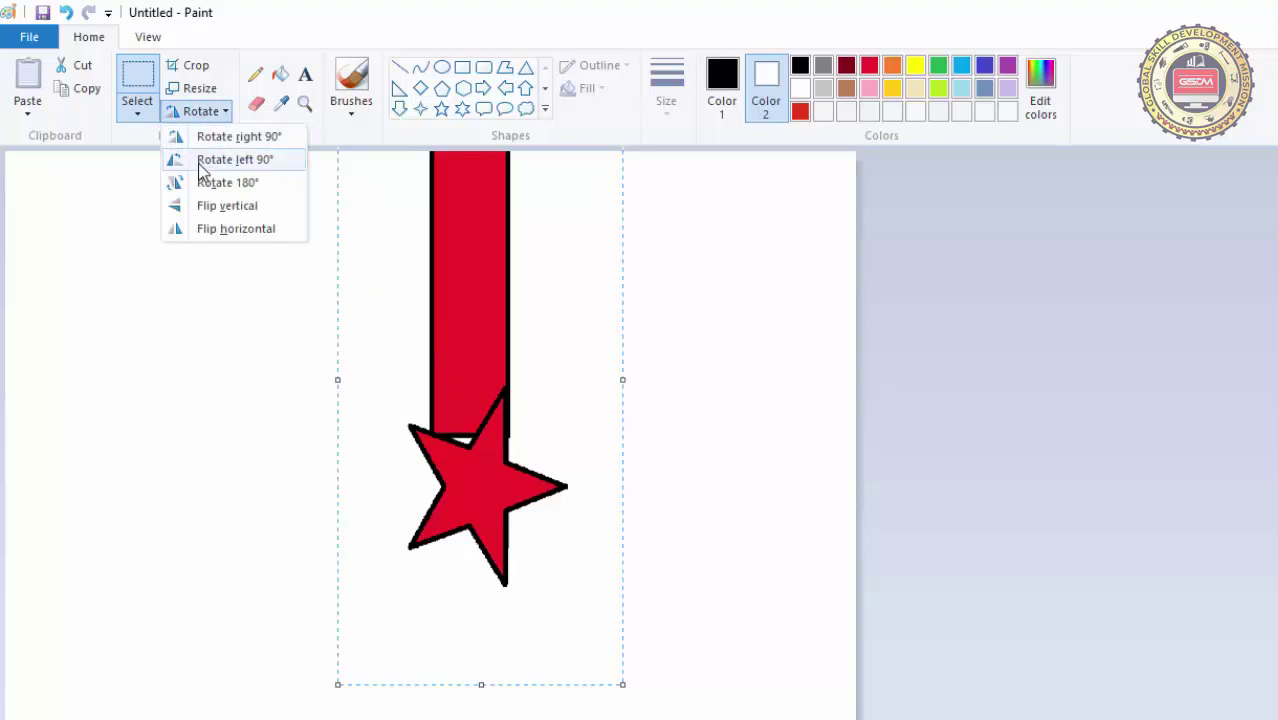
left_click(259, 161)
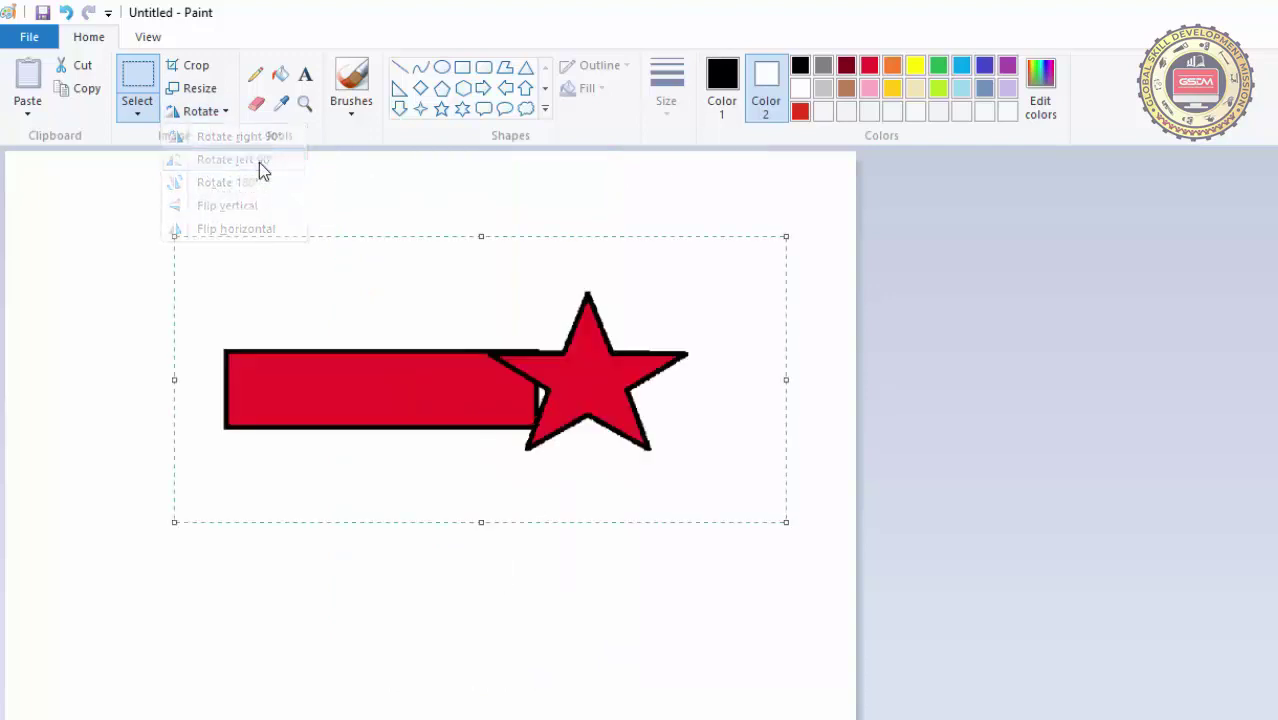
Rotate the selected rectangle and star 180° and flip the selection vertically twice
left_click(200, 113)
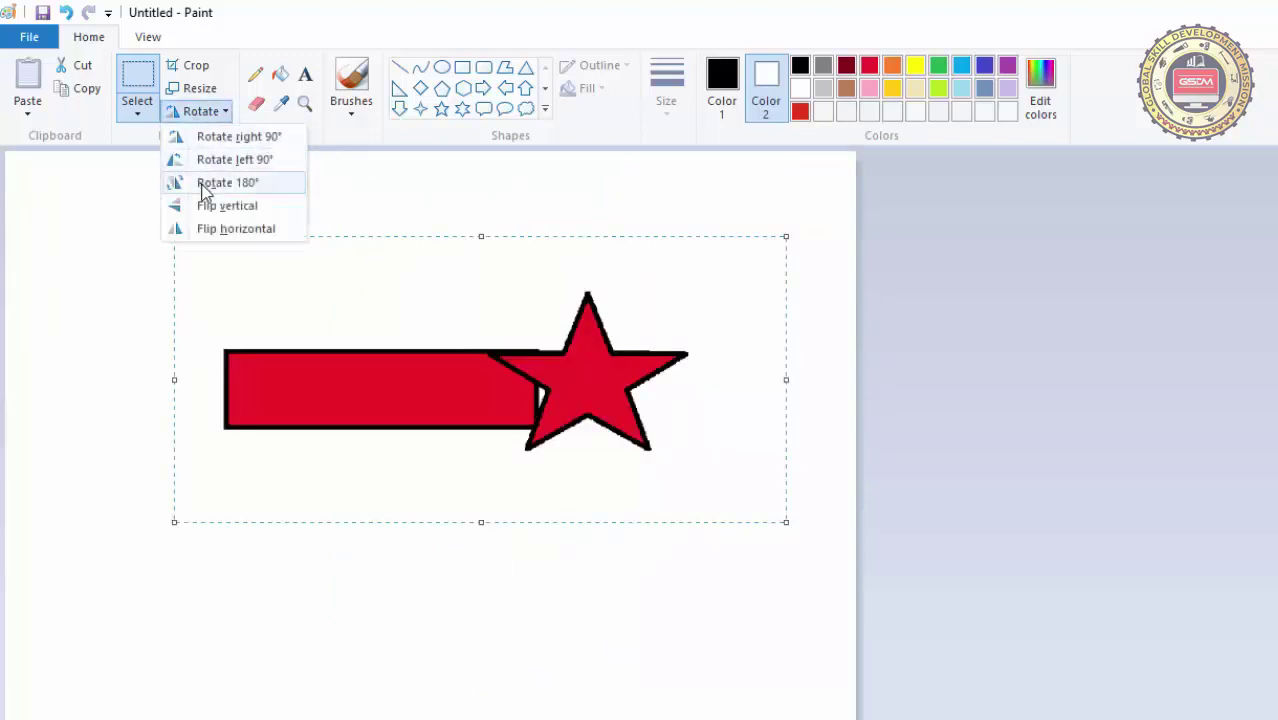
left_click(203, 185)
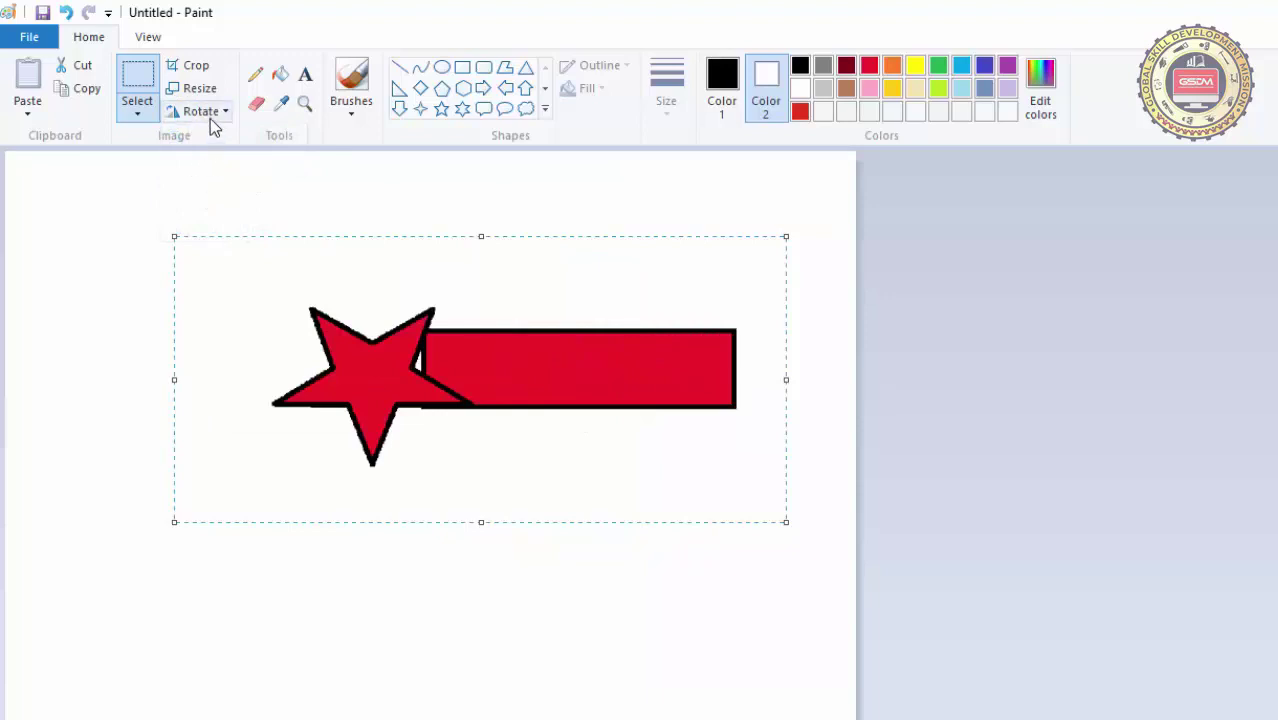
left_click(210, 118)
left_click(222, 205)
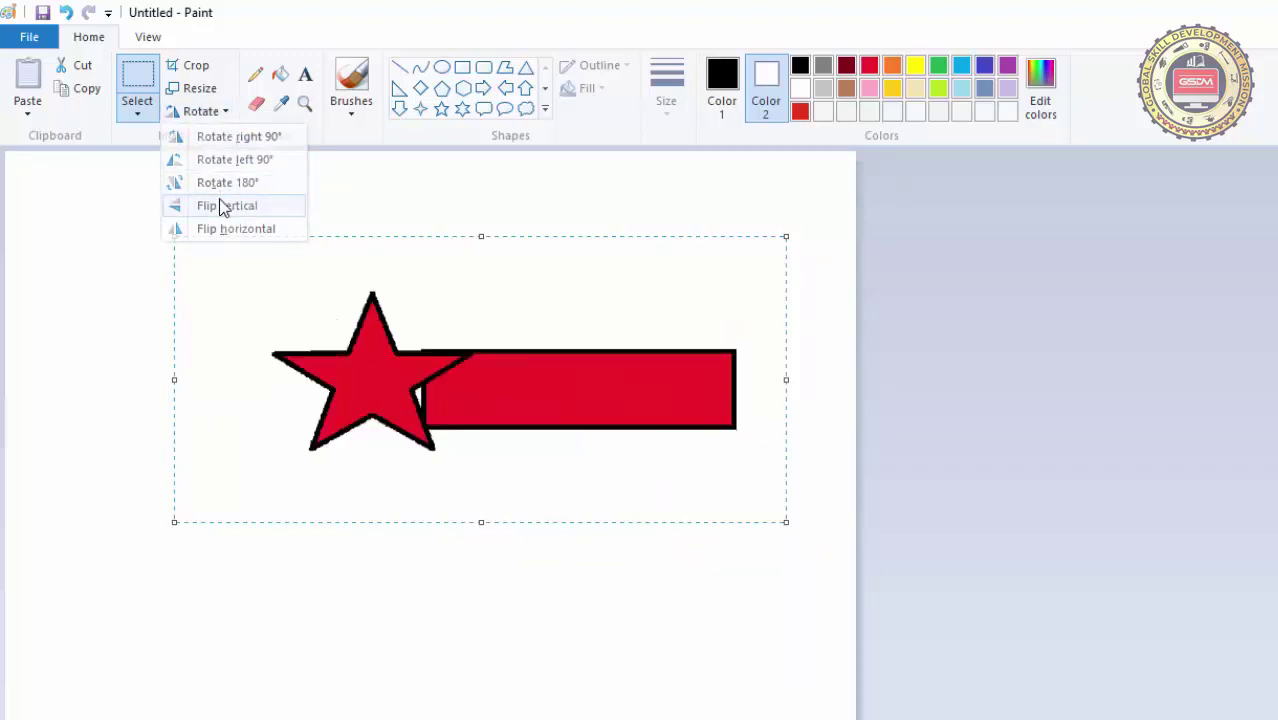
left_click(208, 113)
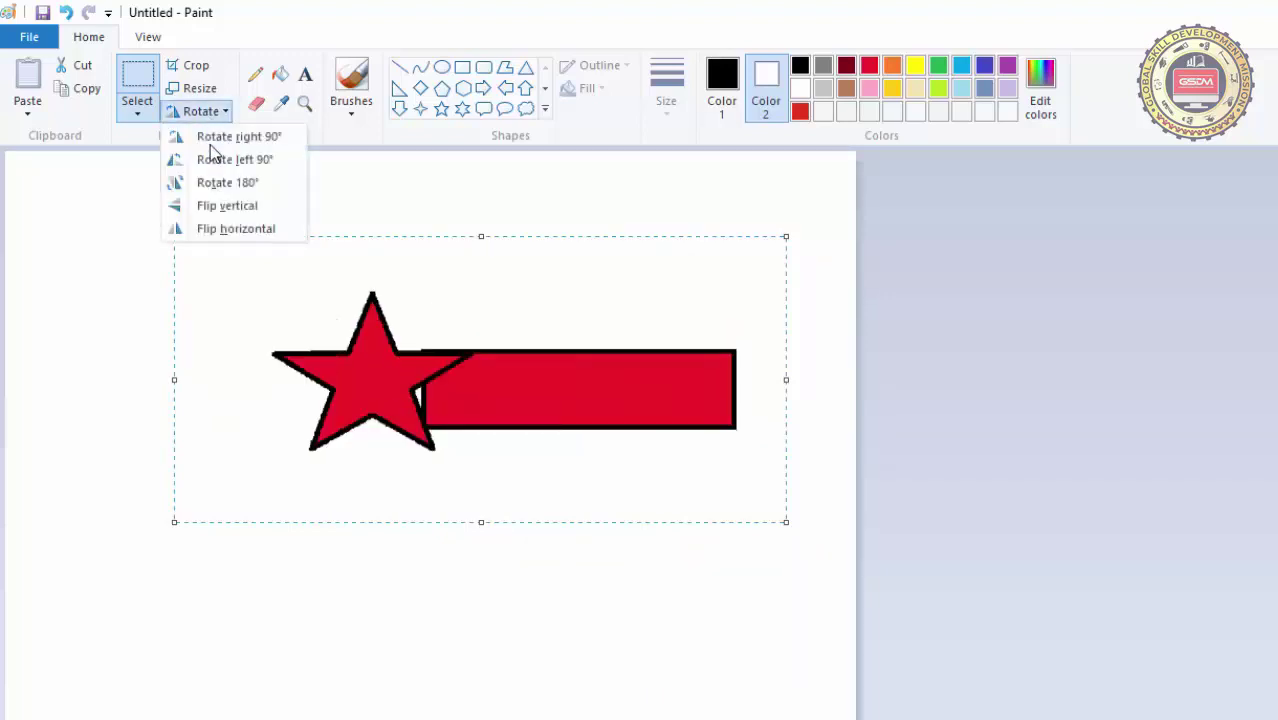
left_click(207, 212)
Flip the selected rectangle and star horizontally twice
left_click(205, 113)
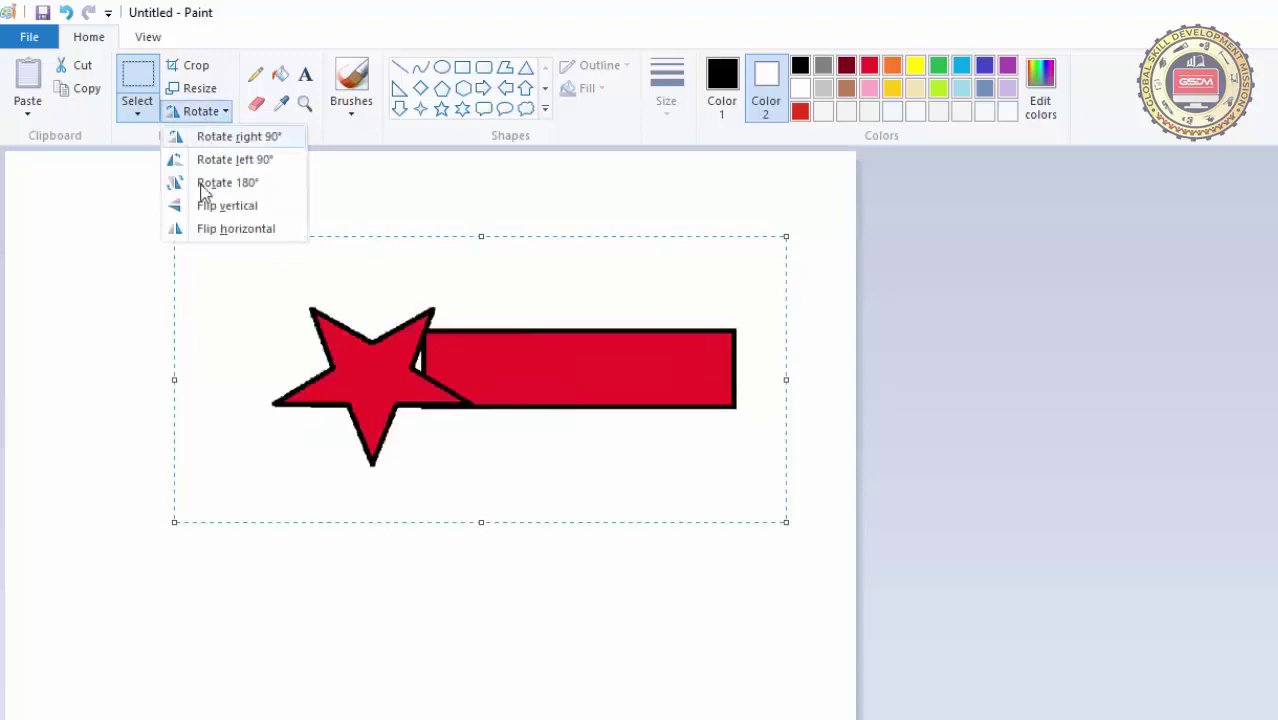
left_click(205, 230)
left_click(206, 113)
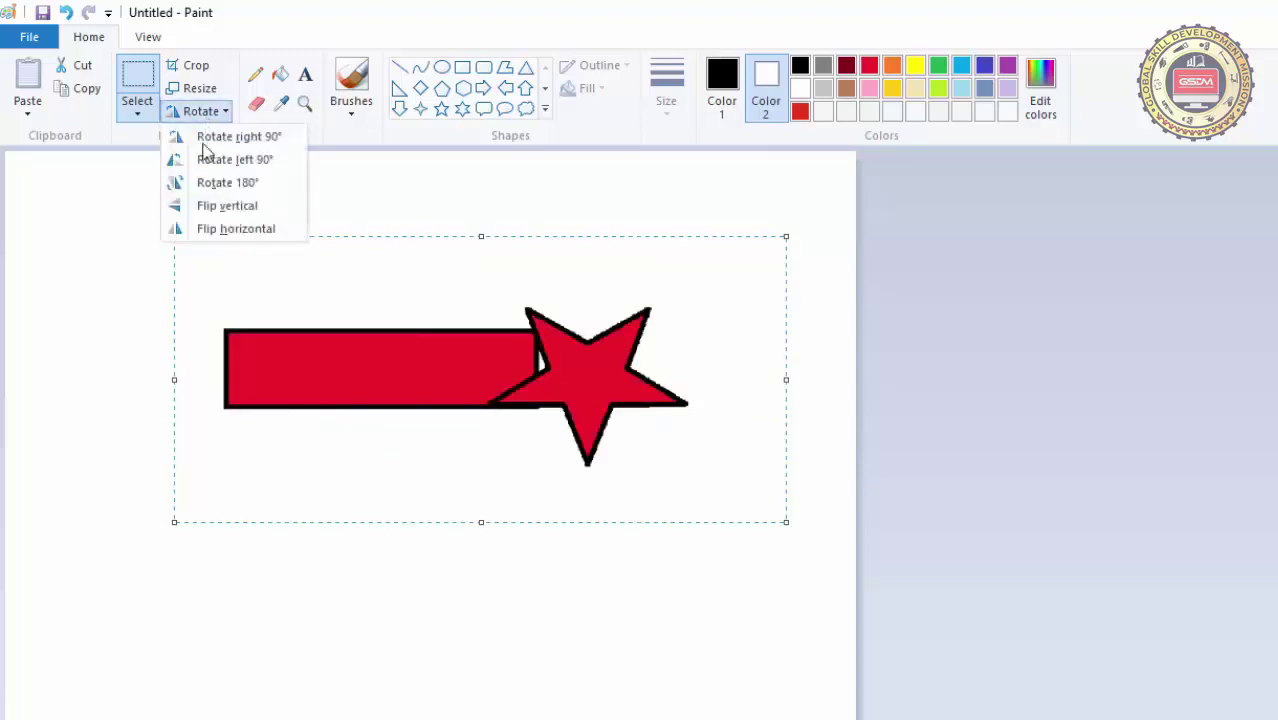
left_click(205, 230)
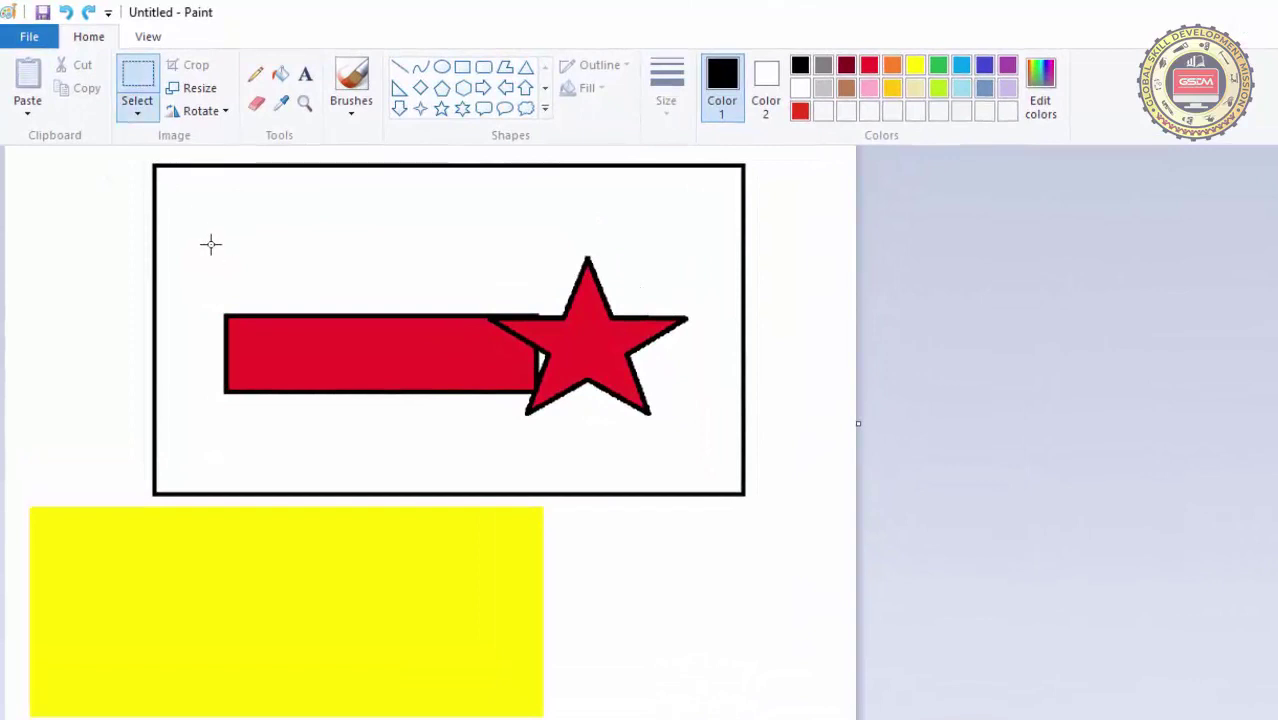
Try moving a rectangular selection around the star slightly, and undo the move
left_click_drag(440, 229, 686, 468)
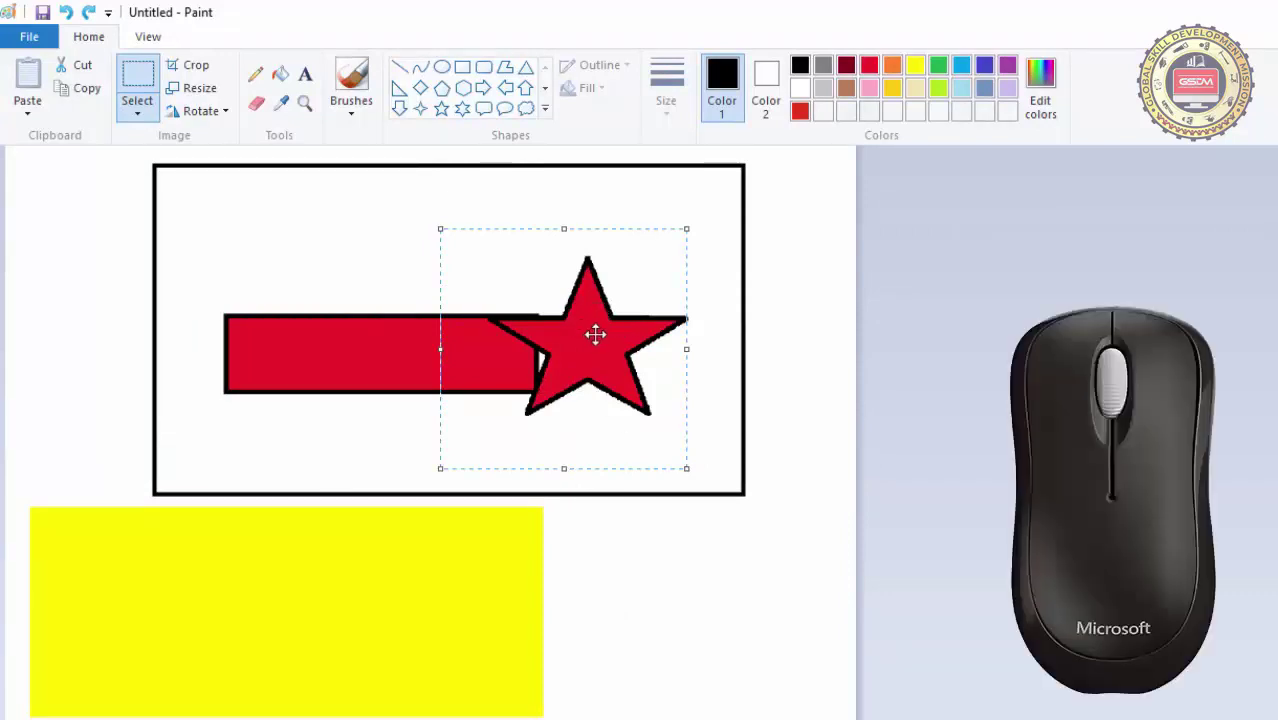
mouse_move(593, 334)
left_mouse_down()
mouse_move(579, 476)
mouse_move(545, 522)
mouse_move(309, 562)
mouse_move(131, 277)
mouse_move(388, 208)
mouse_move(653, 305)
mouse_move(589, 333)
left_mouse_up()
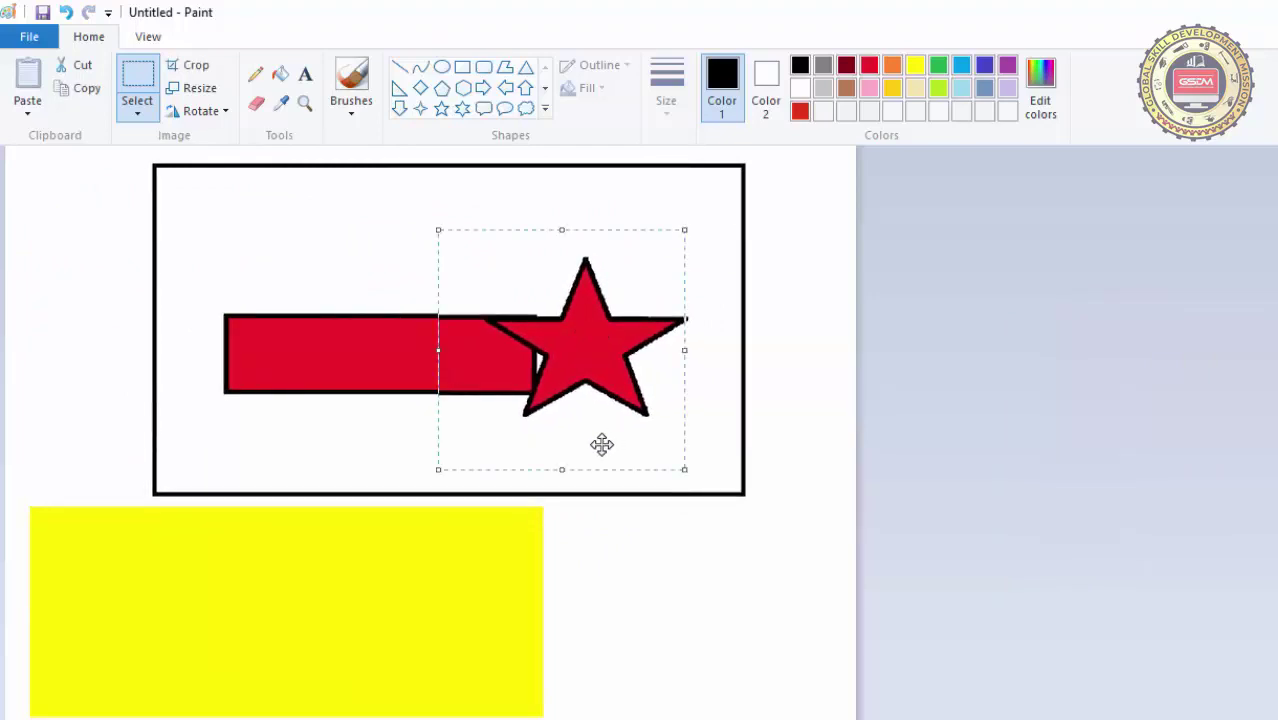
key("ctrl+z")
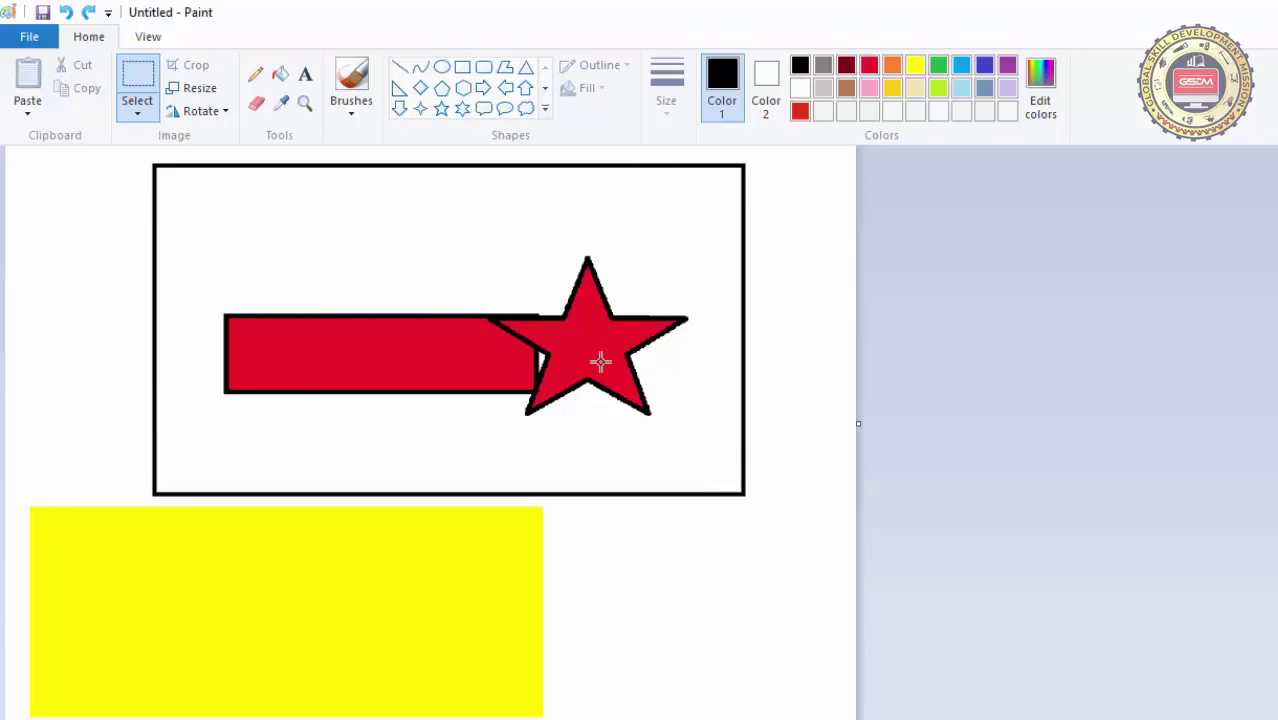
Try moving a free-form selection drawn around the star slightly, and undo the move
left_click(138, 117)
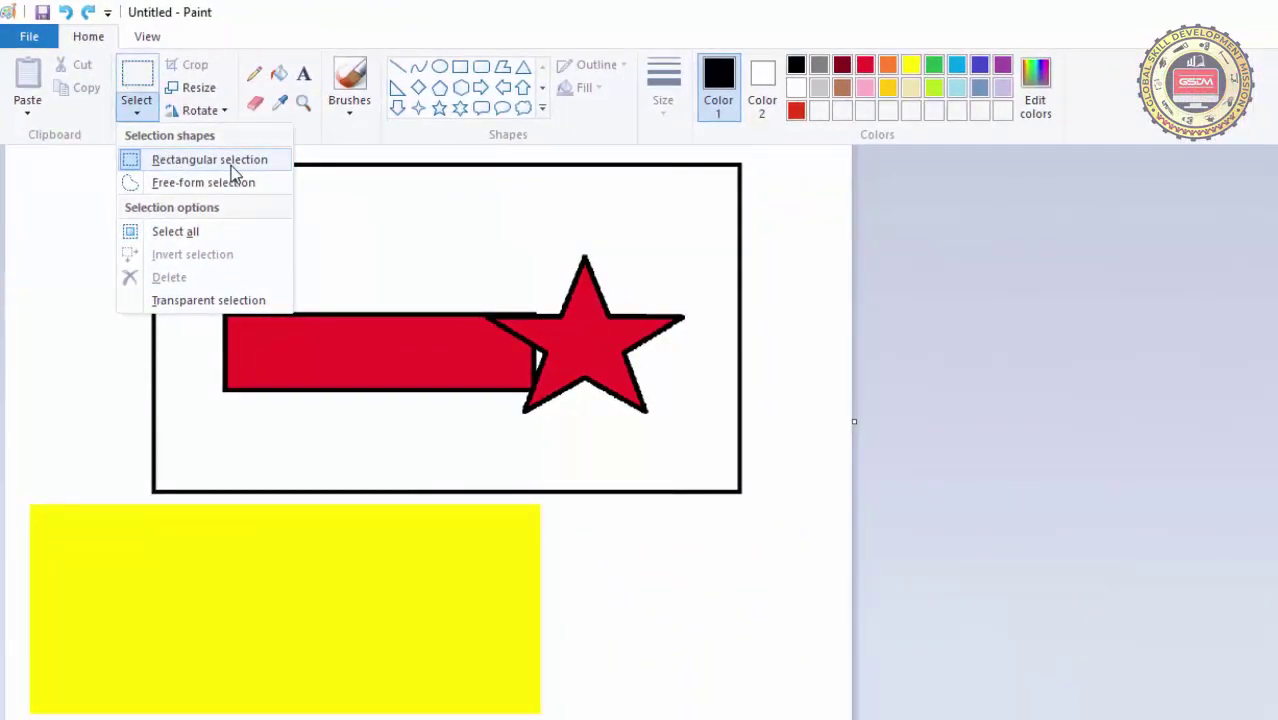
left_click(210, 188)
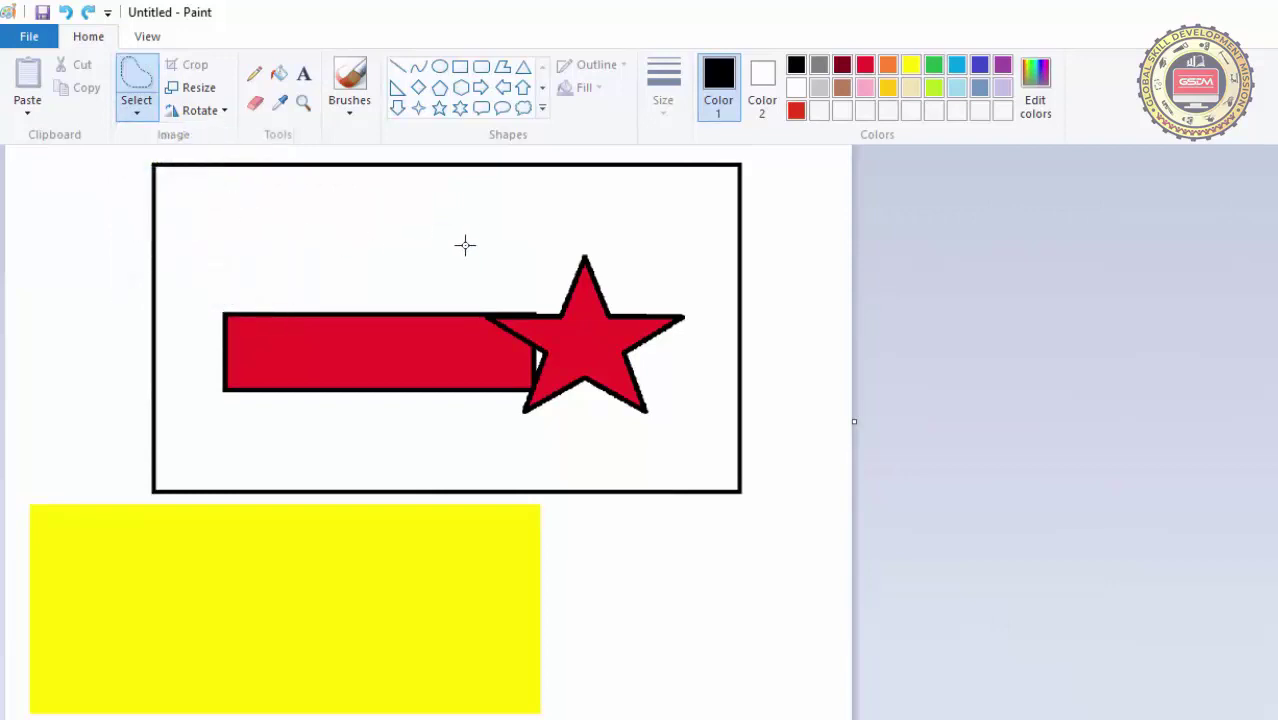
mouse_move(574, 228)
left_mouse_down()
mouse_move(538, 251)
mouse_move(511, 301)
mouse_move(536, 379)
mouse_move(662, 408)
mouse_move(692, 275)
mouse_move(621, 237)
mouse_move(515, 248)
left_mouse_up()
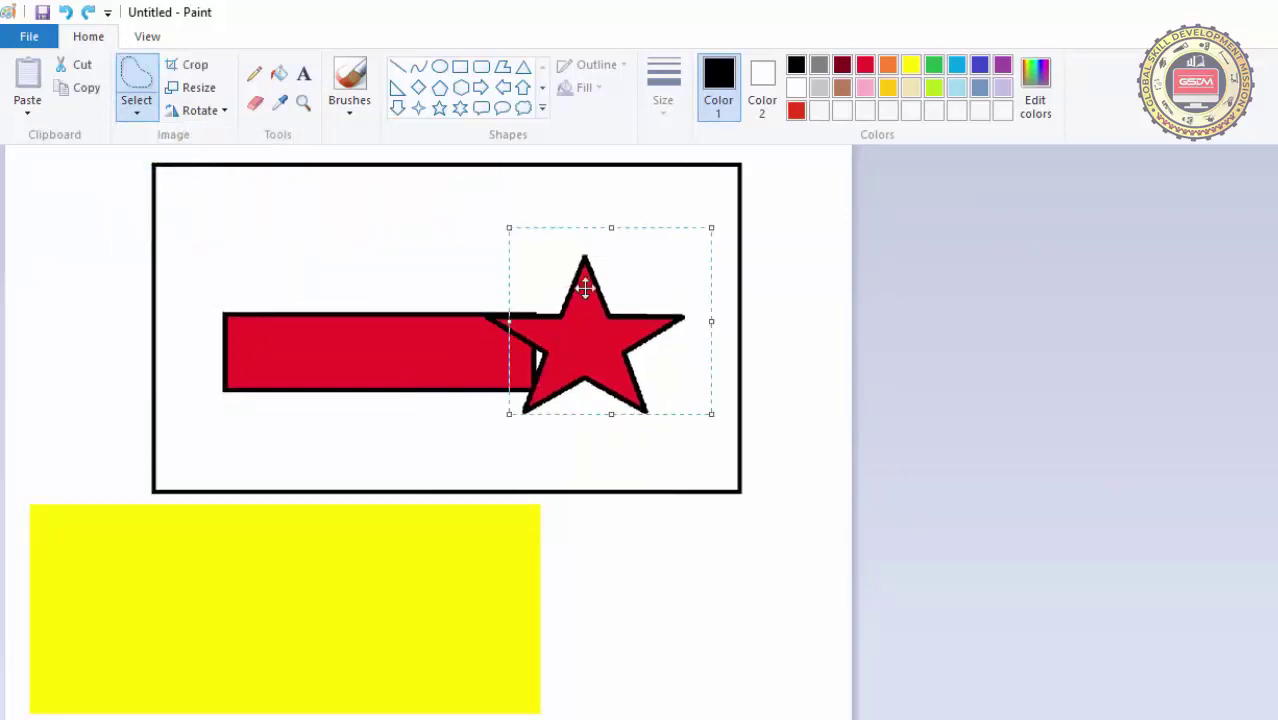
mouse_move(583, 298)
left_mouse_down()
mouse_move(568, 379)
mouse_move(487, 578)
mouse_move(599, 522)
mouse_move(648, 274)
mouse_move(608, 307)
mouse_move(530, 268)
mouse_move(400, 465)
mouse_move(397, 606)
mouse_move(591, 318)
left_mouse_up()
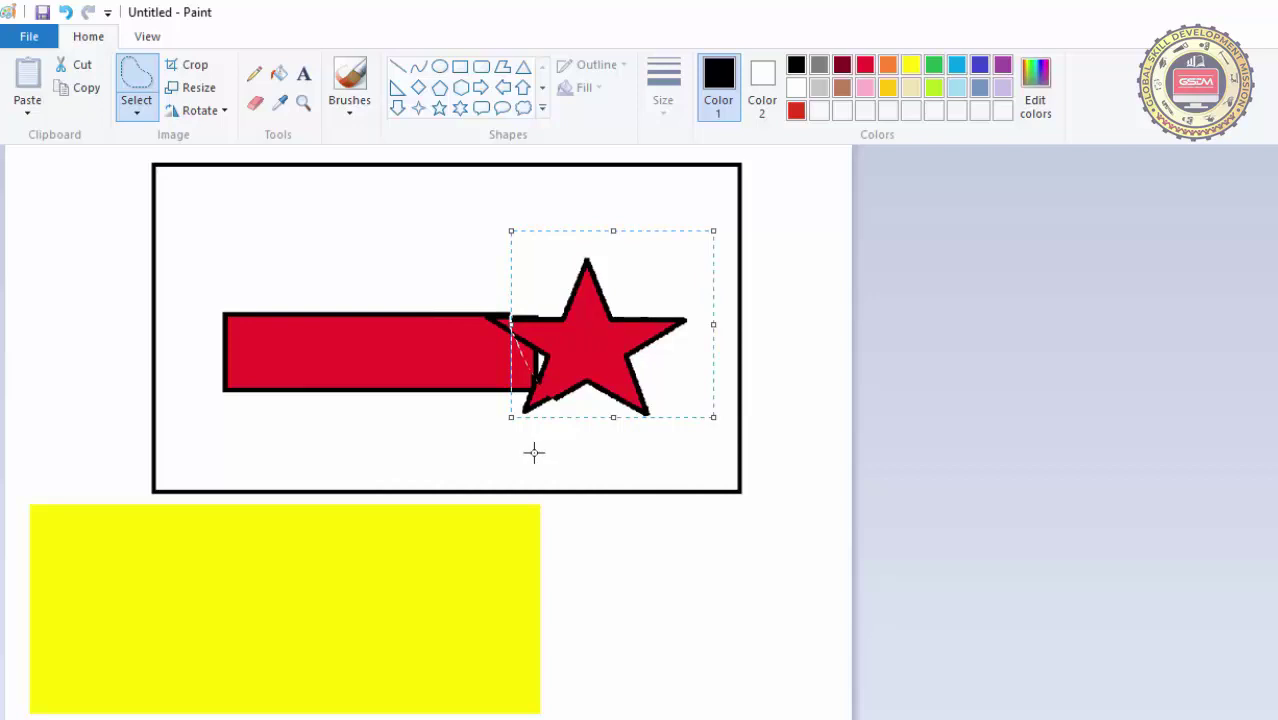
key("ctrl+z")
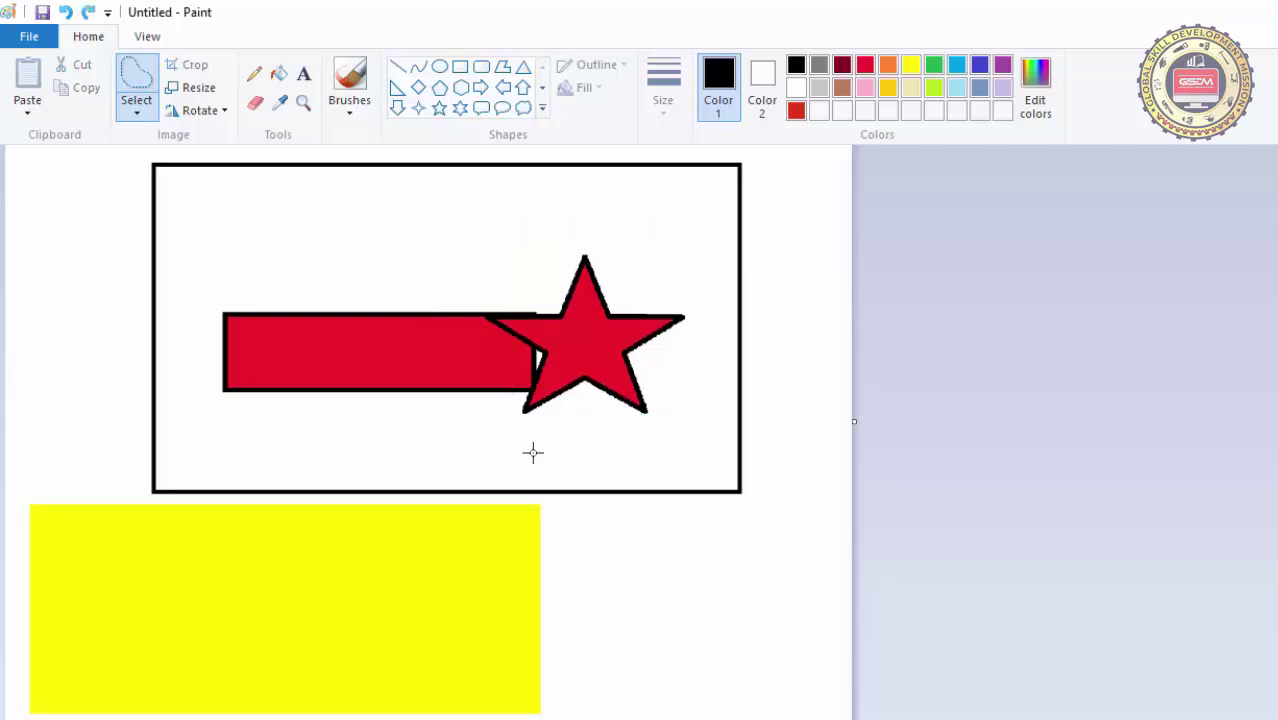
Select the whole picture, delete it, and undo the deletion
left_click(136, 112)
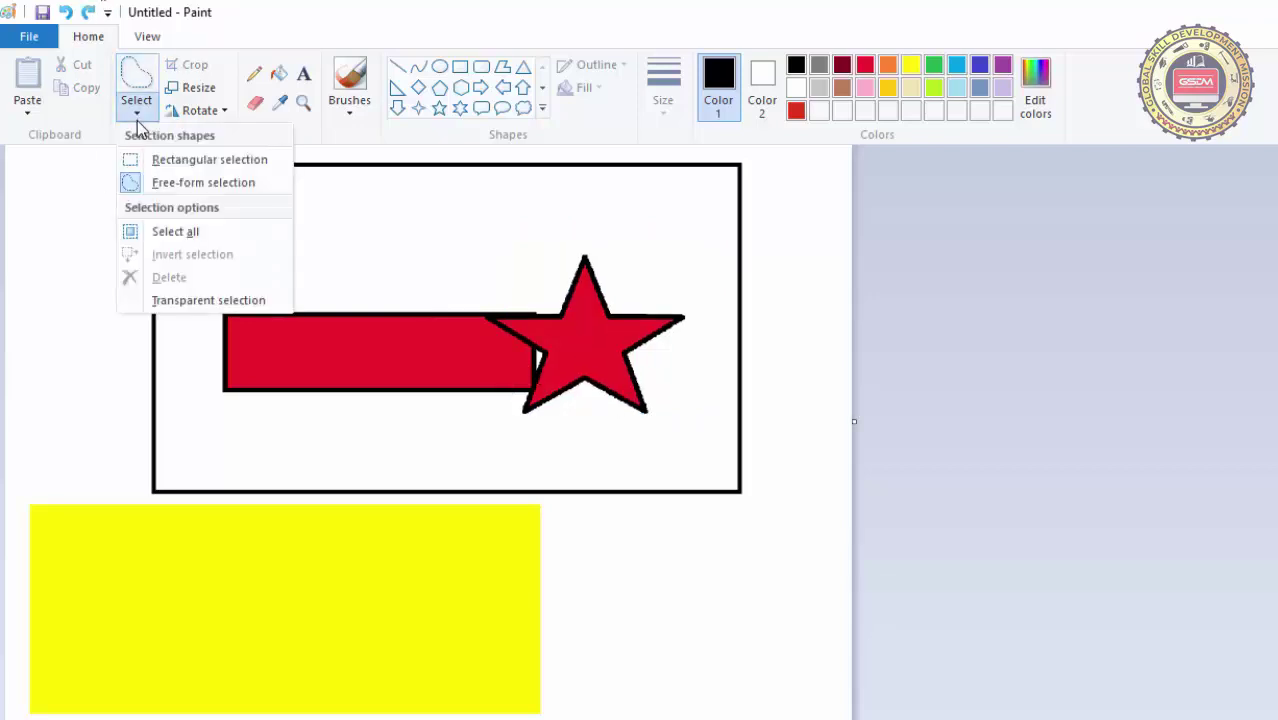
left_click(184, 239)
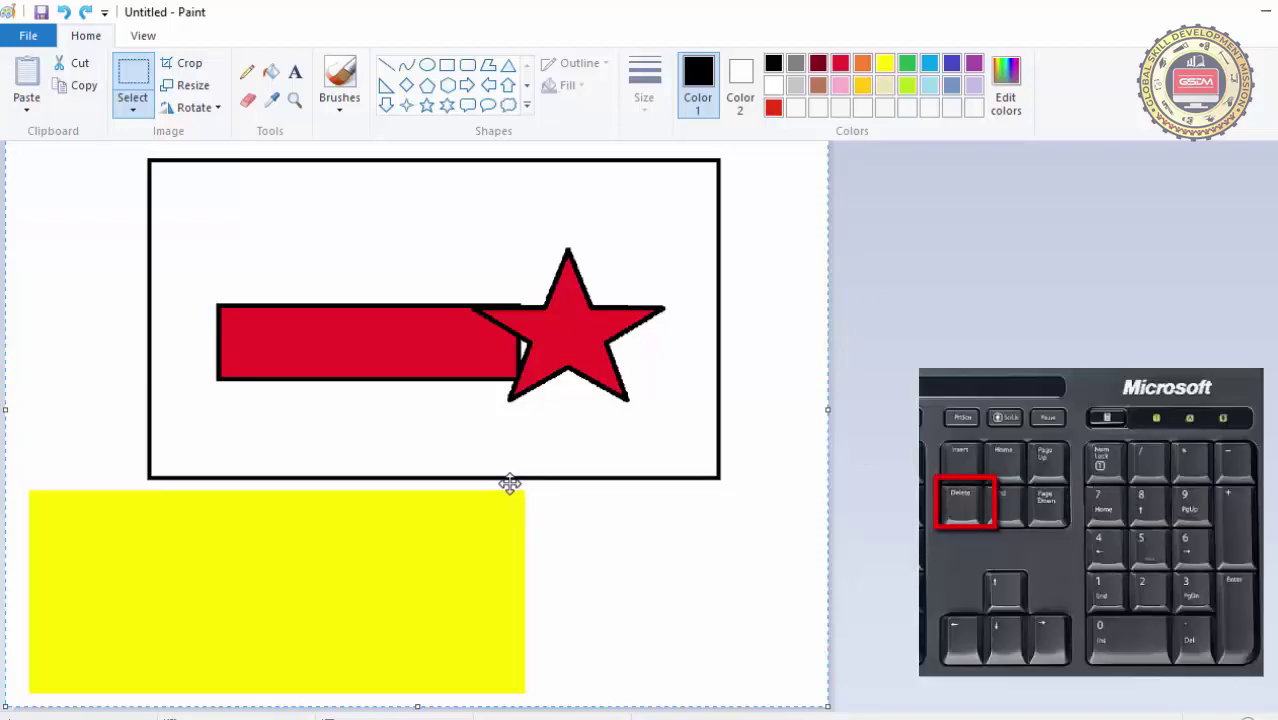
key("Delete")
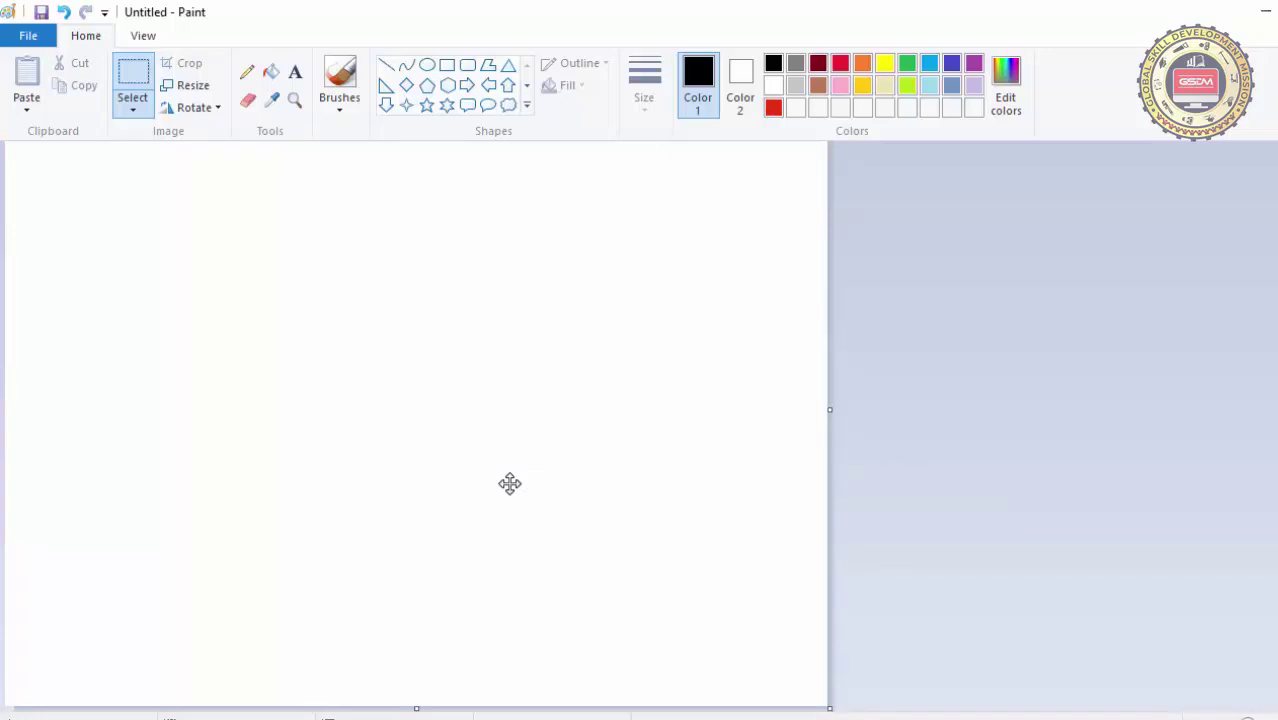
key("ctrl+z")
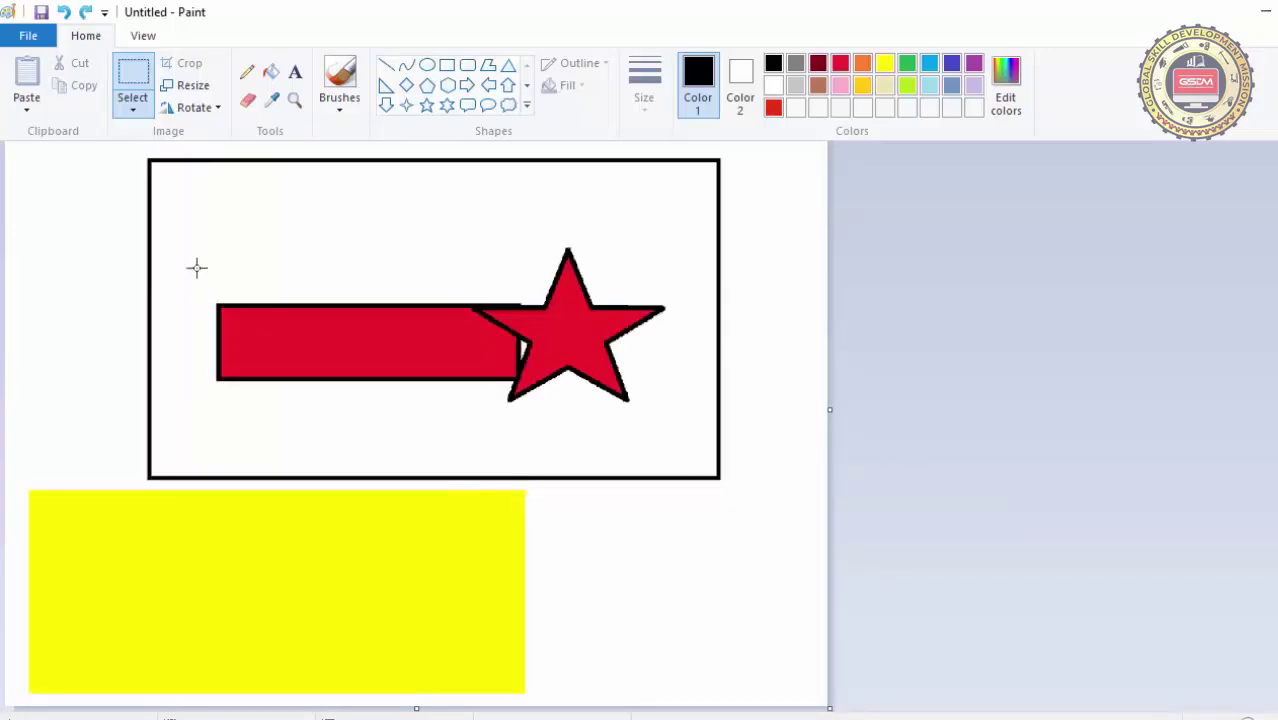
Draw a rectangular selection over part of the red rectangle and star, and invert the selection
left_click(134, 110)
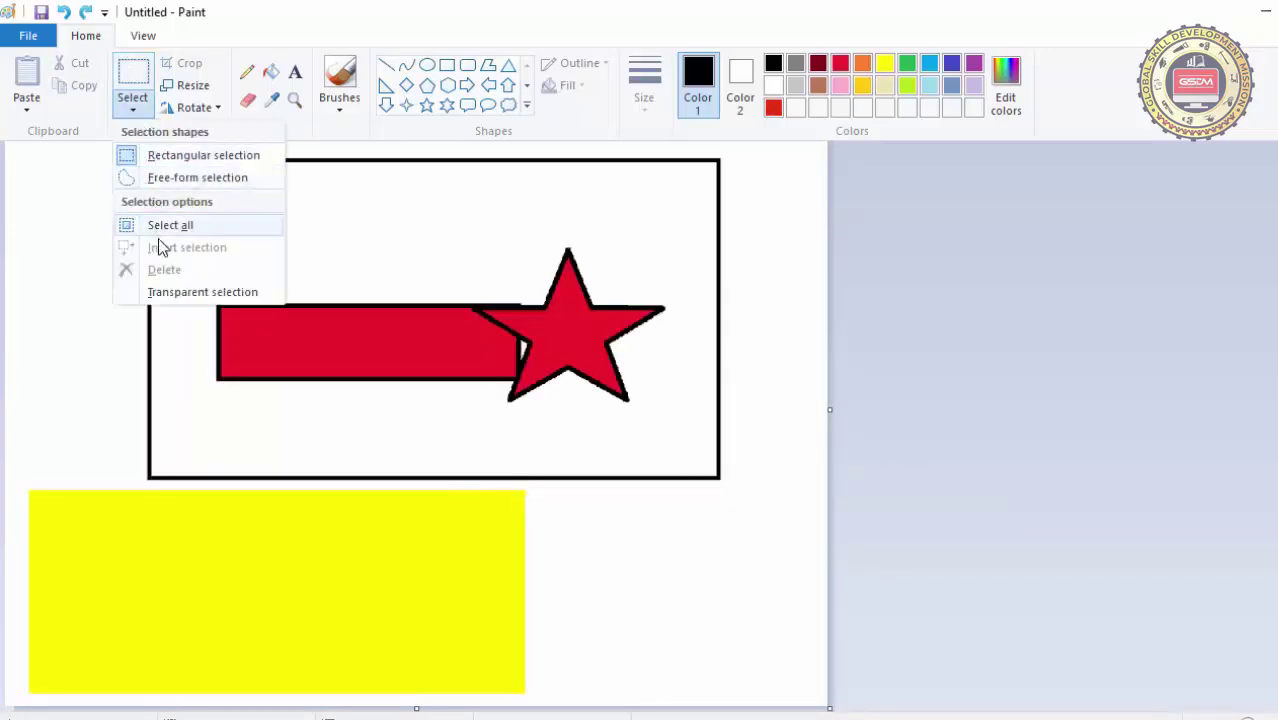
left_click(408, 234)
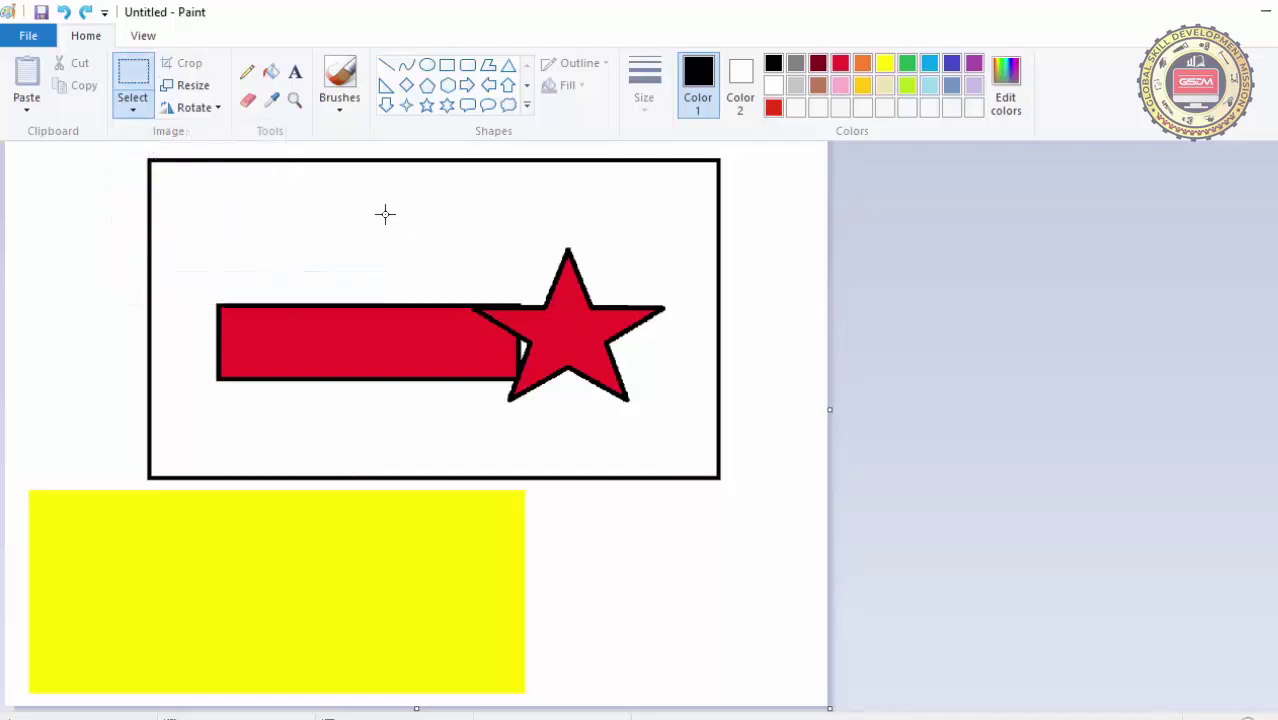
left_click_drag(385, 214, 601, 452)
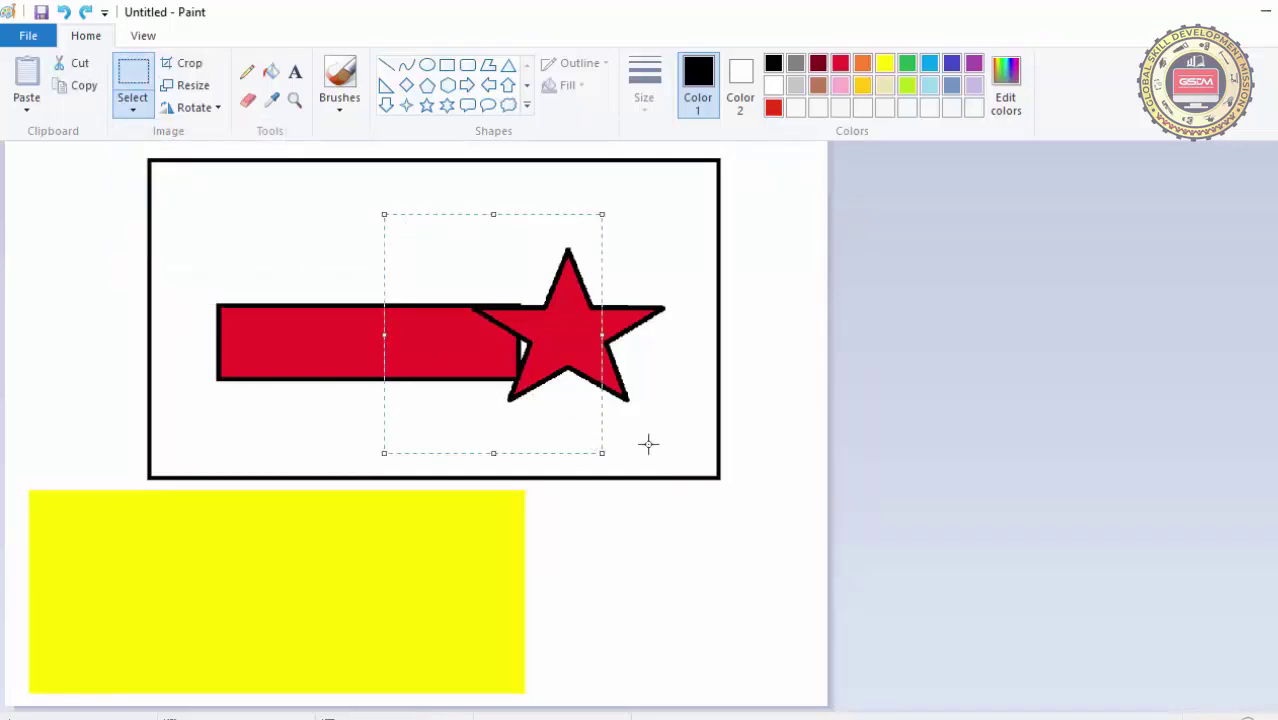
left_click(133, 105)
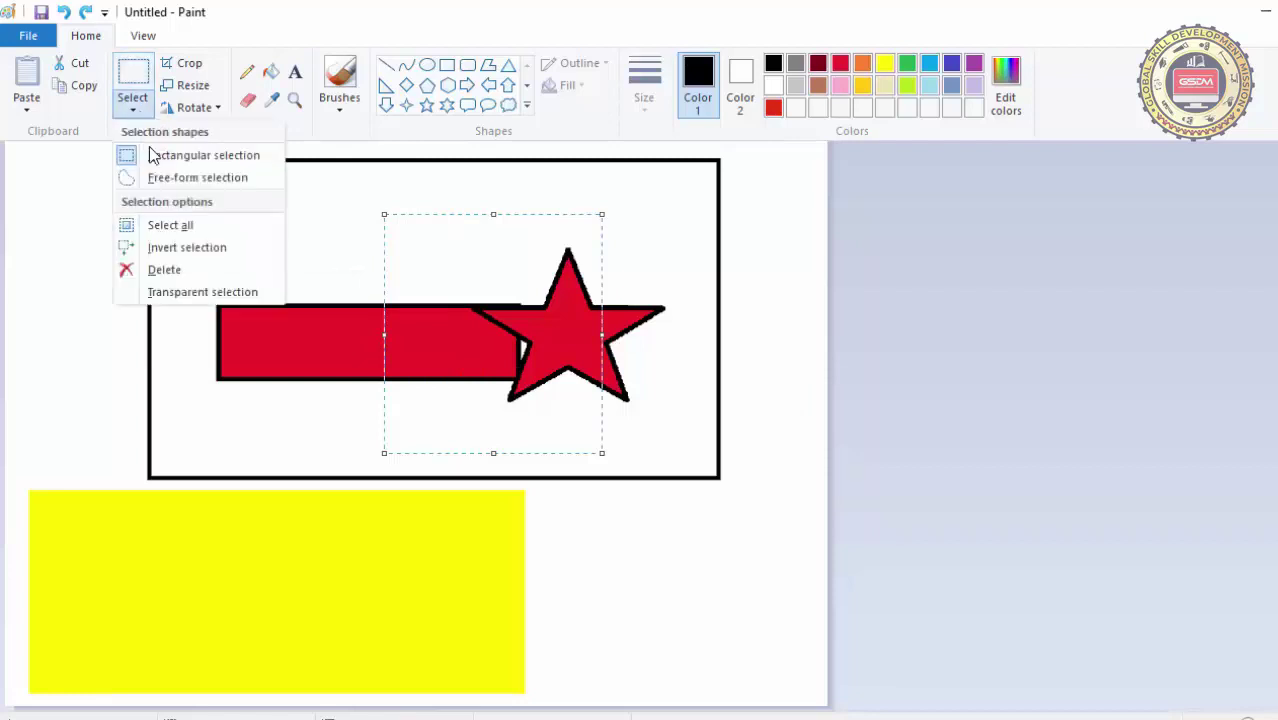
left_click(181, 249)
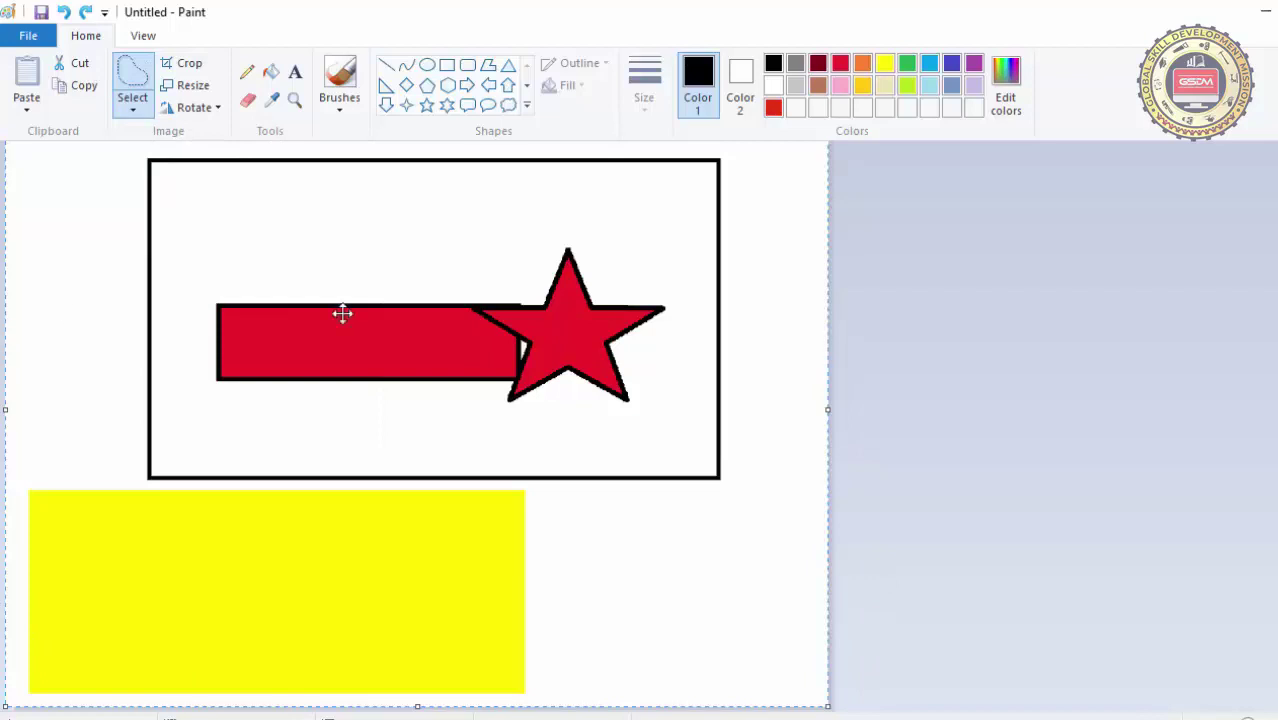
left_click(144, 110)
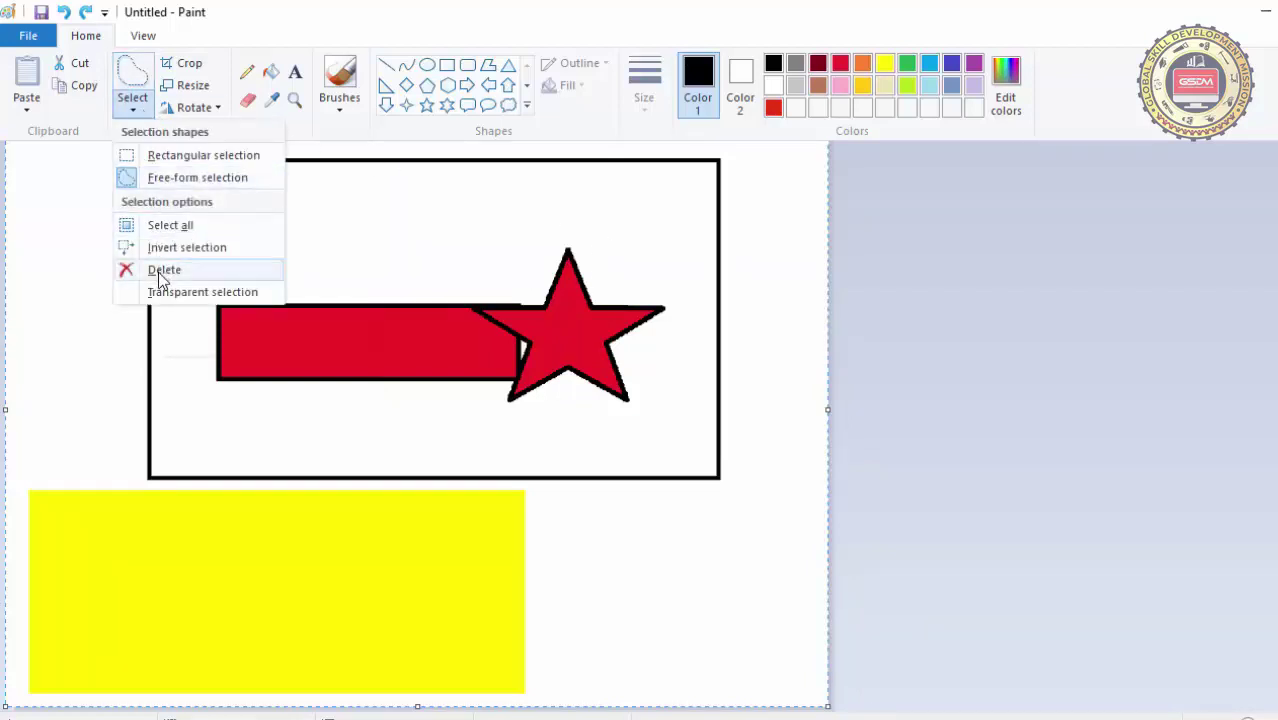
left_click(280, 248)
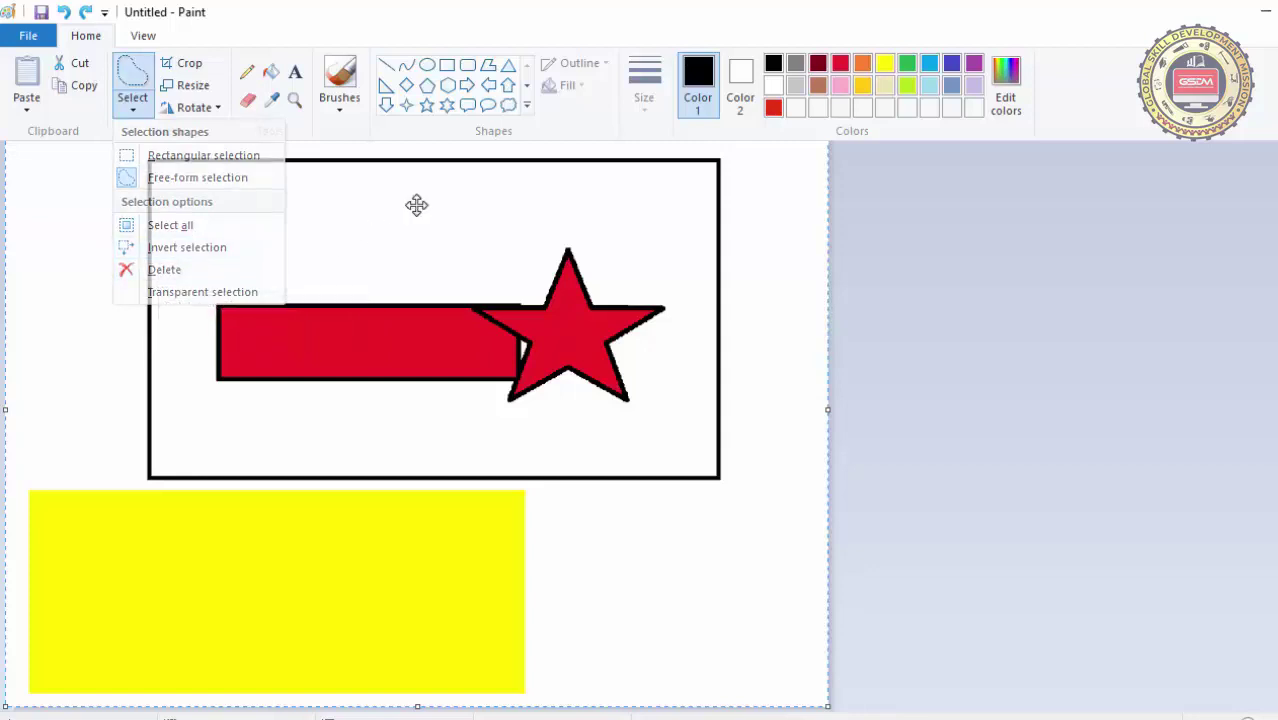
Delete a rectangular selection around the star using the selection options, and undo the deletion
left_click(133, 108)
left_click(133, 157)
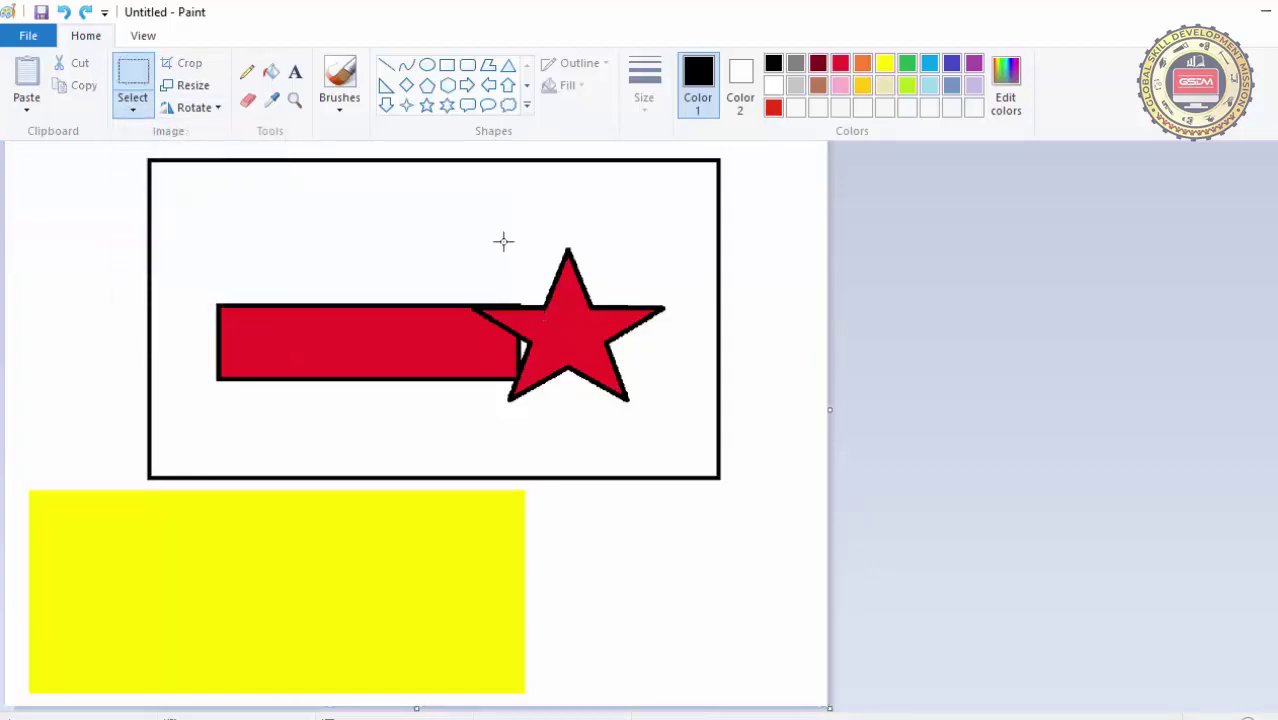
left_click_drag(423, 206, 690, 449)
left_click(133, 108)
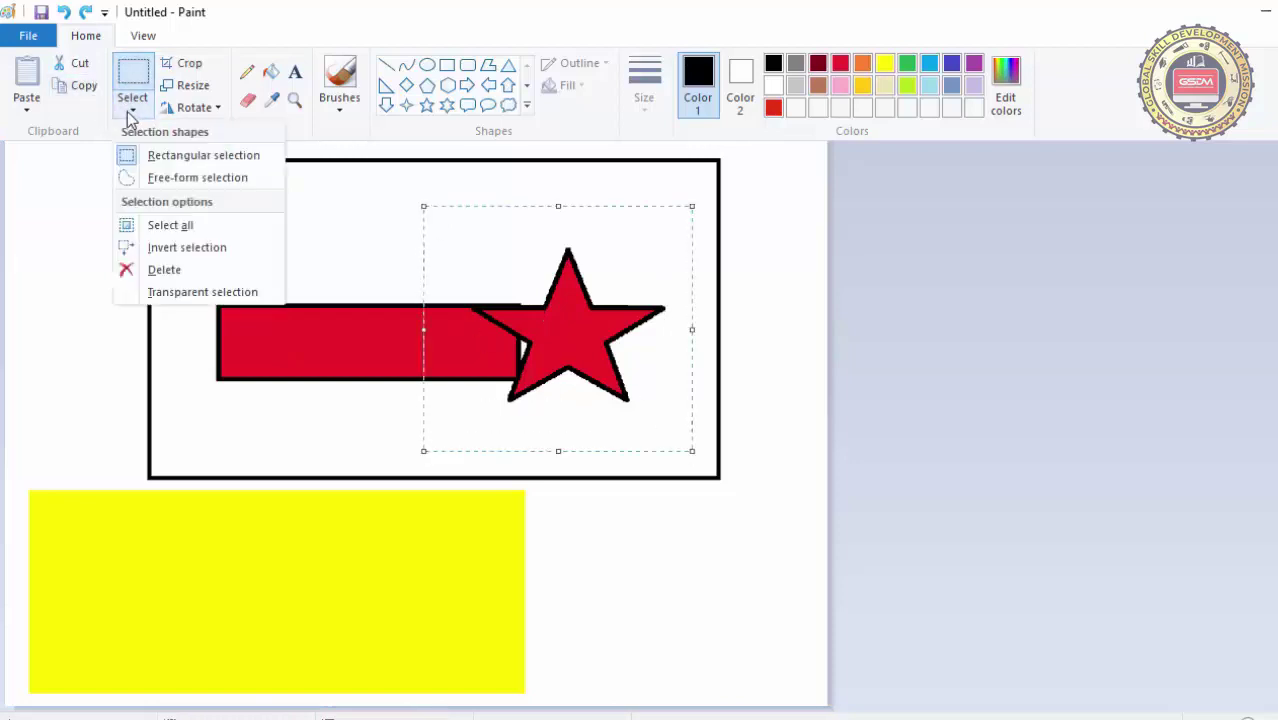
left_click(133, 108)
left_click(133, 108)
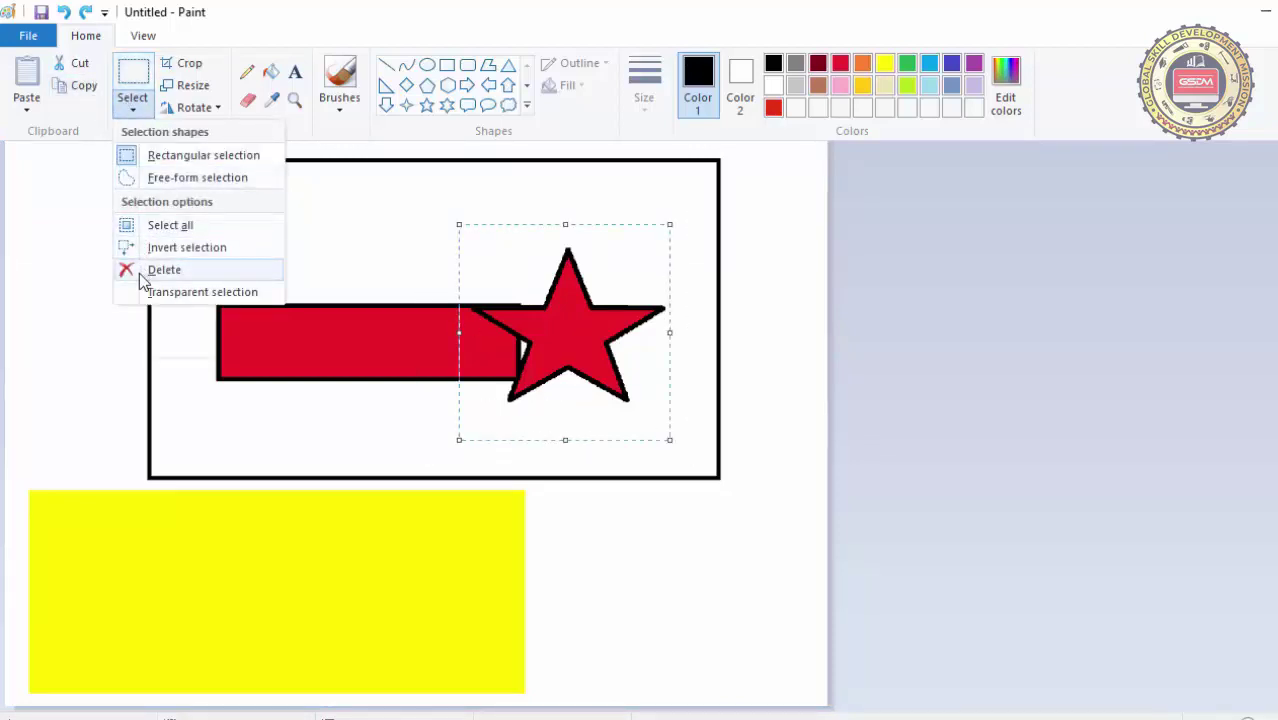
left_click(140, 276)
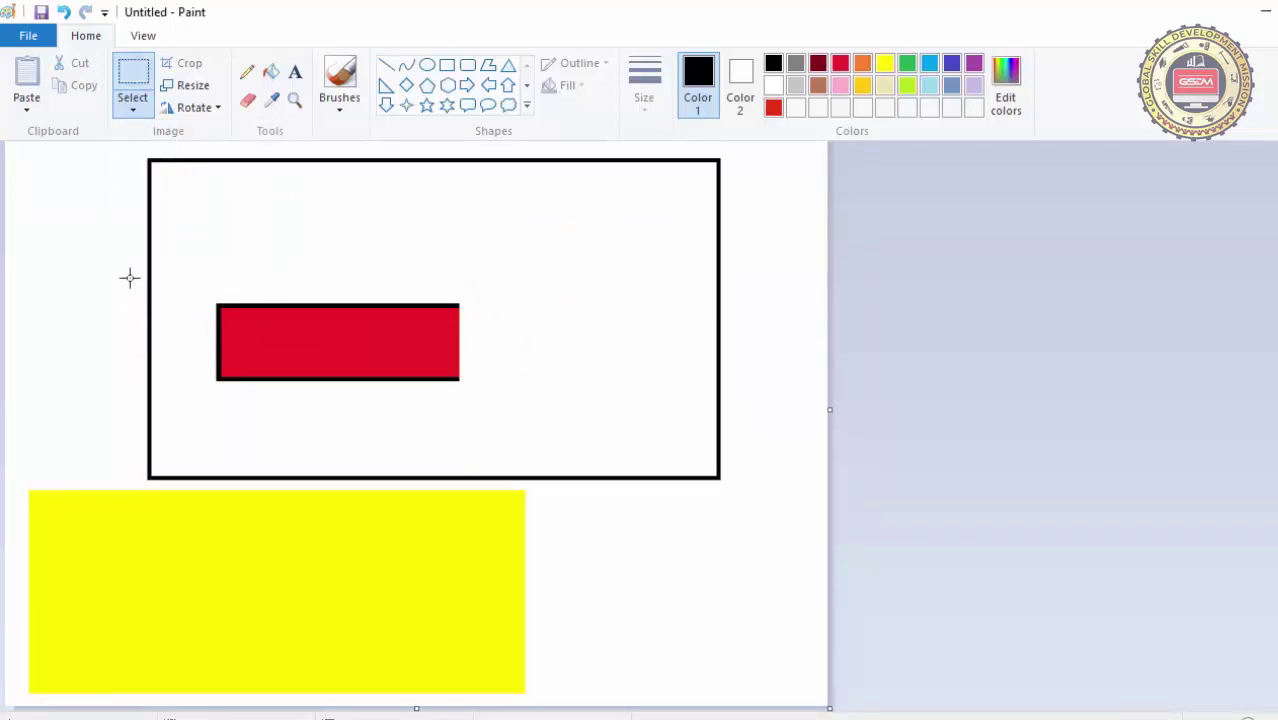
key("ctrl+z")
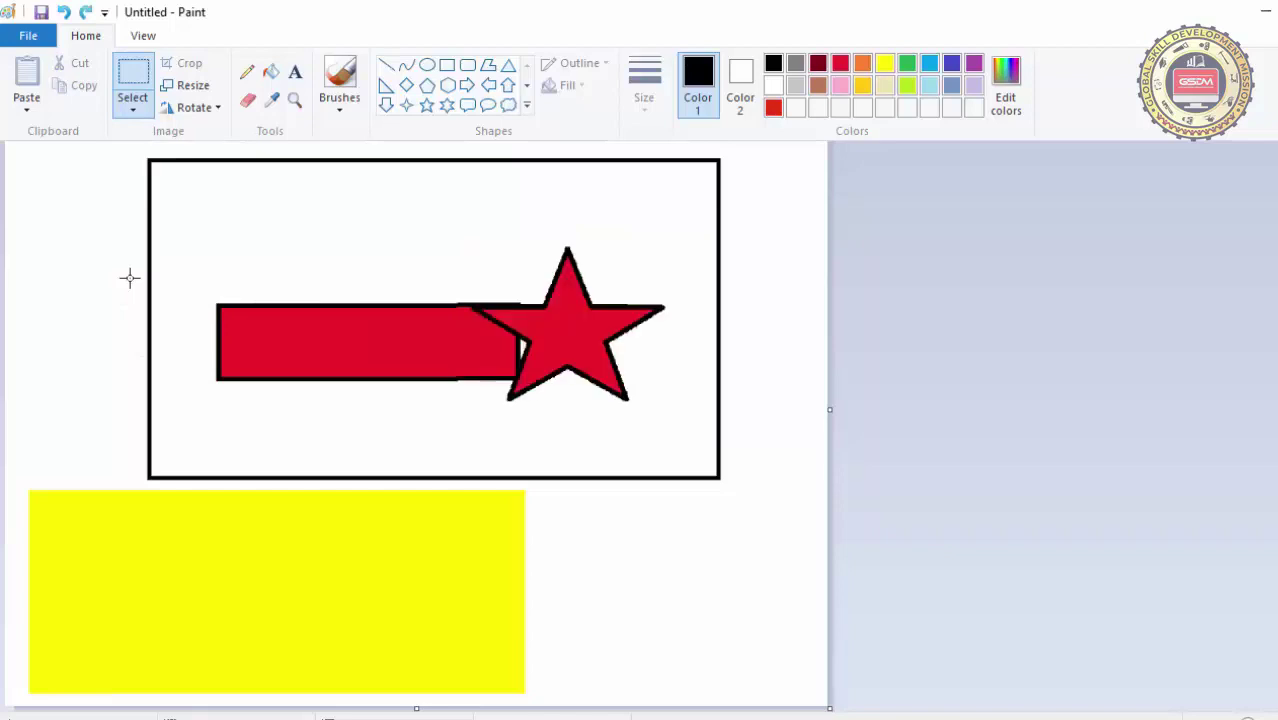
Enclose the star in a rectangular selection and move it onto the yellow rectangle
left_click(132, 108)
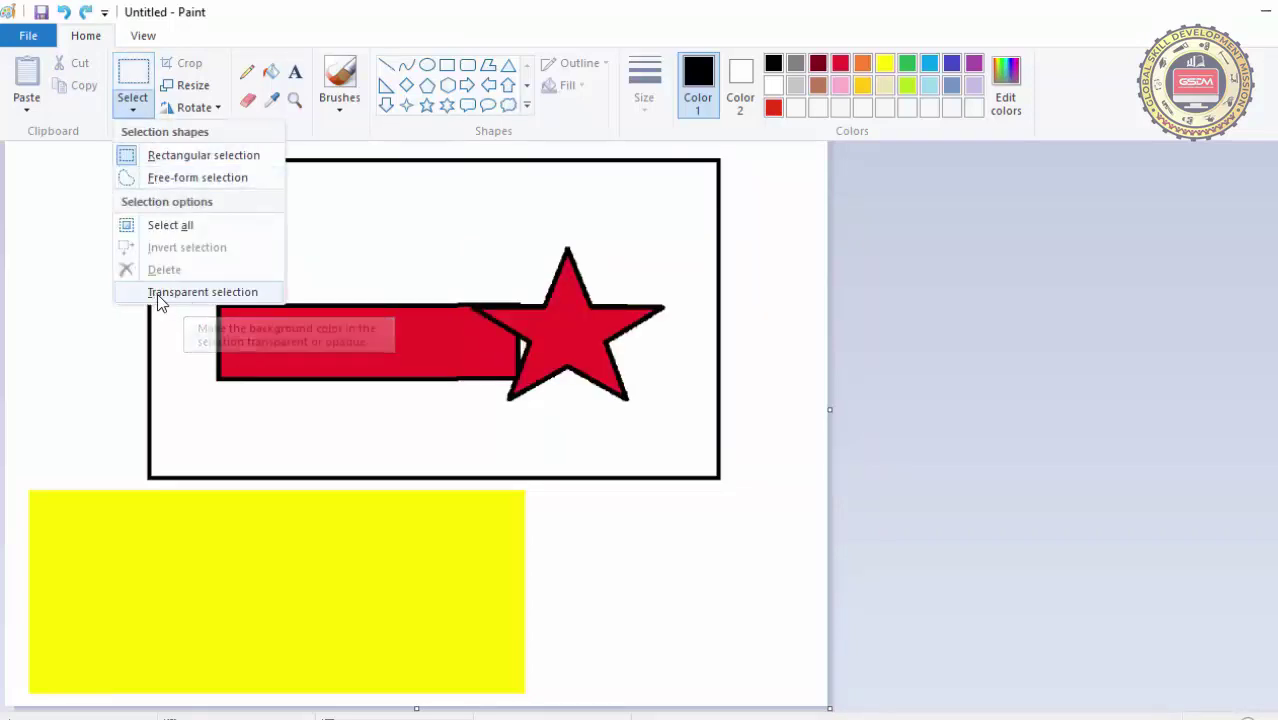
left_click(165, 225)
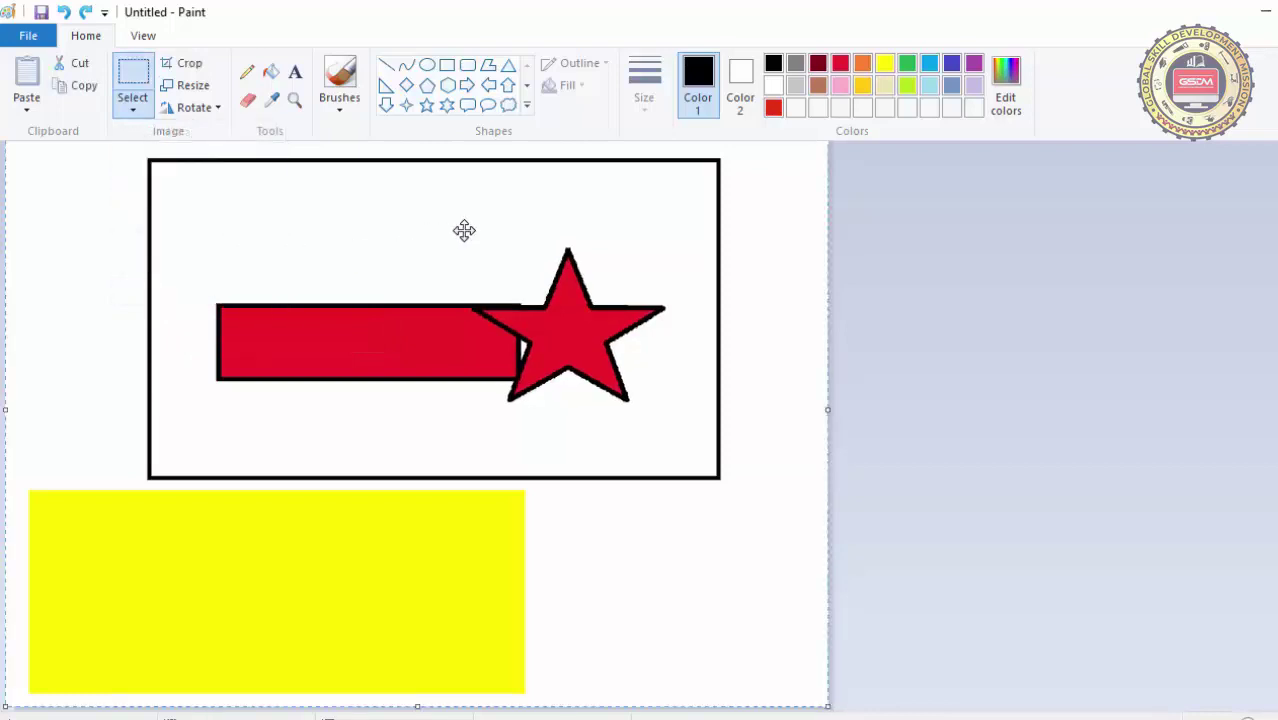
left_click(132, 72)
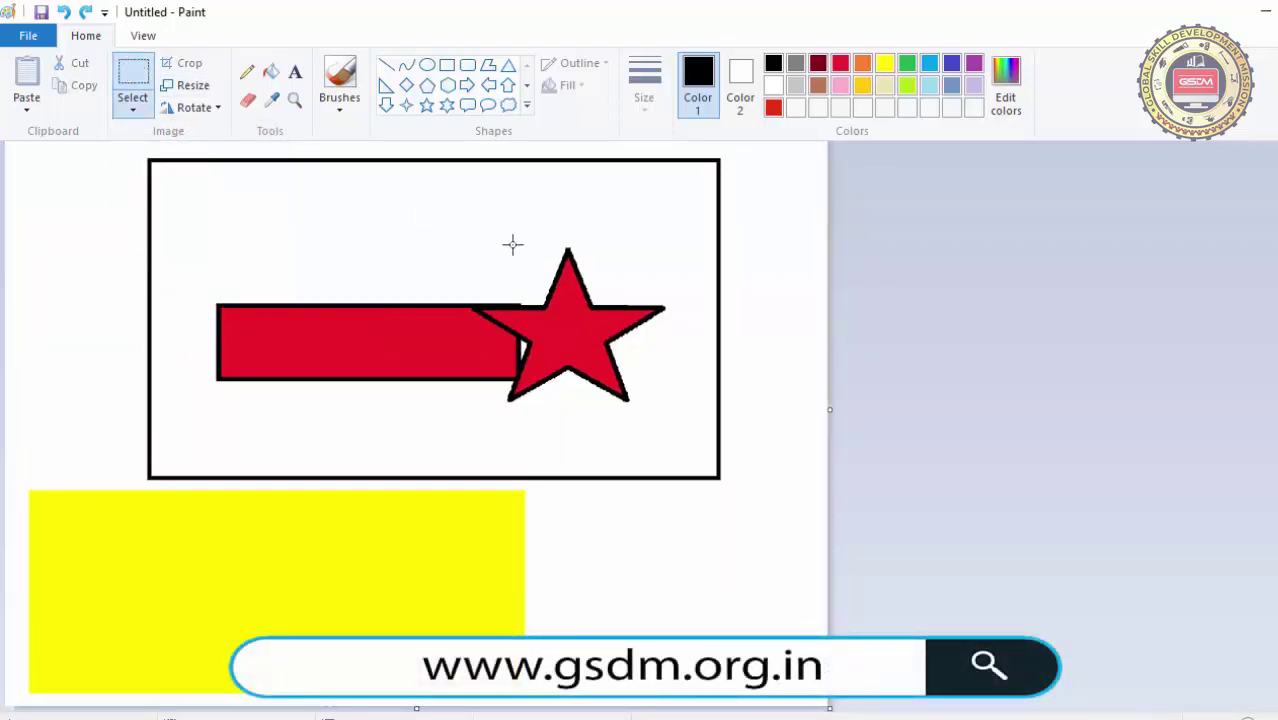
left_click_drag(464, 228, 660, 425)
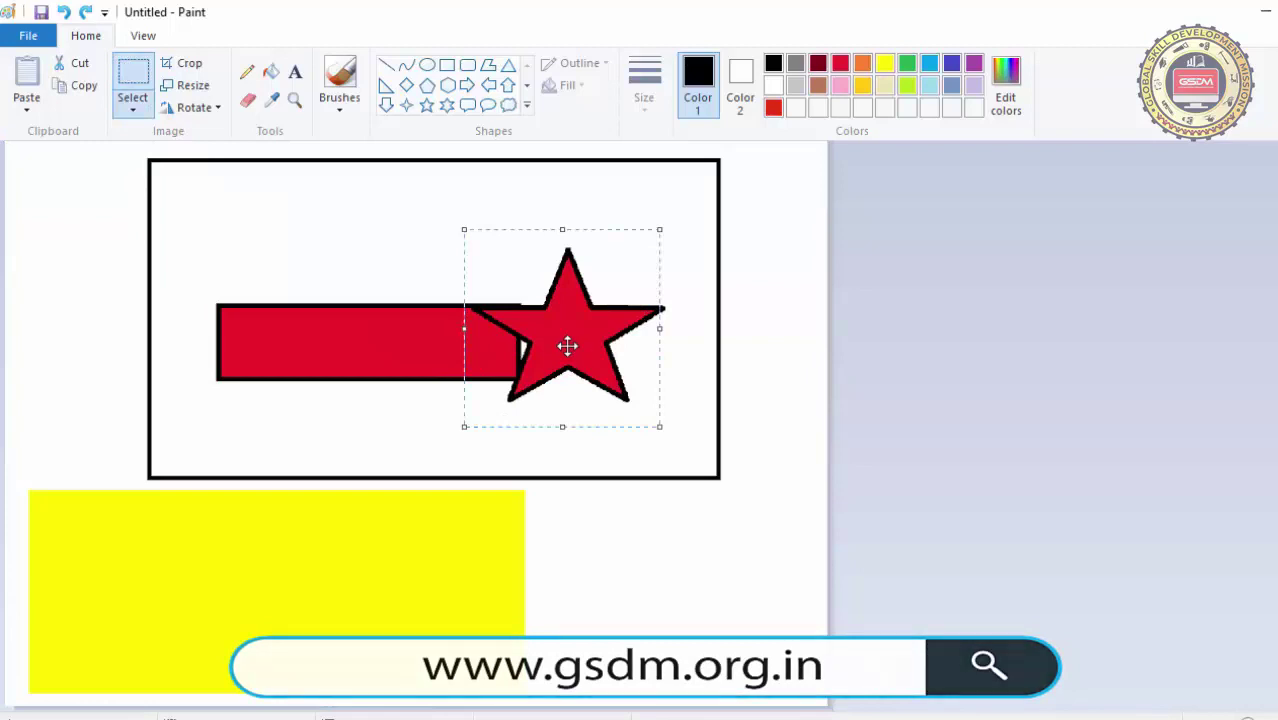
left_click_drag(568, 348, 344, 597)
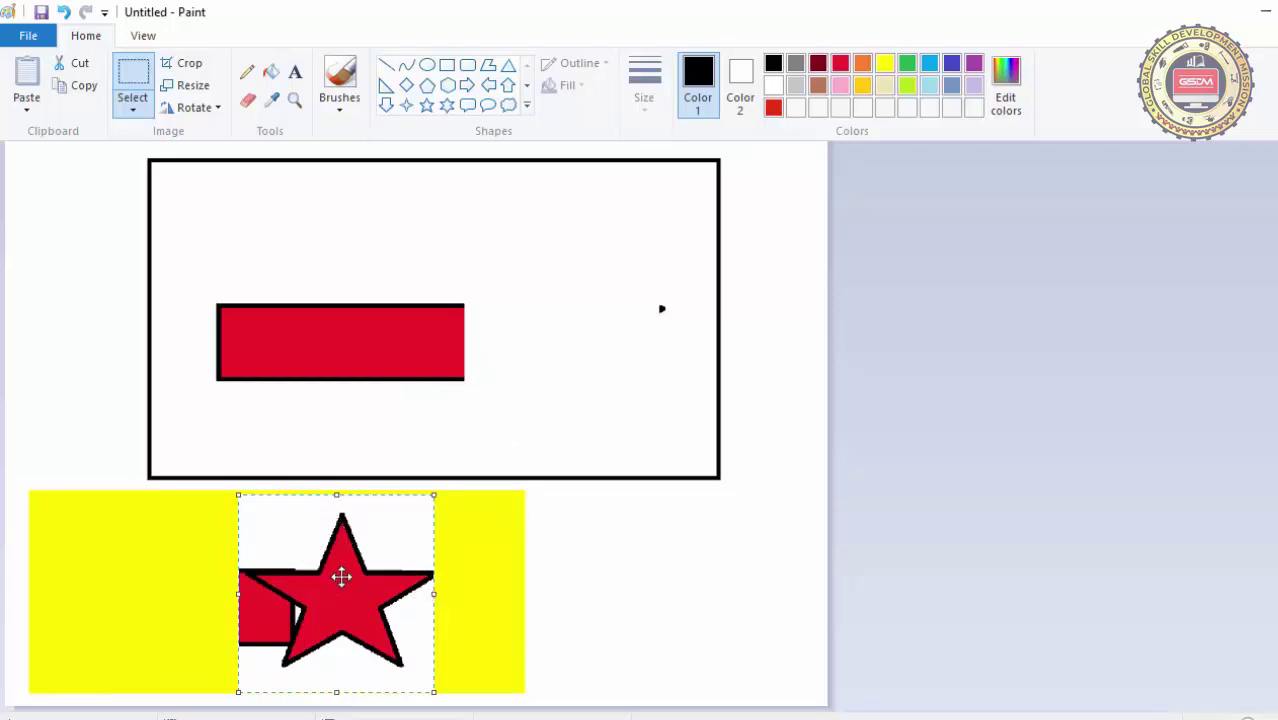
Turn on transparent selection and move the selected star back beside the red rectangle in the black frame
left_click(135, 112)
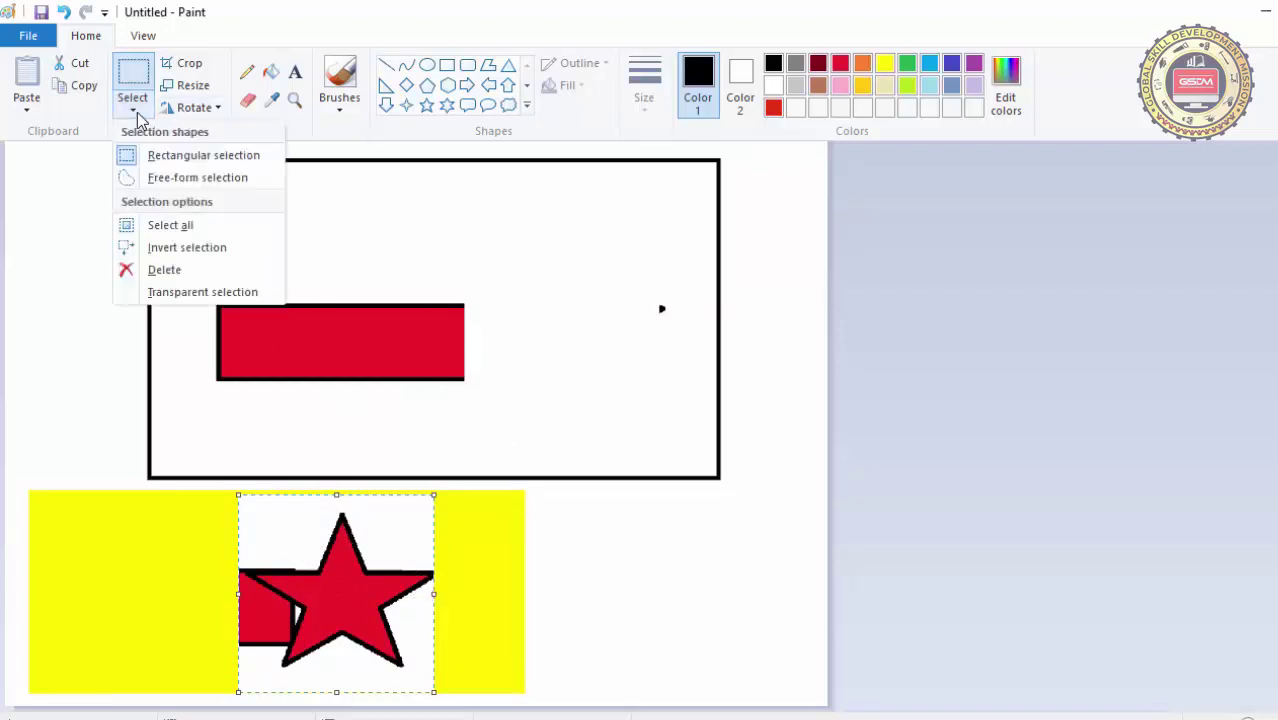
left_click(136, 293)
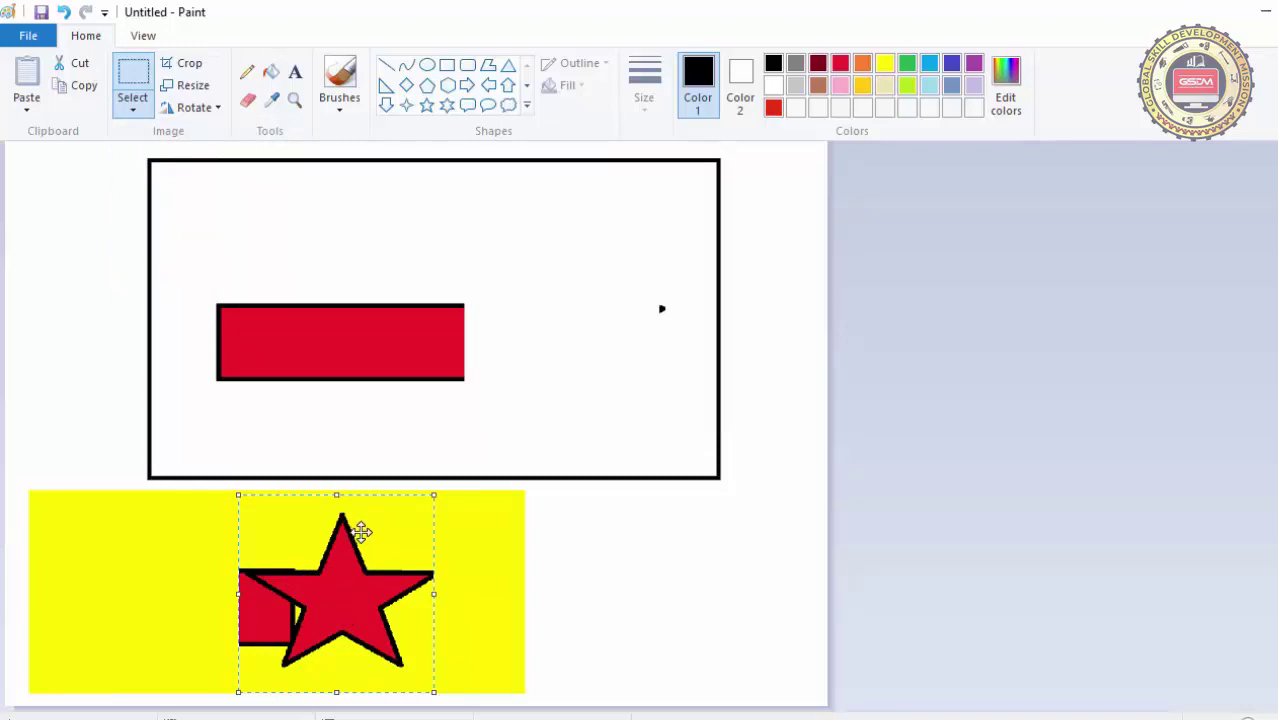
left_click_drag(325, 576, 545, 320)
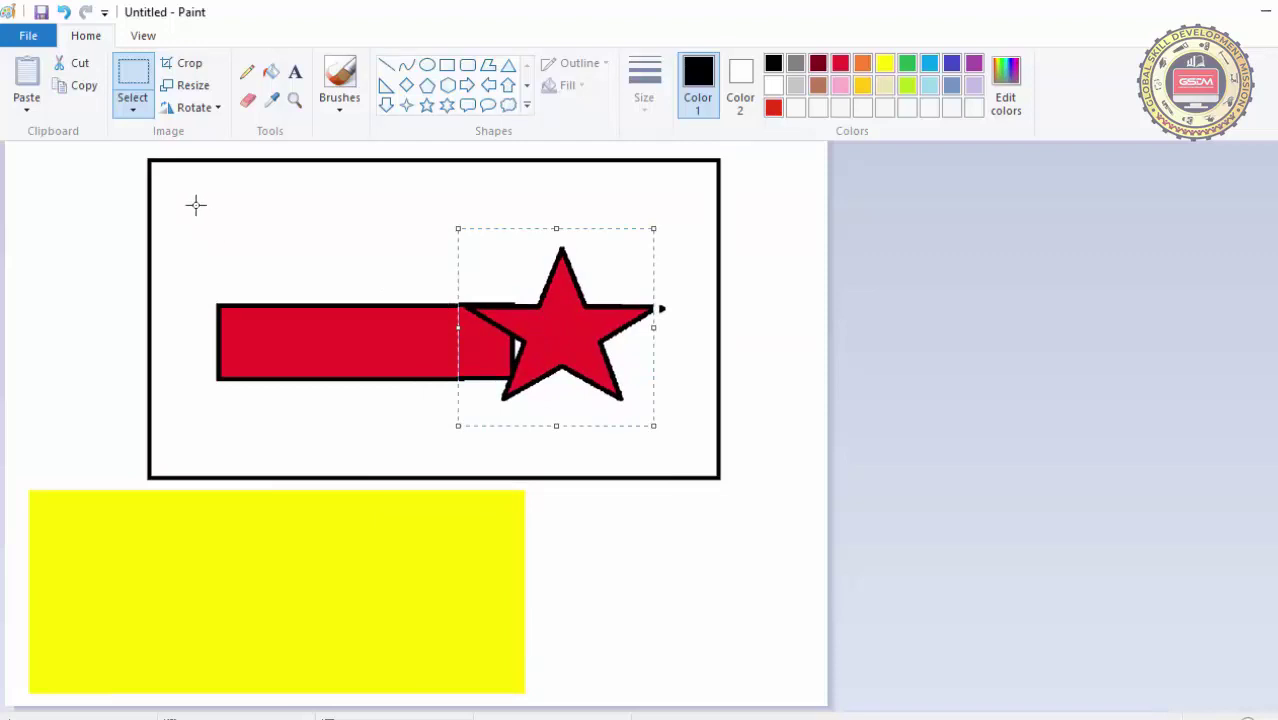
Select the red rectangle and star together and move them down over the yellow rectangle
left_click_drag(194, 204, 699, 465)
left_click_drag(593, 371, 553, 512)
left_click_drag(515, 451, 457, 576)
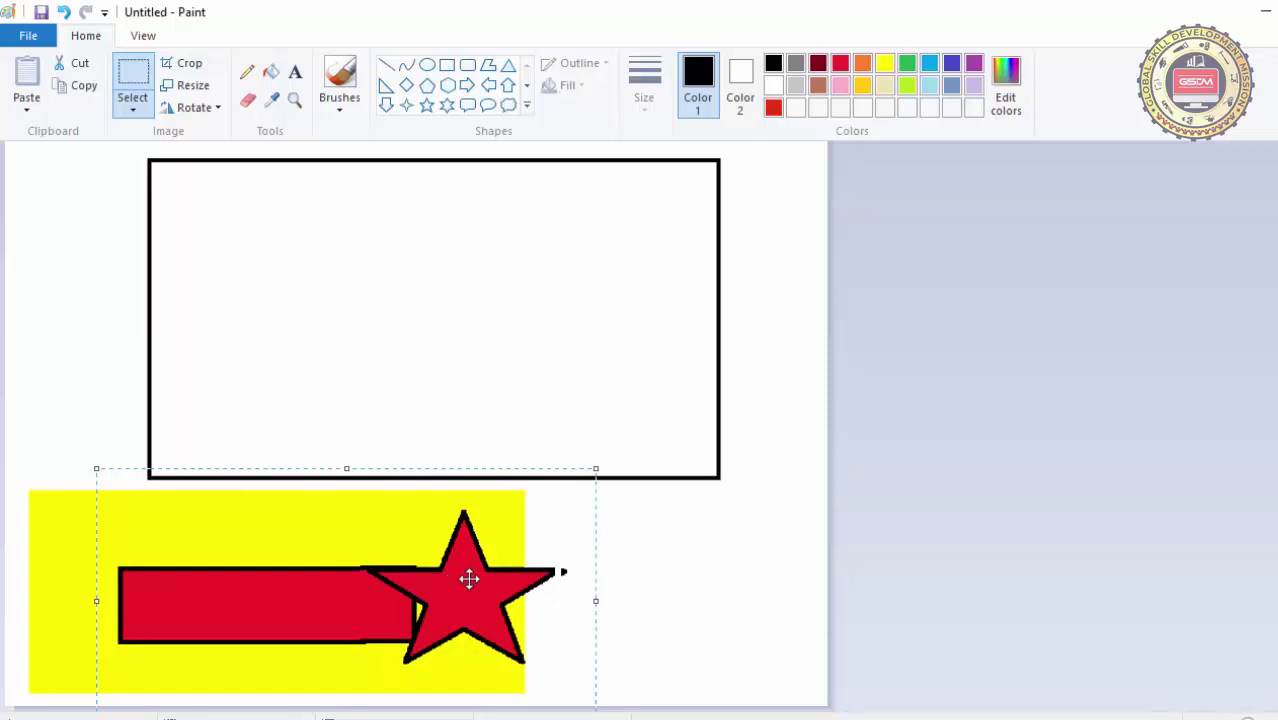
Turn off transparent selection and move the selected red rectangle and star back up into the black frame
left_click(130, 110)
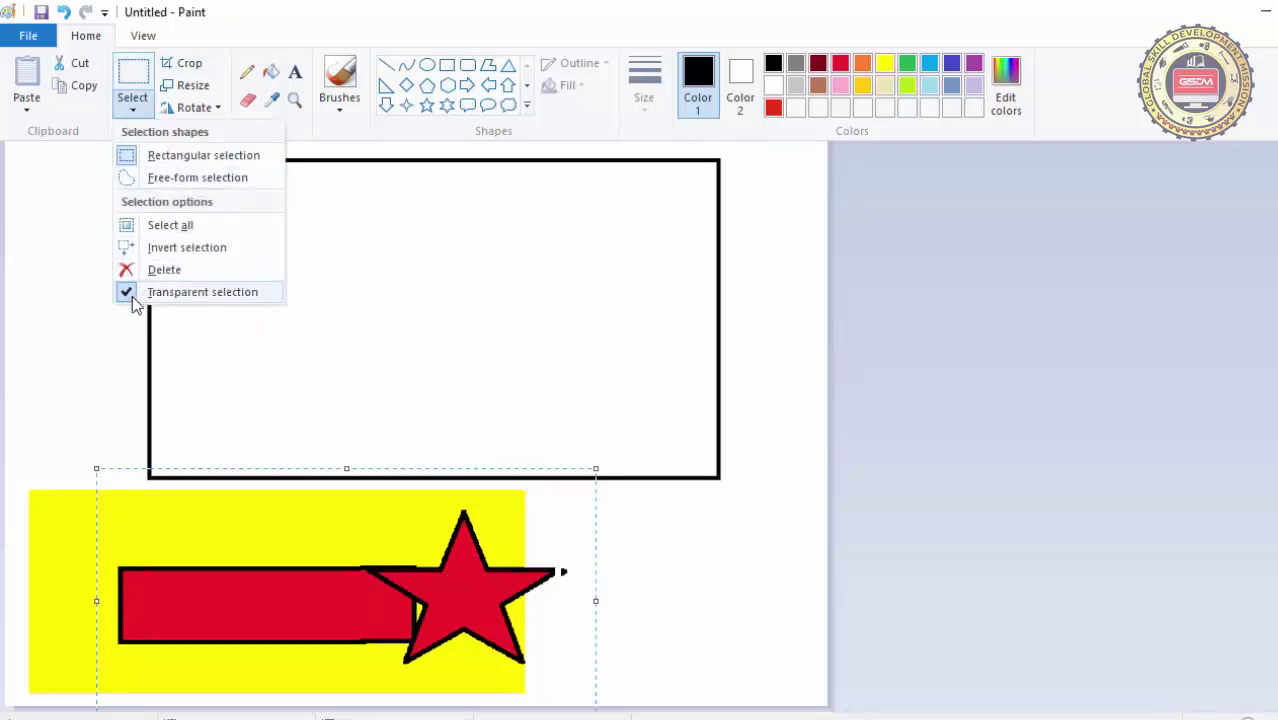
left_click(127, 293)
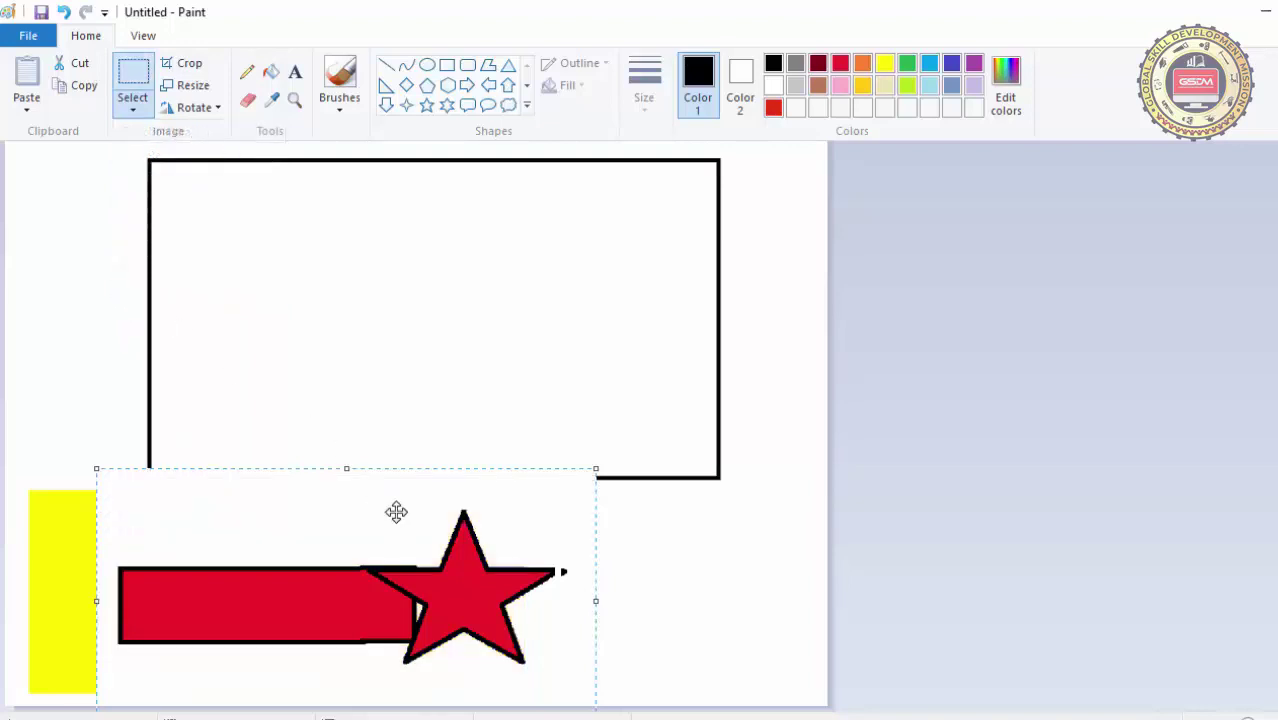
left_click_drag(343, 589, 432, 288)
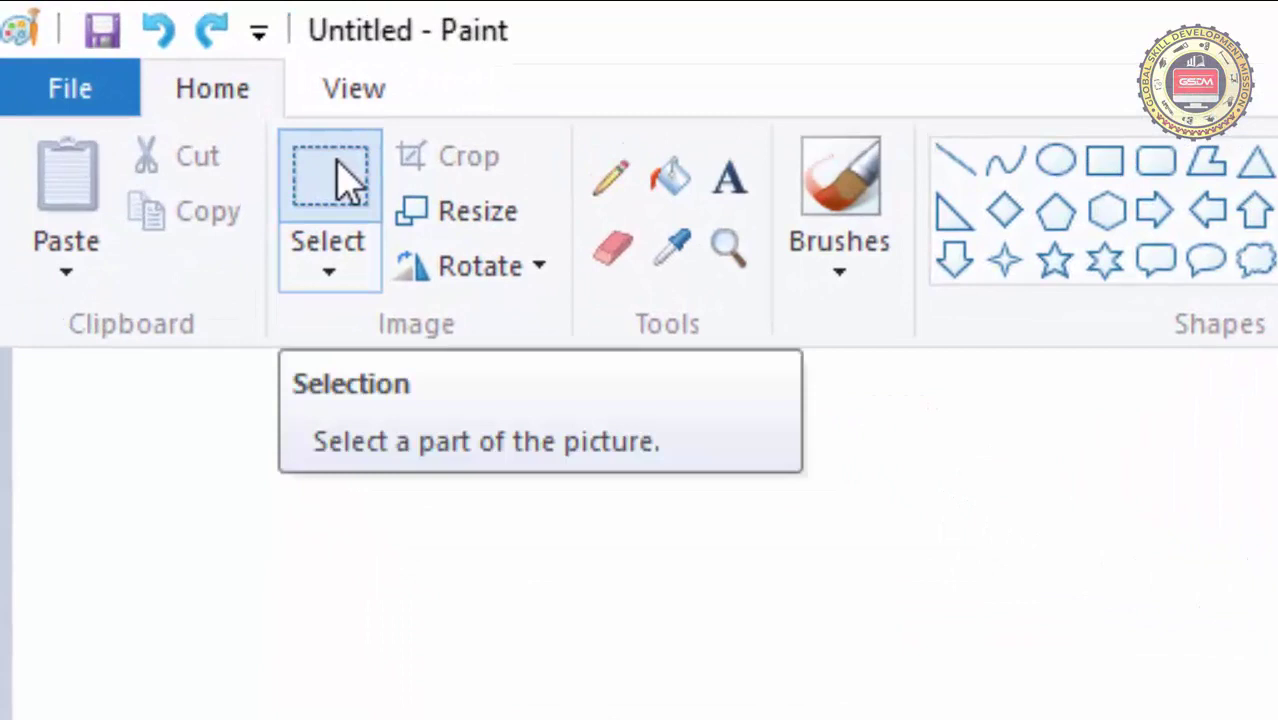
Enclose the star and the adjoining end of the red rectangle in a rectangular selection and cut it
left_click(345, 180)
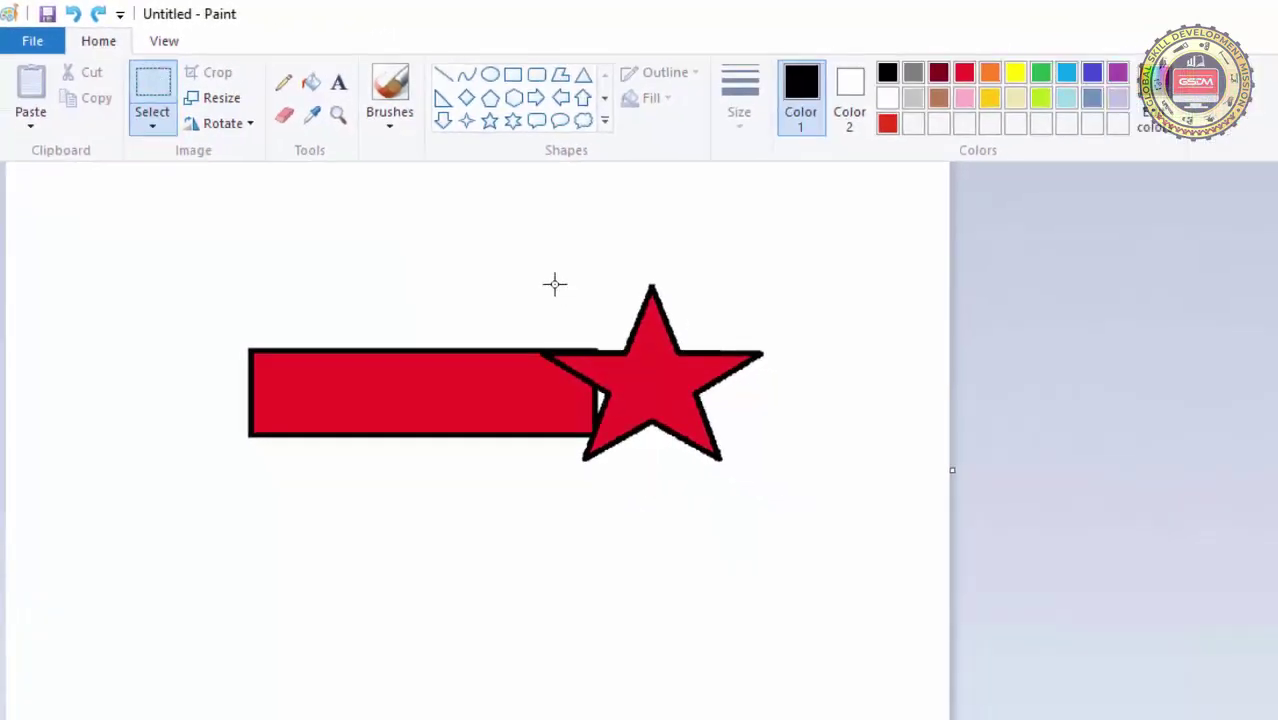
left_click_drag(747, 347, 1143, 719)
left_click_drag(783, 512, 784, 514)
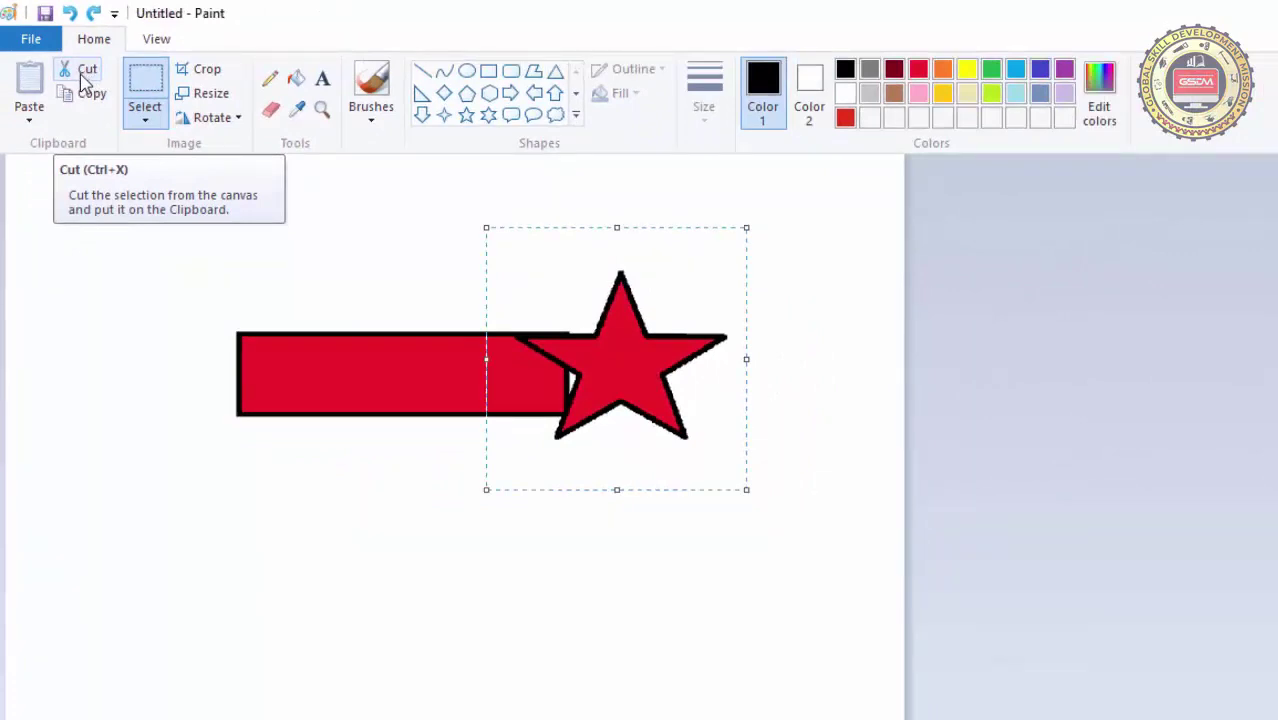
left_click(84, 78)
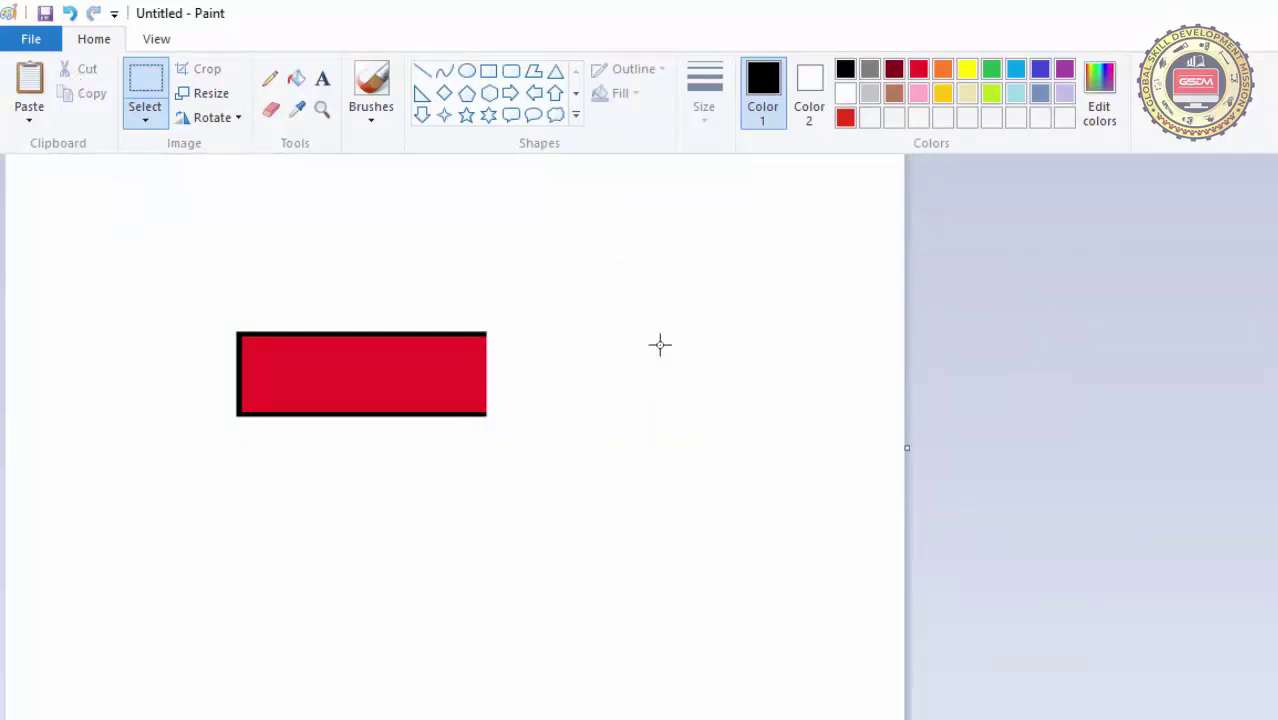
Paste the cut star piece and move it below the remaining part of the red rectangle
left_click(29, 78)
left_click(29, 78)
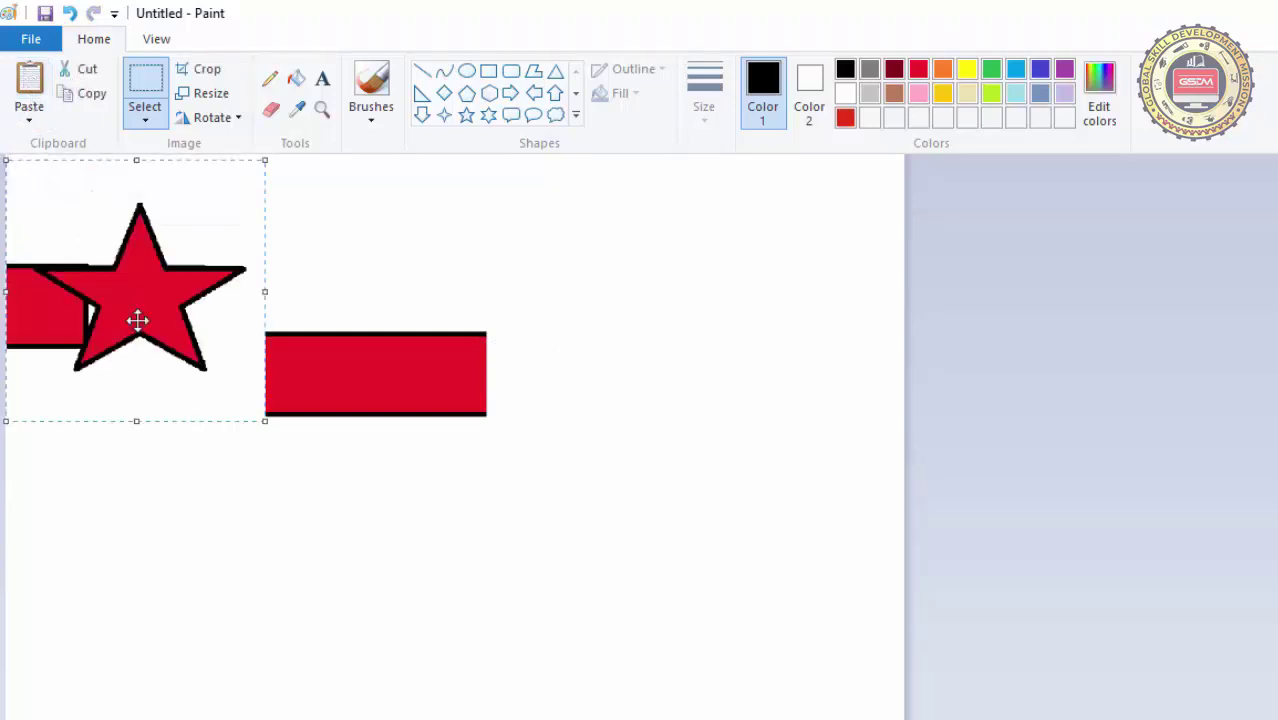
left_click_drag(145, 318, 653, 618)
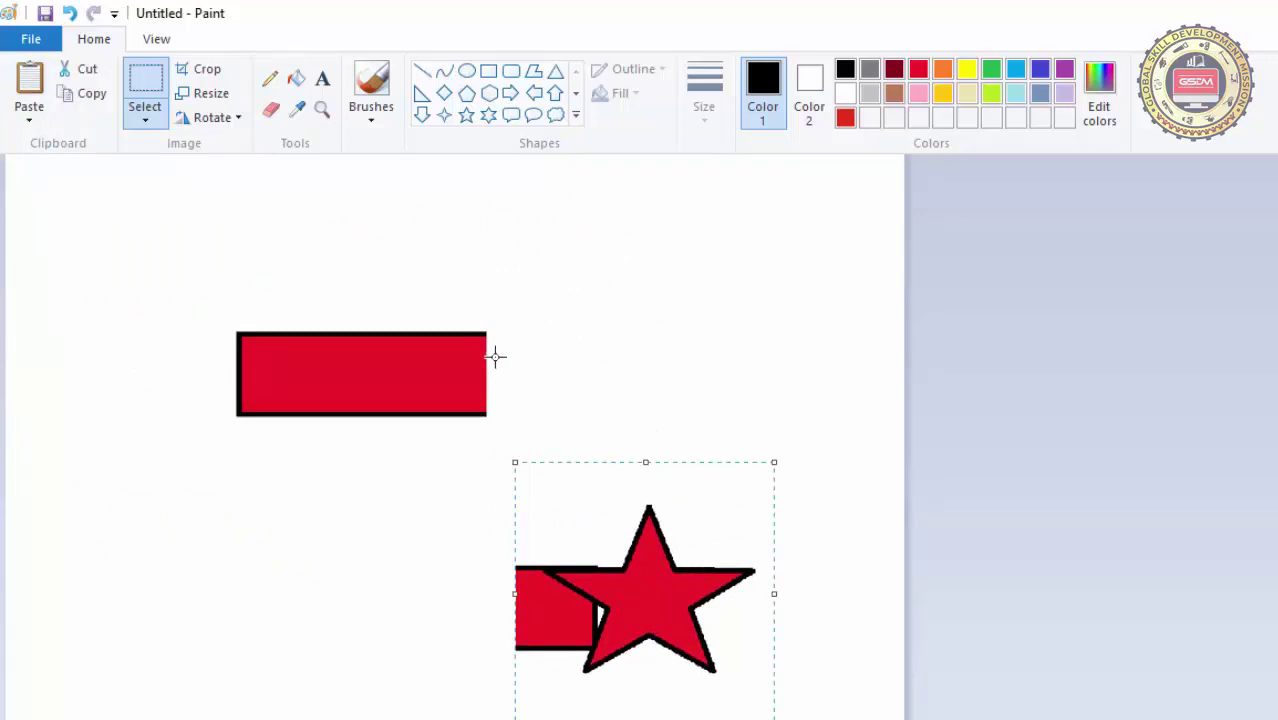
Undo the star's paste and cut, redo both, and undo them again to restore the original drawing
left_click(70, 16)
left_click(70, 16)
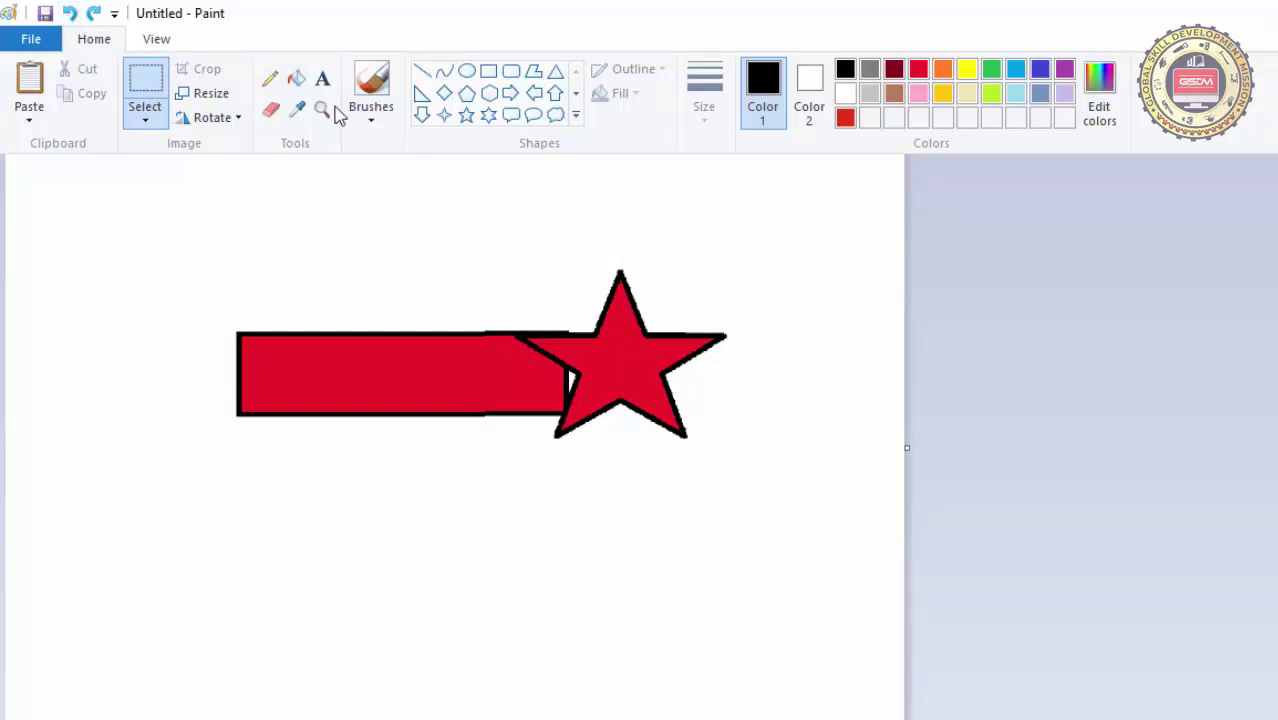
left_click(95, 14)
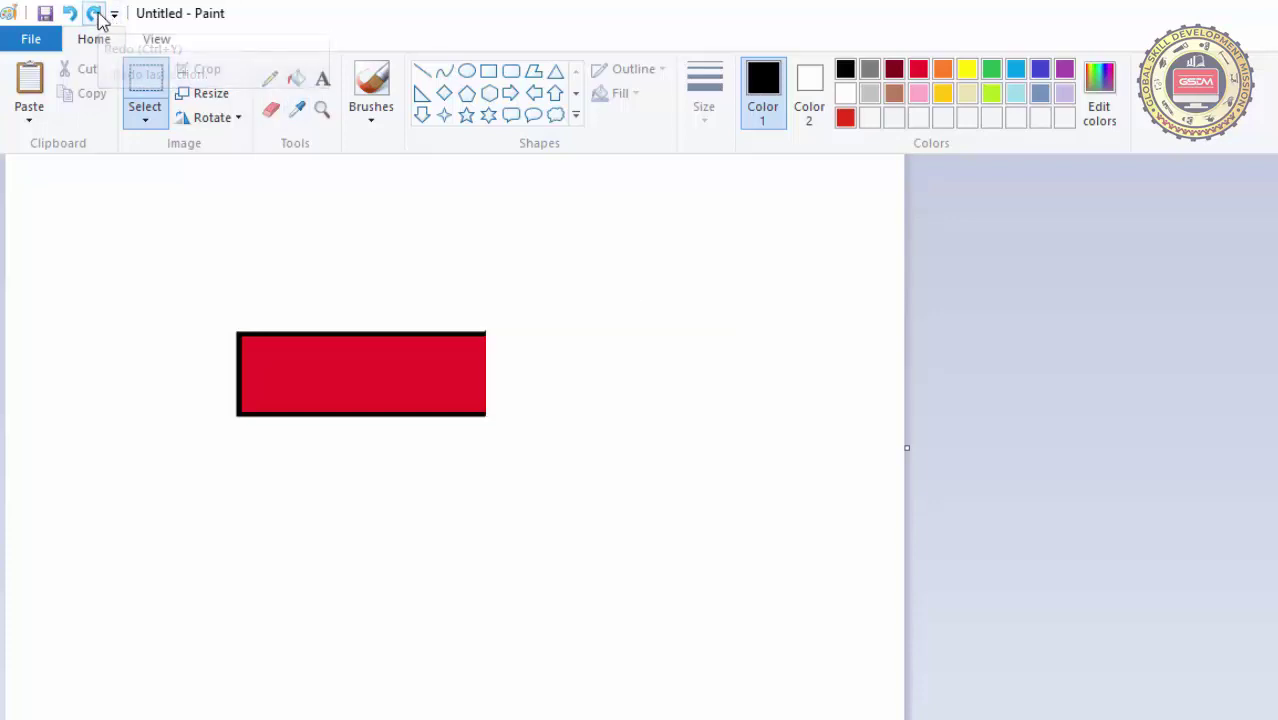
left_click(95, 14)
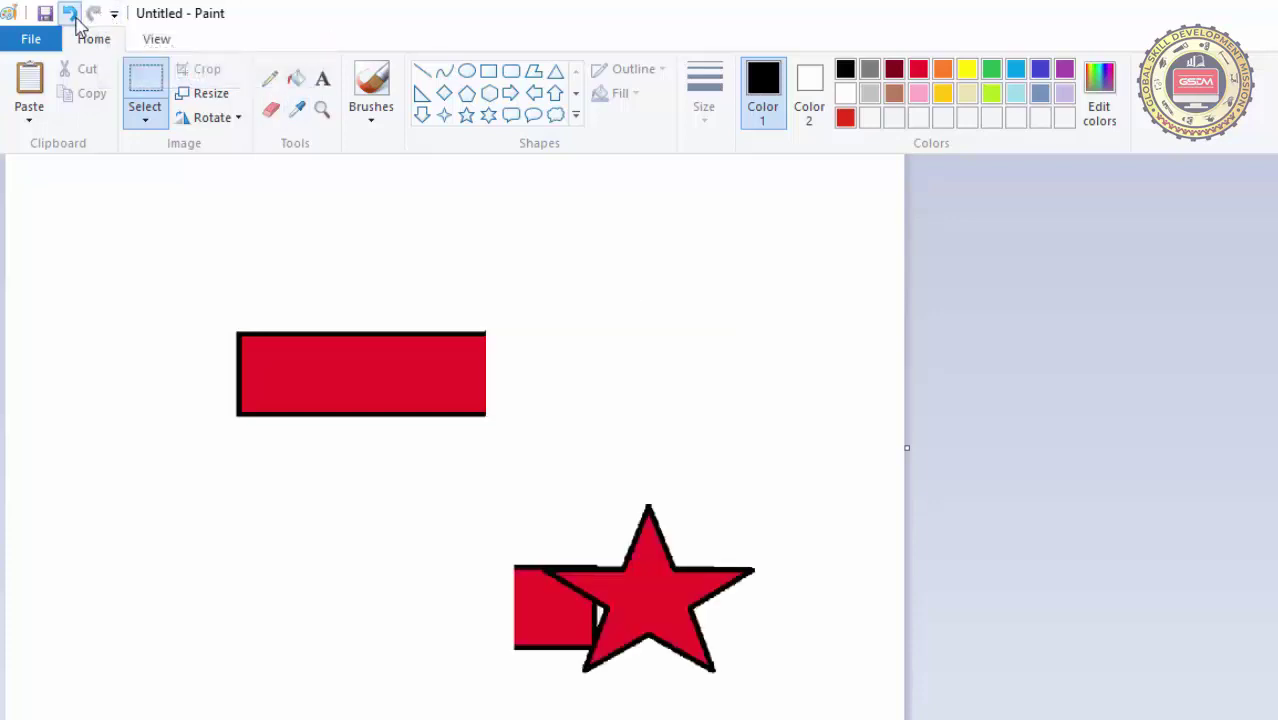
left_click(71, 15)
left_click(71, 15)
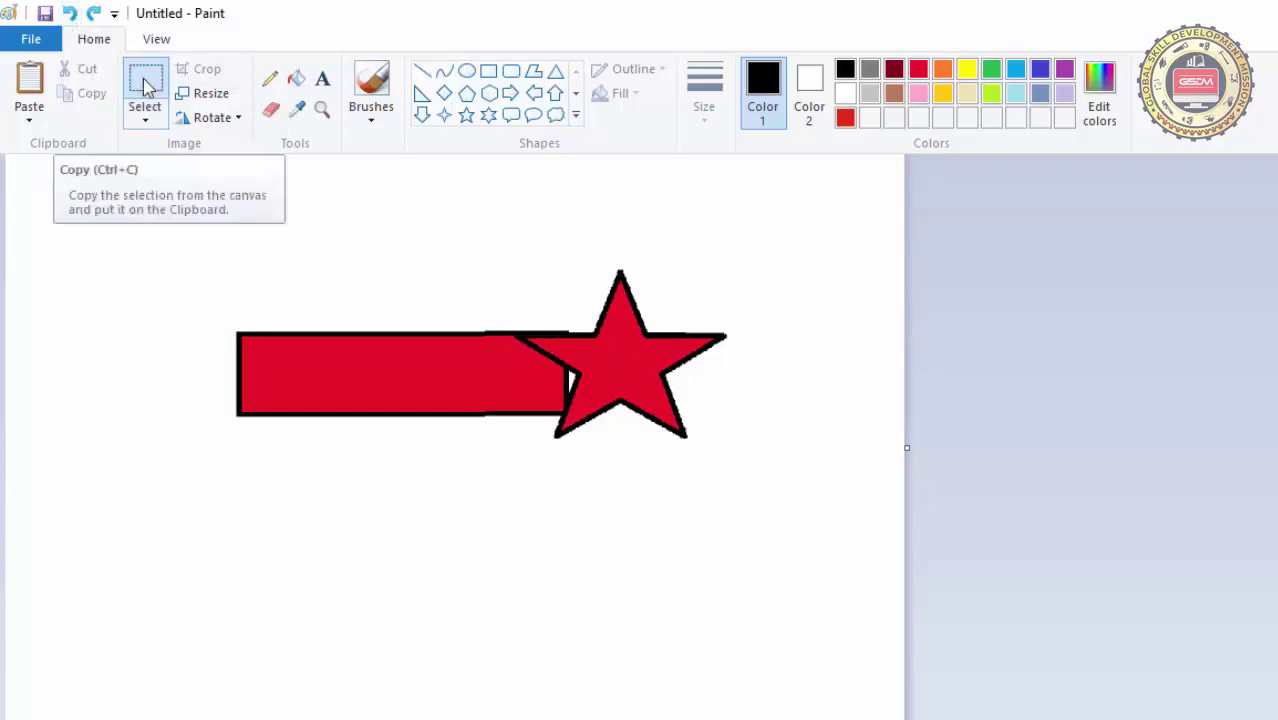
Copy a rectangular selection of the star with part of the red rectangle, and paste it below the original
left_click_drag(396, 211, 777, 510)
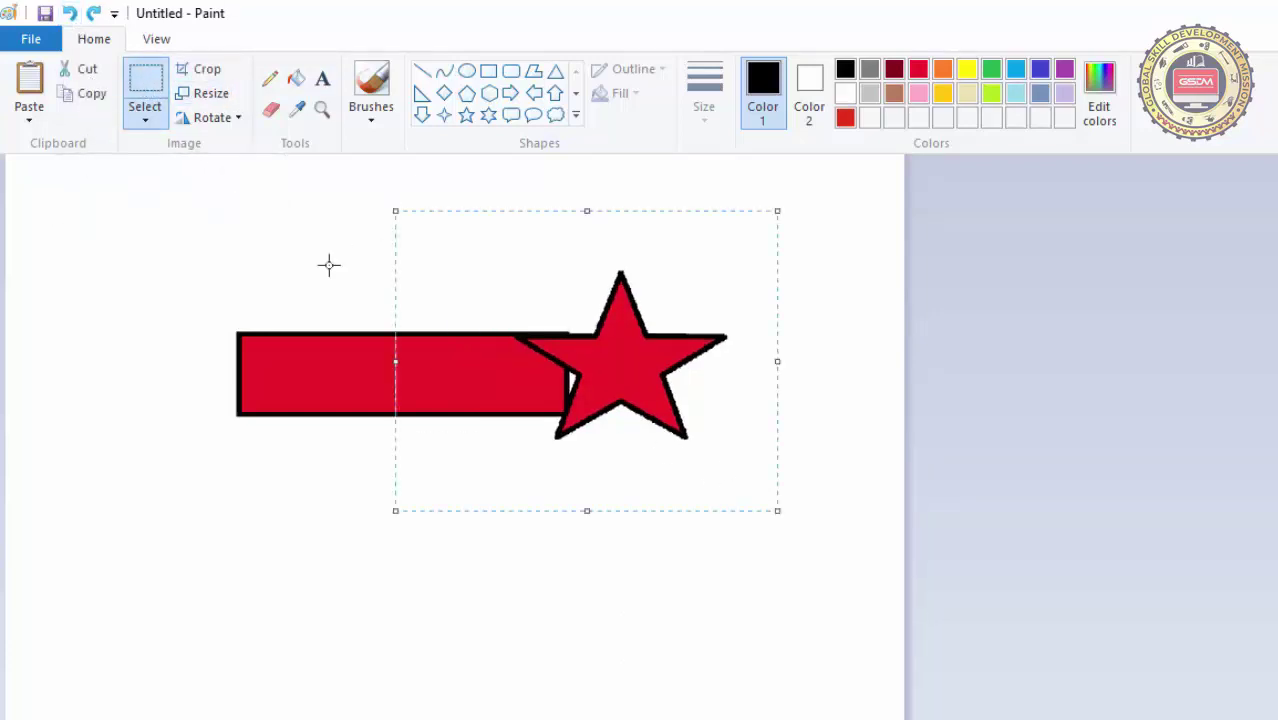
left_click(82, 100)
left_click(29, 80)
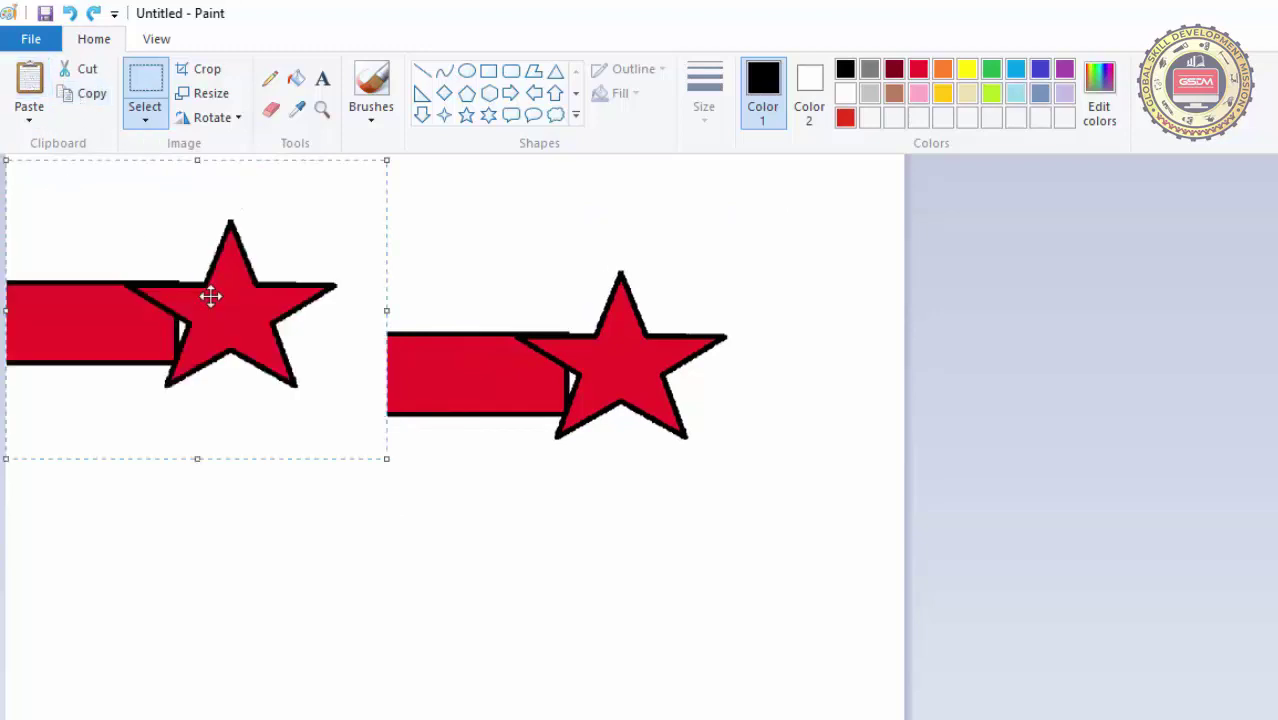
left_click_drag(210, 296, 562, 619)
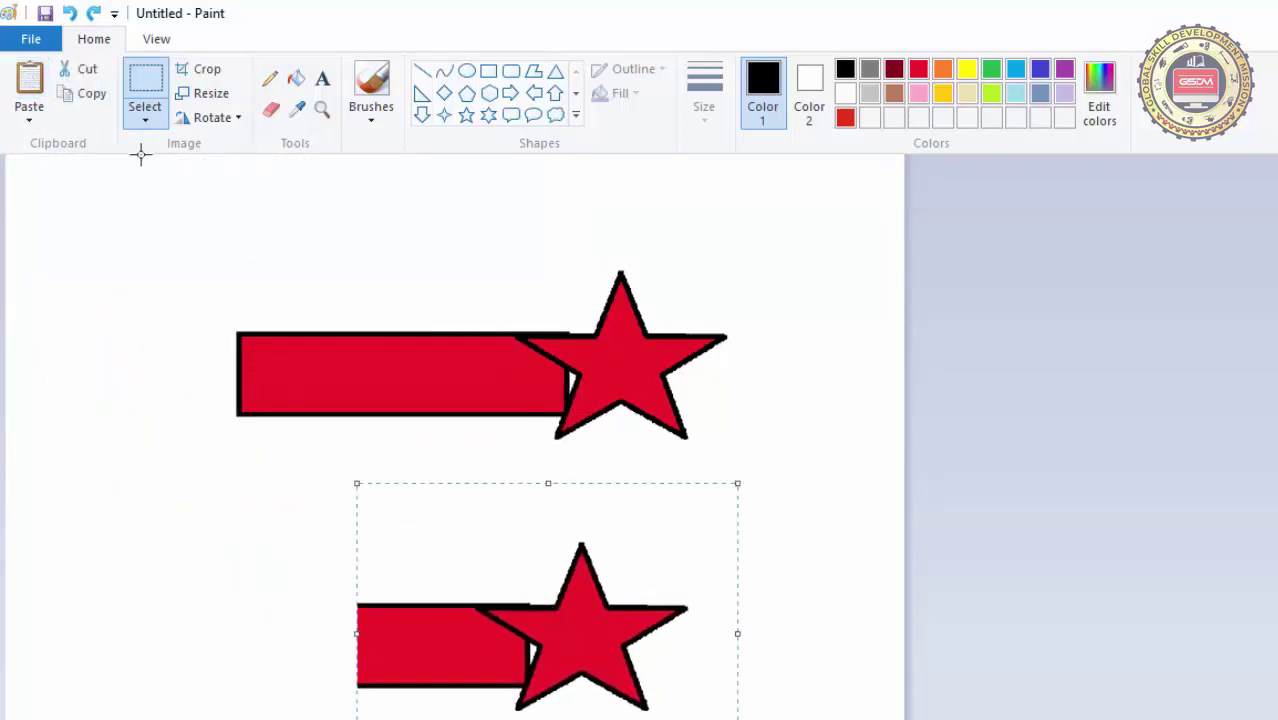
Paste three more copies of the star piece, placing the first beside the lower copy and the second above it
left_click(32, 85)
left_click_drag(88, 228, 57, 582)
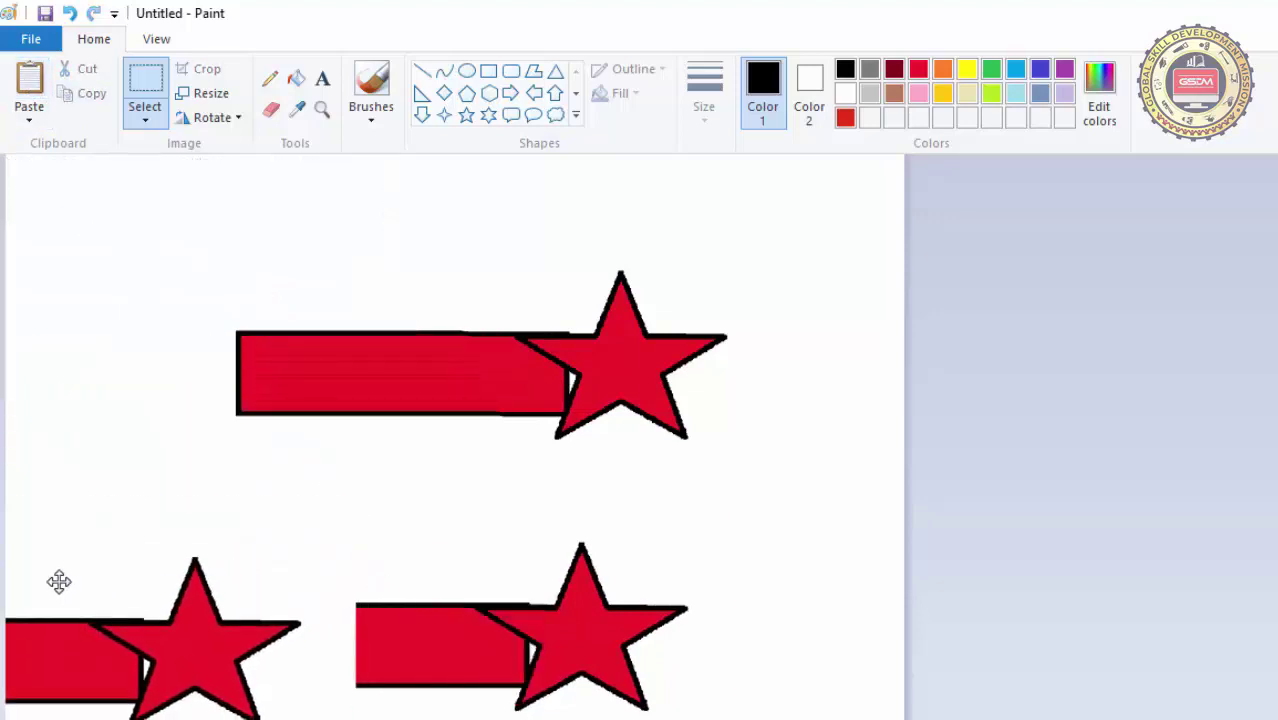
left_click(28, 80)
left_click_drag(137, 285, 108, 434)
left_click(29, 85)
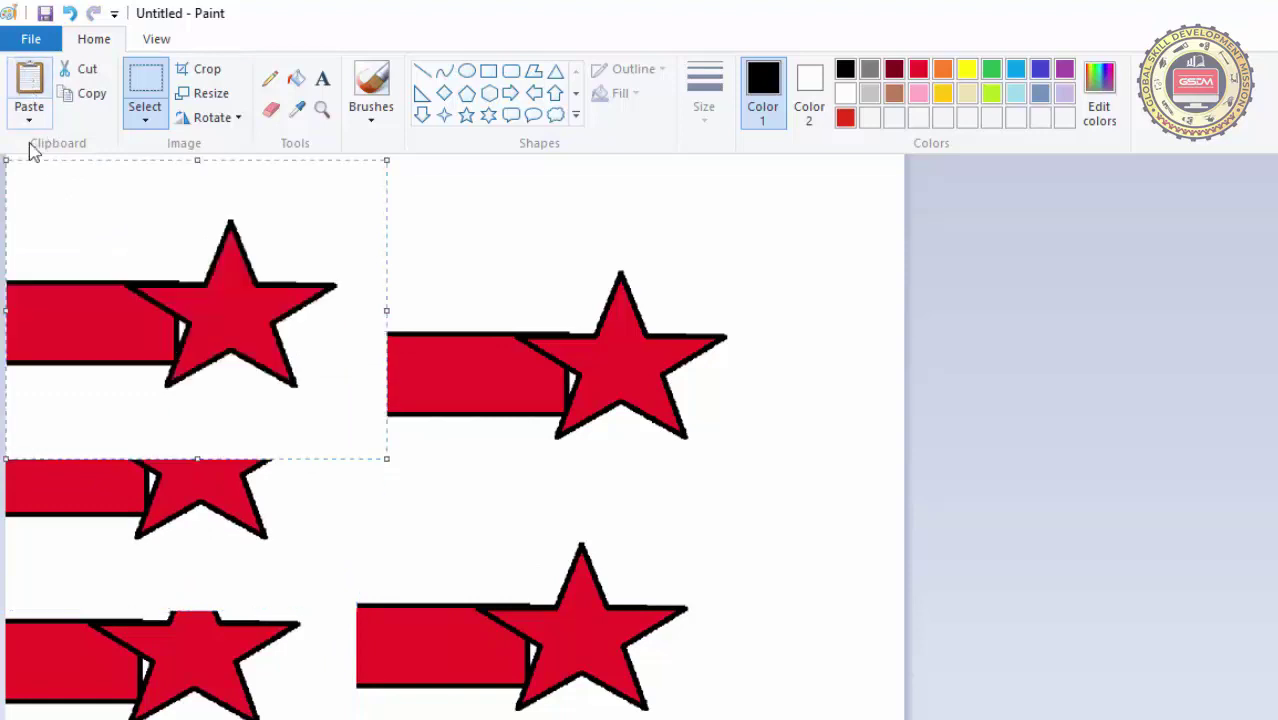